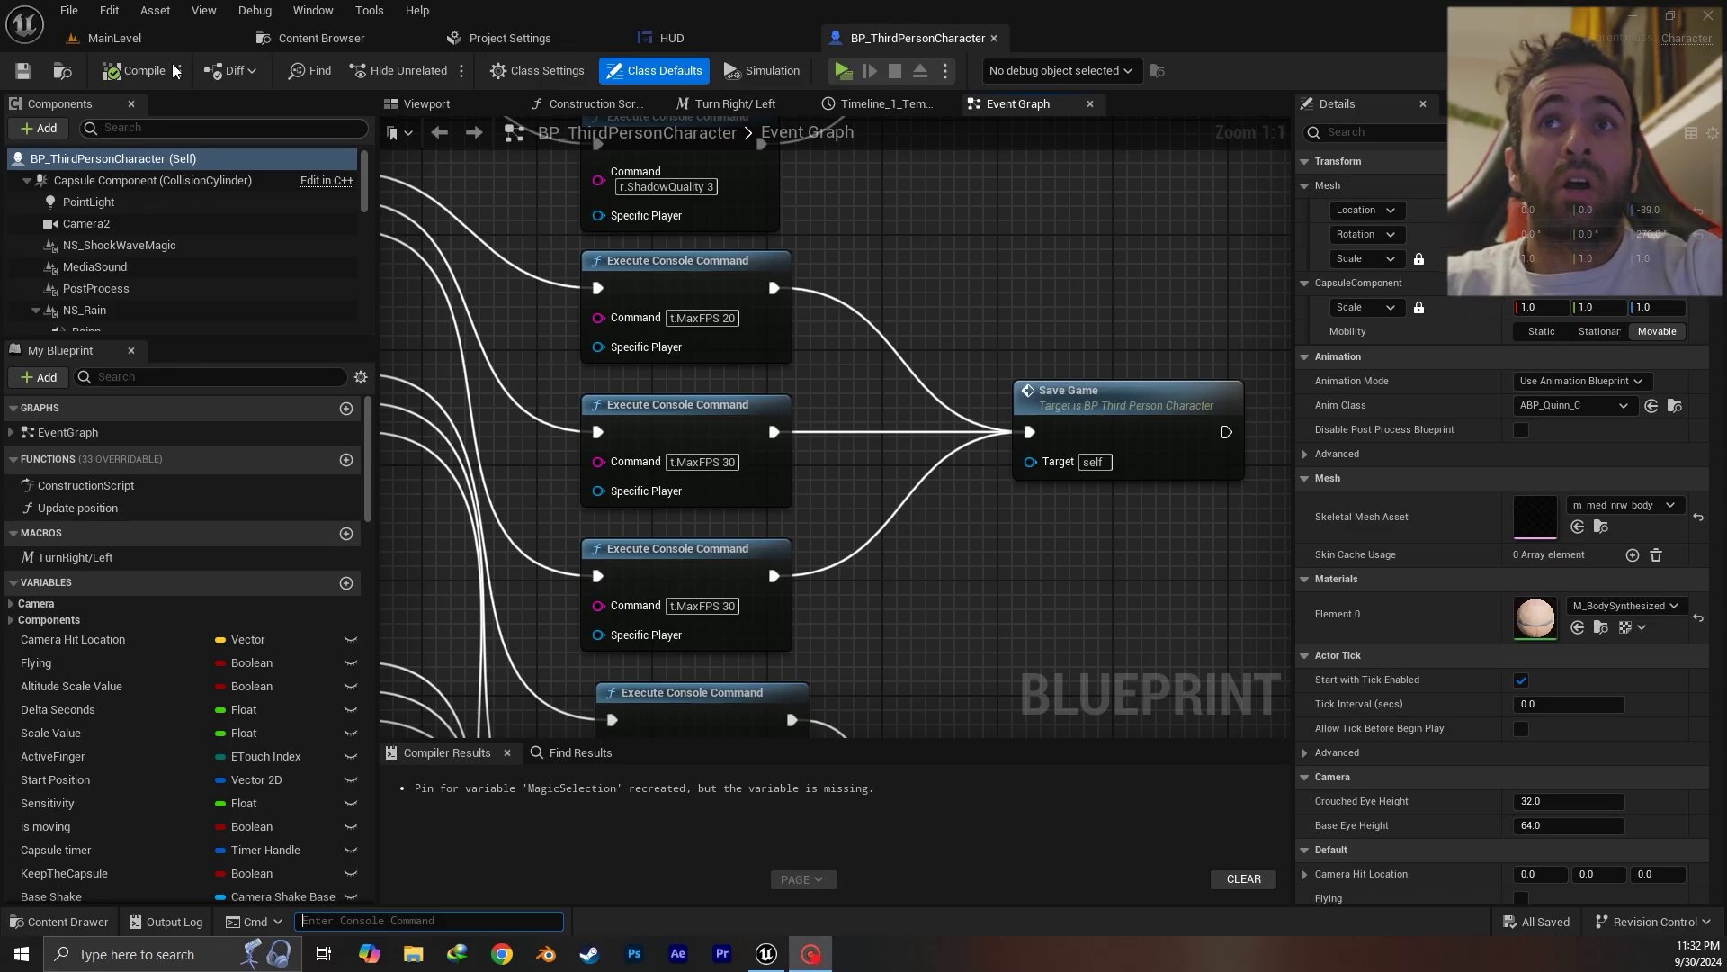
Launch MainLevel as a standalone game preview from the MainLevel editor
click(115, 37)
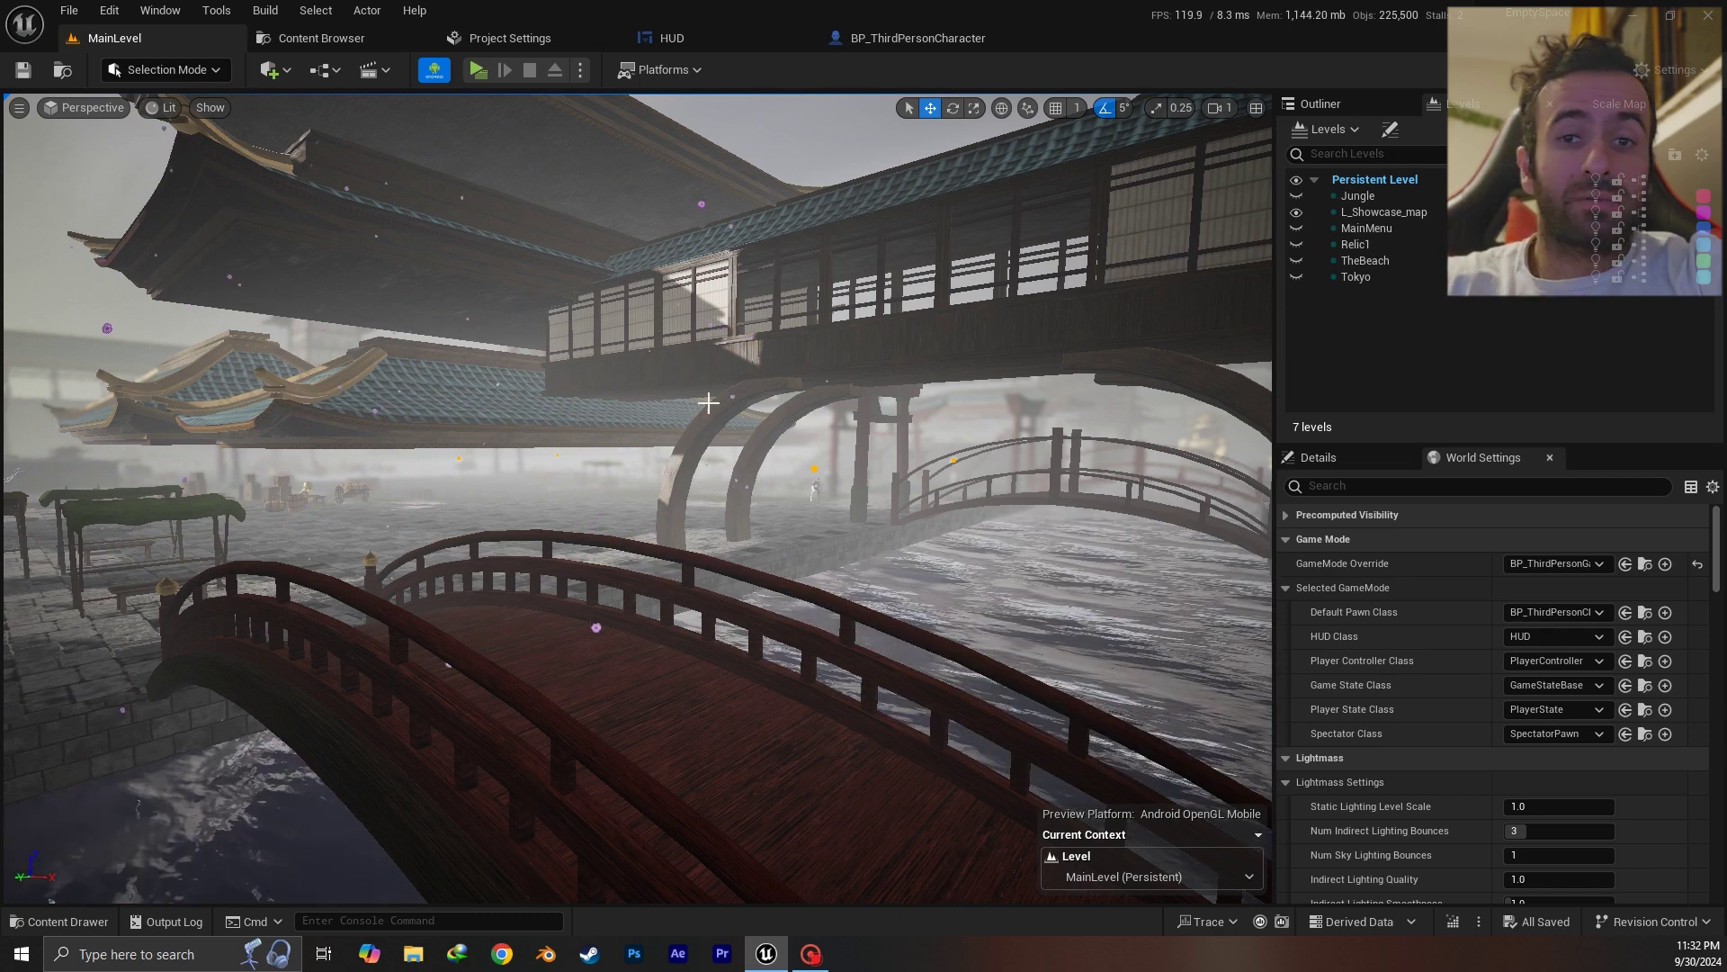
click(478, 69)
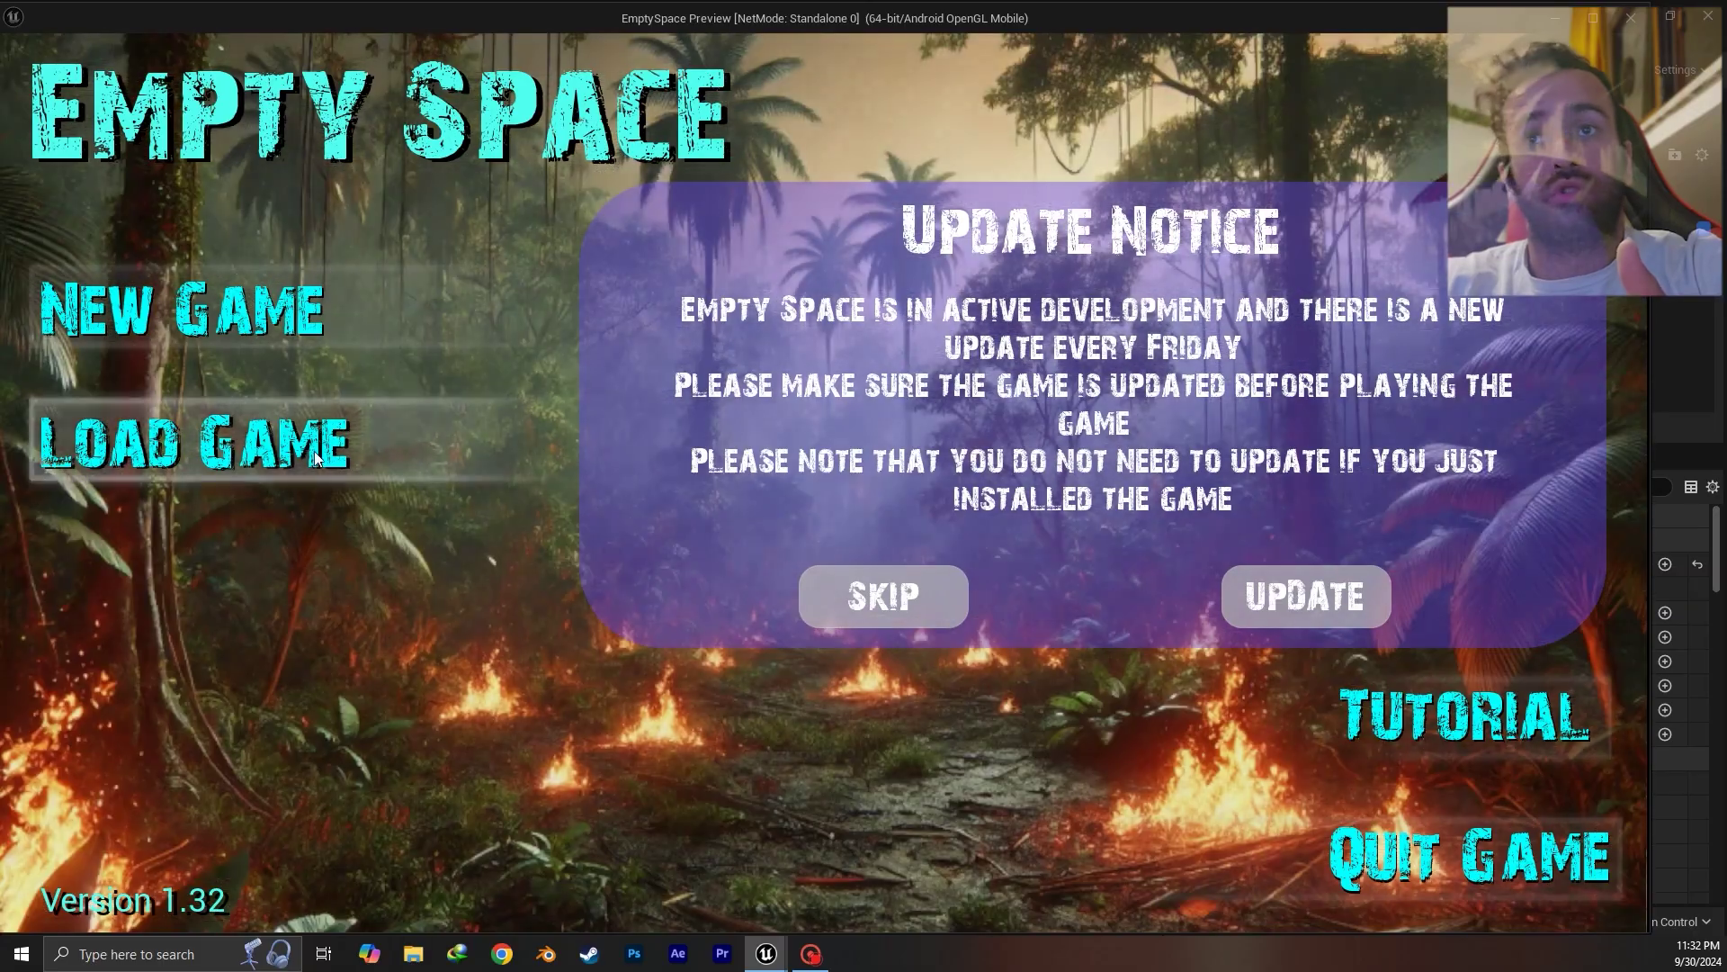
Load the saved game and raise the Graphics Frame Rate Limit from LOW to HIGH
click(315, 459)
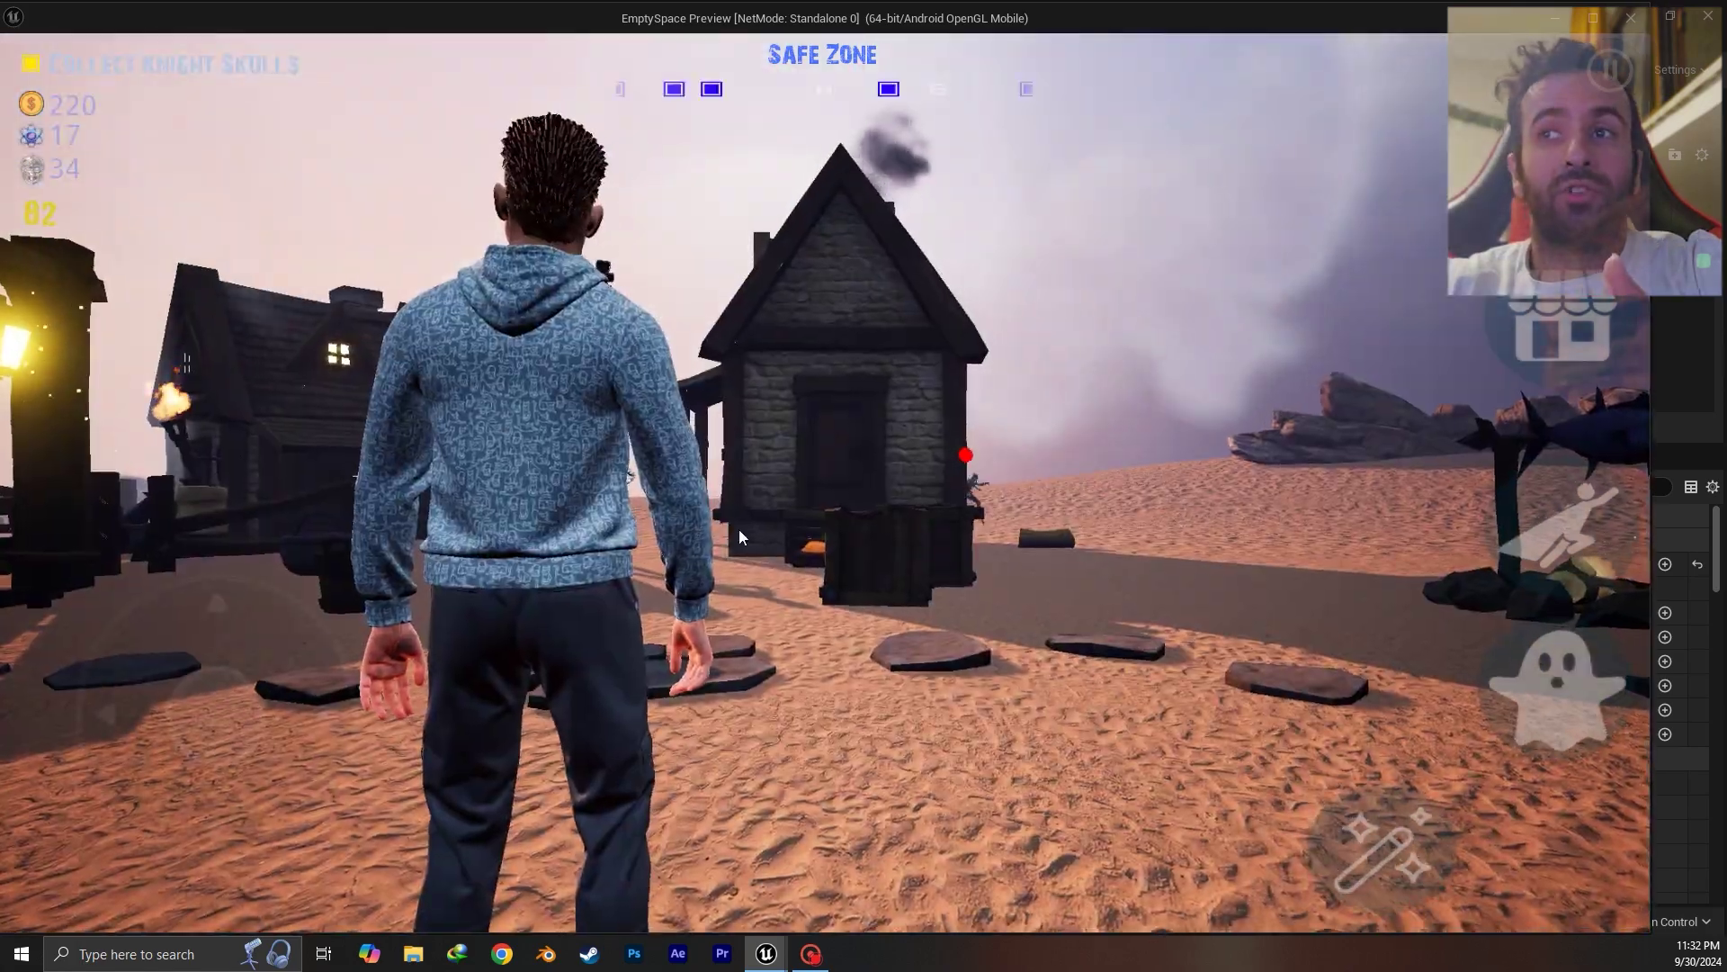
drag(738, 527, 1120, 567)
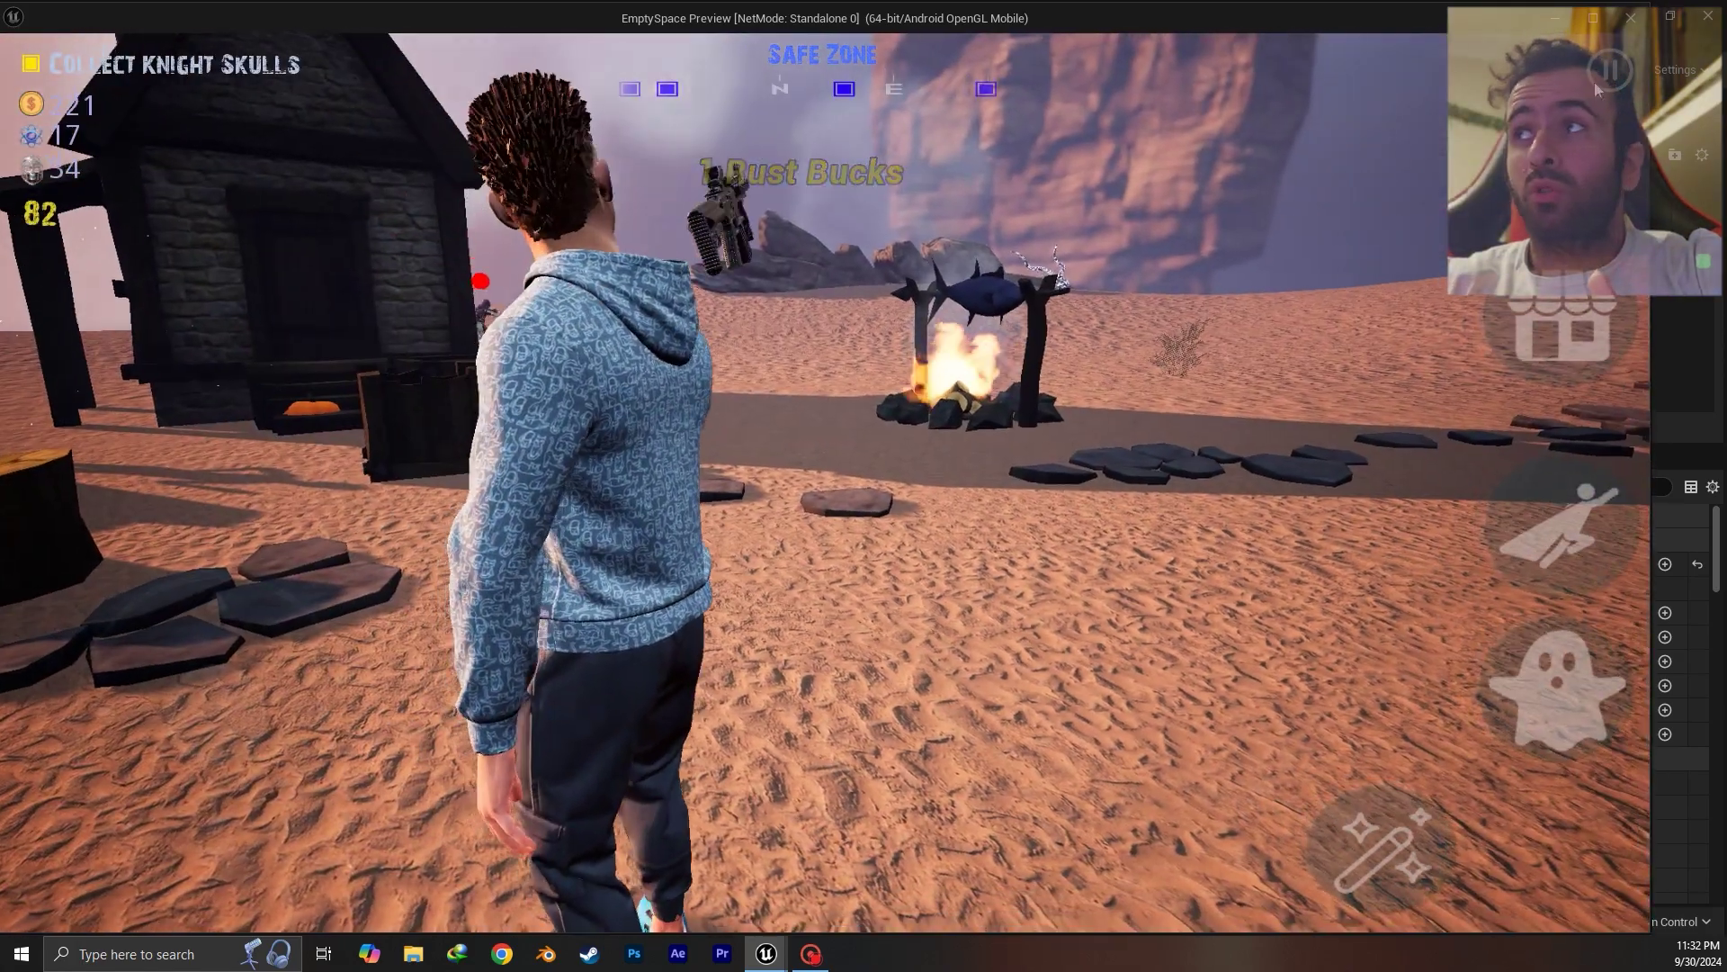
key(Escape)
click(348, 585)
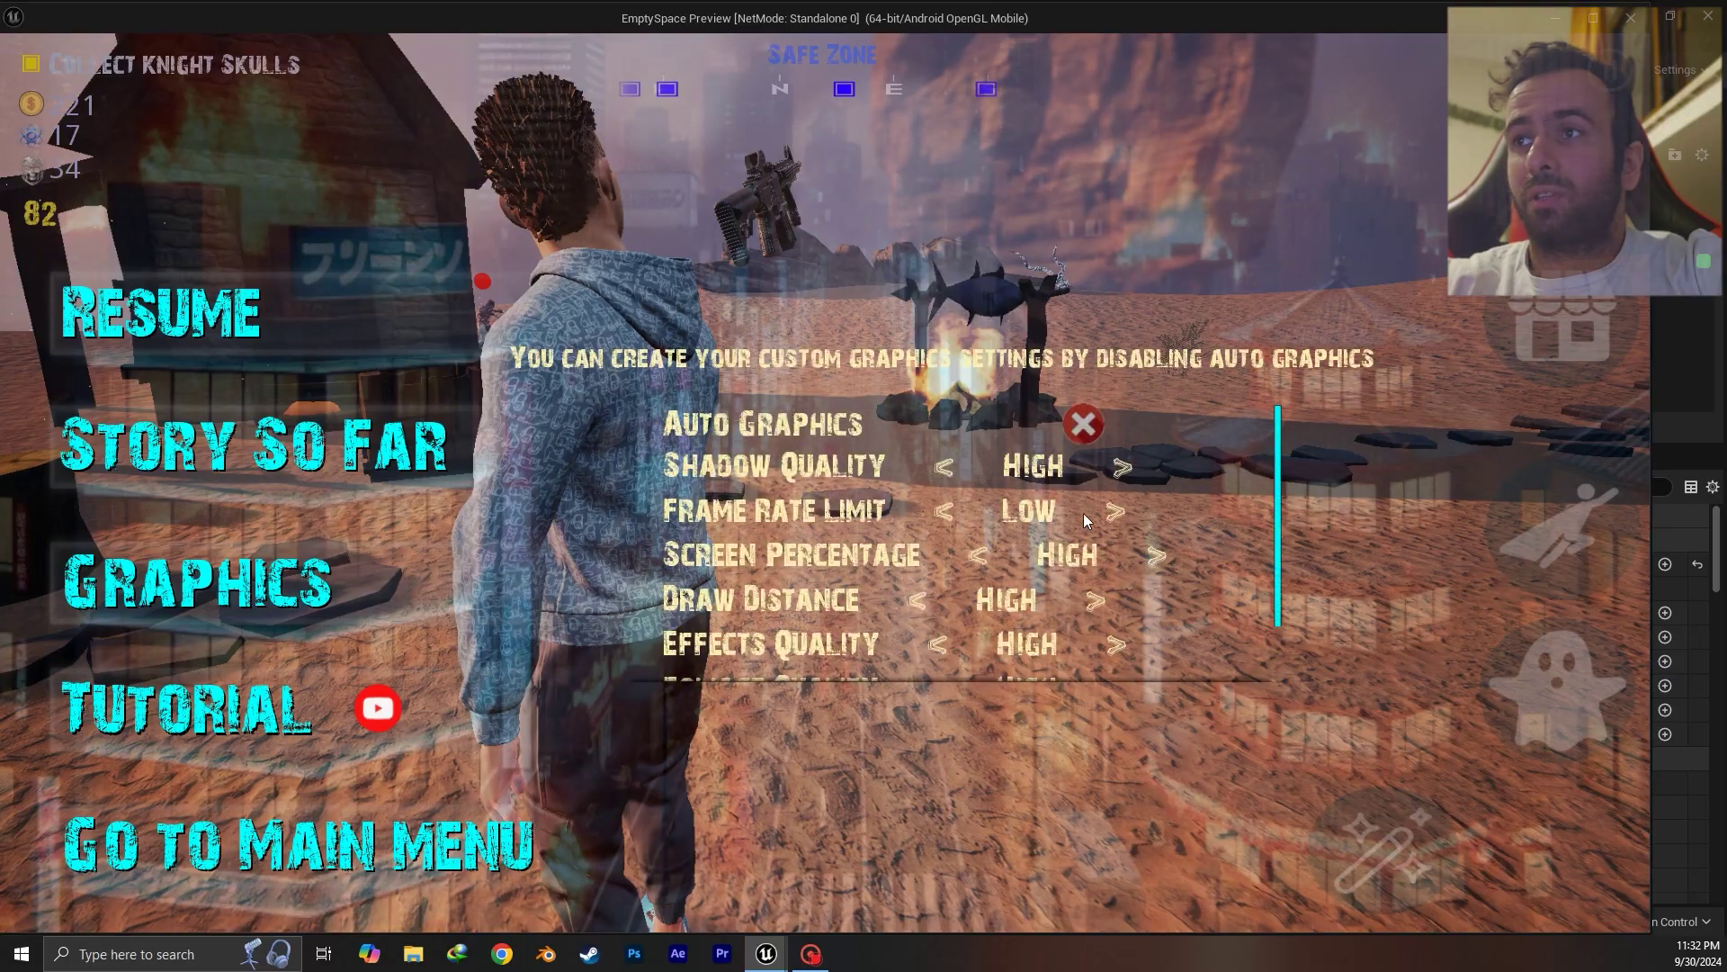
click(1119, 511)
click(1121, 511)
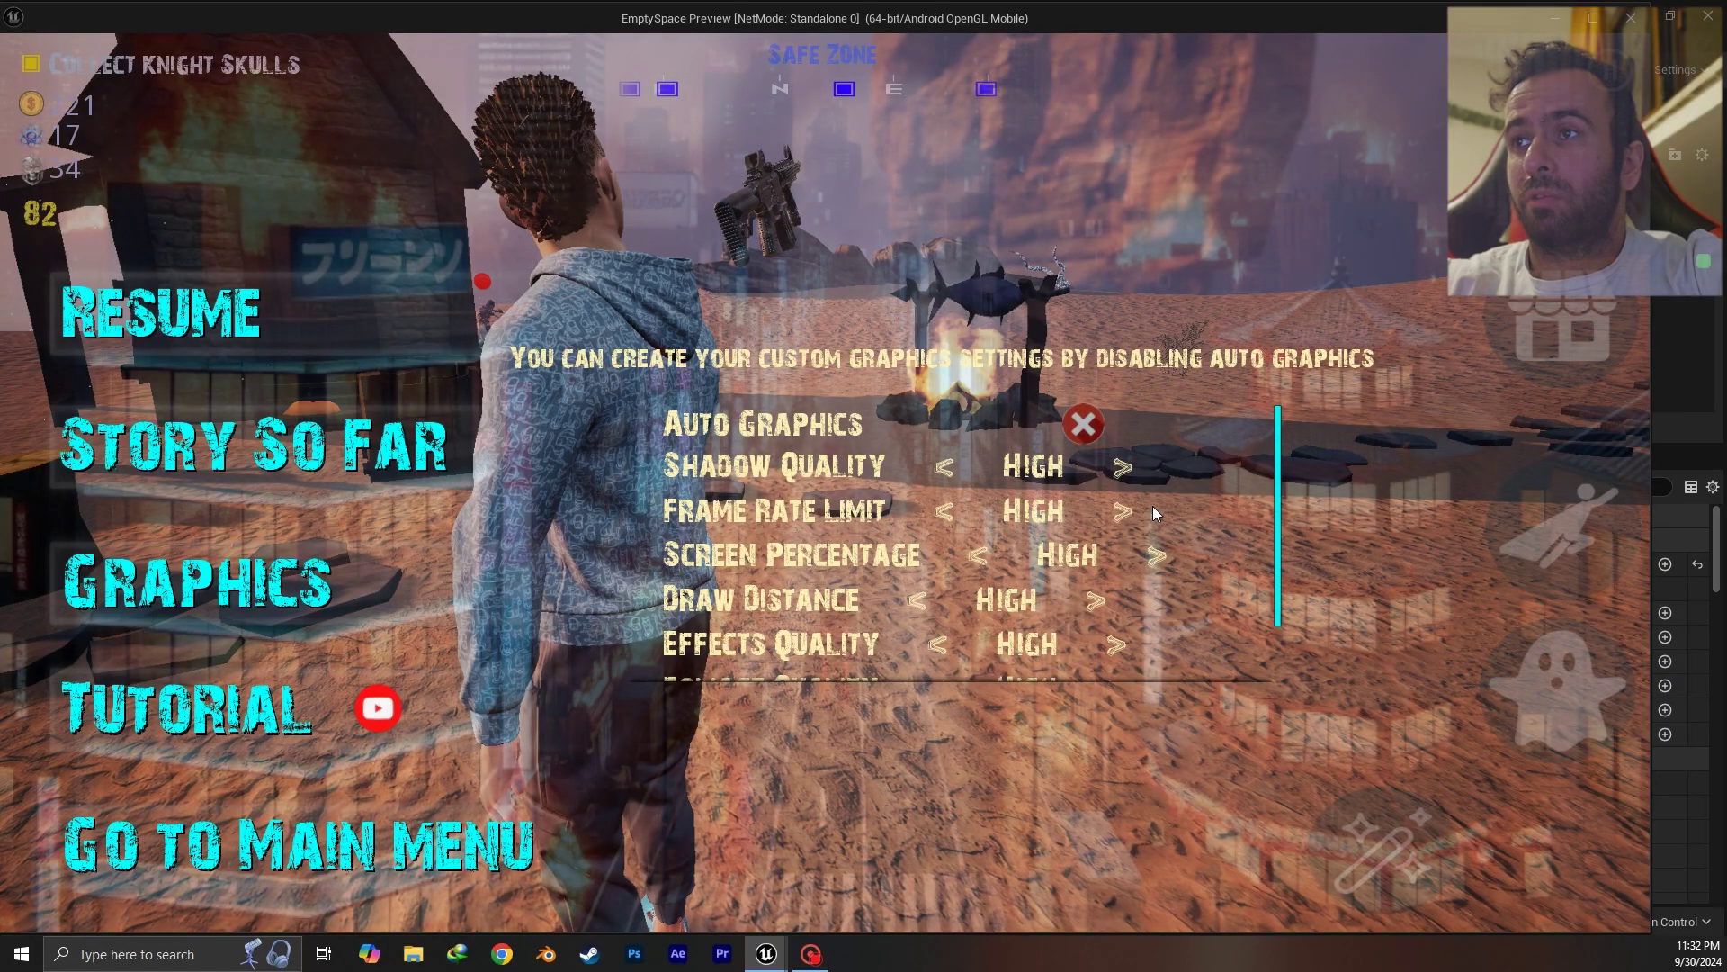
click(105, 317)
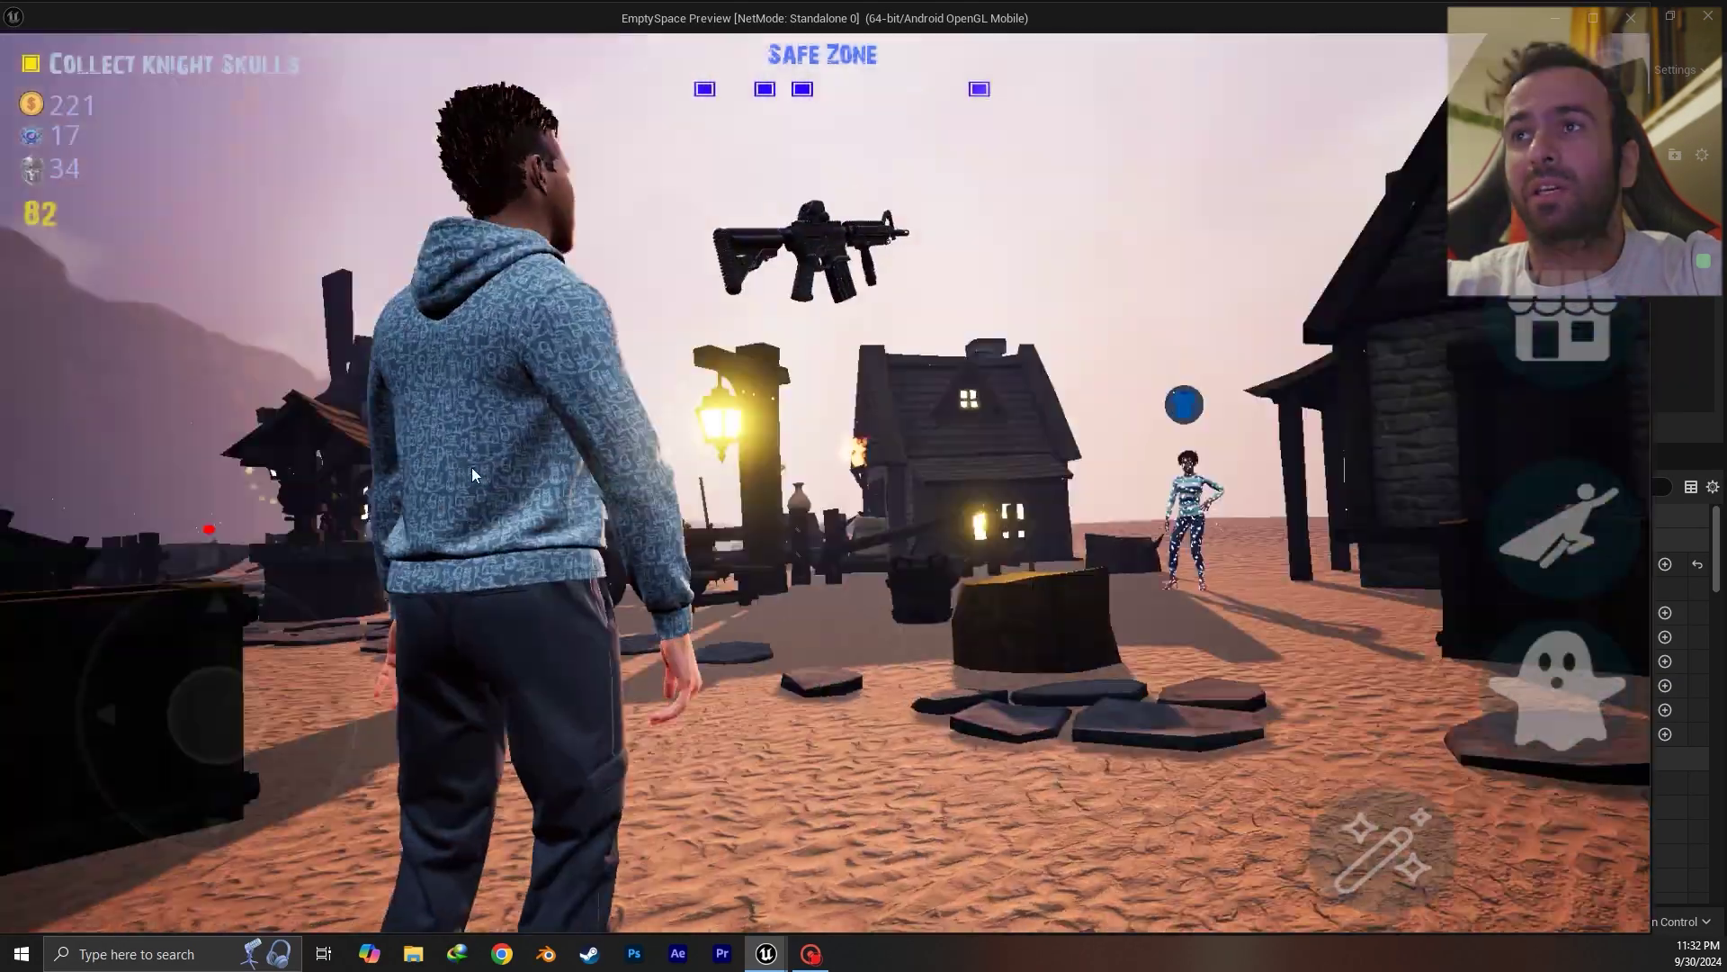
Look toward another house and the campfire area, then end the preview
drag(472, 467, 758, 511)
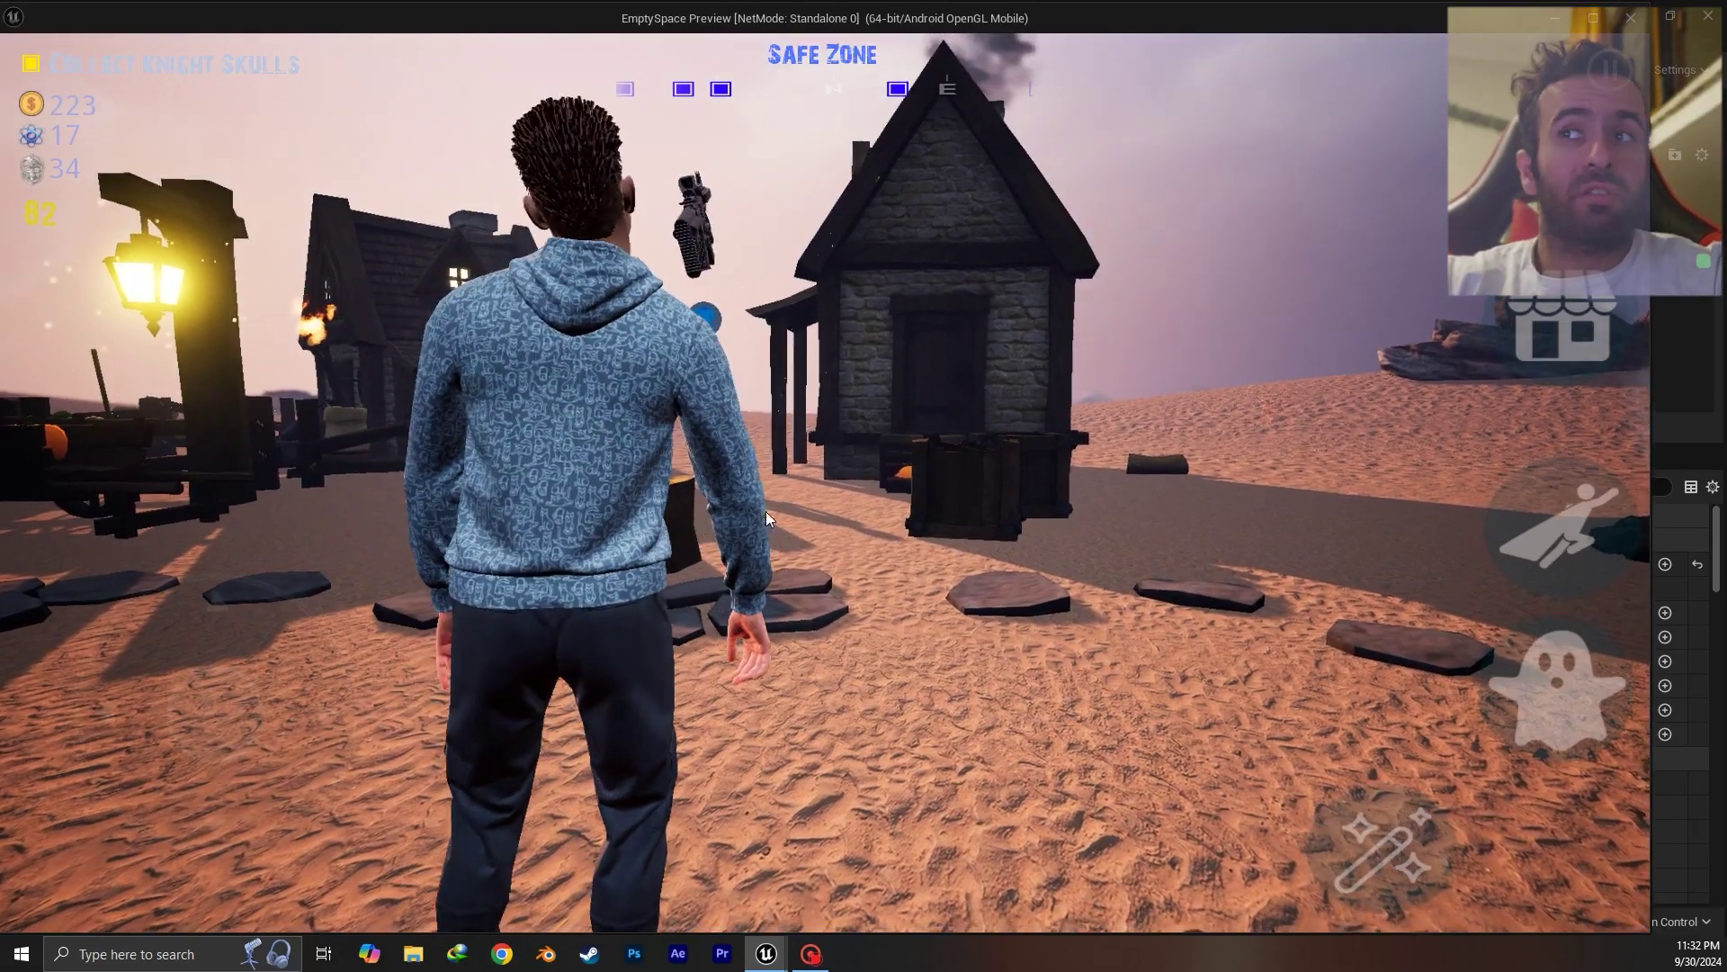
drag(764, 511, 1023, 509)
key(Escape)
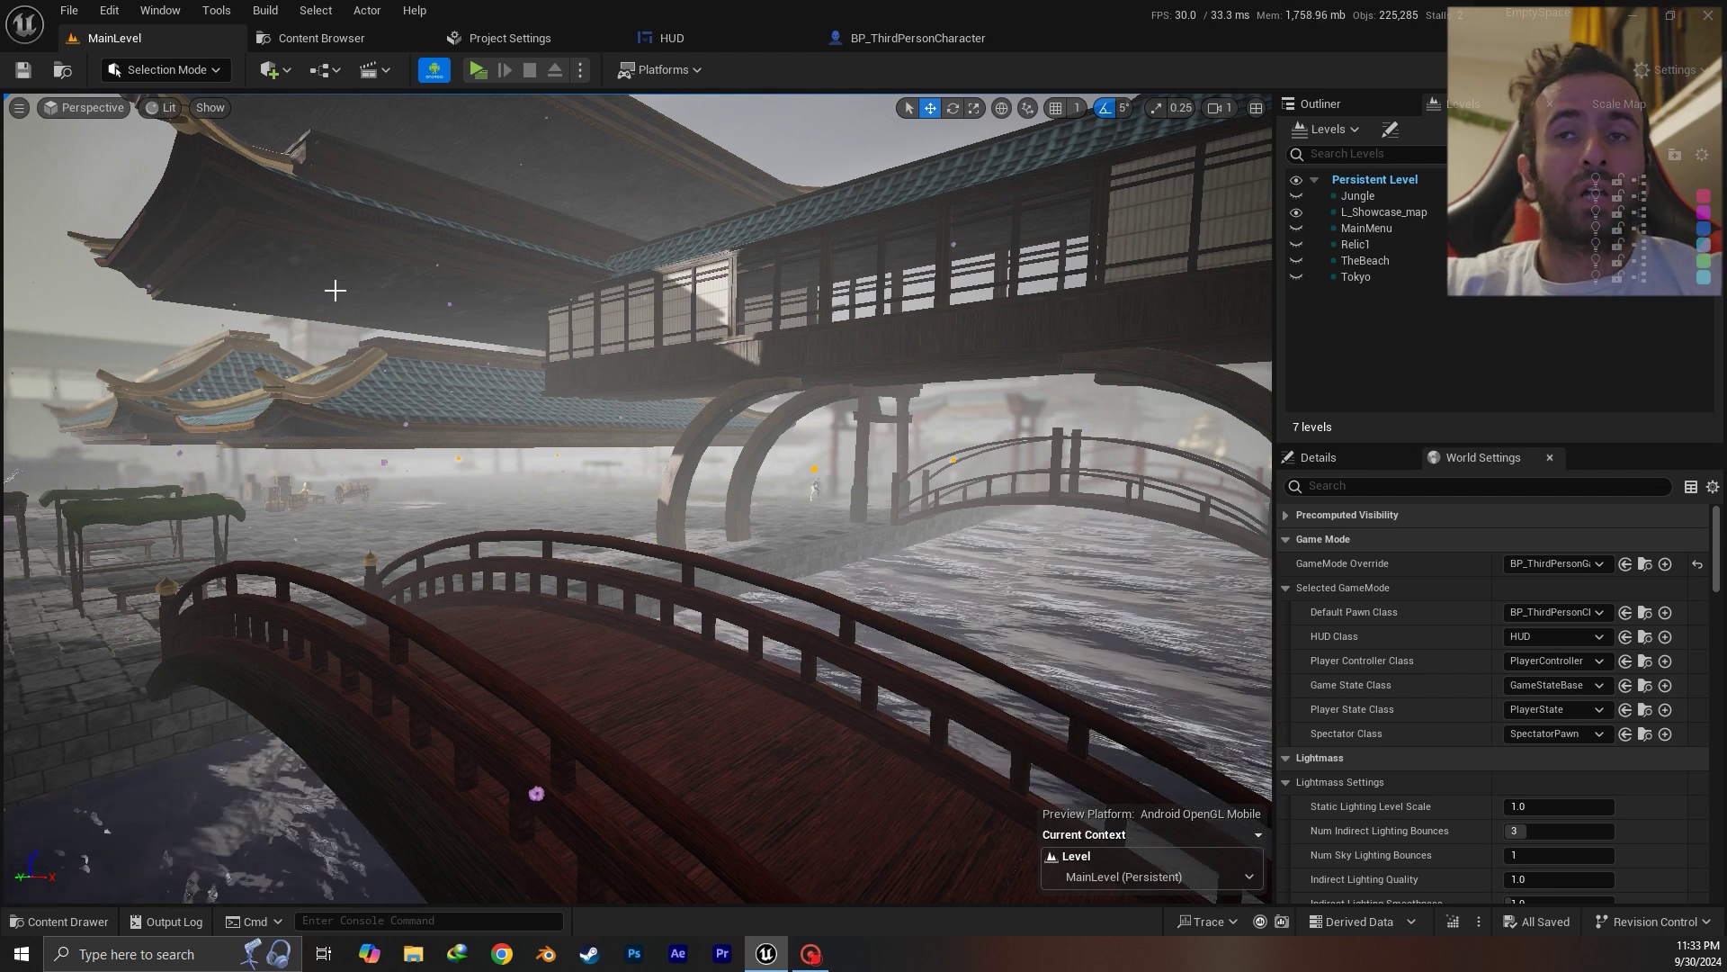
Open Project Settings from the Edit menu and clear the framerate search
click(108, 11)
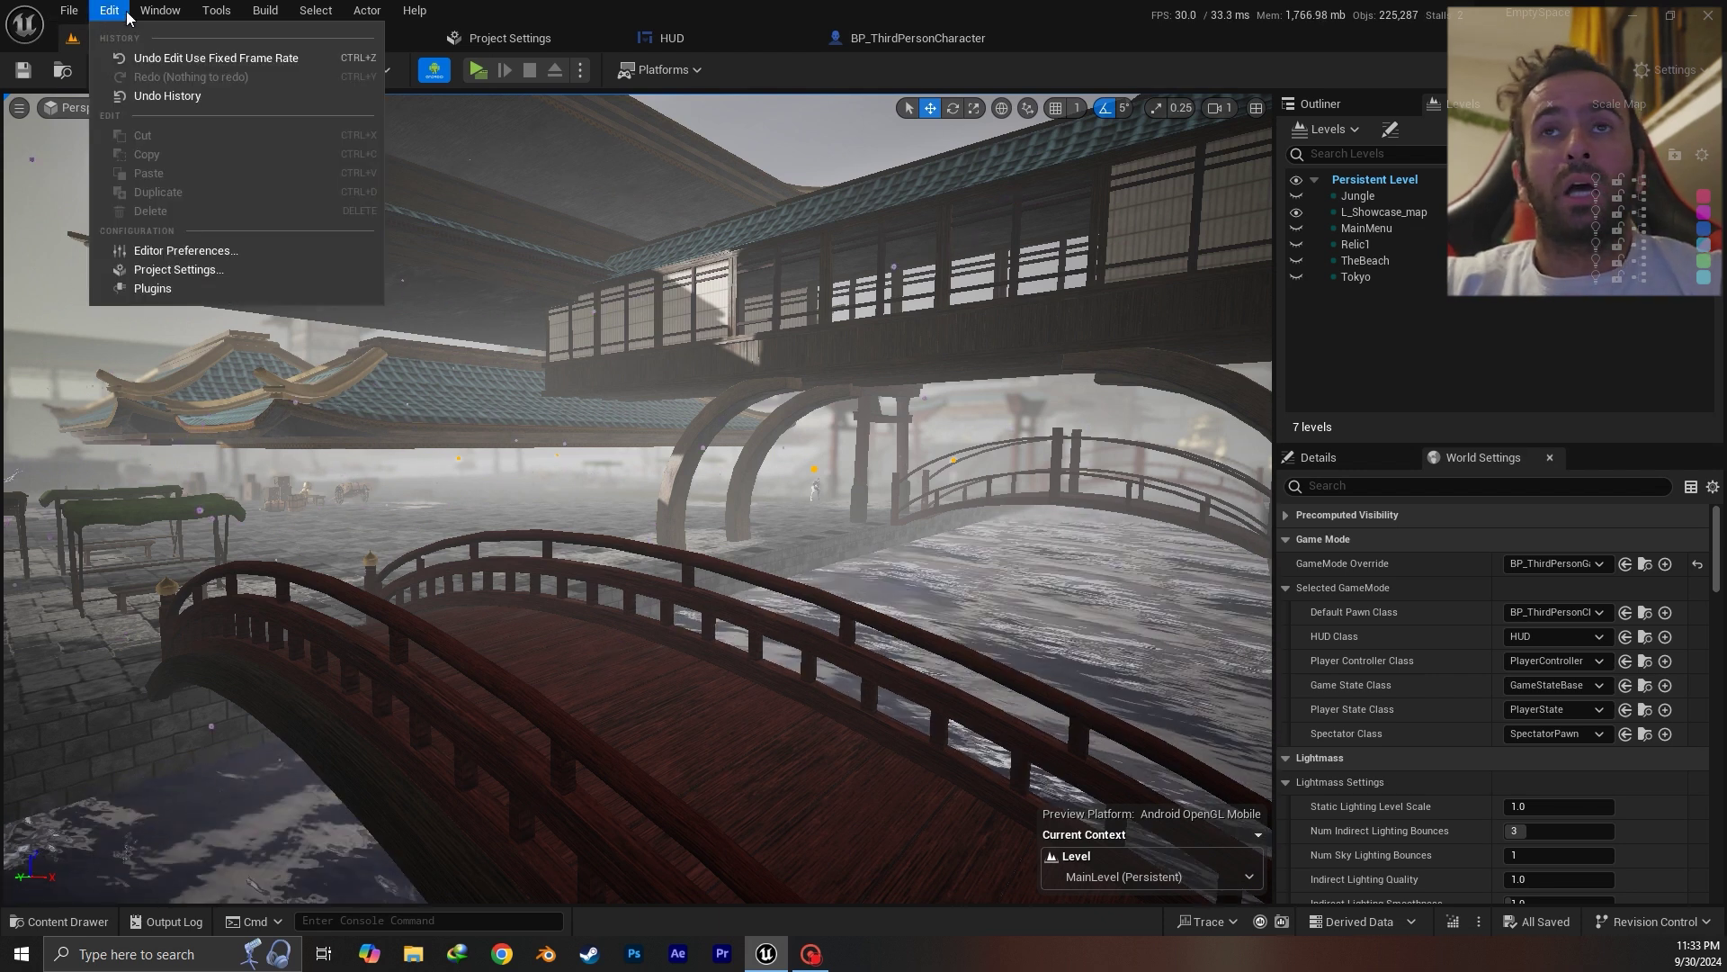
click(183, 272)
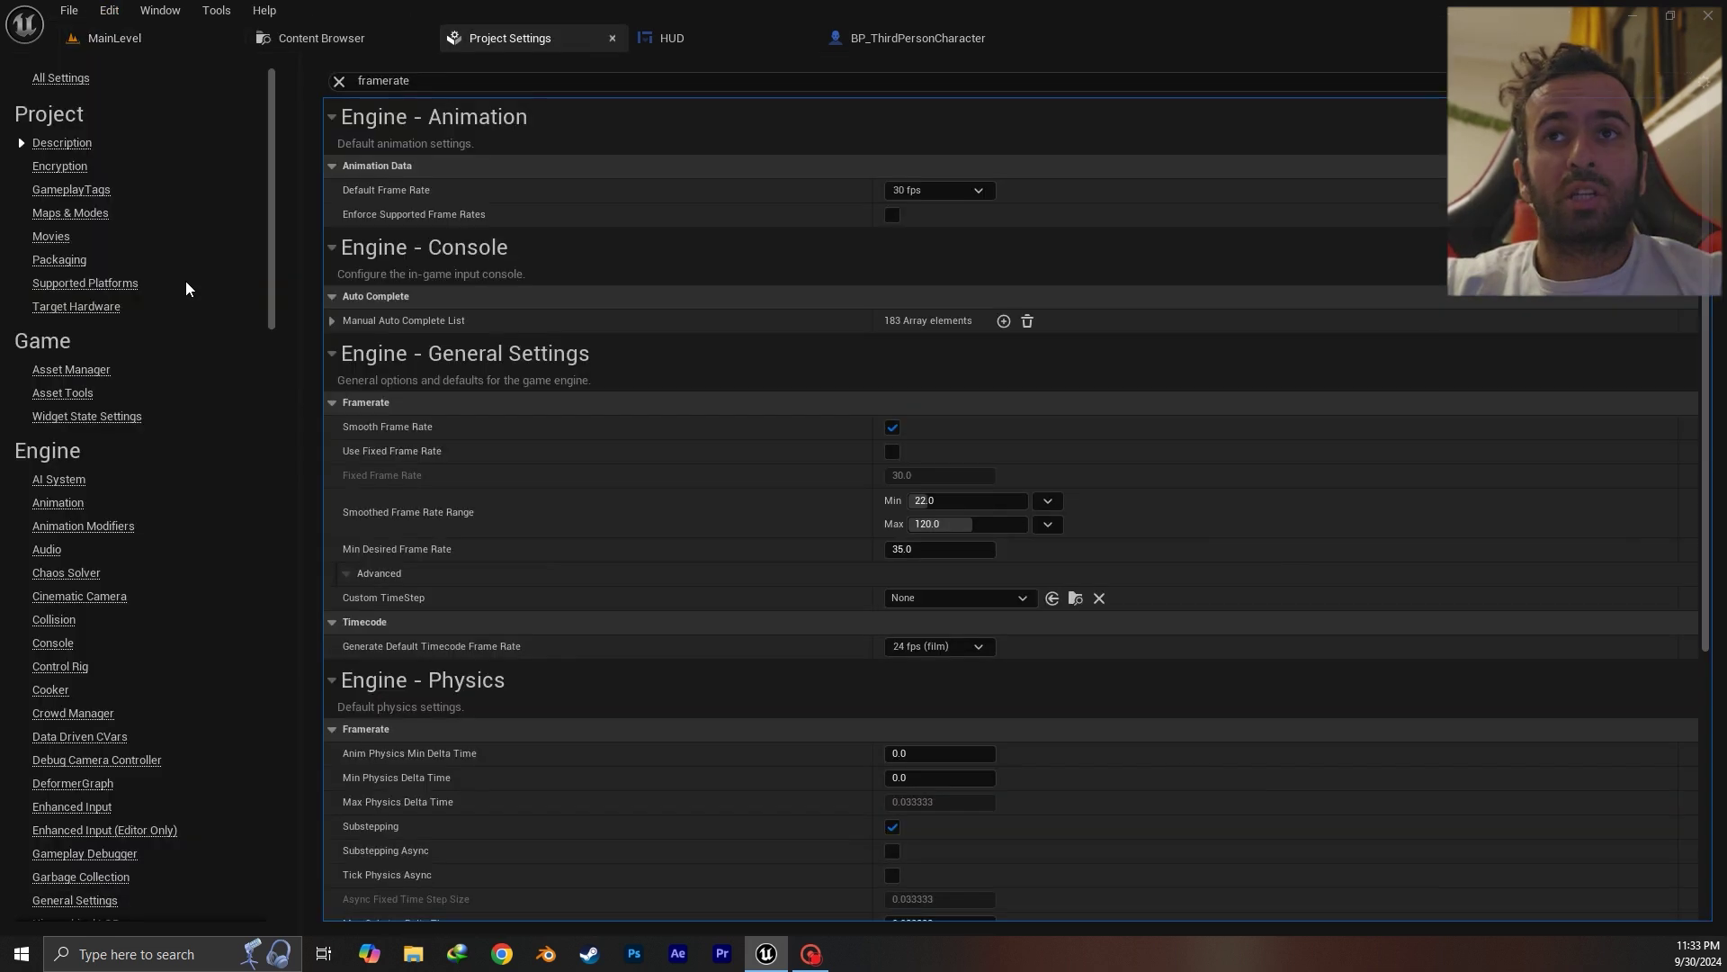
click(339, 82)
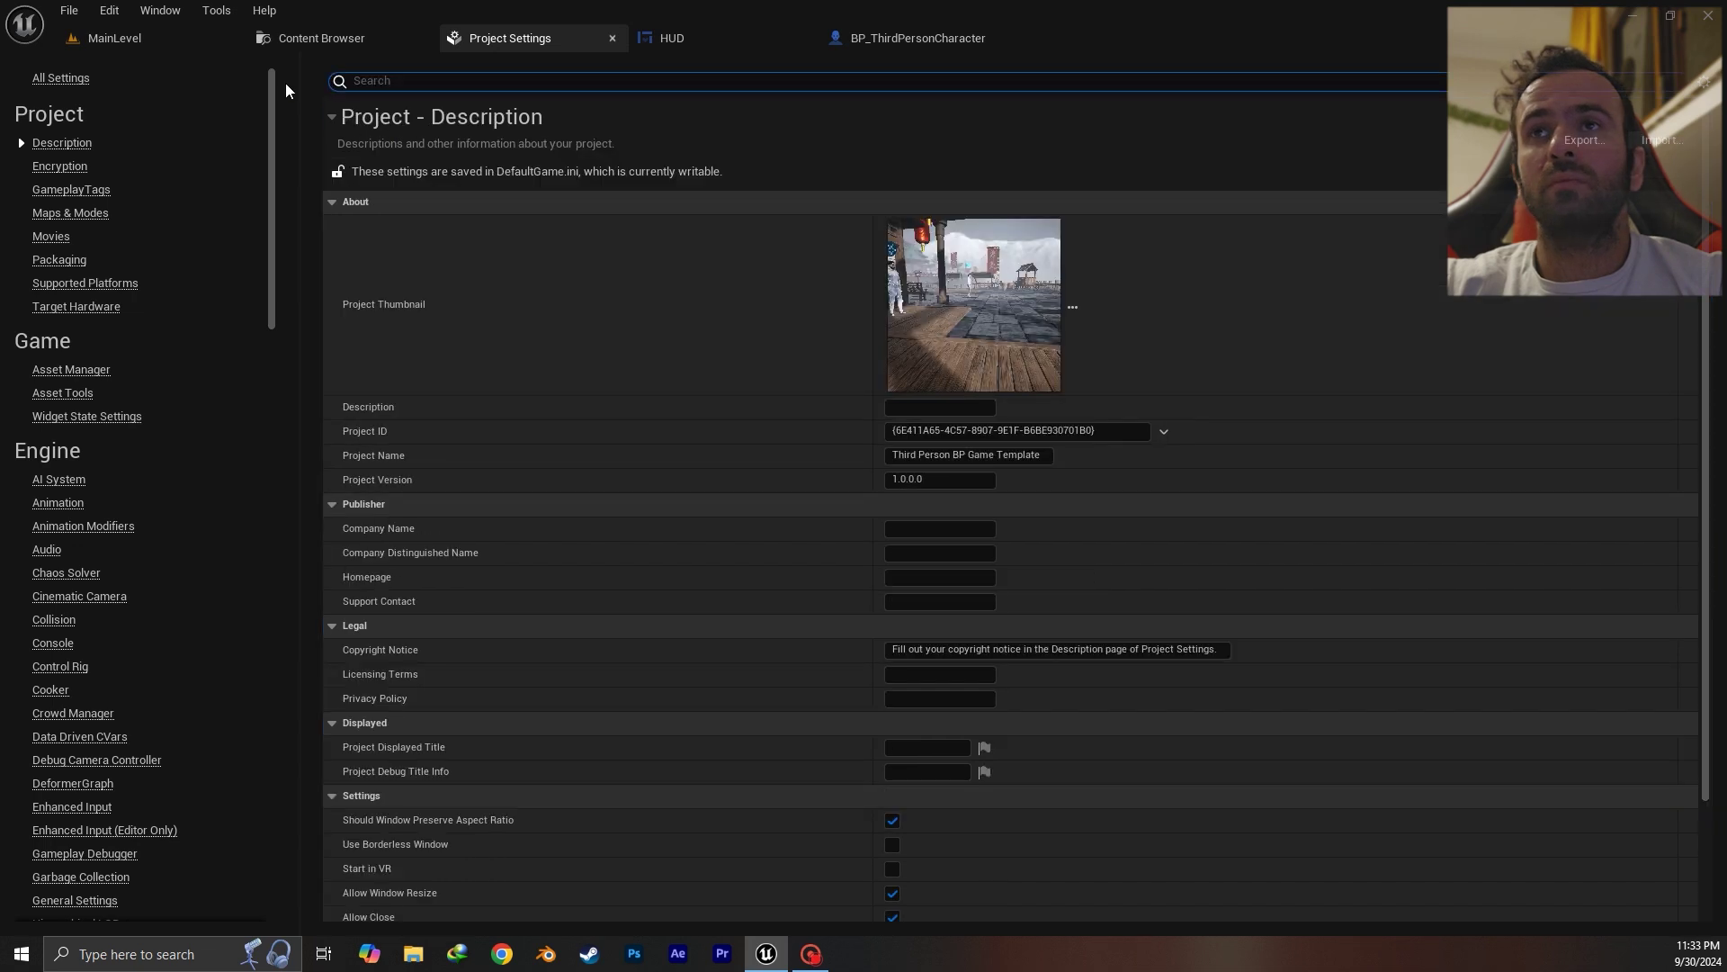
drag(272, 83, 264, 525)
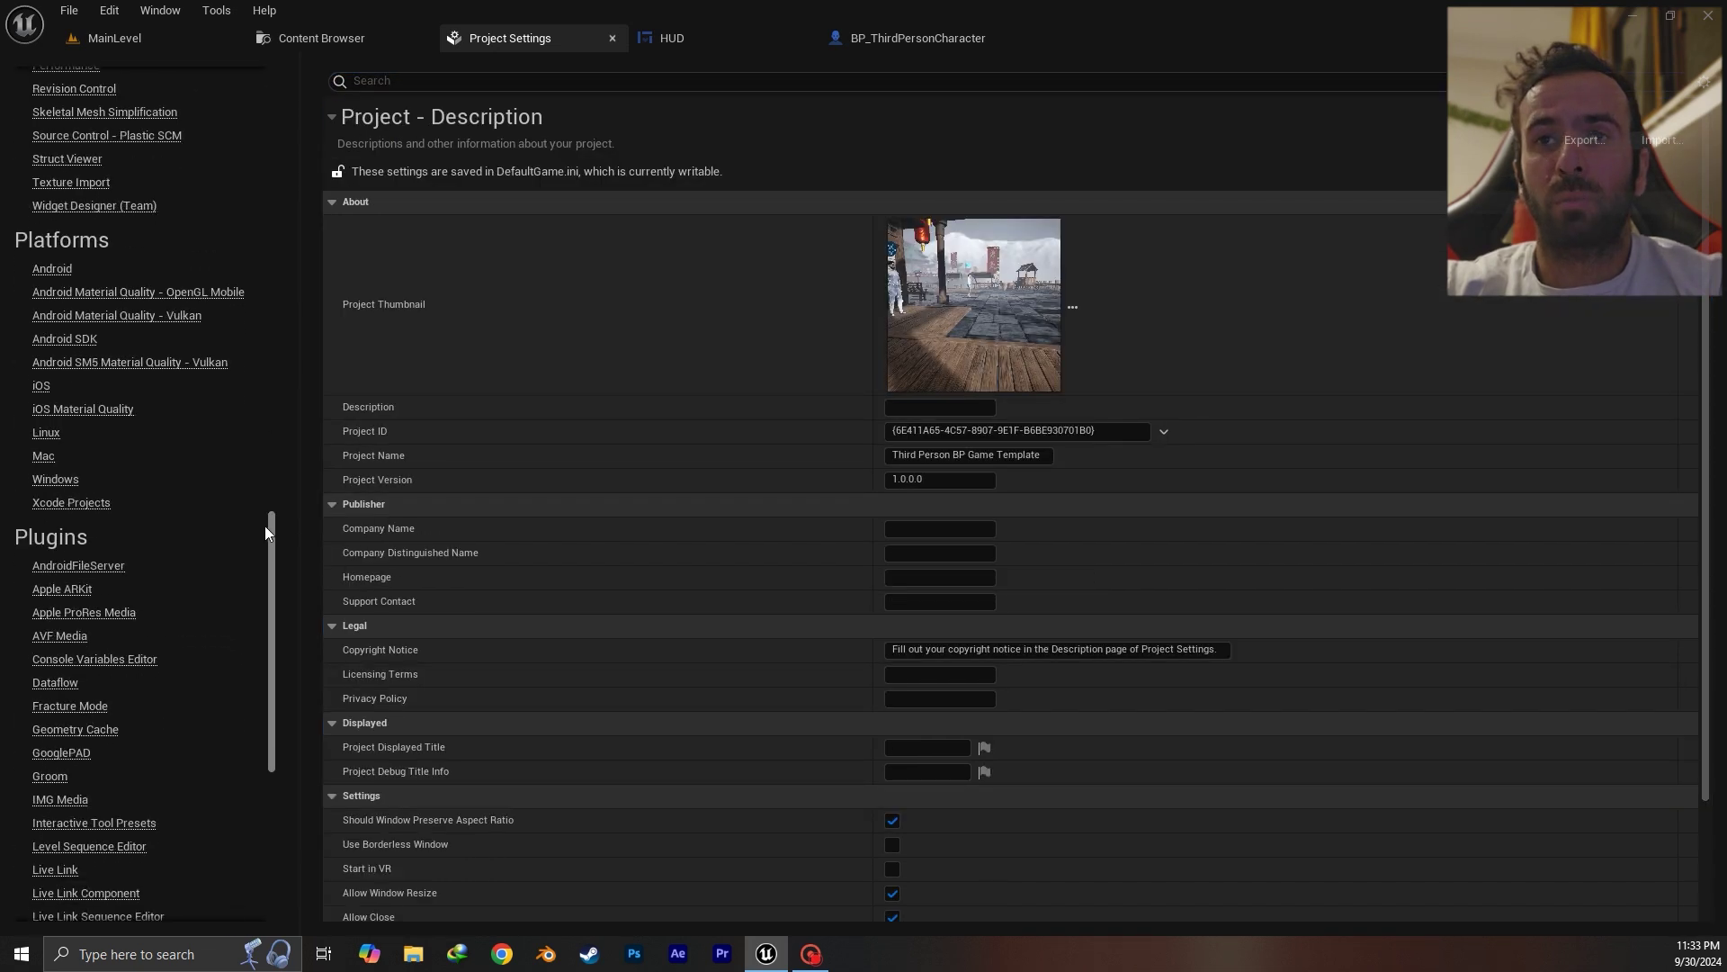
Back in MainLevel, run the console command t.MaxFPS 120
click(151, 41)
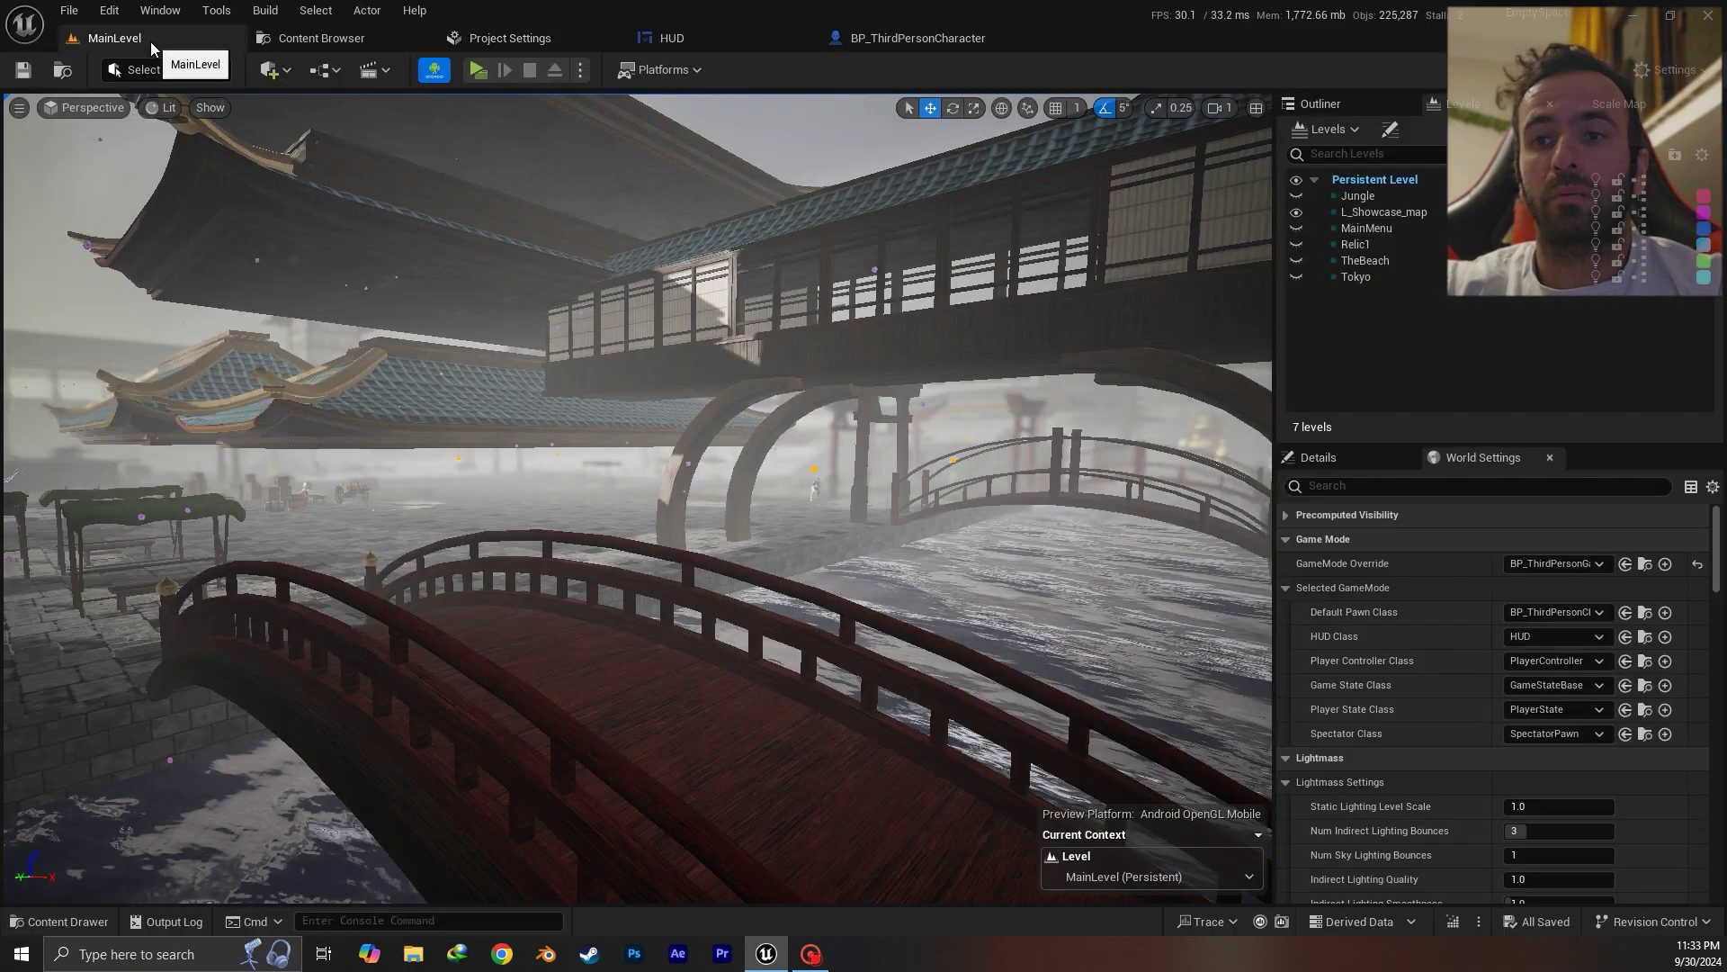
click(392, 920)
text(t.MaxFPS)
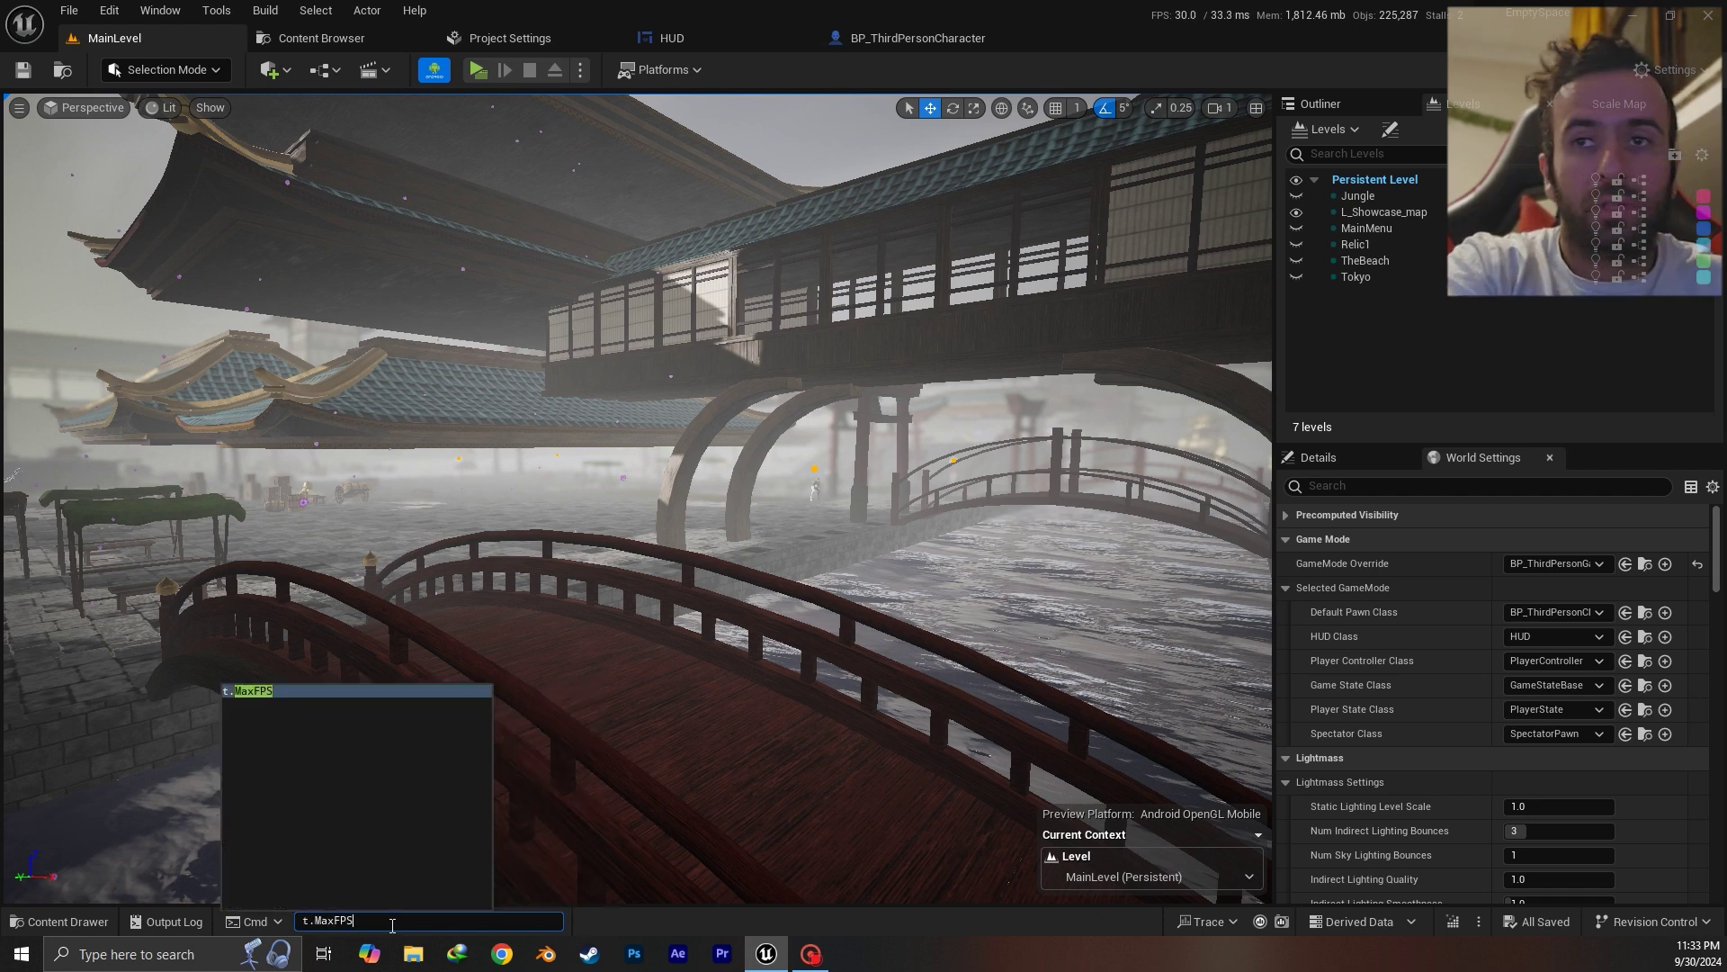
text( 120)
key(Return)
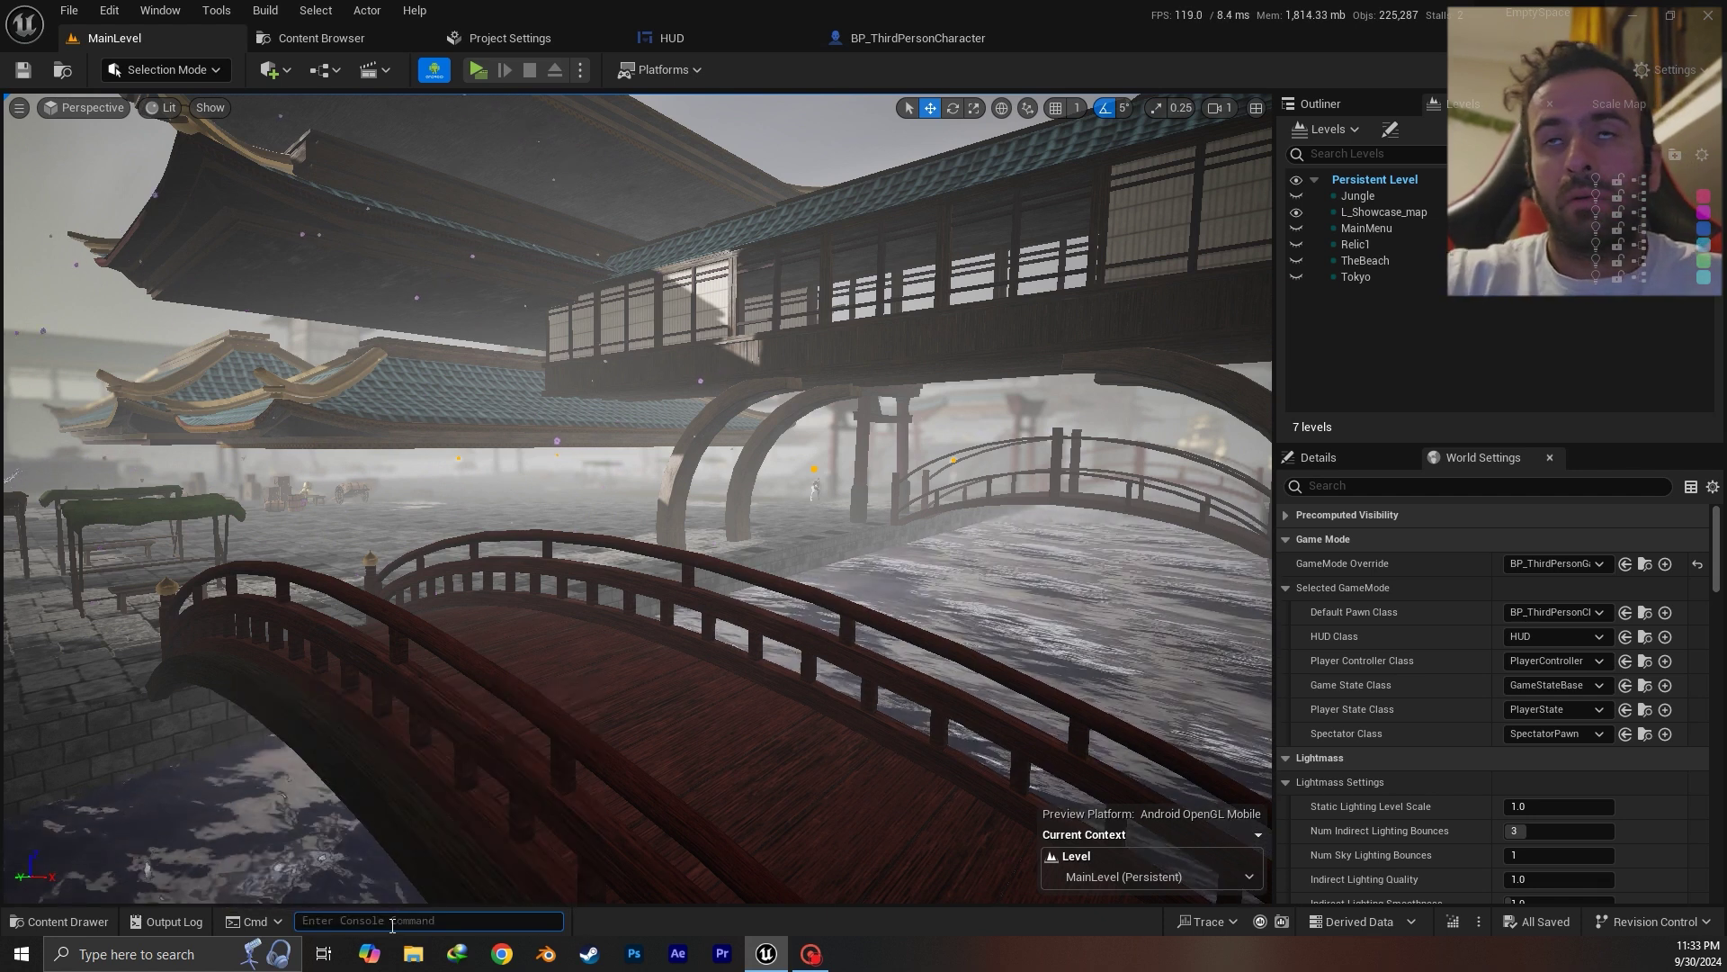
In Project Settings, review the Android Material Quality - Vulkan and OpenGL Mobile pages
click(503, 40)
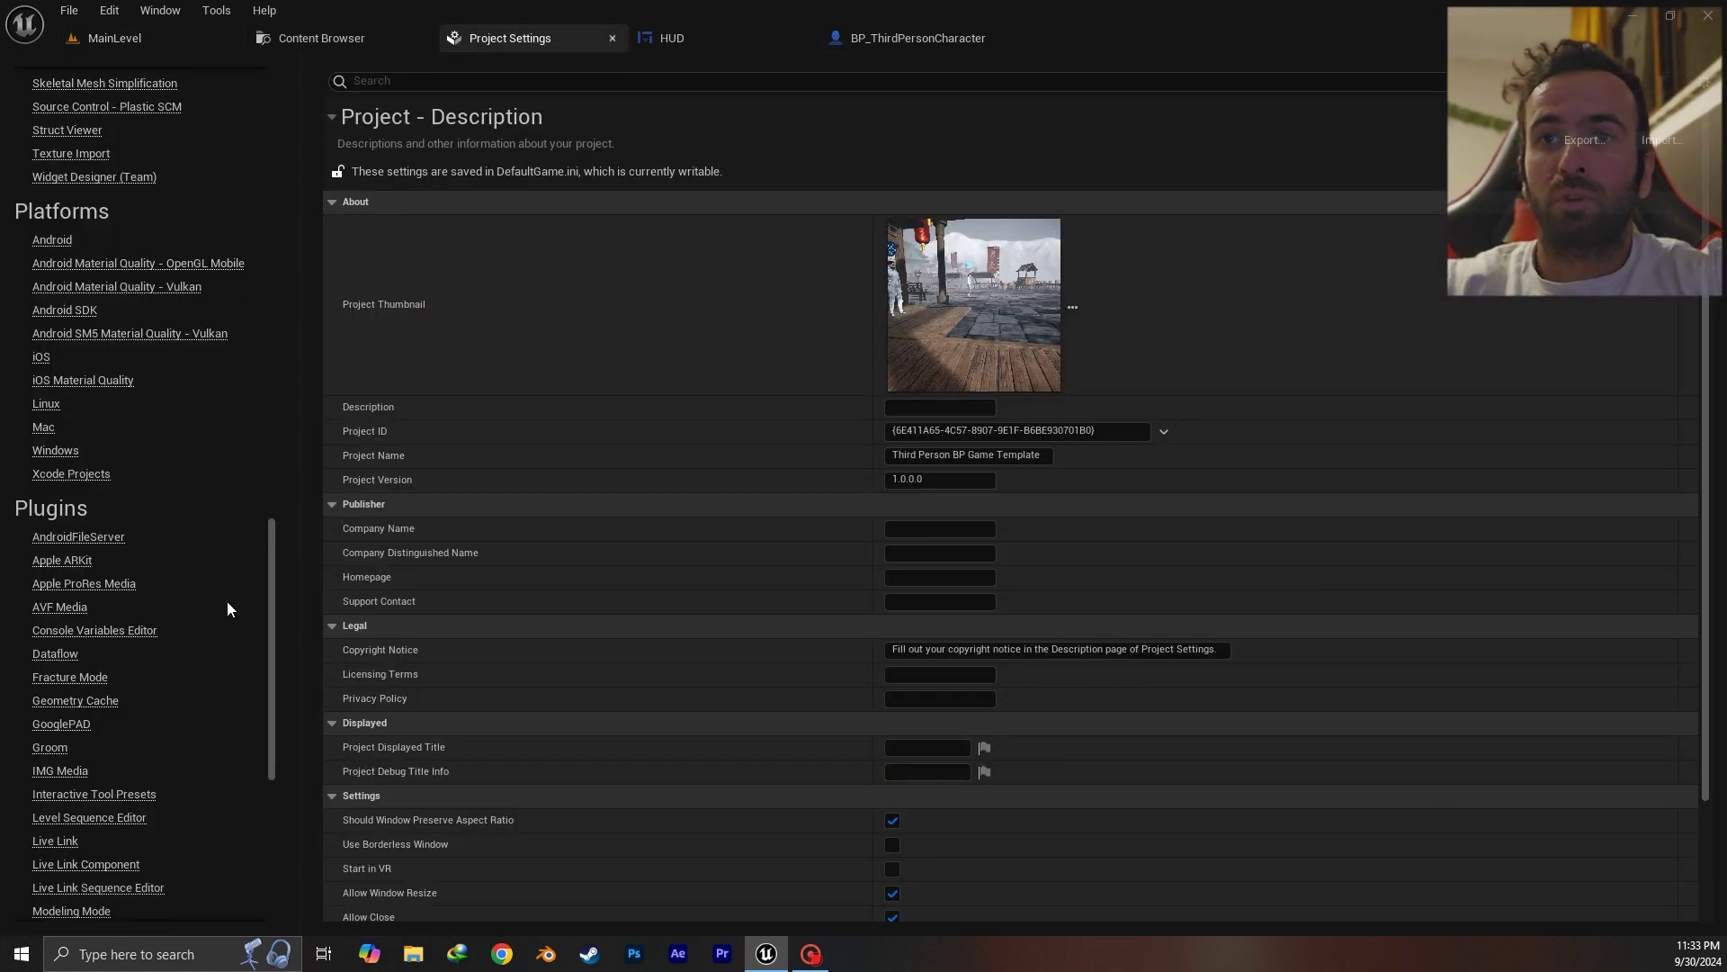
scroll(227, 609, up, 2)
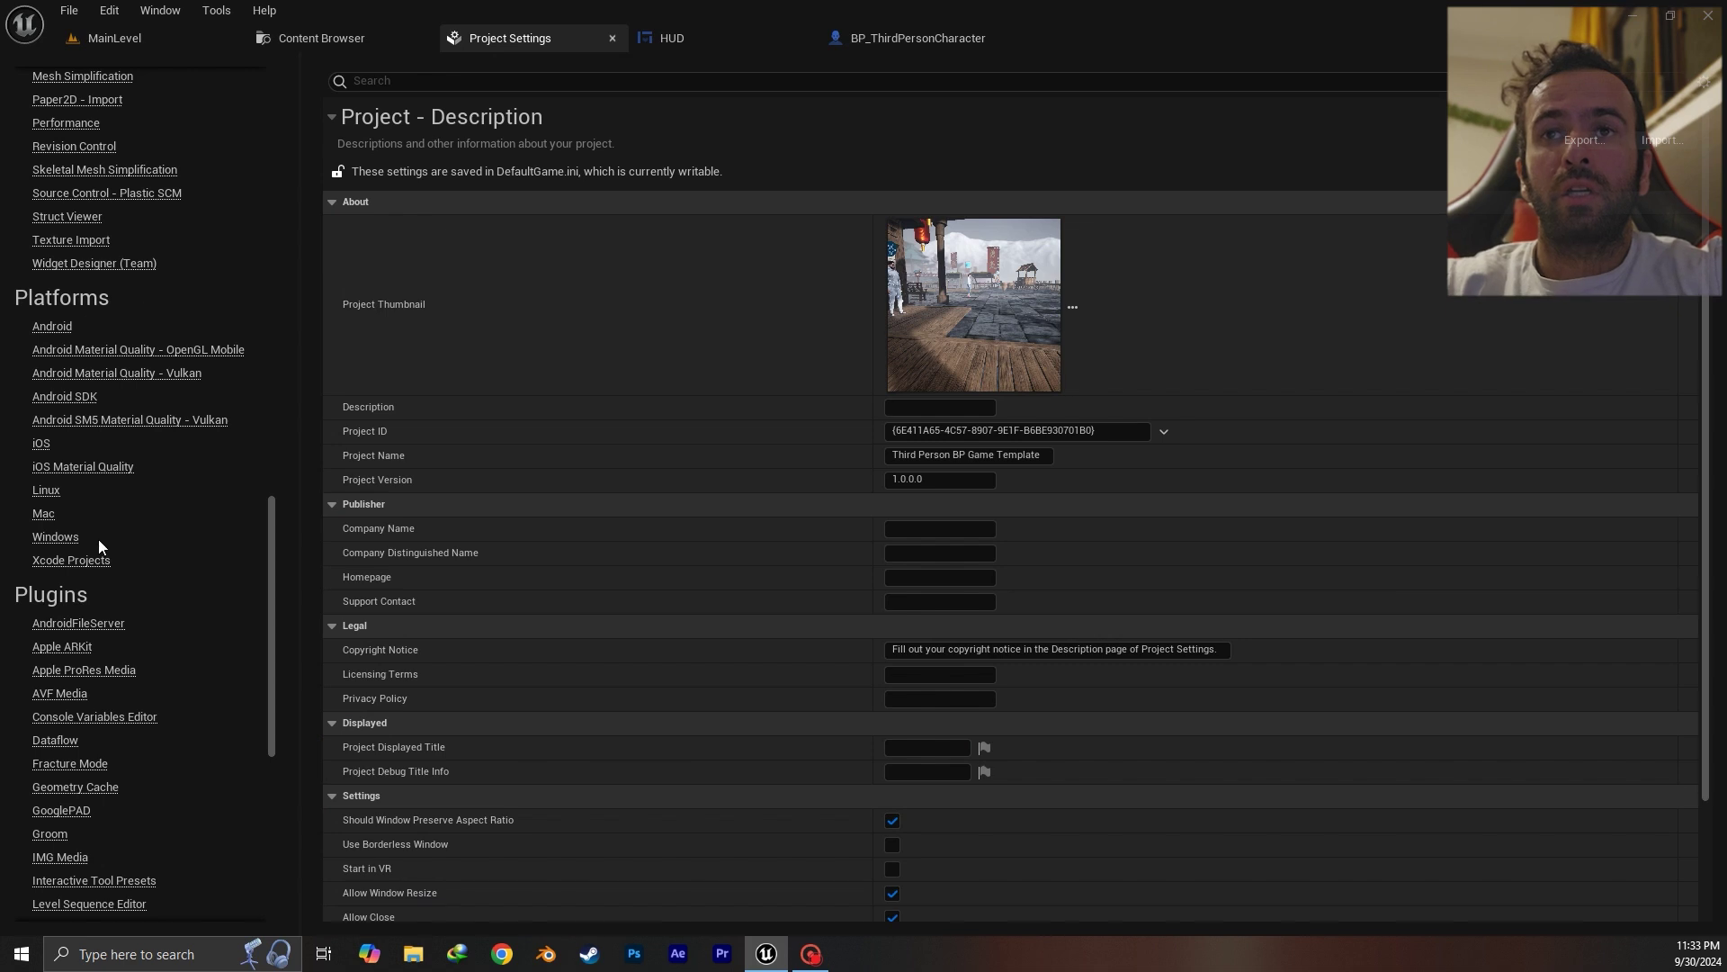
scroll(90, 553, down, 5)
scroll(88, 576, up, 12)
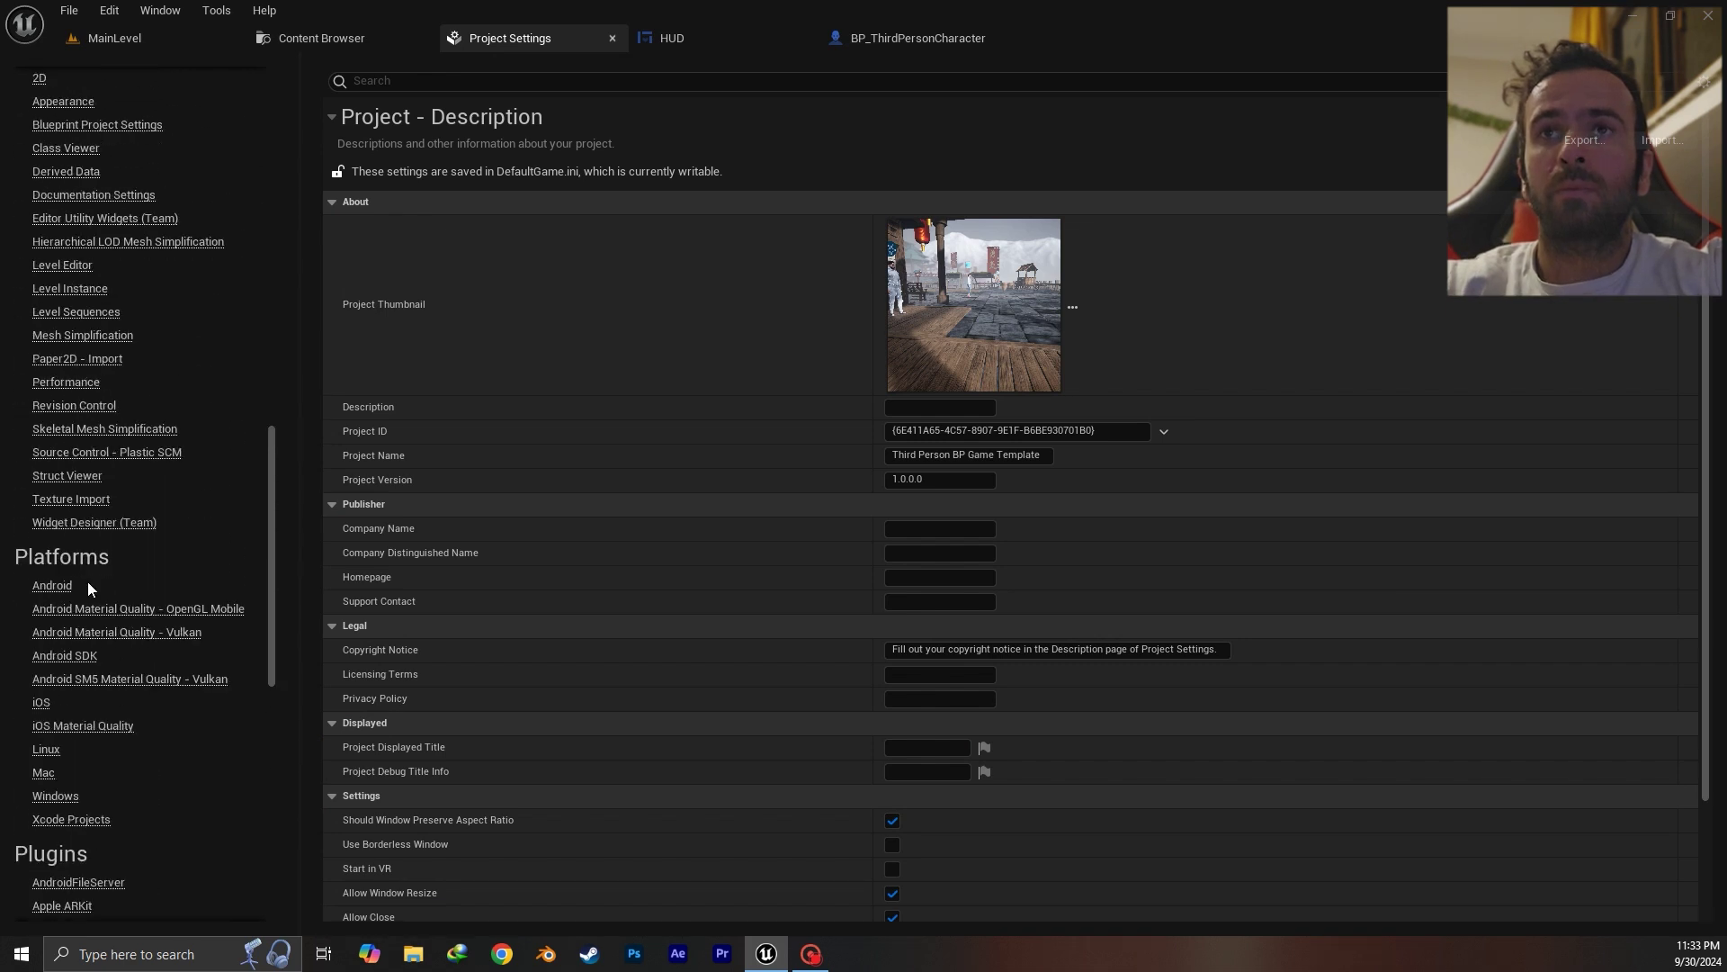
click(95, 632)
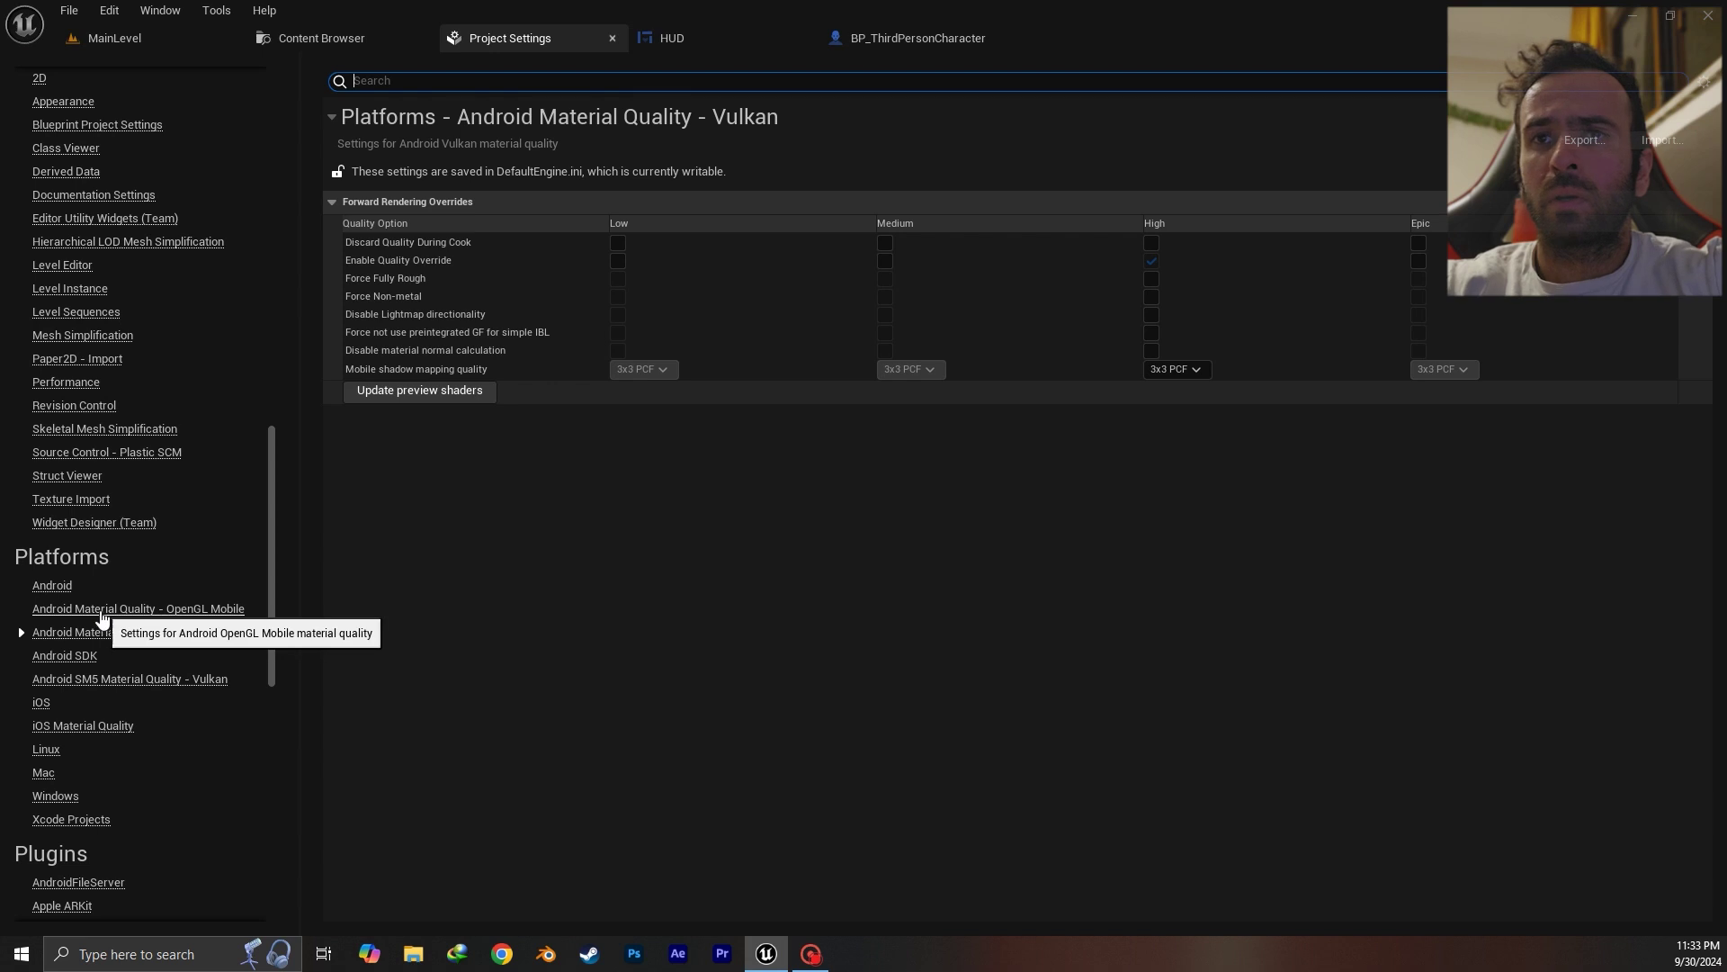
click(101, 609)
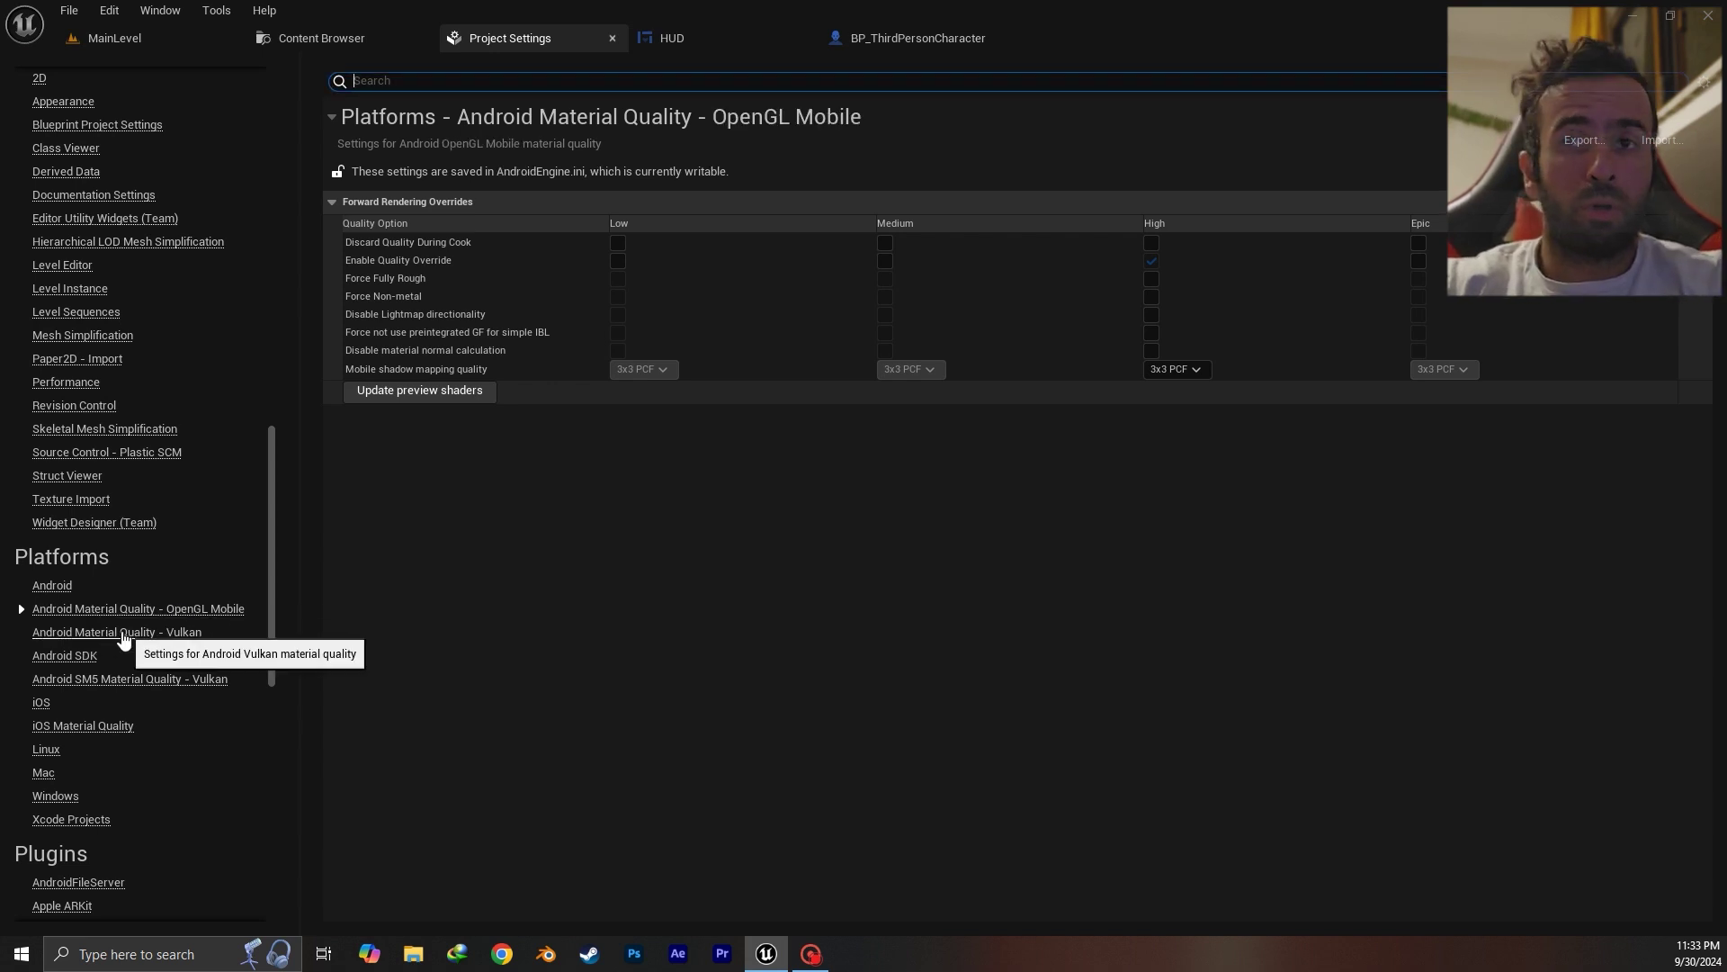
click(110, 635)
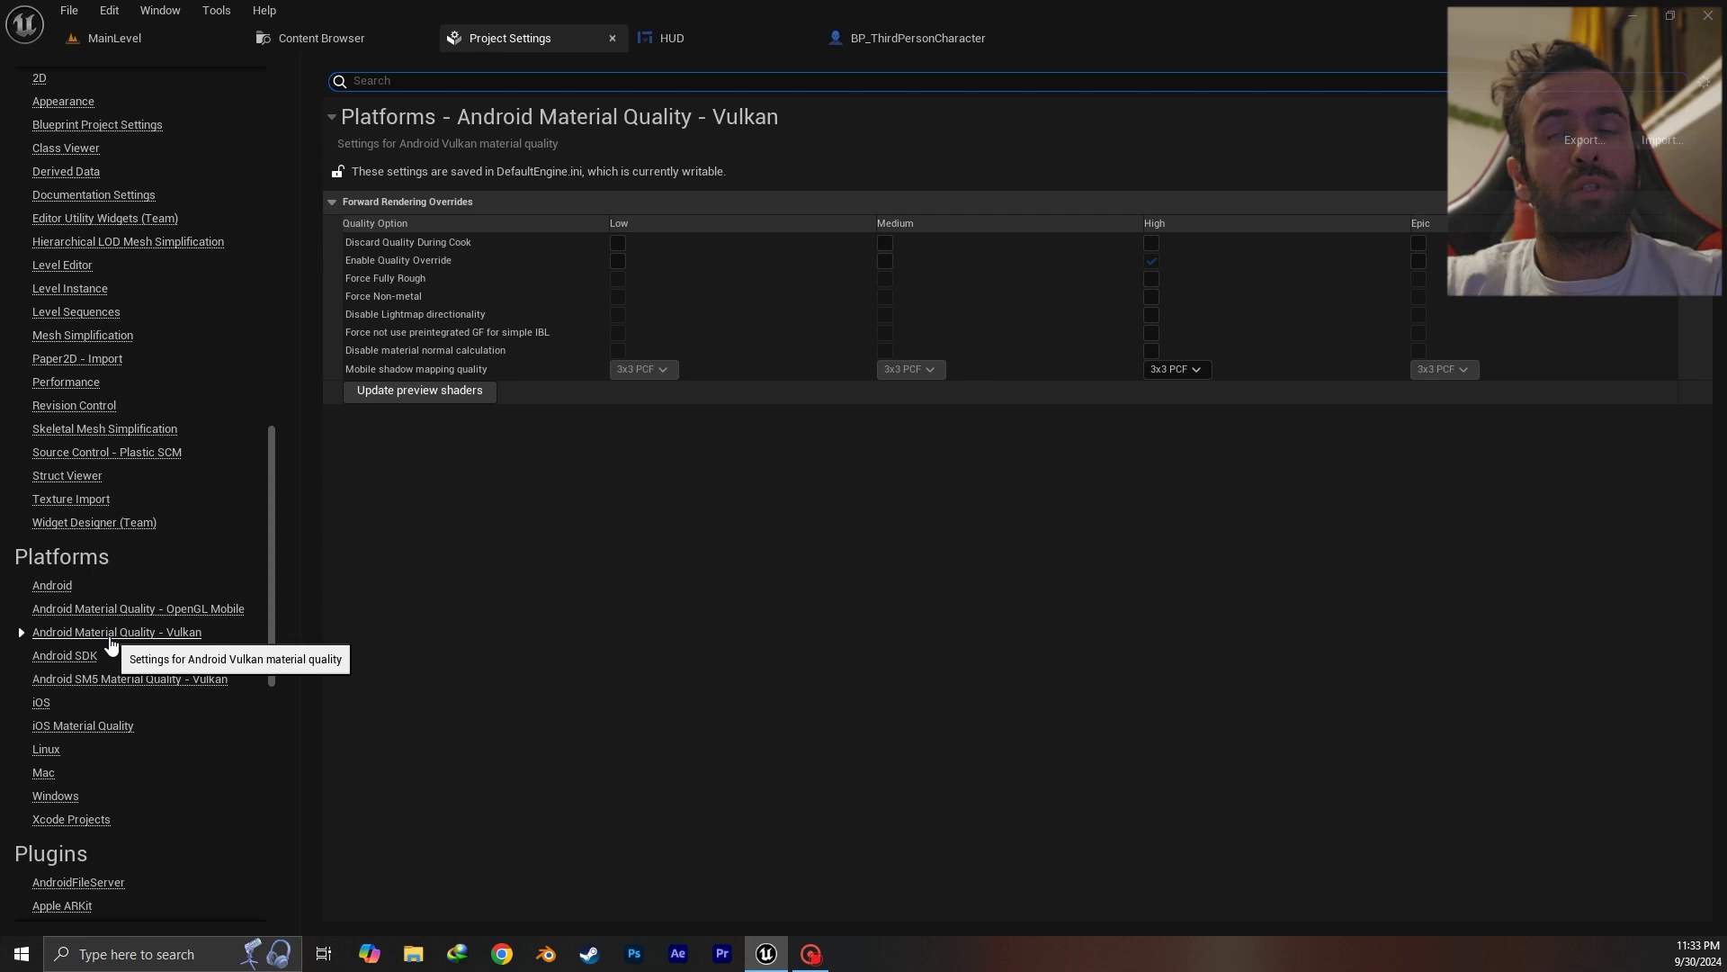
click(141, 609)
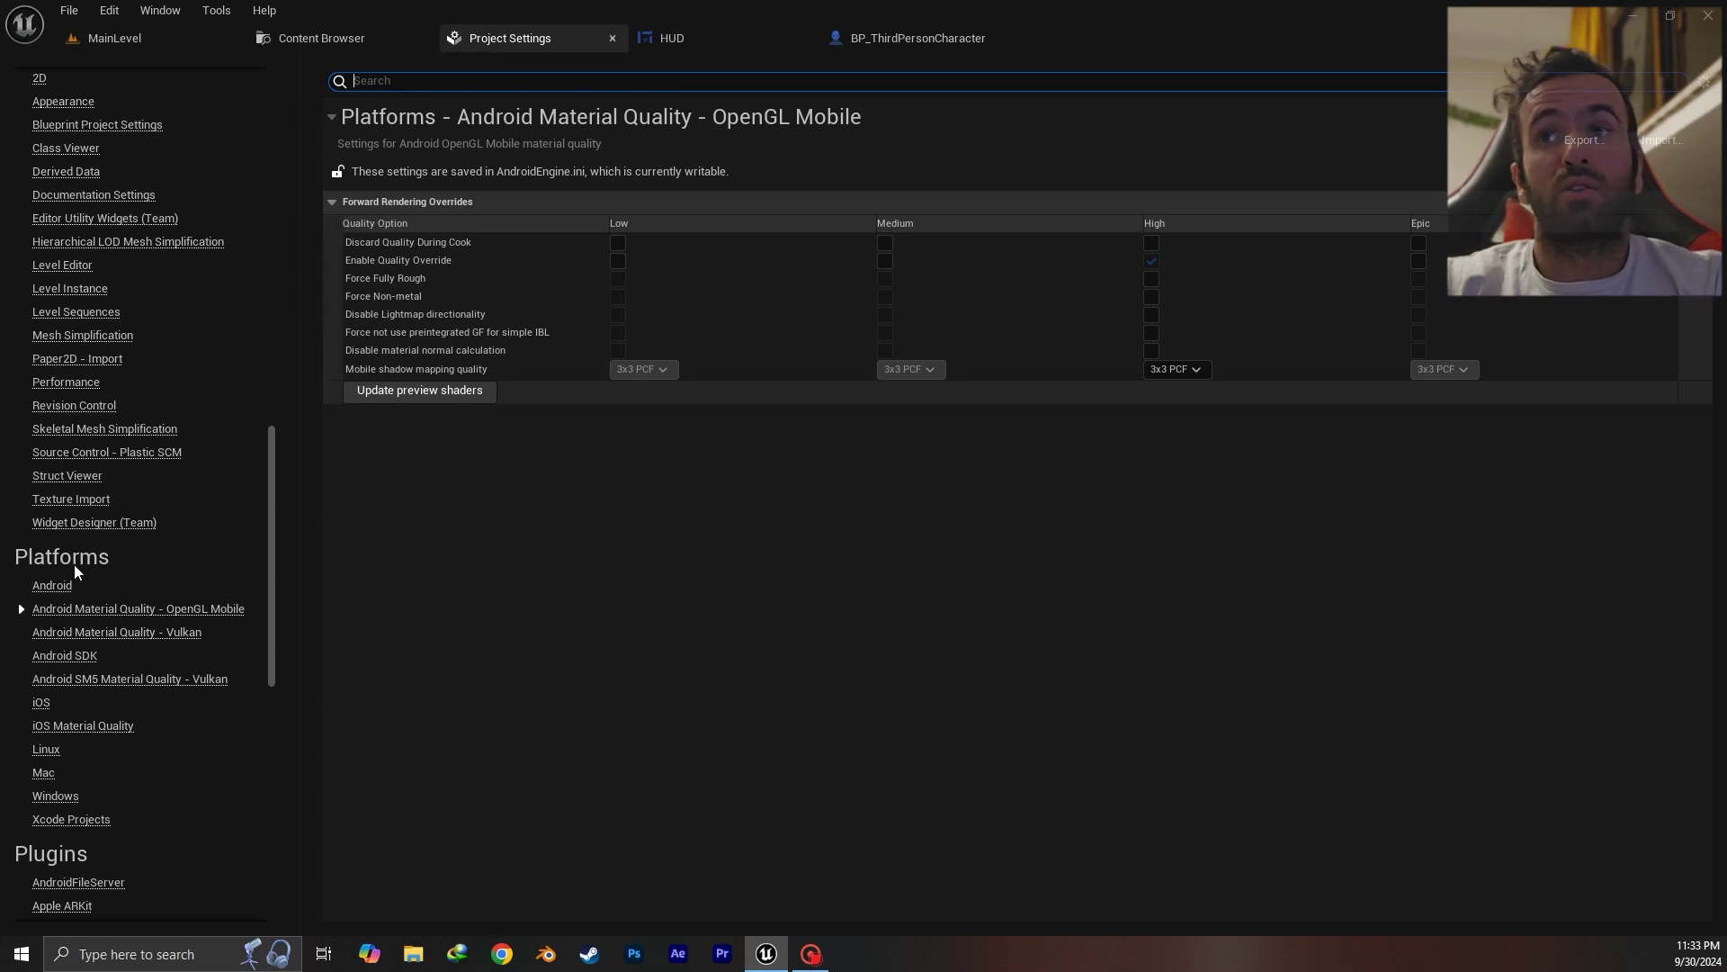
click(160, 642)
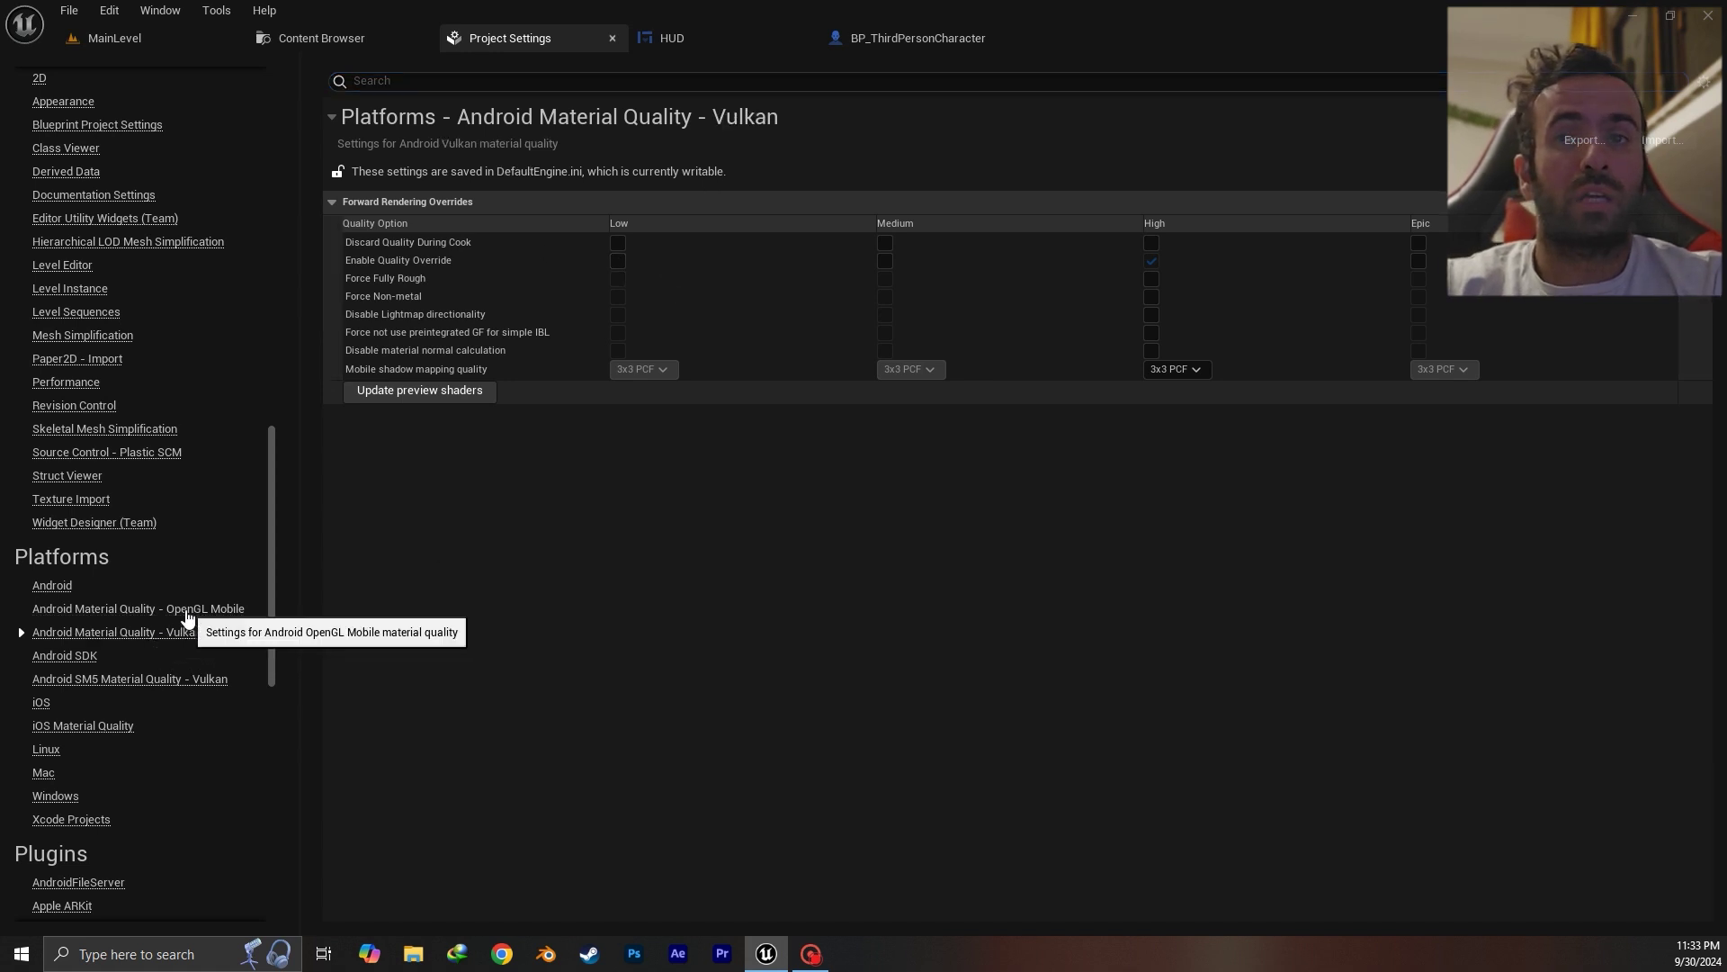
click(185, 612)
Scroll the Project Settings category list toward the Android platform entry
scroll(272, 598, up, 1)
scroll(252, 576, up, 1)
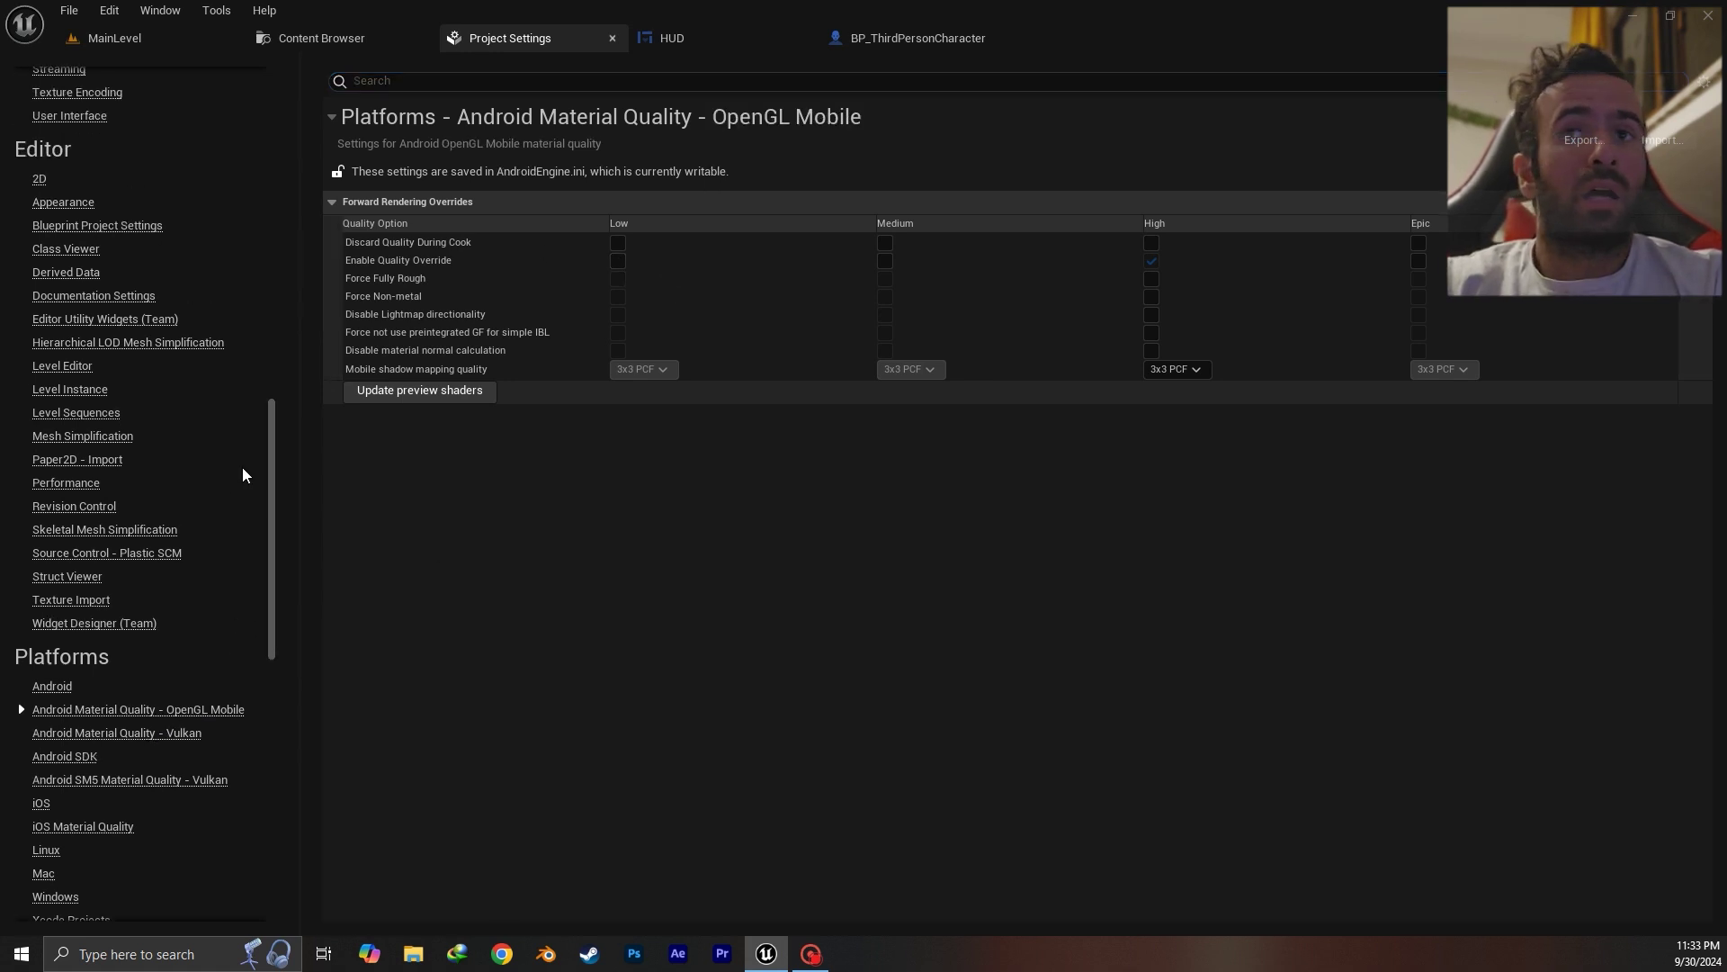
drag(272, 456, 265, 358)
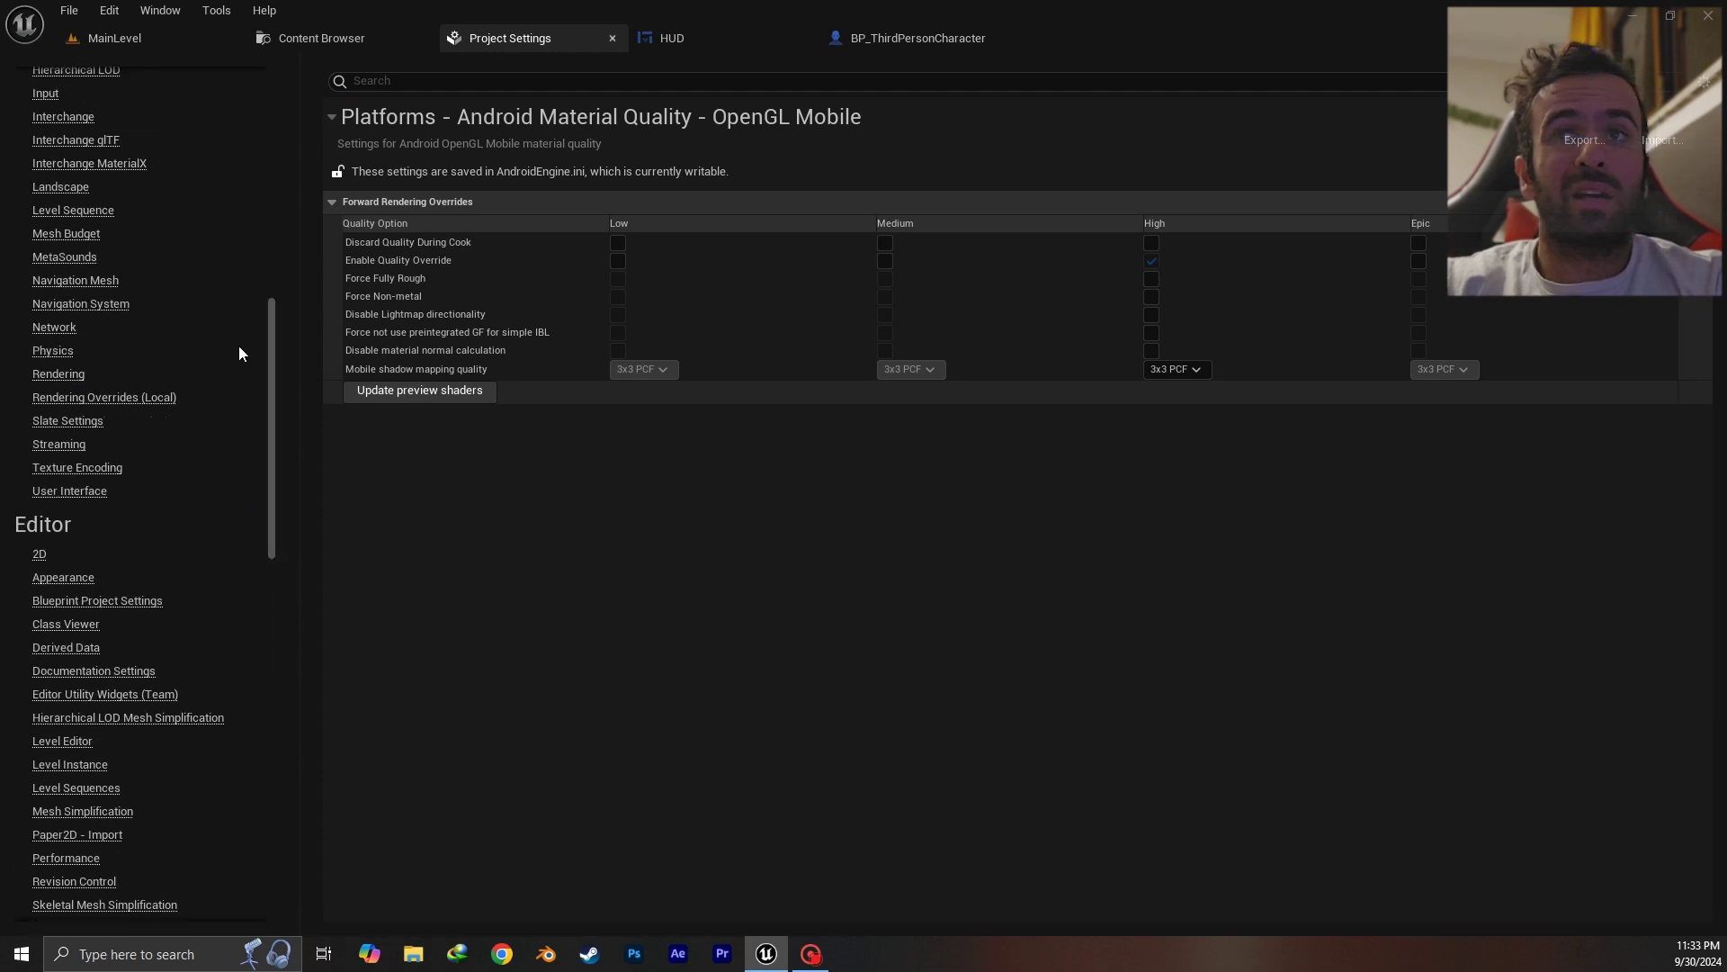
scroll(234, 504, up, 1)
drag(268, 532, 241, 642)
scroll(241, 642, down, 1)
Open the Android platform settings and scroll through its options
click(63, 360)
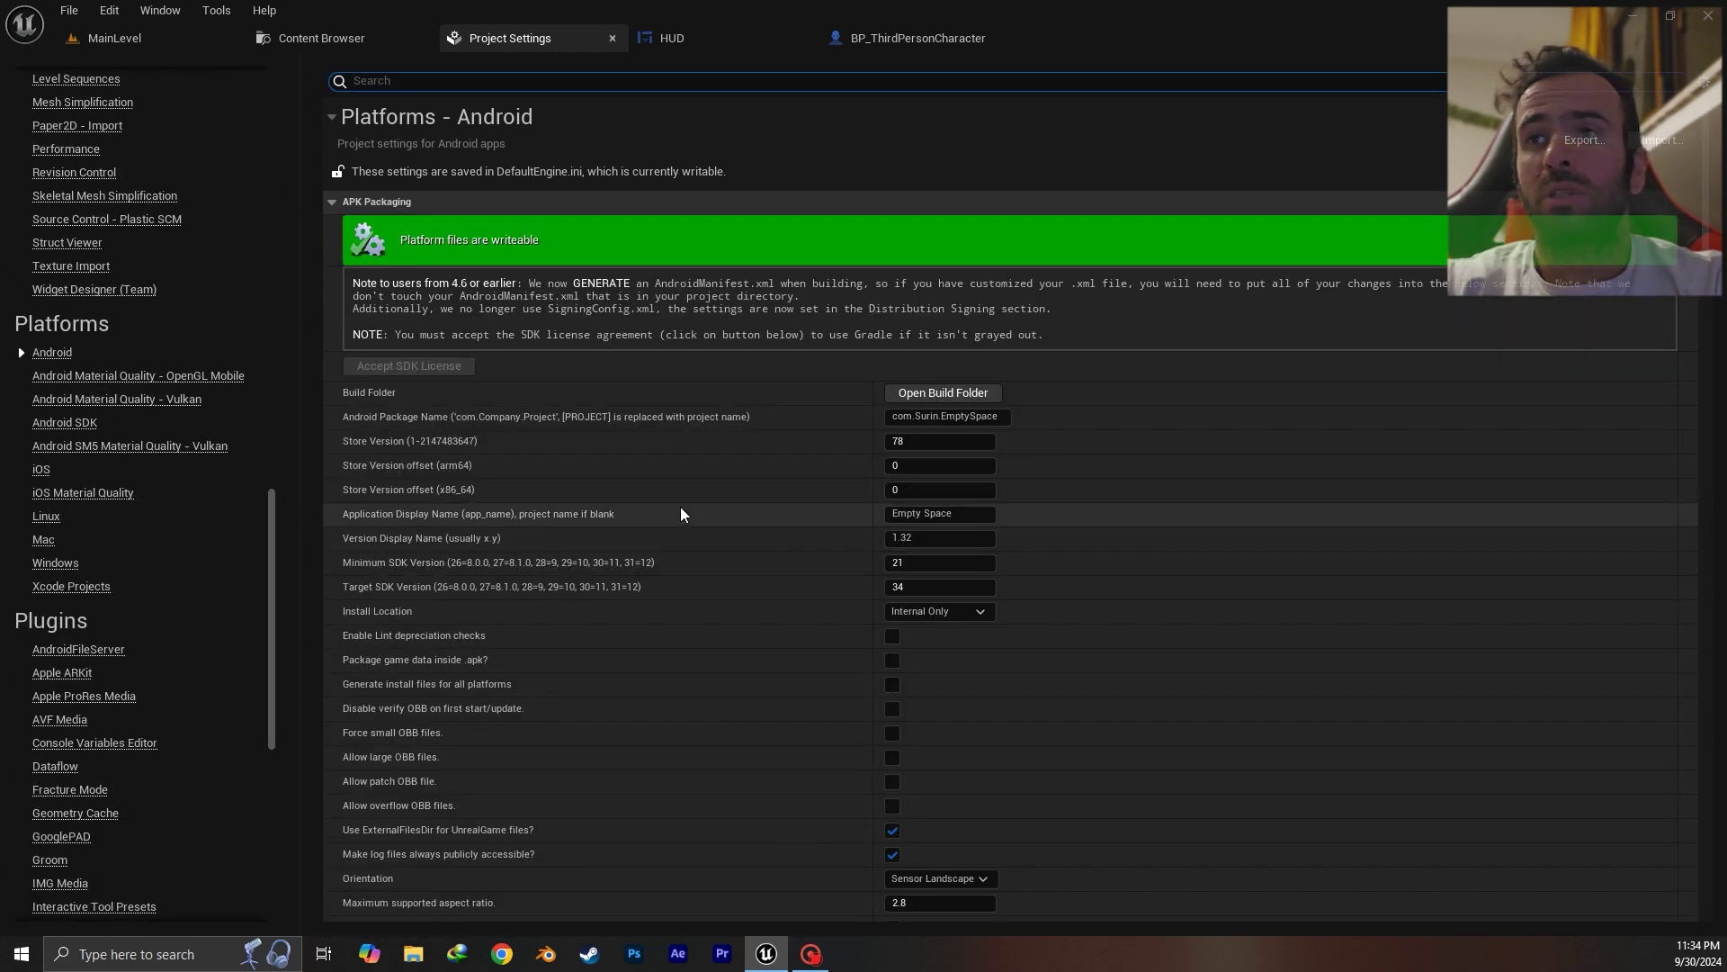
scroll(1651, 565, down, 15)
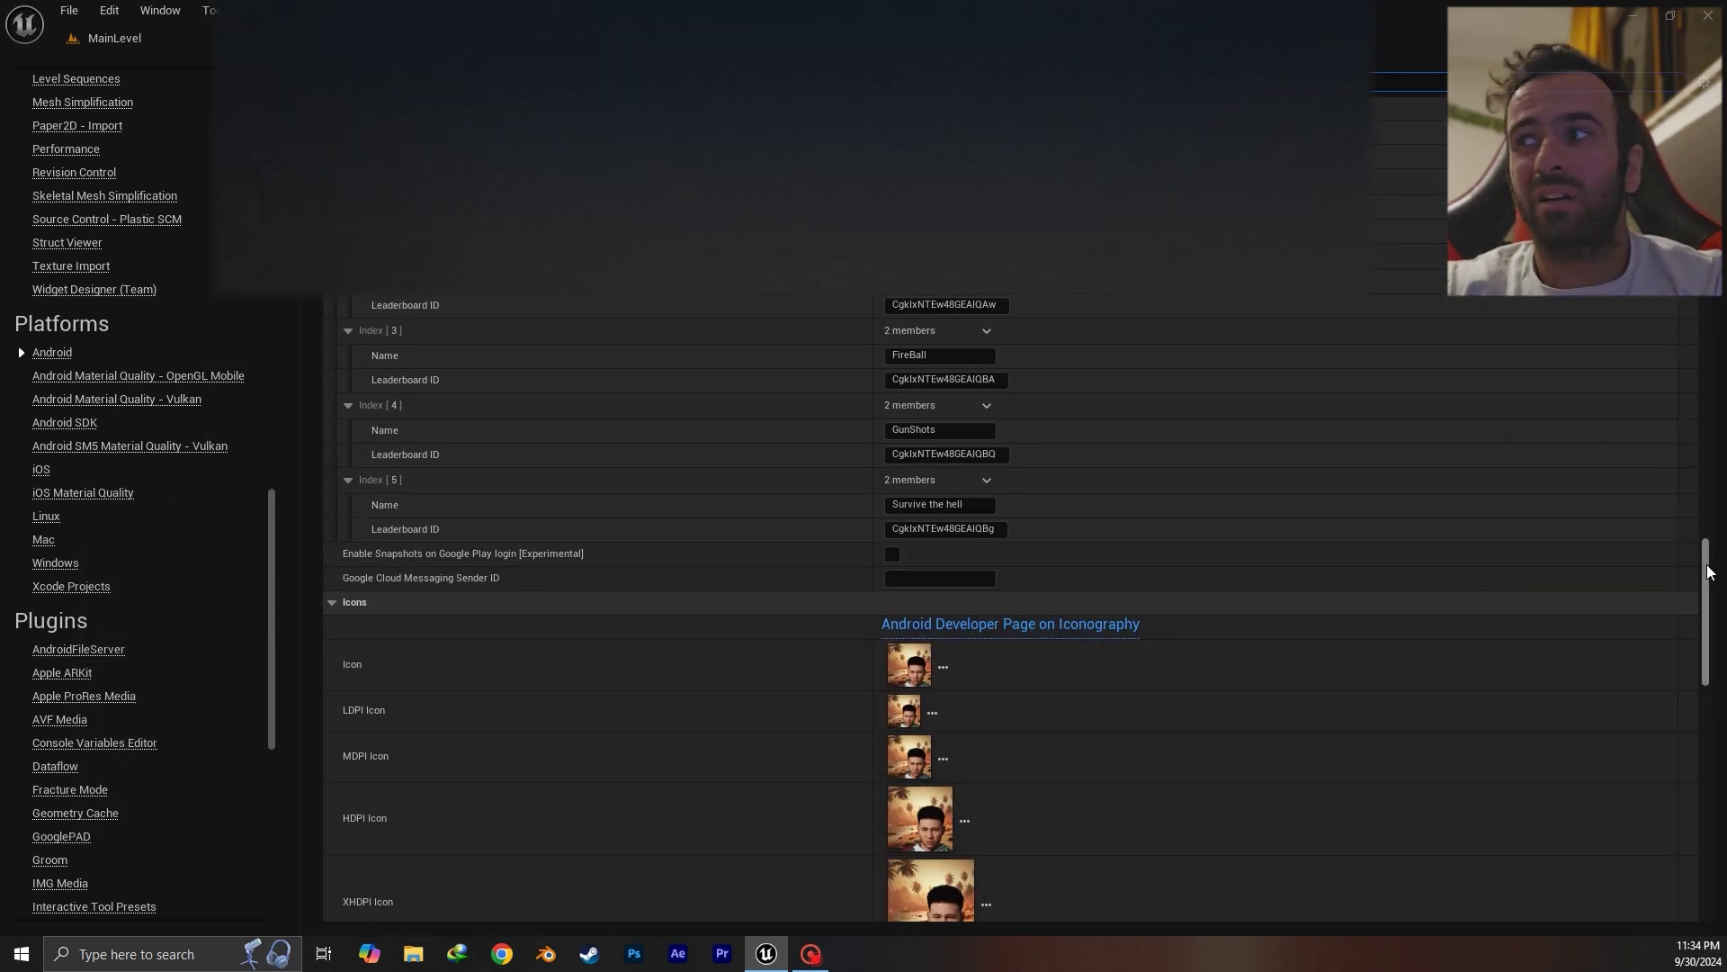
drag(1708, 569, 1711, 400)
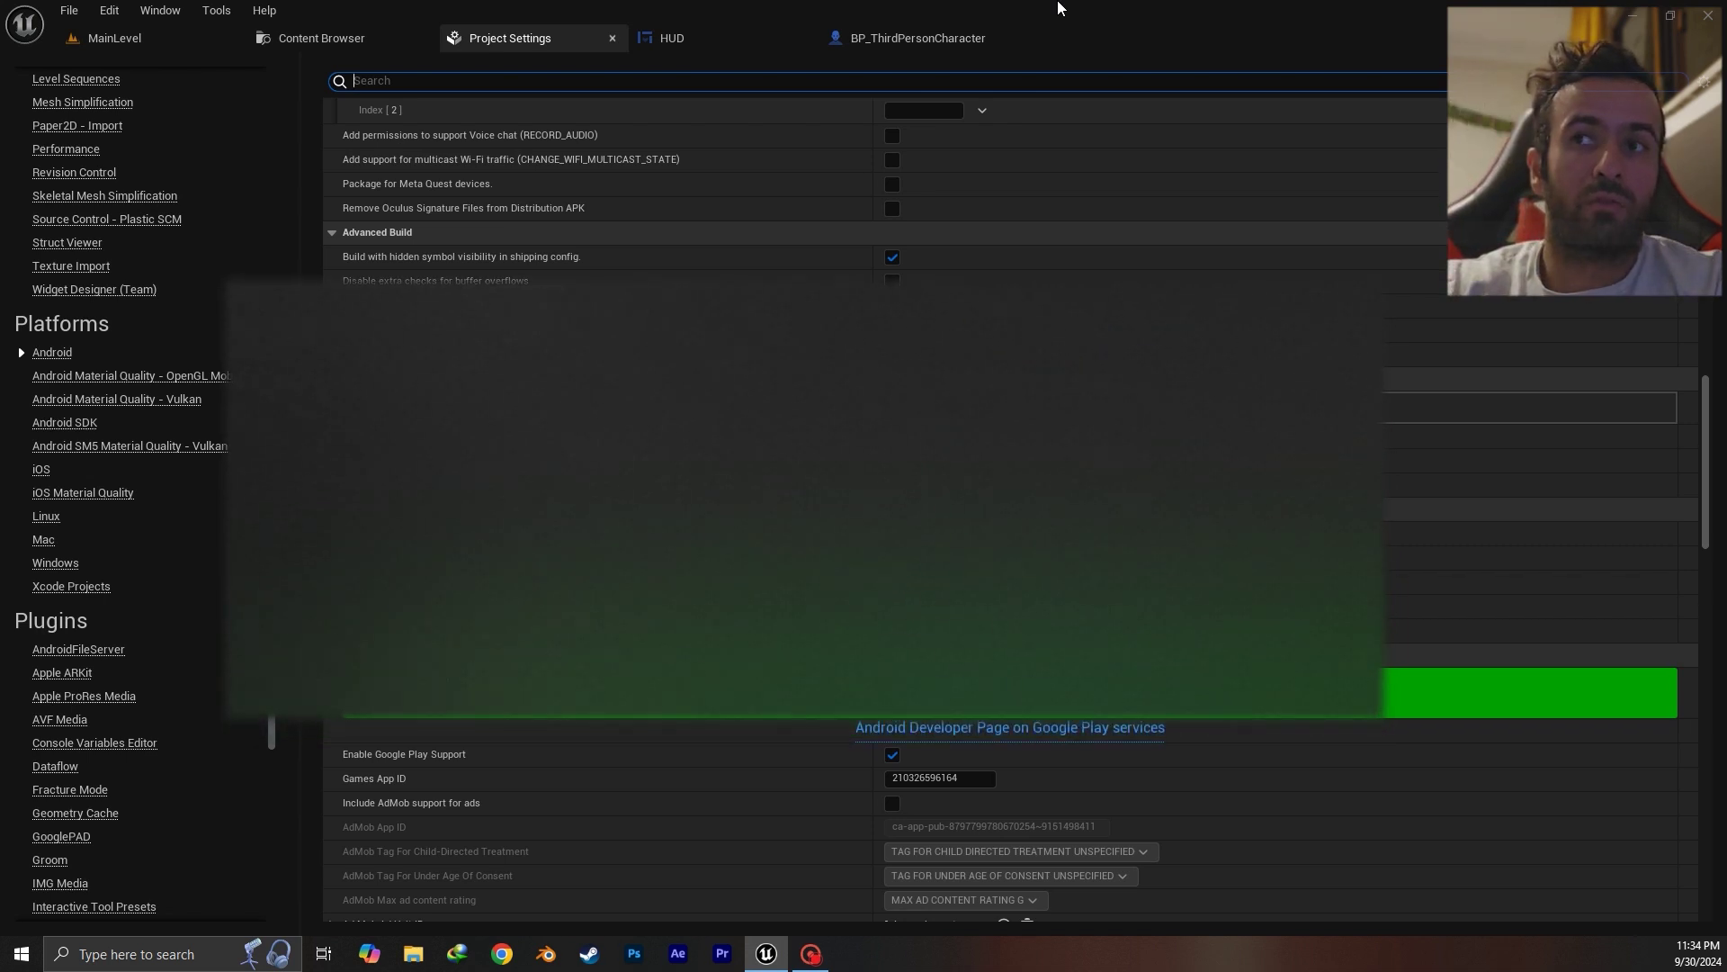
scroll(891, 398, up, 5)
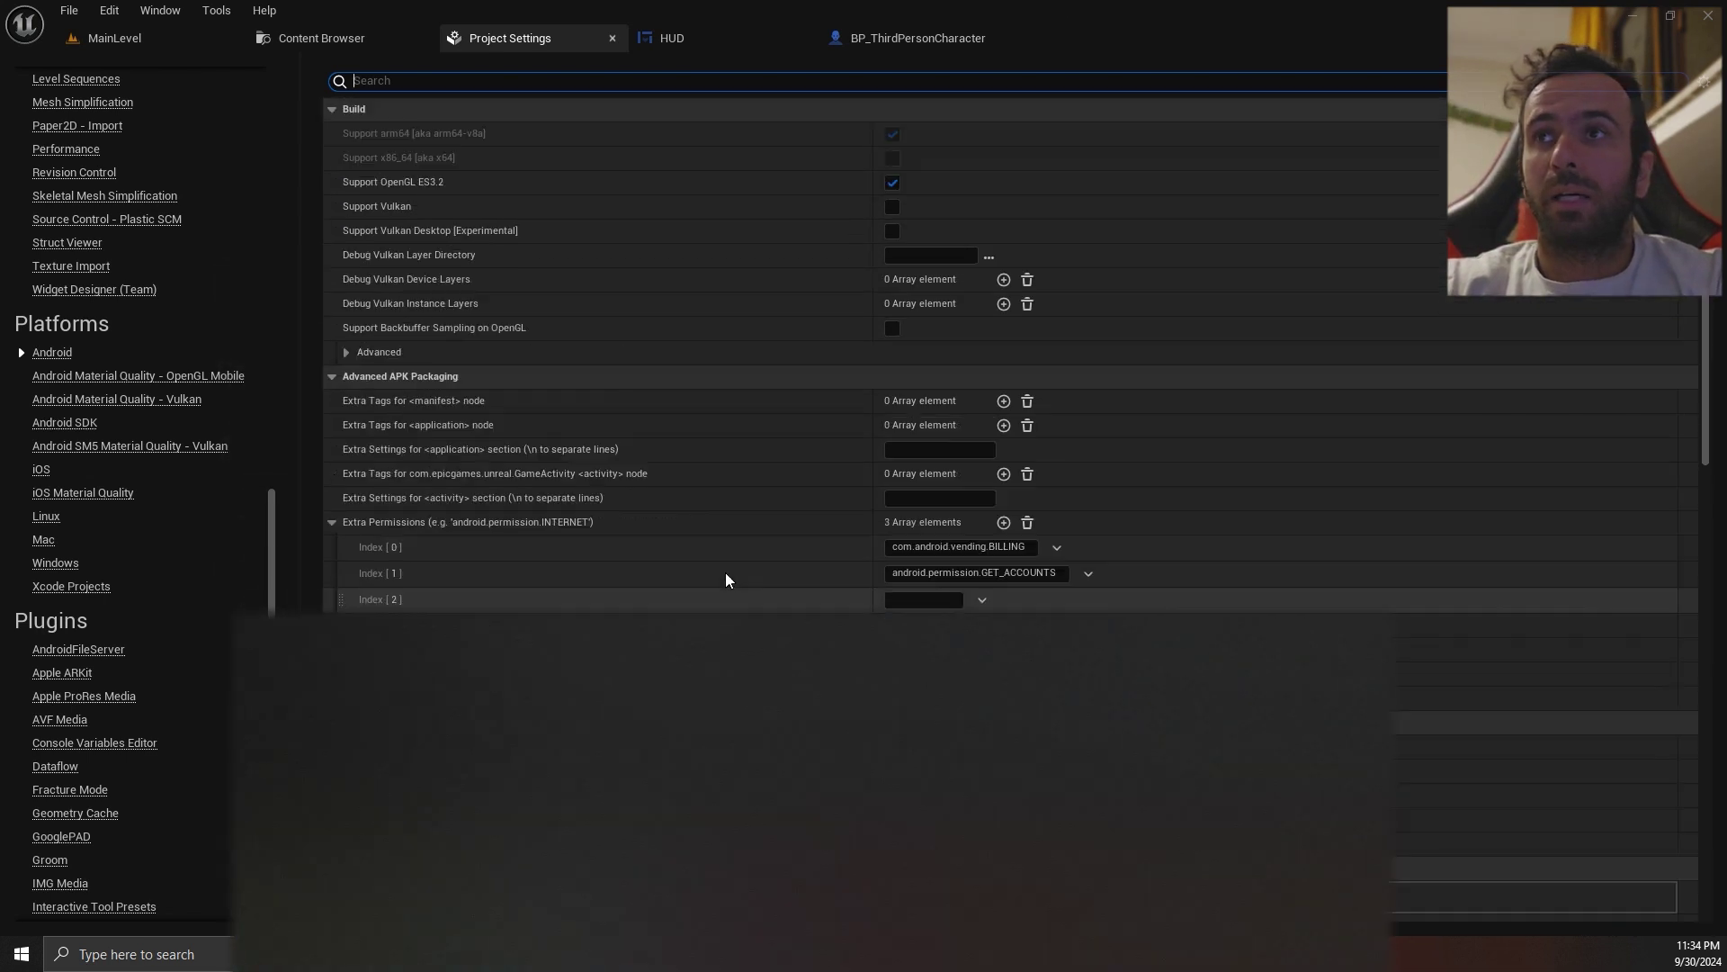
scroll(725, 572, up, 4)
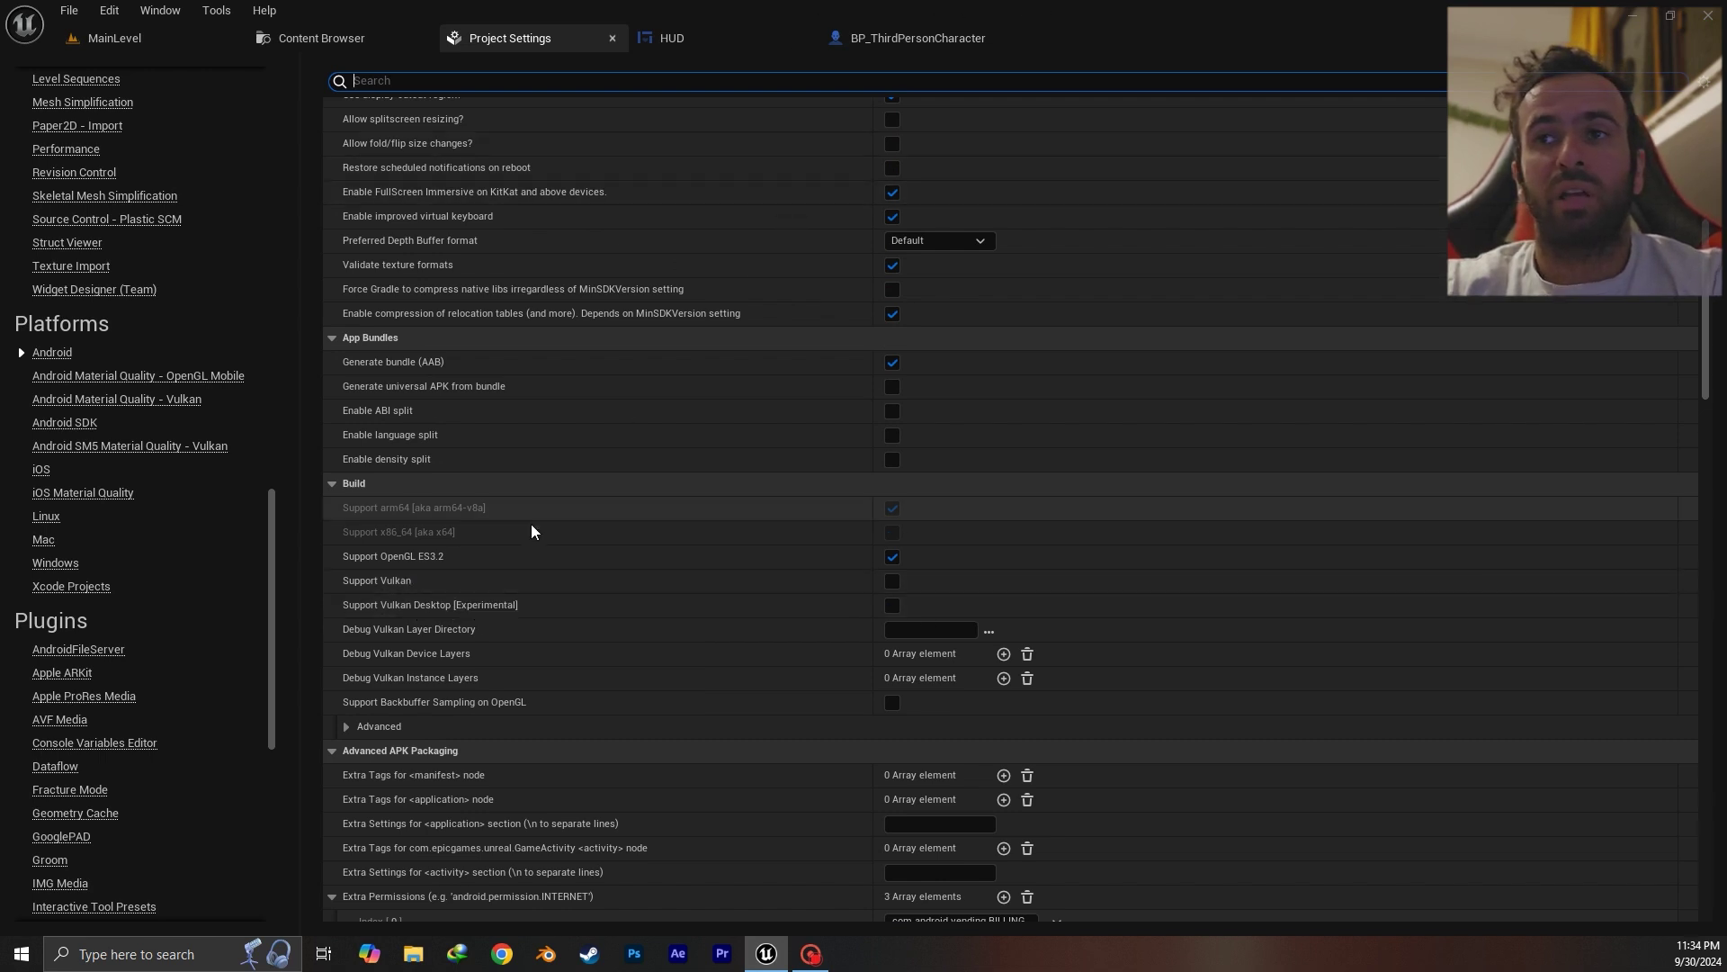
Switch briefly to MainLevel, then return to Project Settings and scroll toward Rendering
click(157, 39)
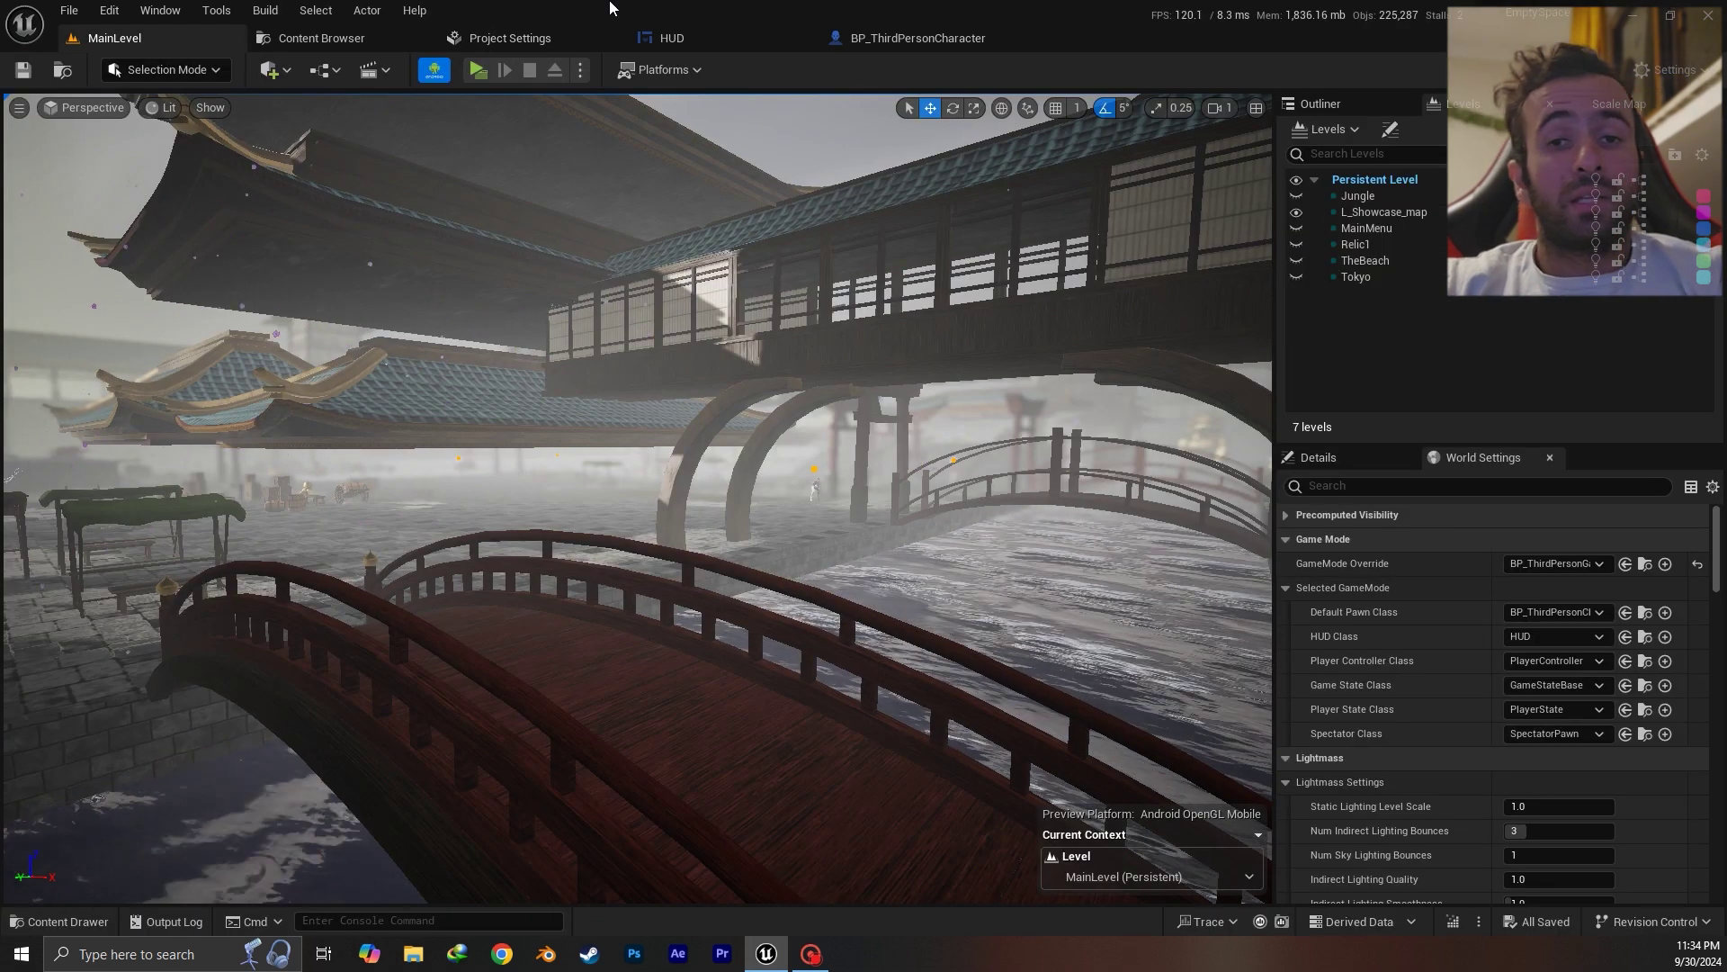
click(513, 36)
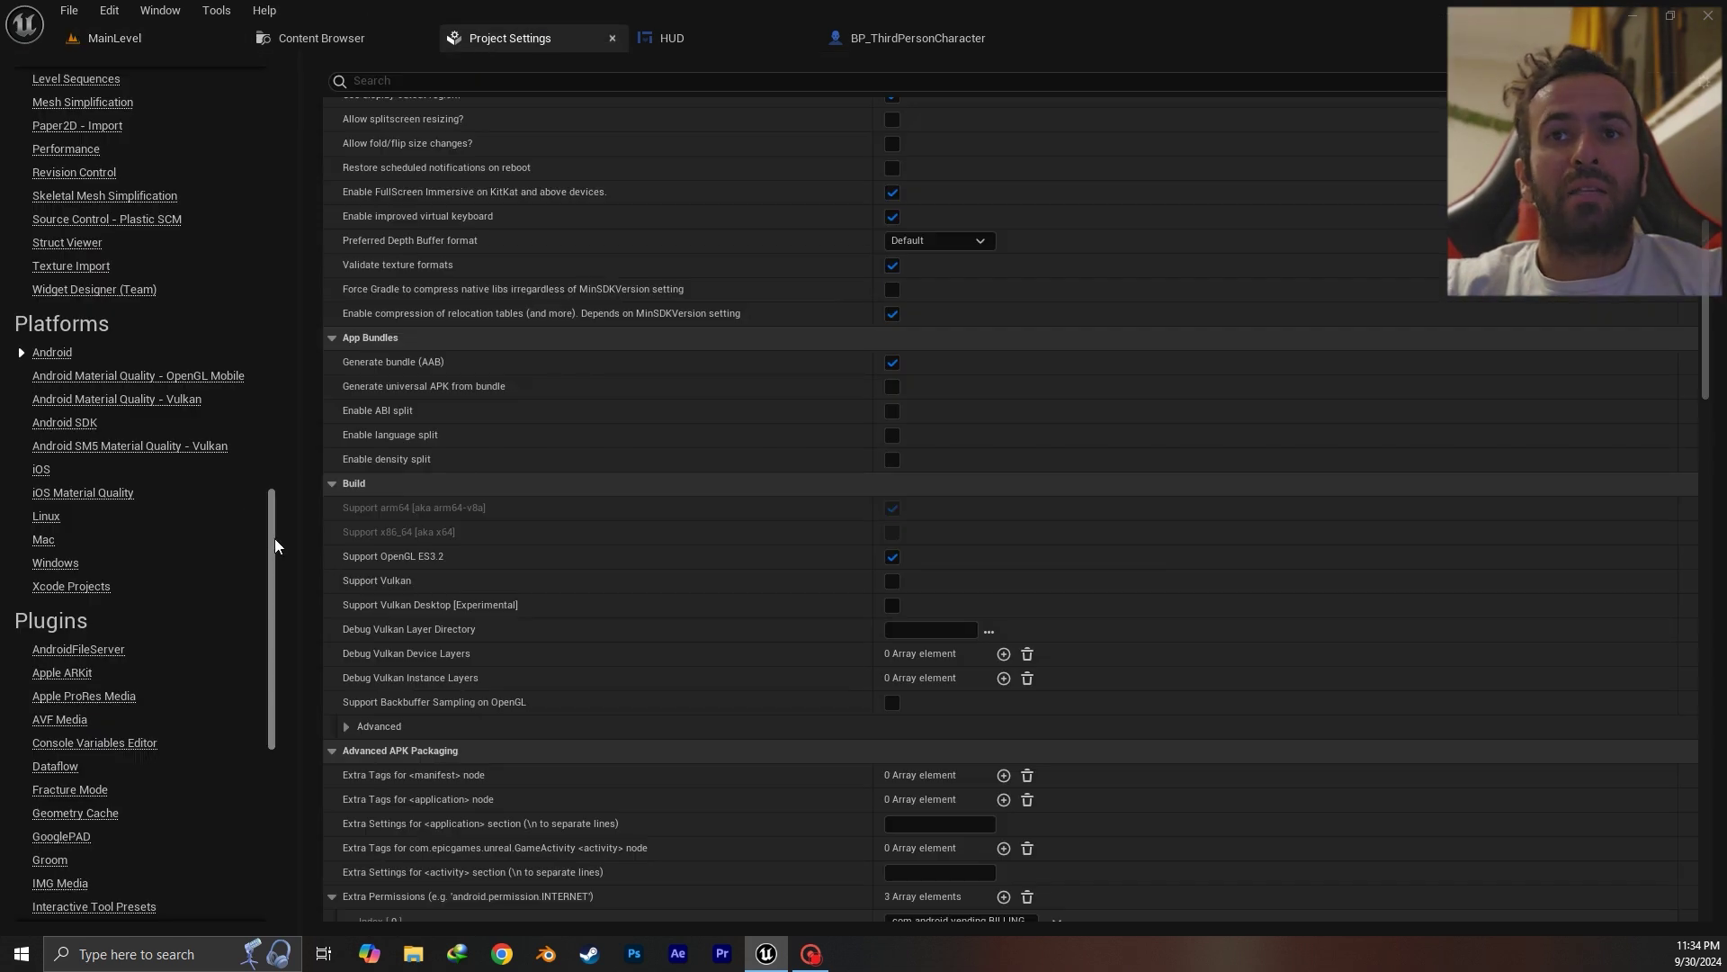
drag(276, 543, 200, 364)
Open Engine - Rendering, scroll to the Mobile Ambient Occlusion option, then return to MainLevel
click(78, 306)
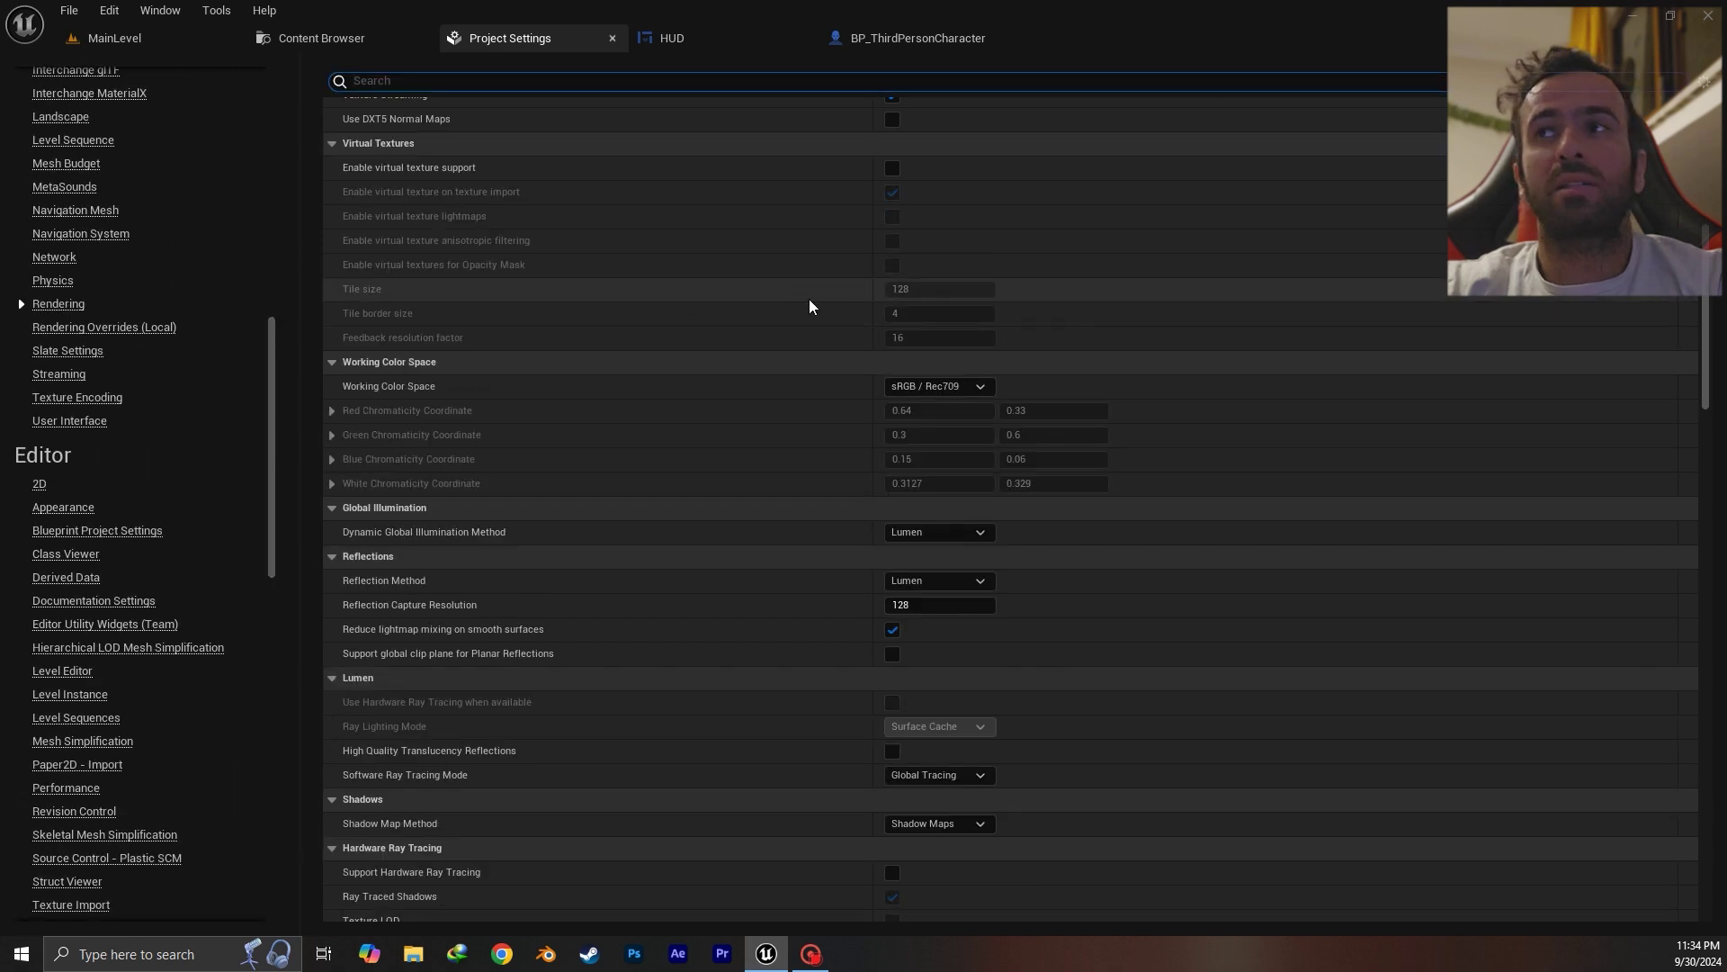
drag(1714, 310, 1709, 107)
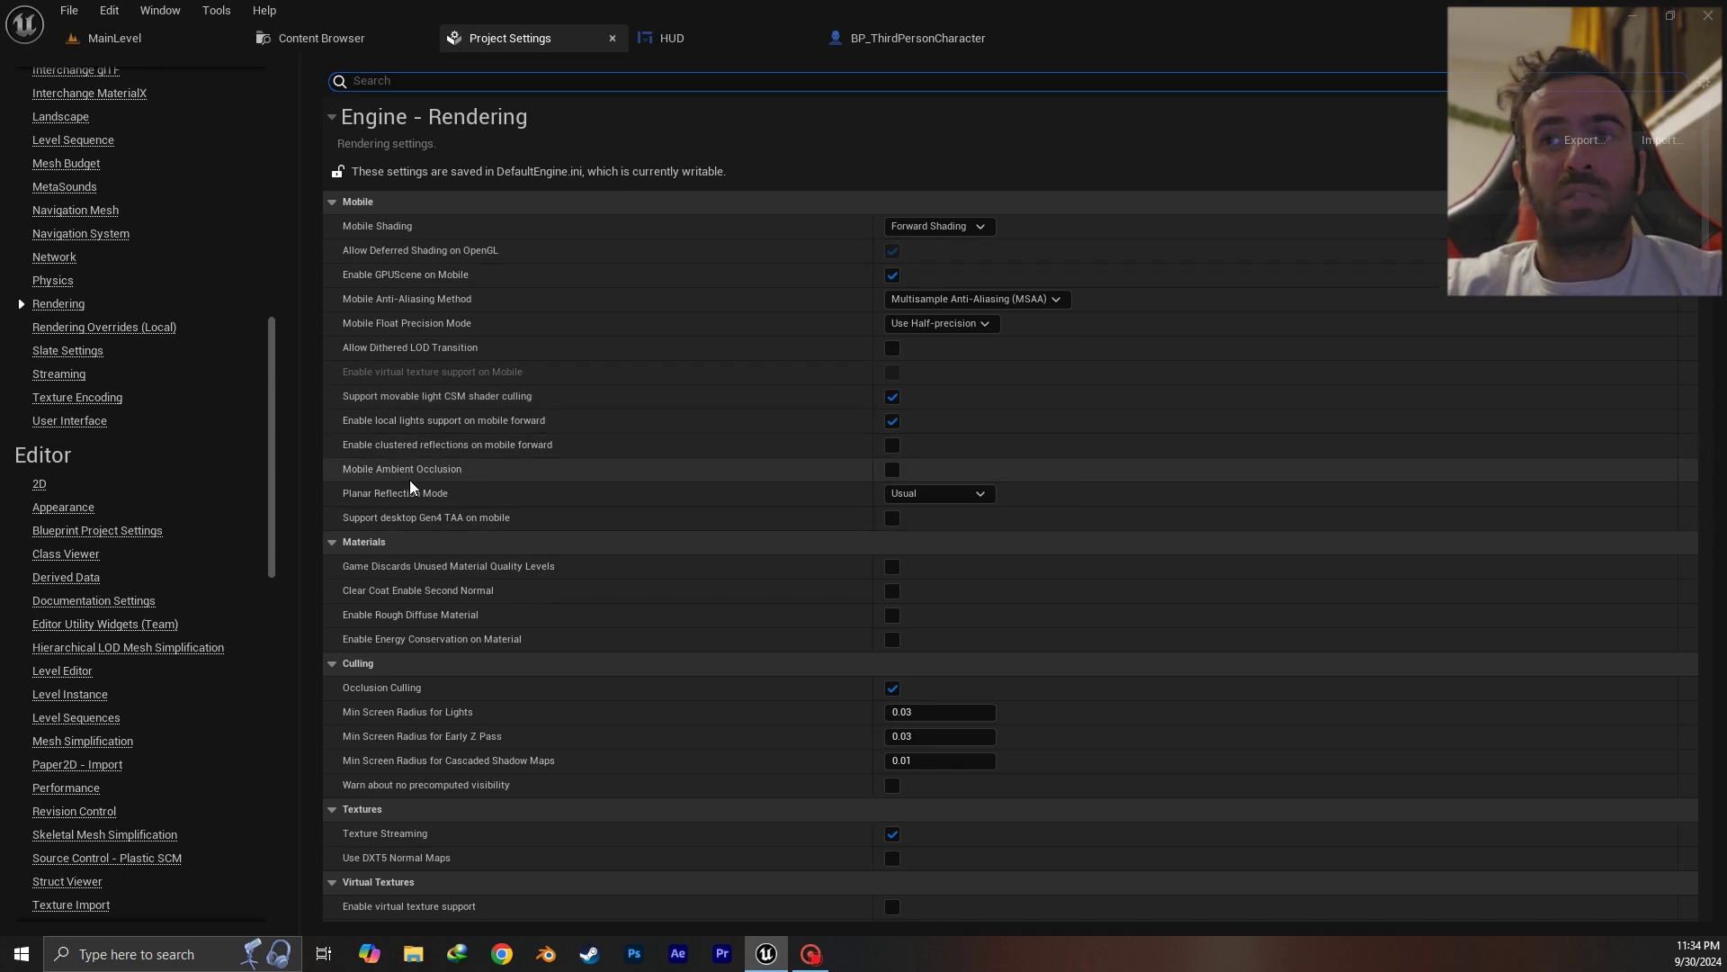
mouse_move(392, 478)
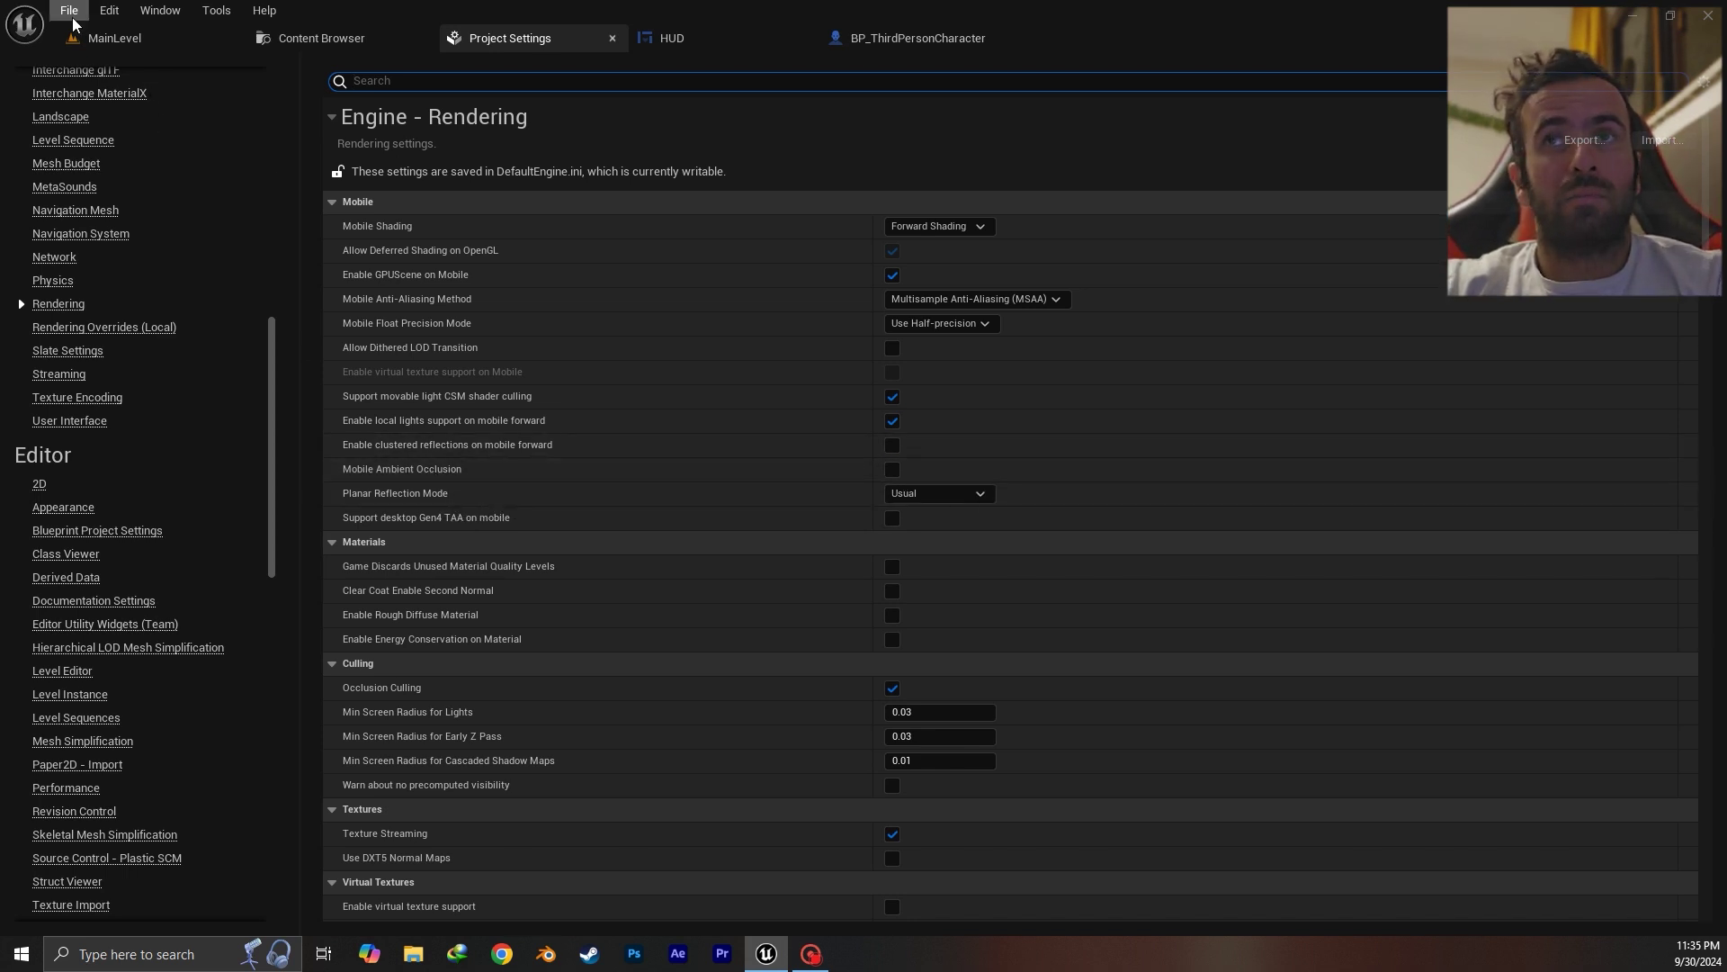
click(114, 38)
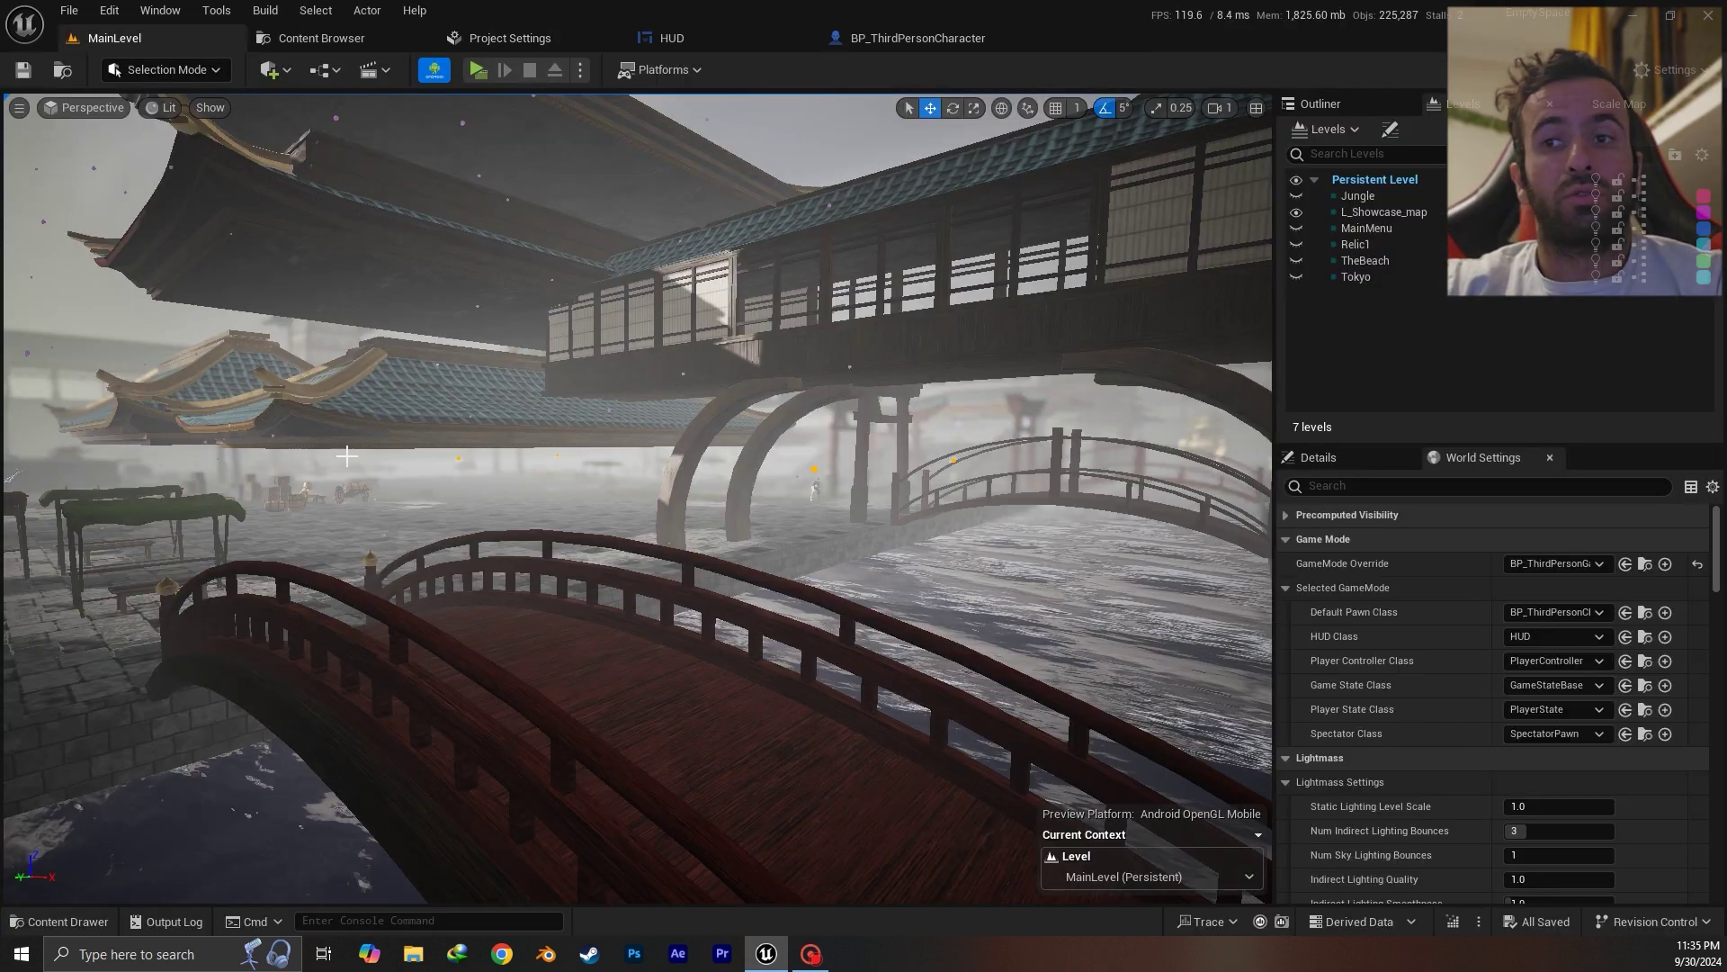
click(369, 920)
text(mobileambi)
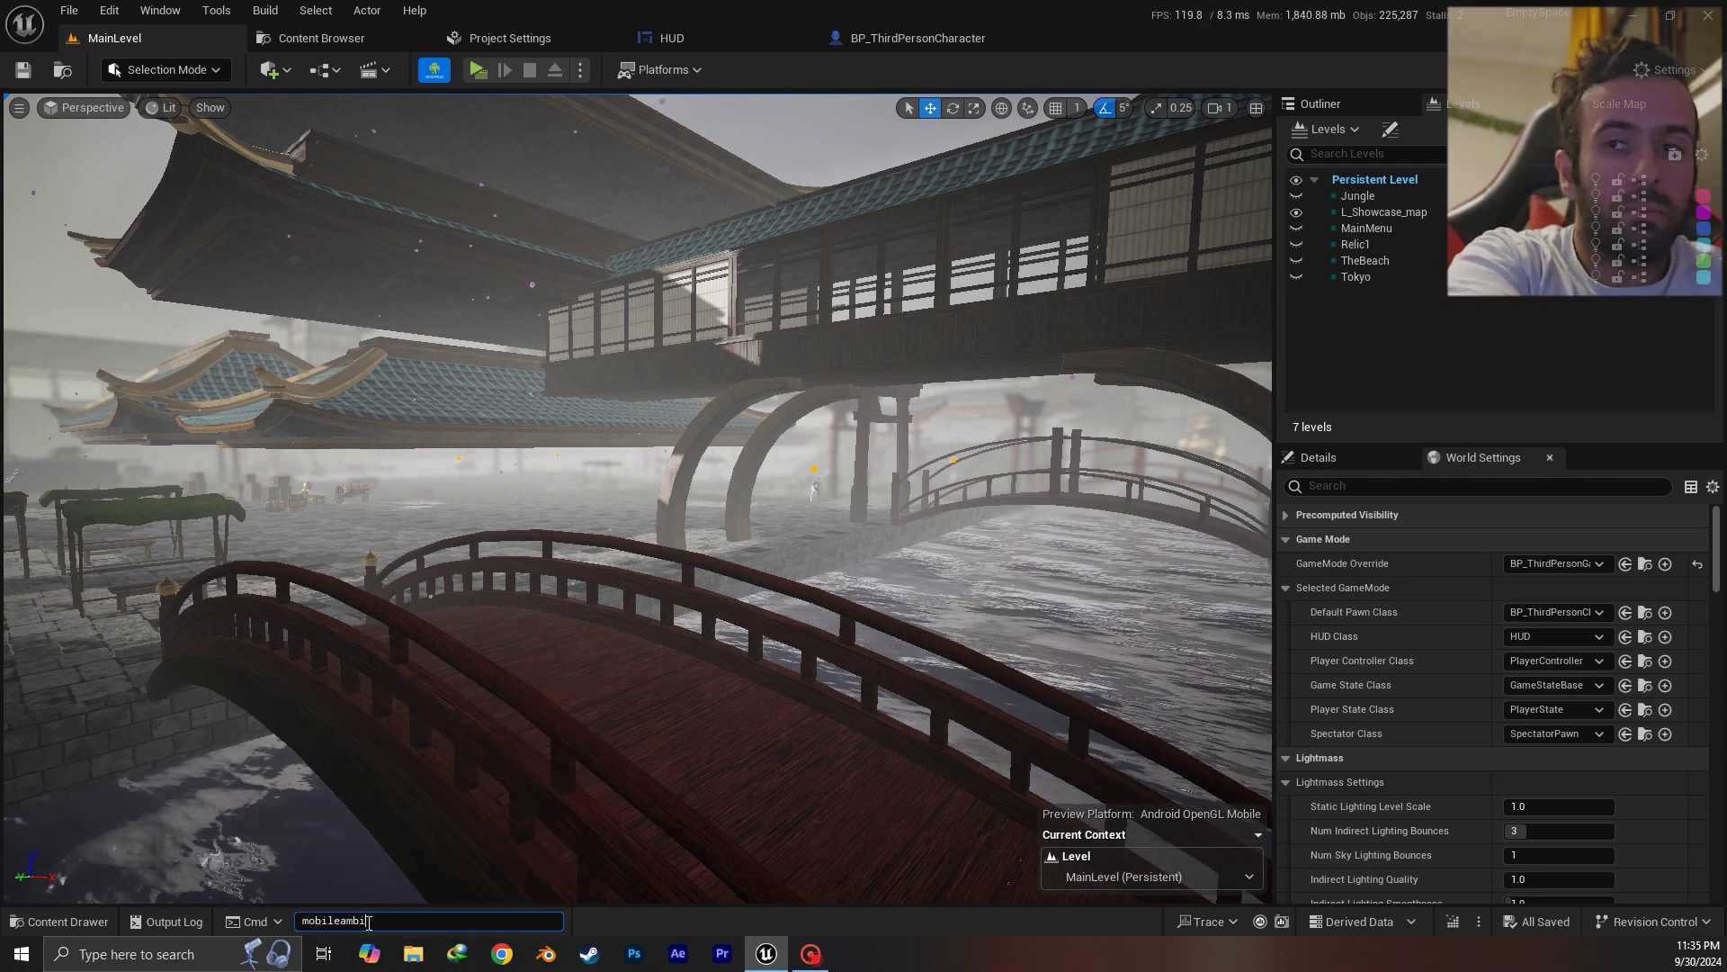
key(BackSpace)
key(BackSpace)
key(BackSpace)
key(BackSpace)
key(BackSpace)
key(BackSpace)
key(BackSpace)
key(BackSpace)
key(BackSpace)
key(BackSpace)
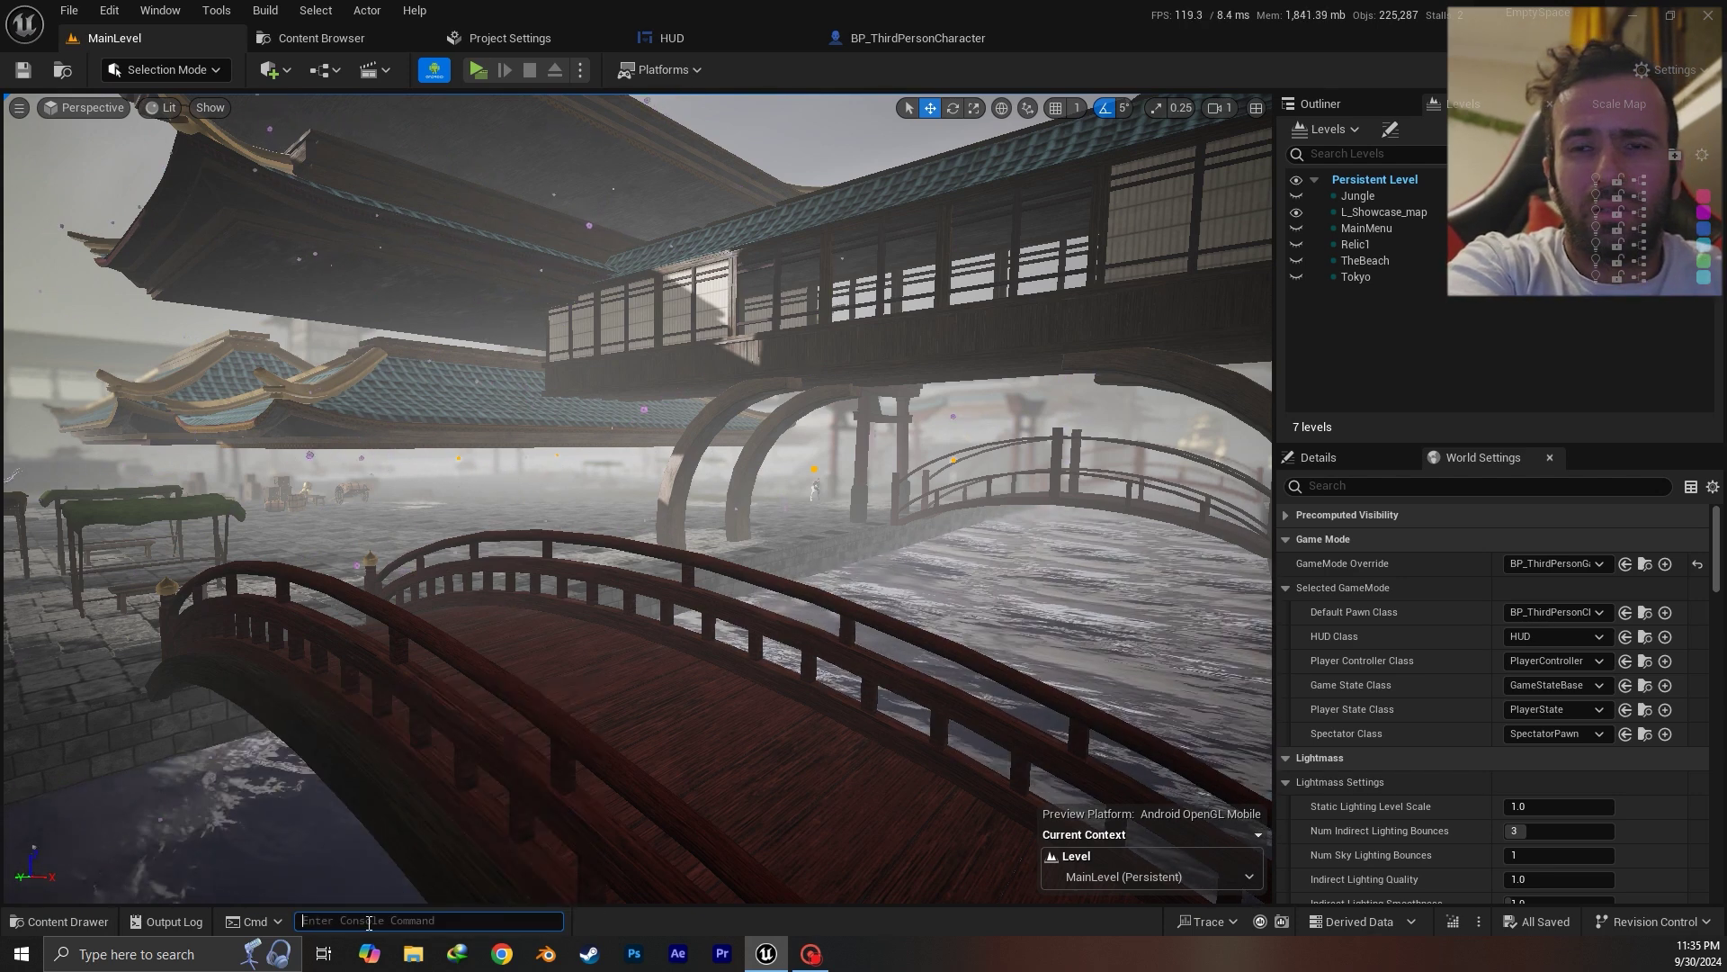
text(r.mobil)
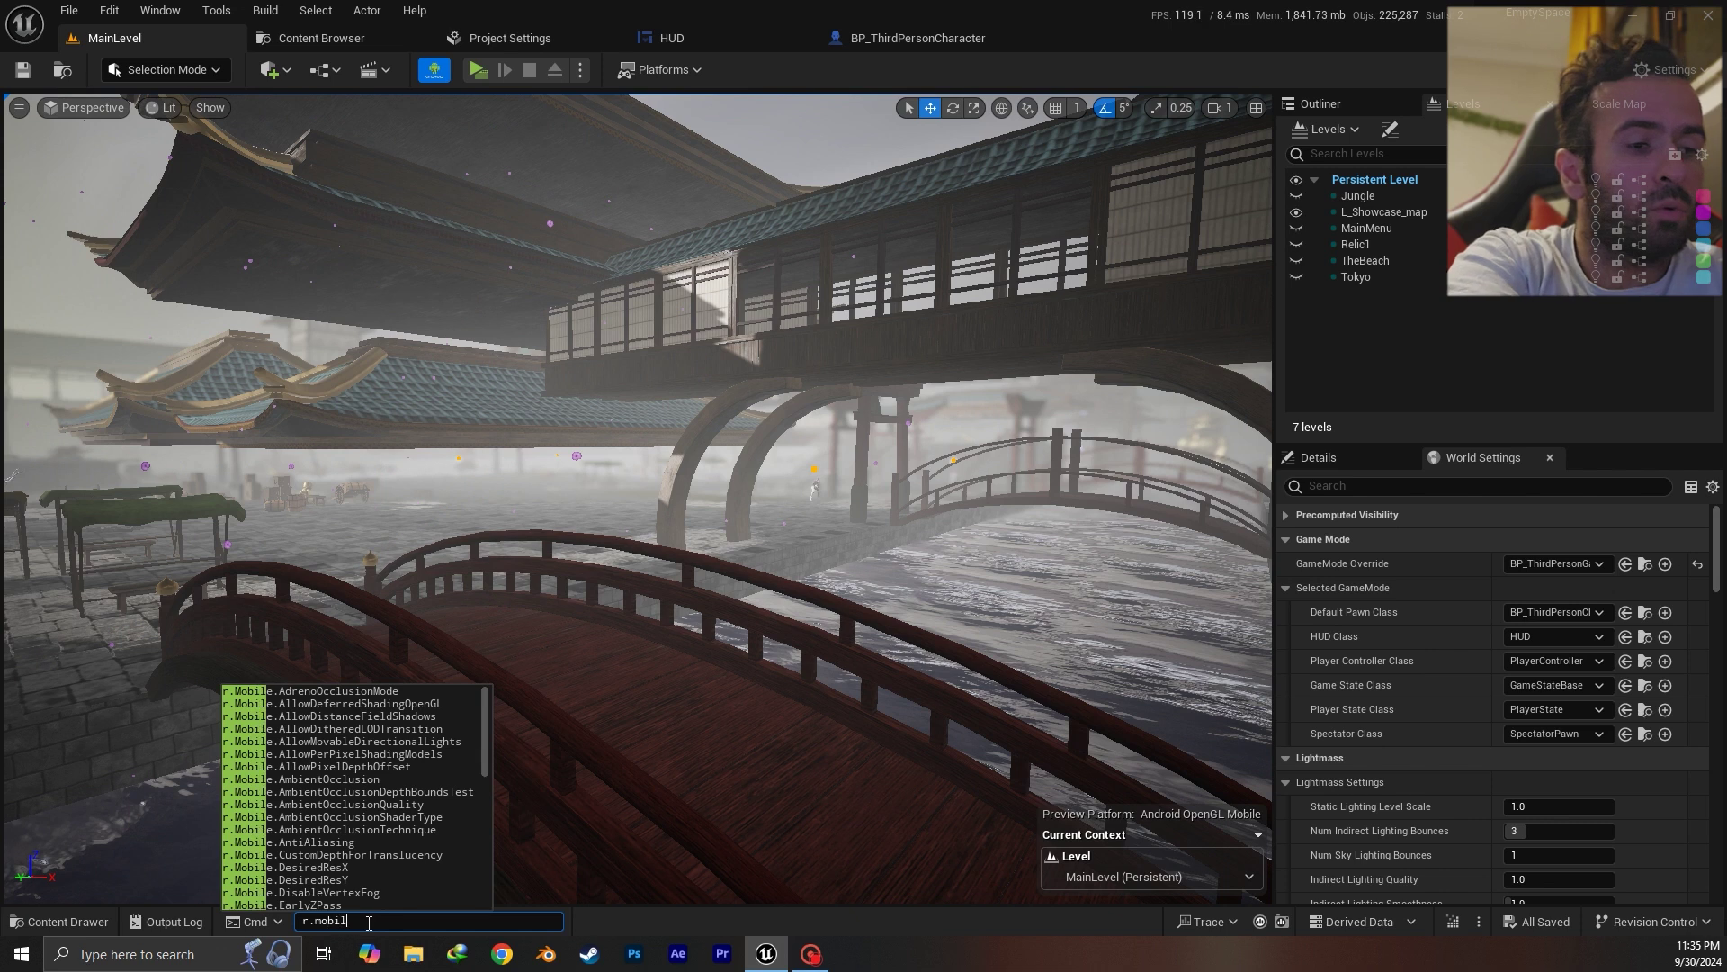
text(e.ambientOcclusion)
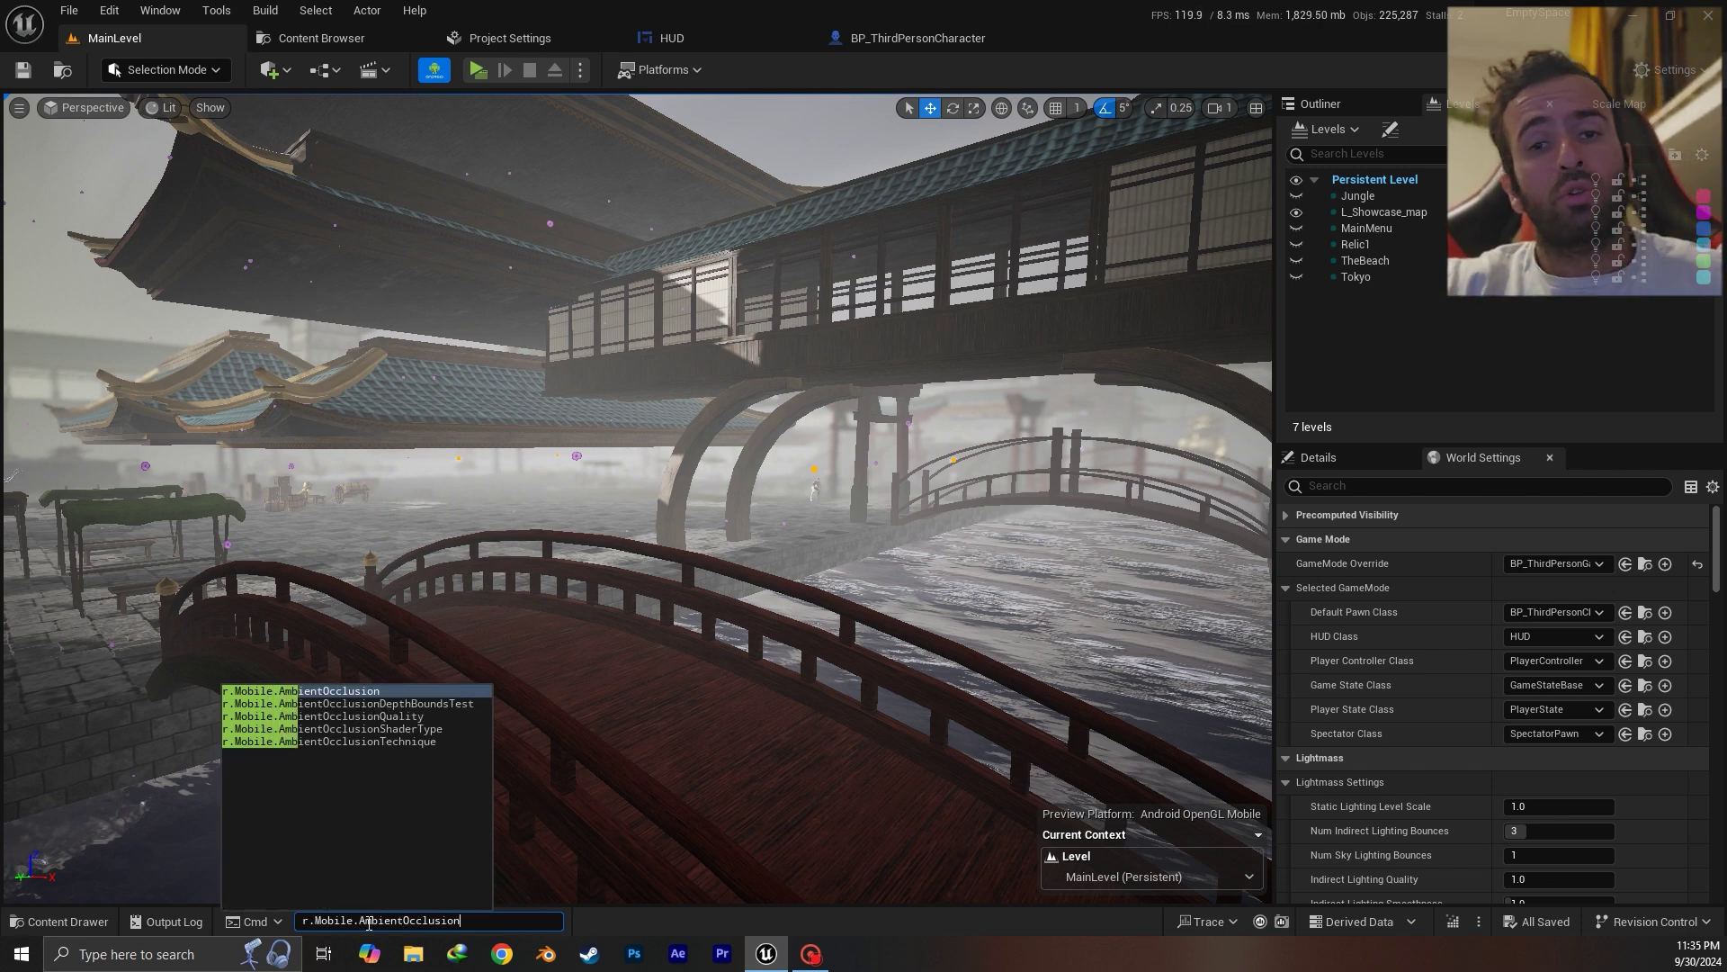
click(401, 714)
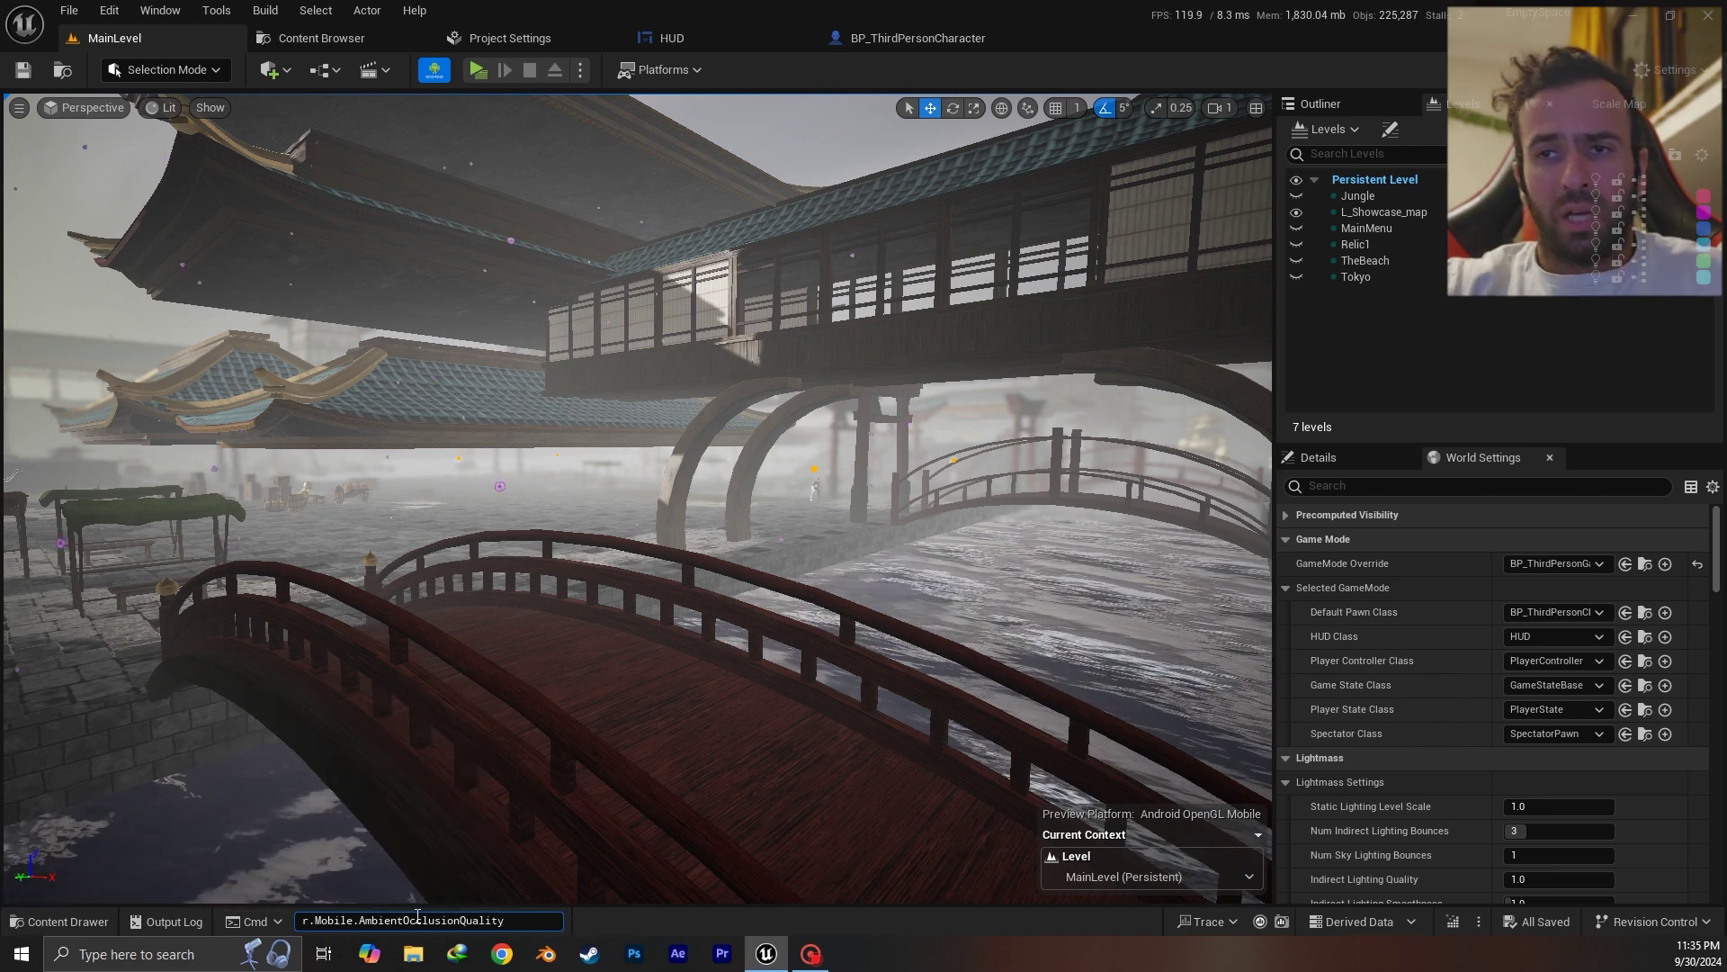
click(510, 921)
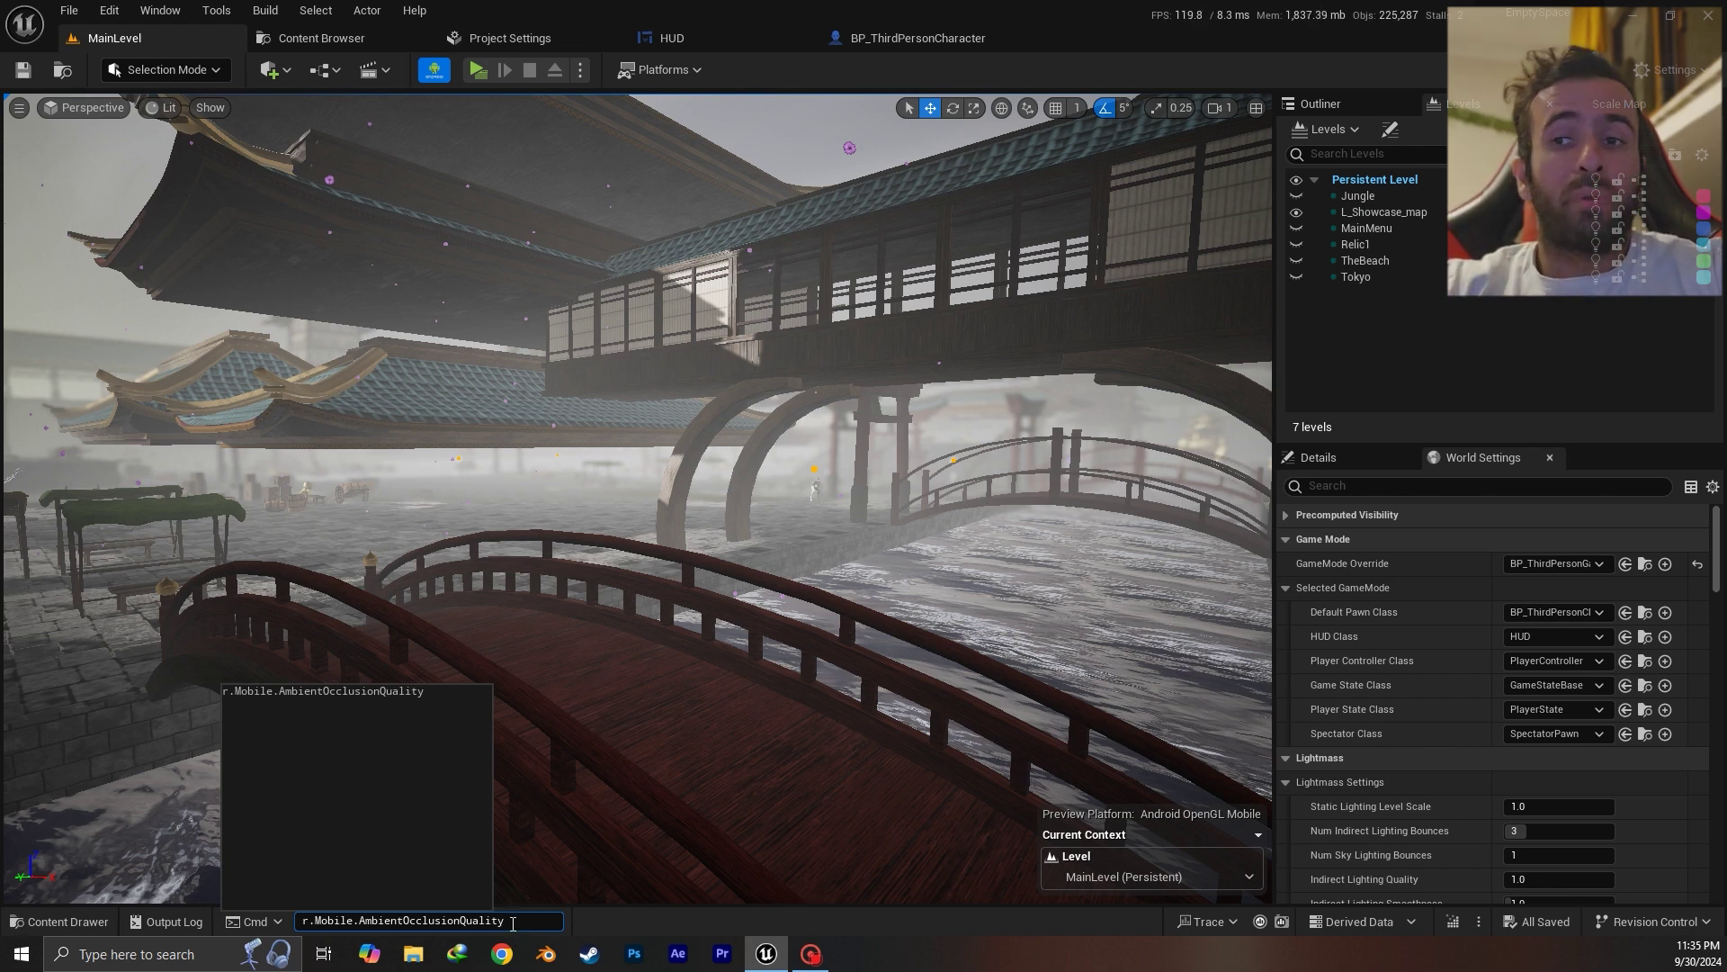
drag(517, 919, 303, 919)
key(BackSpace)
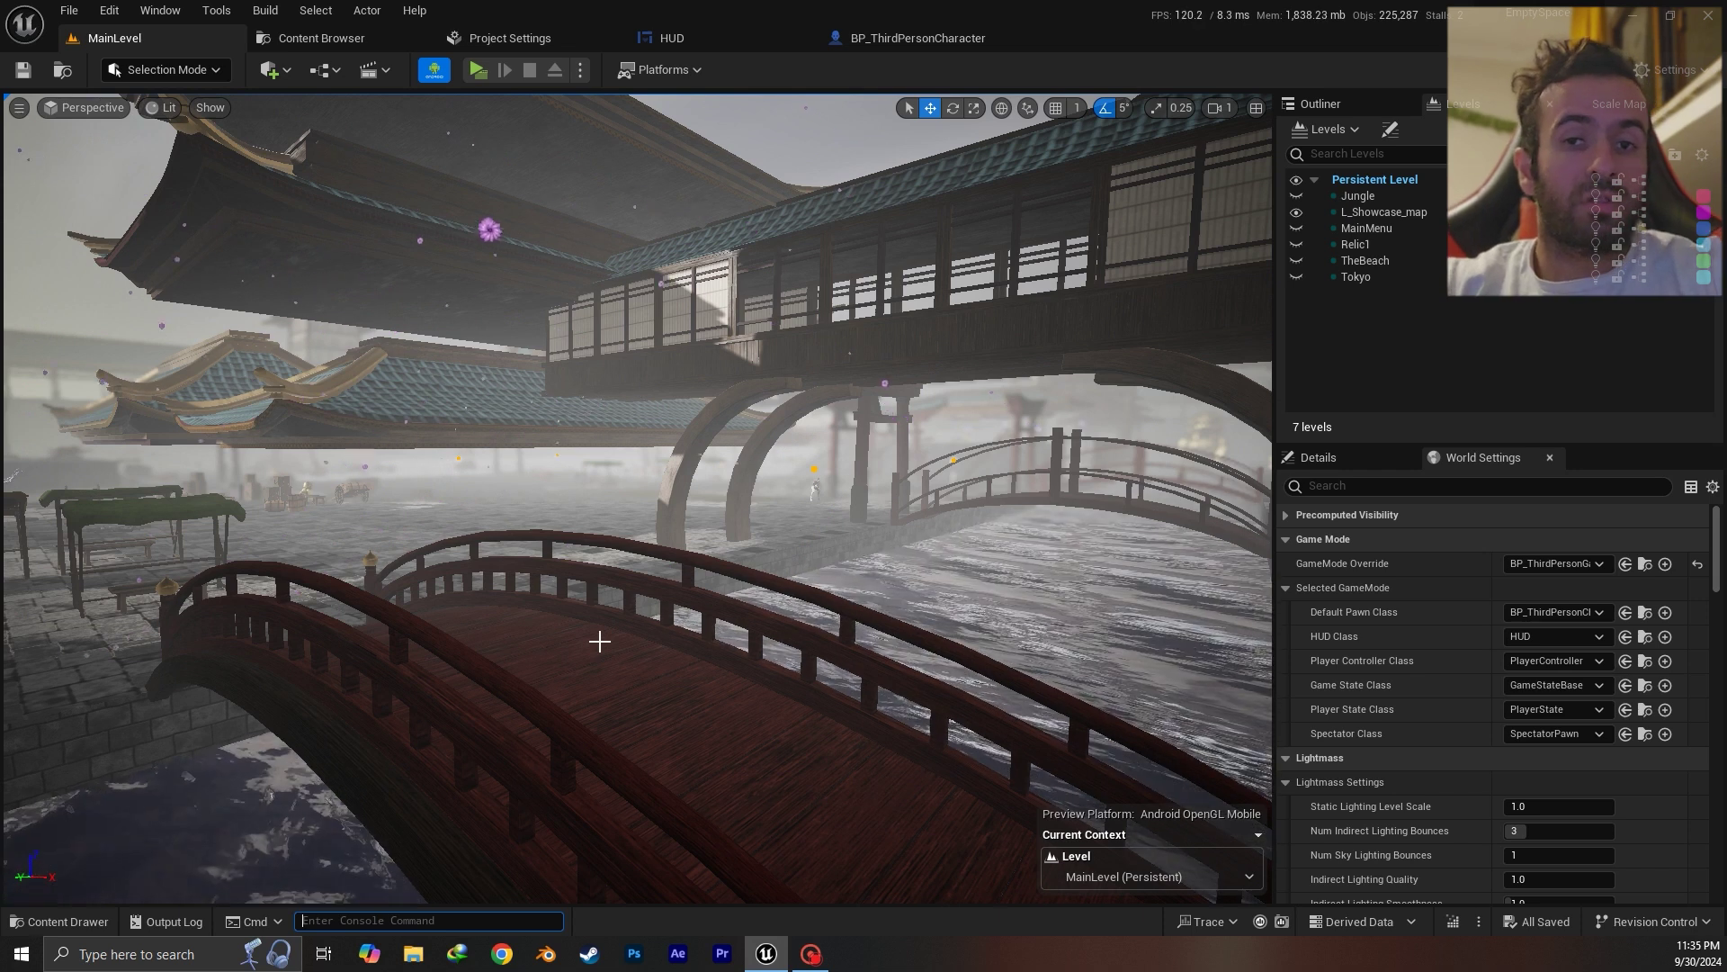
In Engine - Rendering, read the Mobile Ambient Occlusion tooltip and open the Mobile Shading dropdown
click(509, 38)
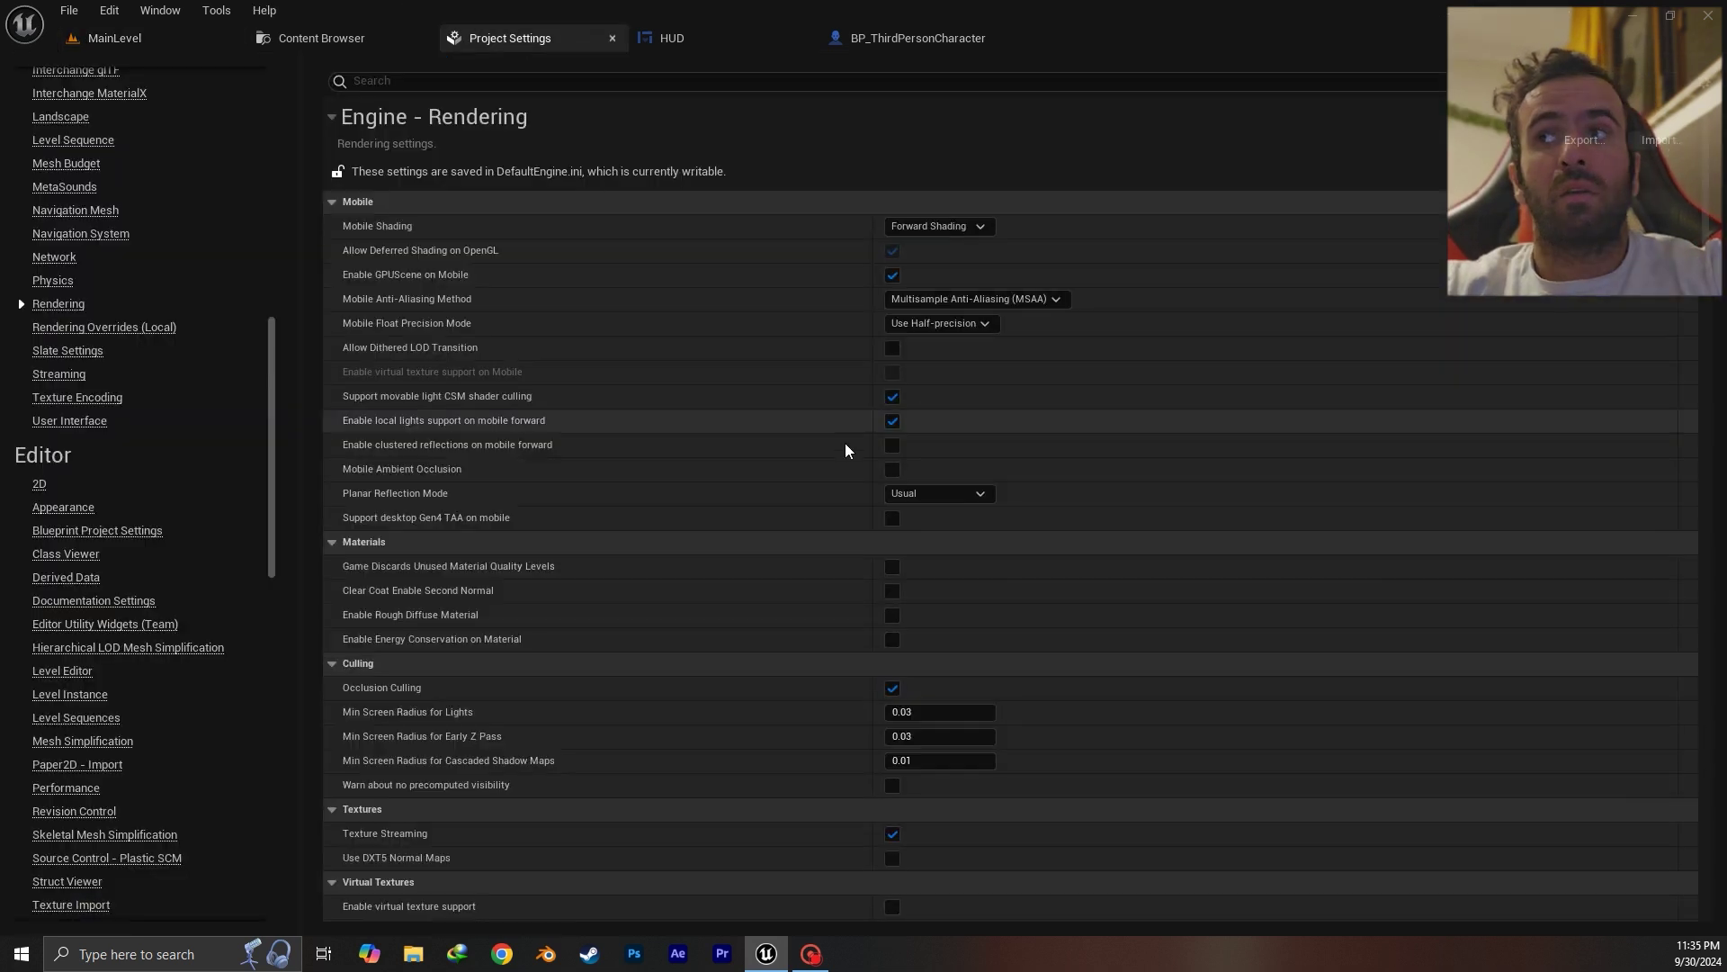
mouse_move(405, 471)
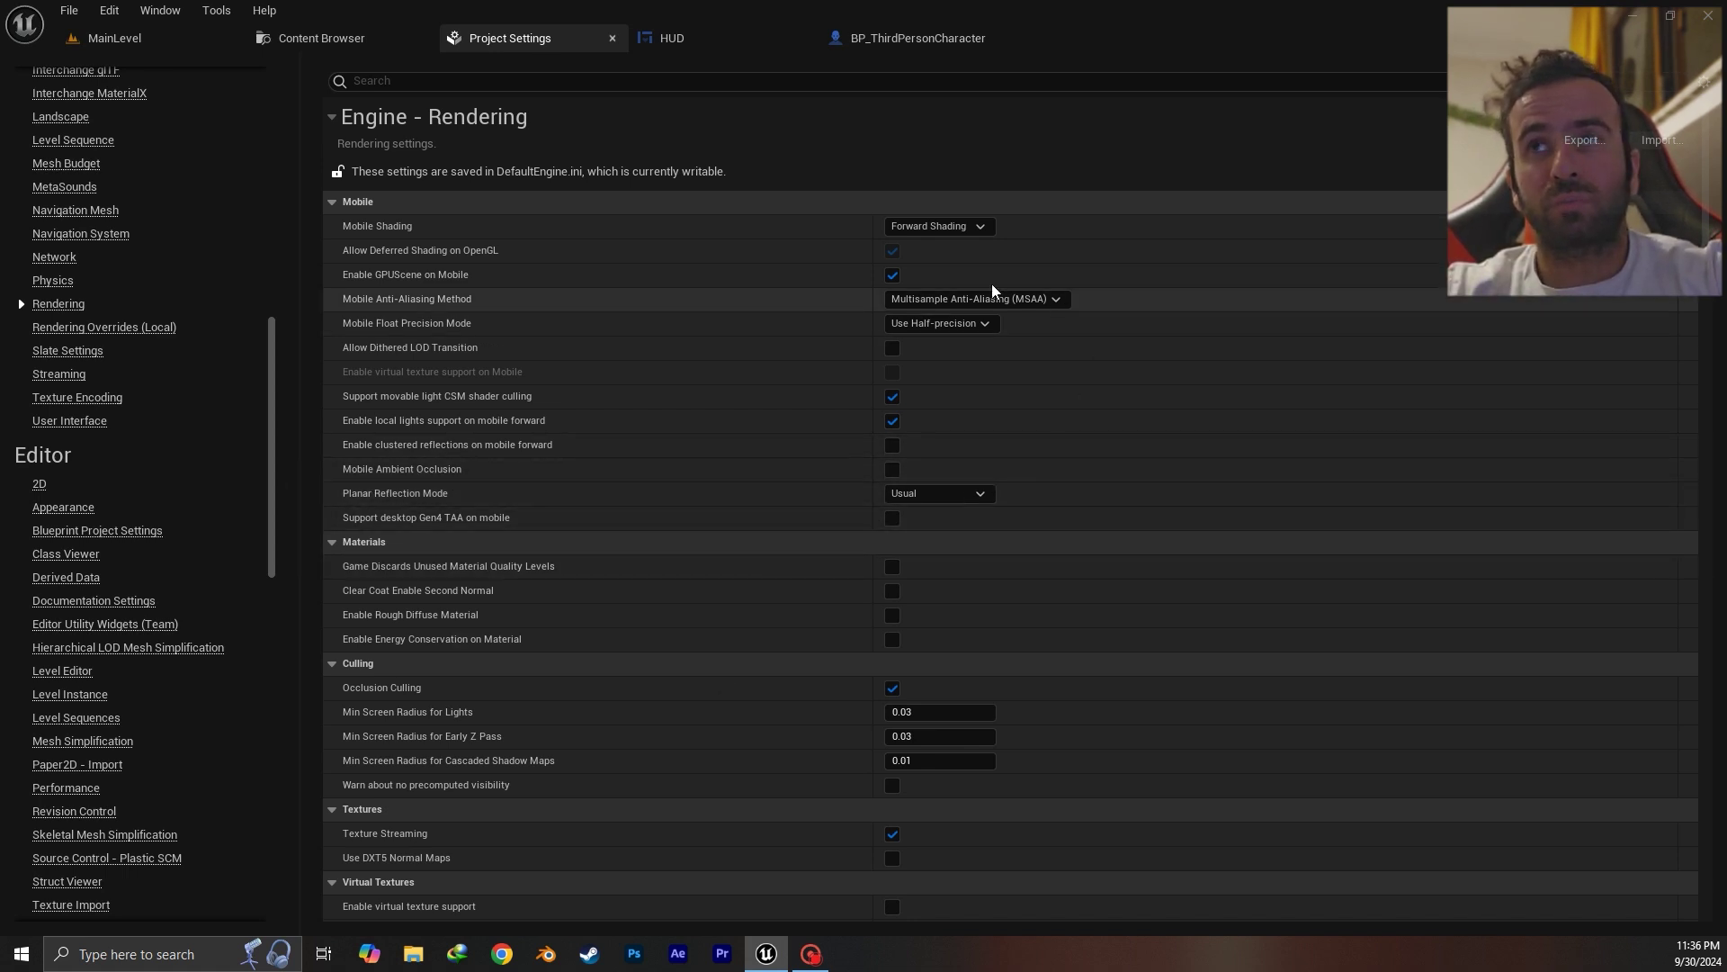
click(979, 228)
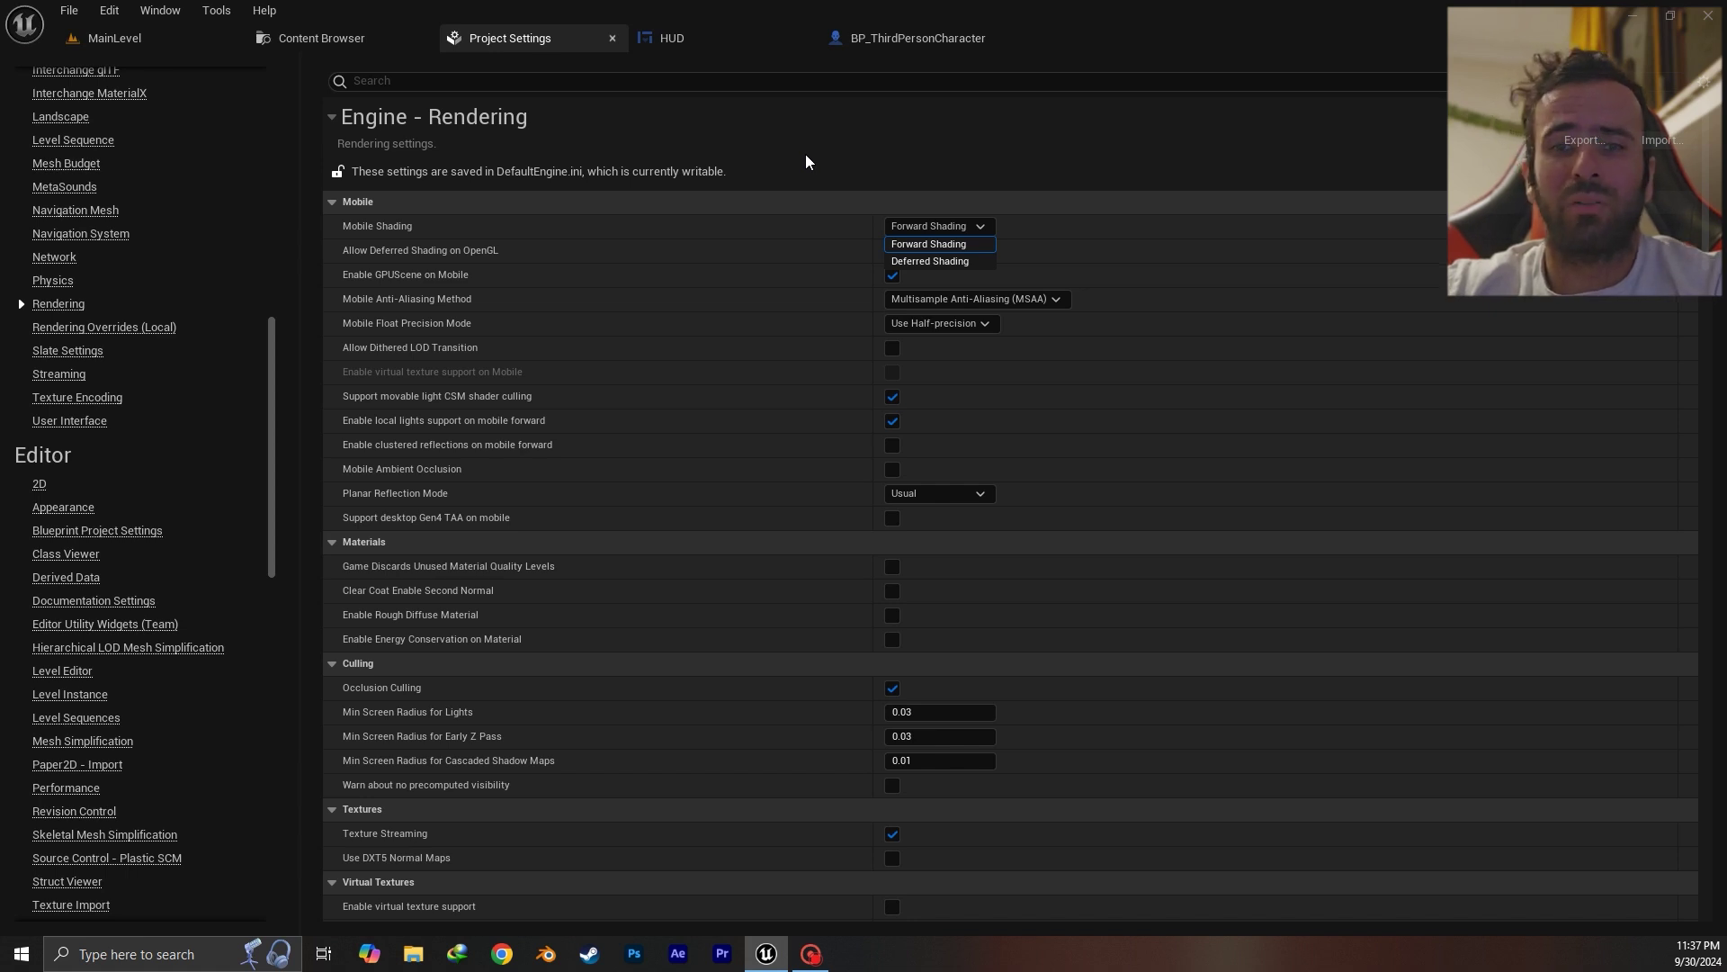
Leave Mobile Shading on Forward Shading, collapse and re-expand Engine - Rendering, then return to MainLevel
click(806, 162)
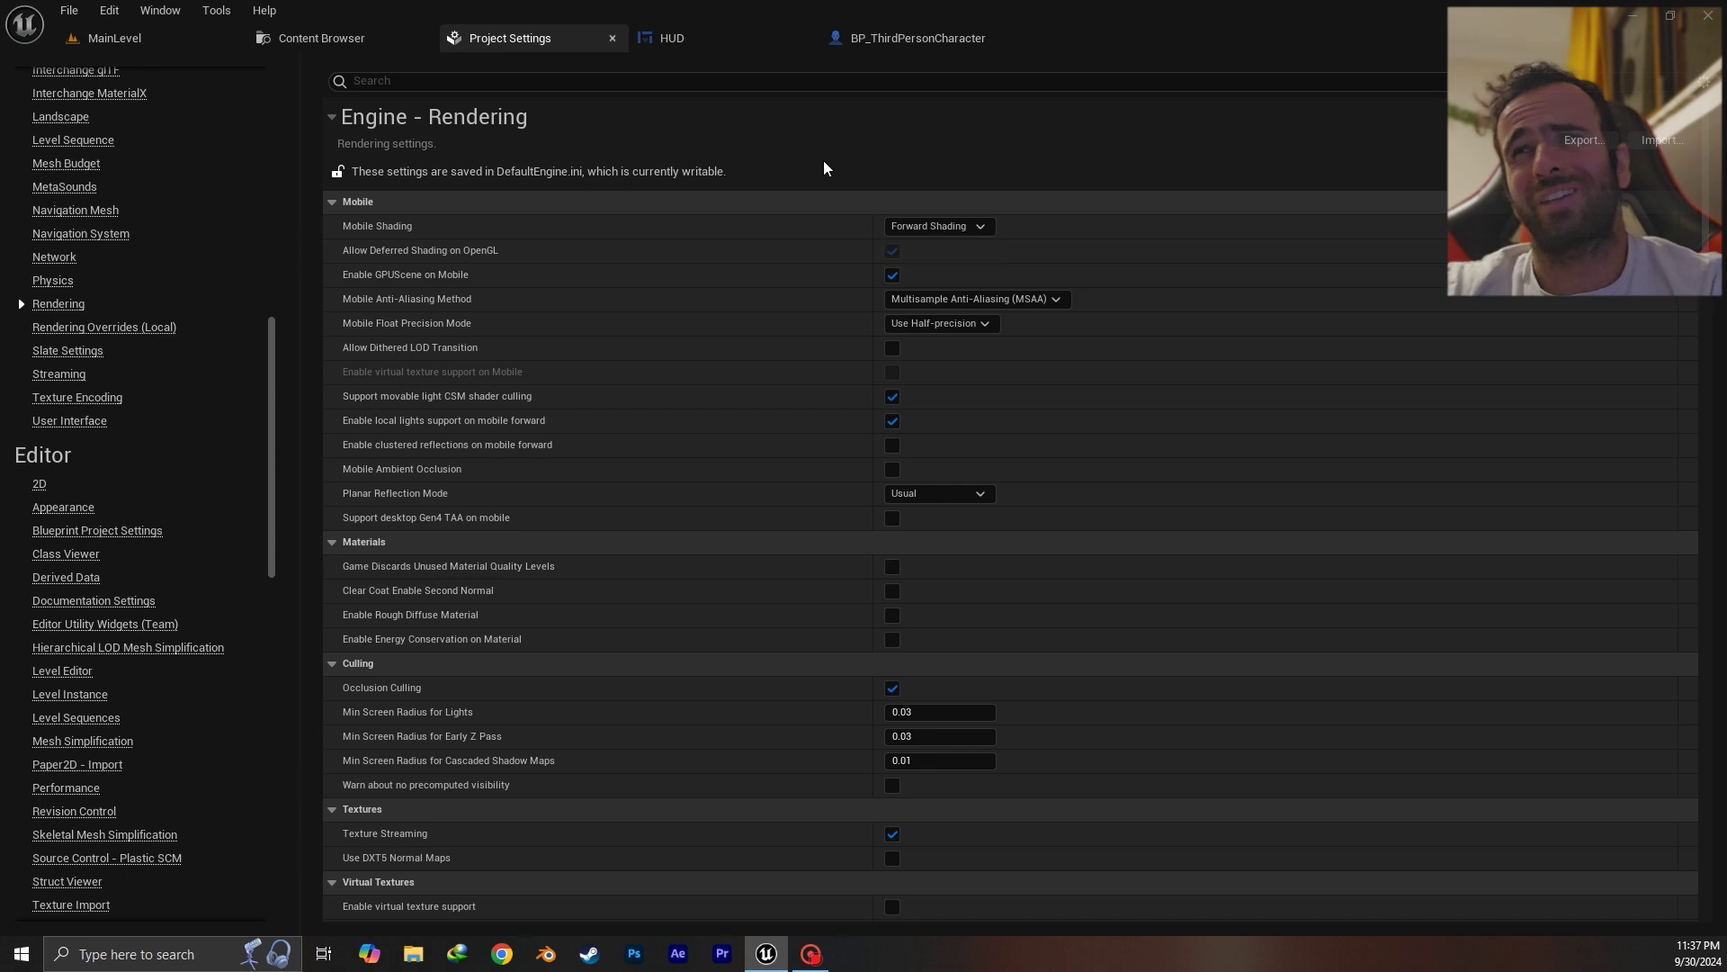
click(810, 158)
click(332, 117)
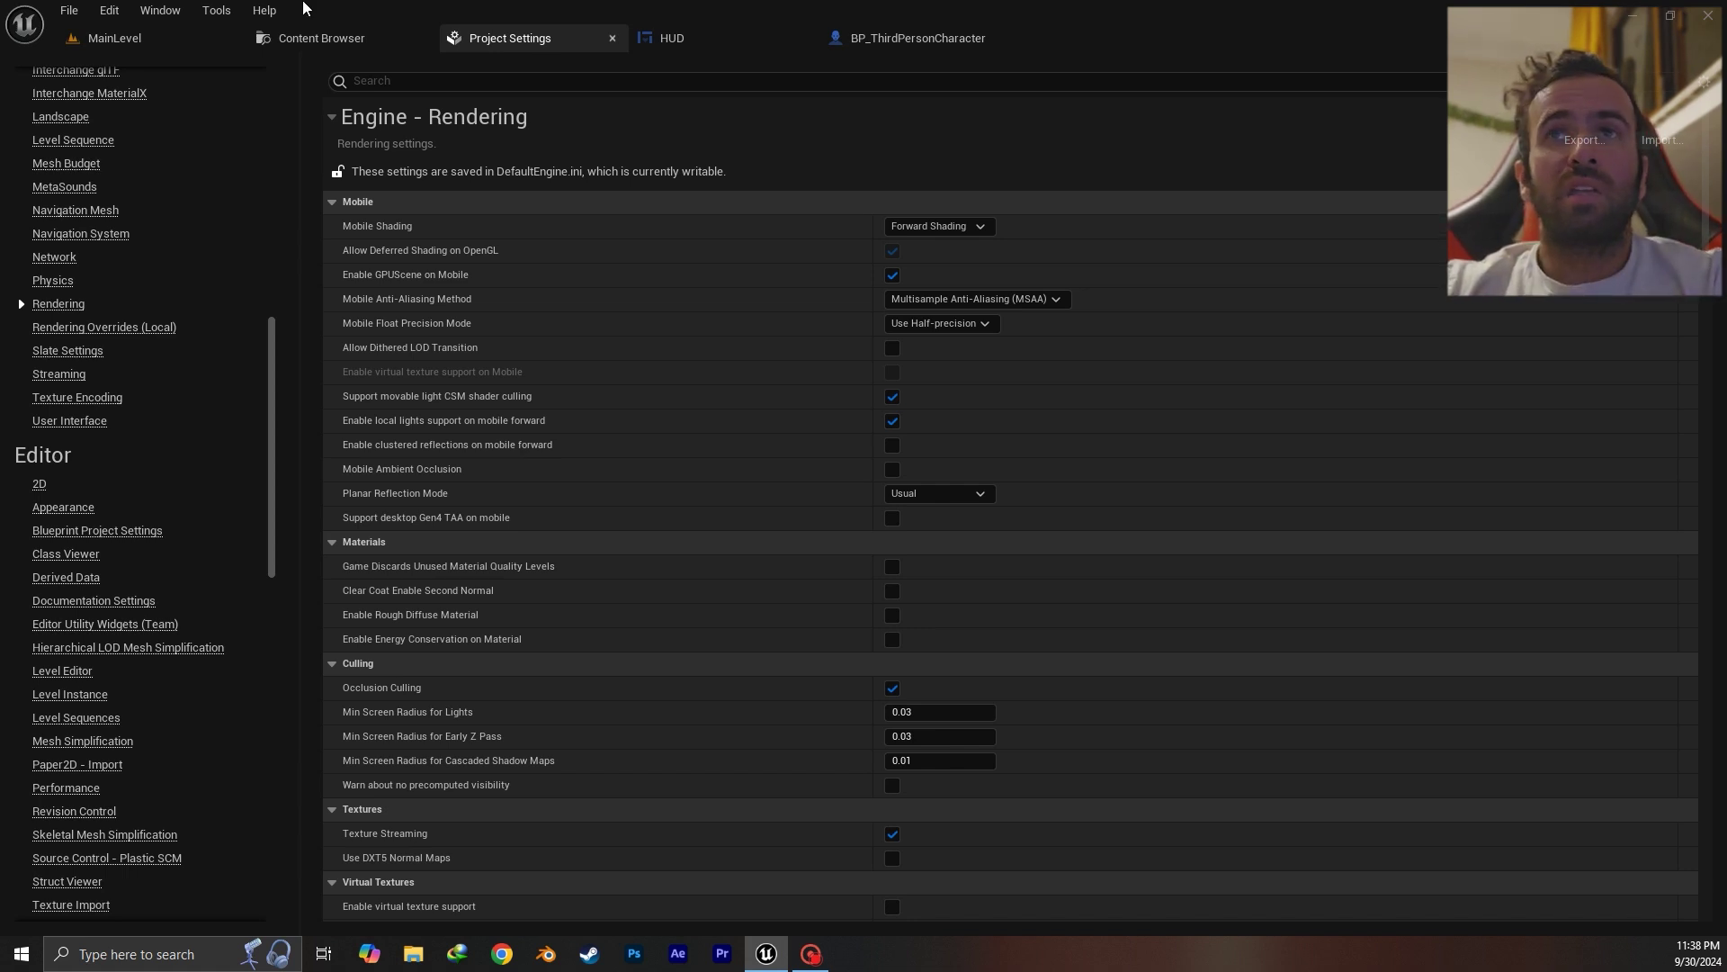
click(115, 38)
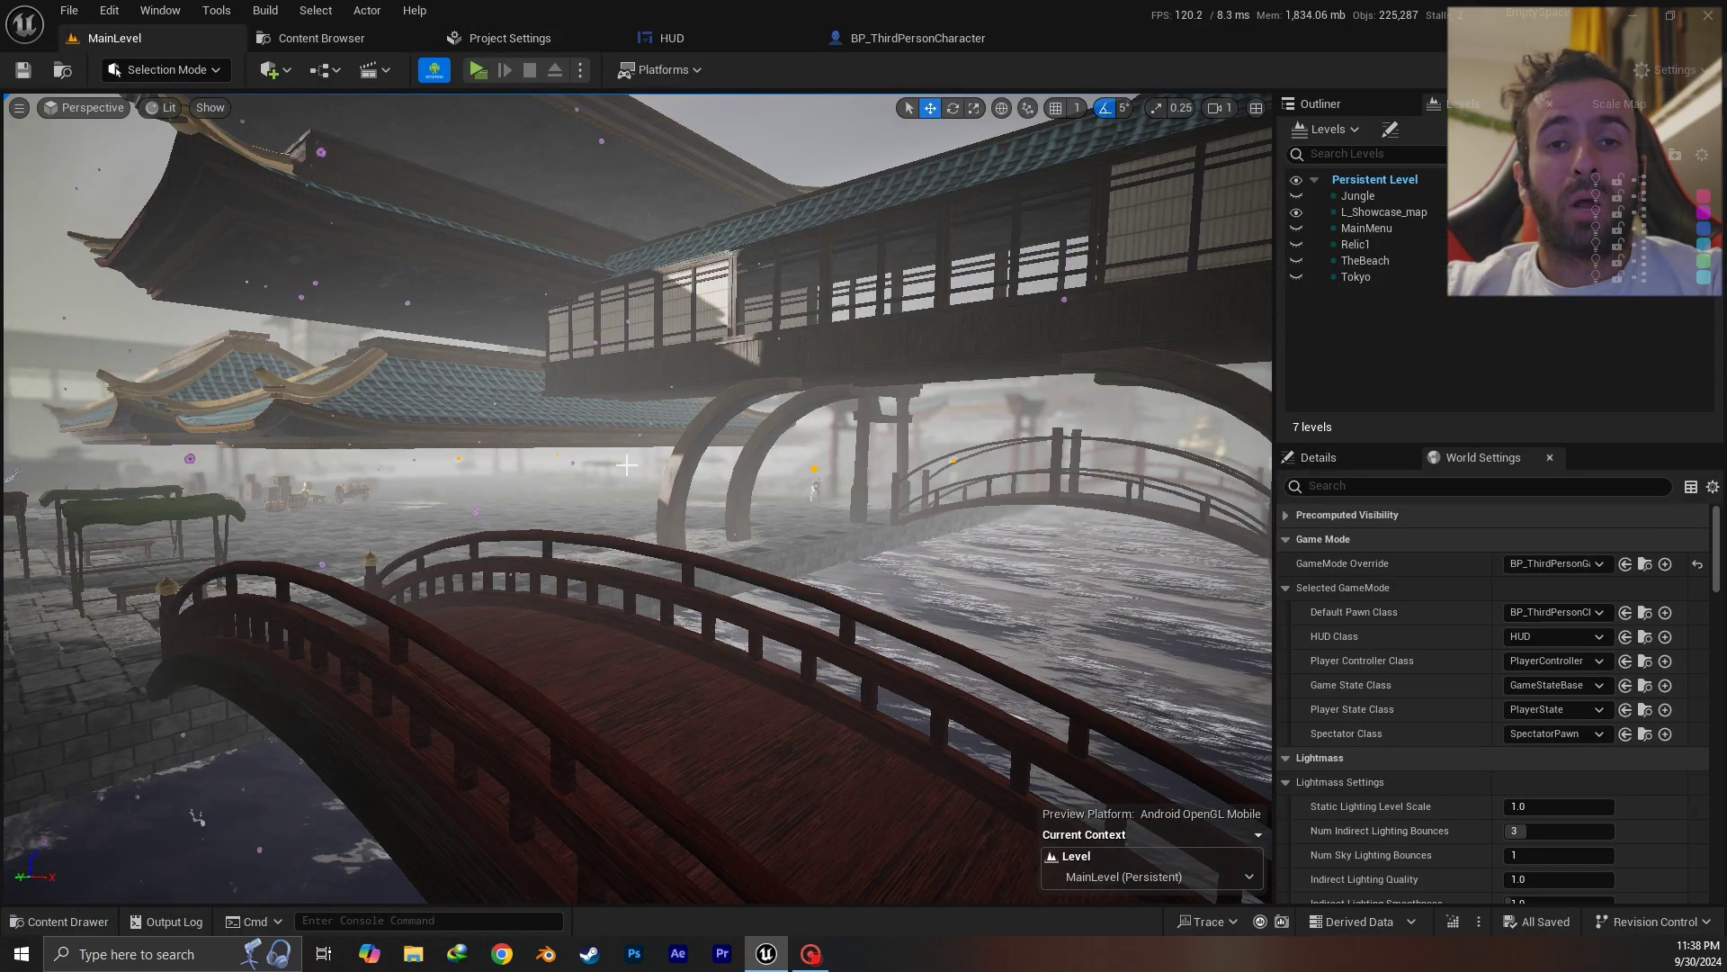
Pan the level view toward the buildings and select just the bridge
right_drag(631, 387, 576, 395)
key(ctrl+a)
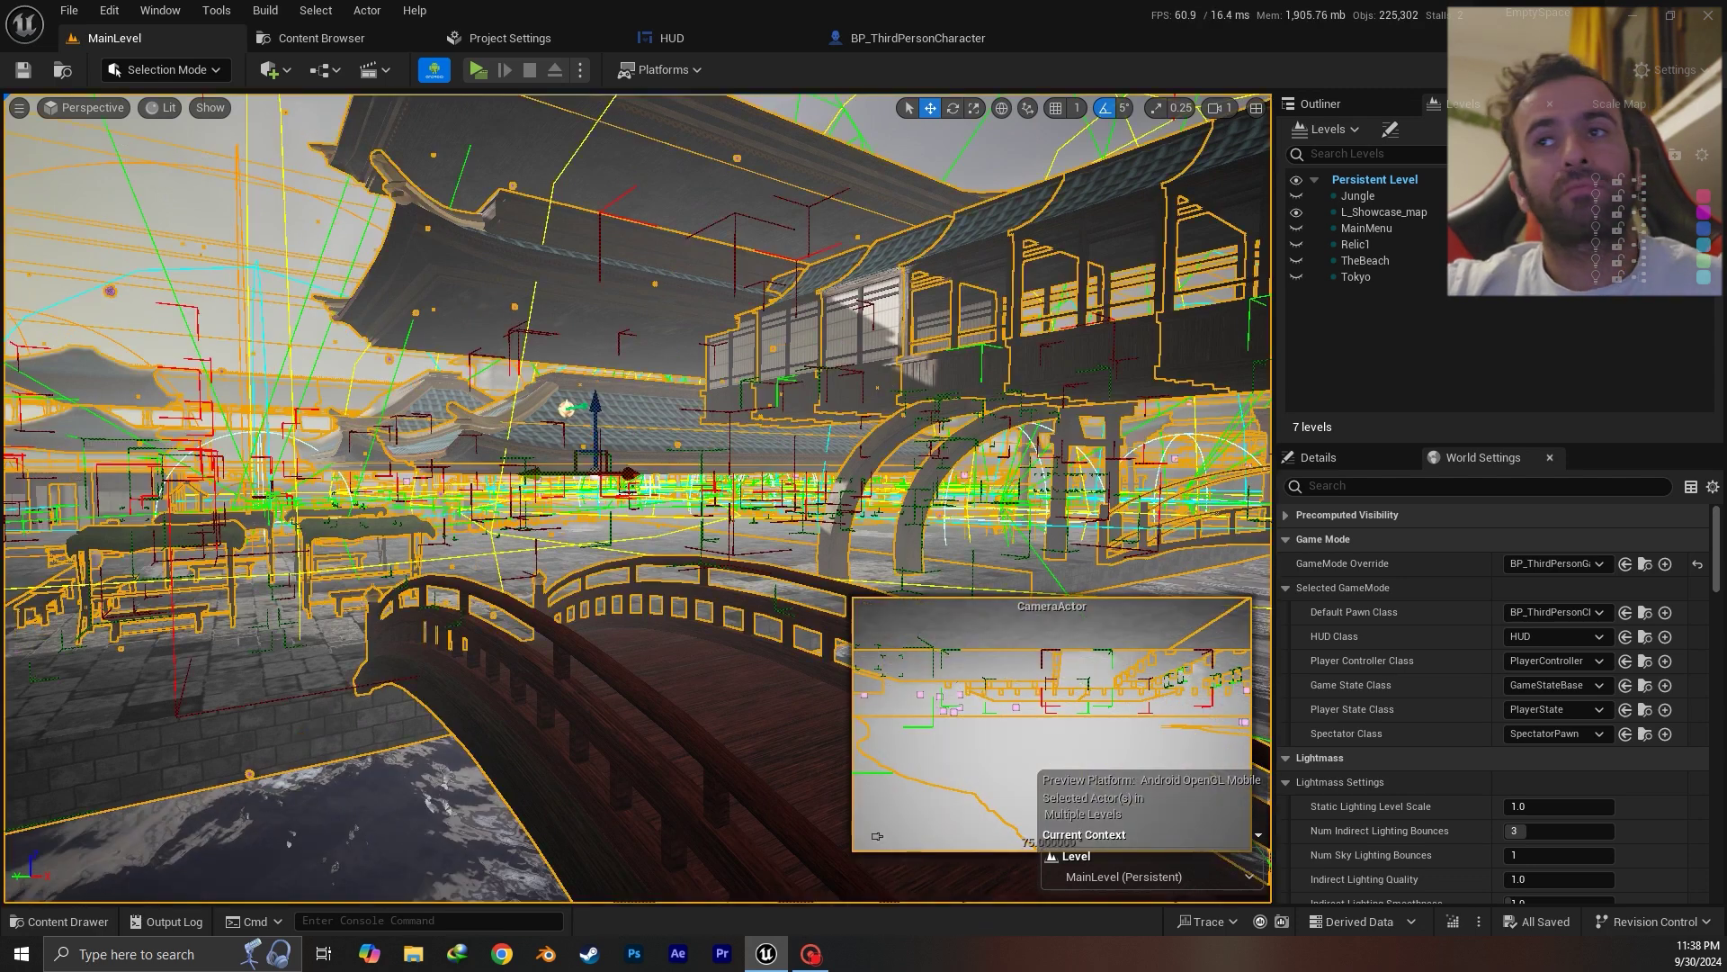
click(626, 614)
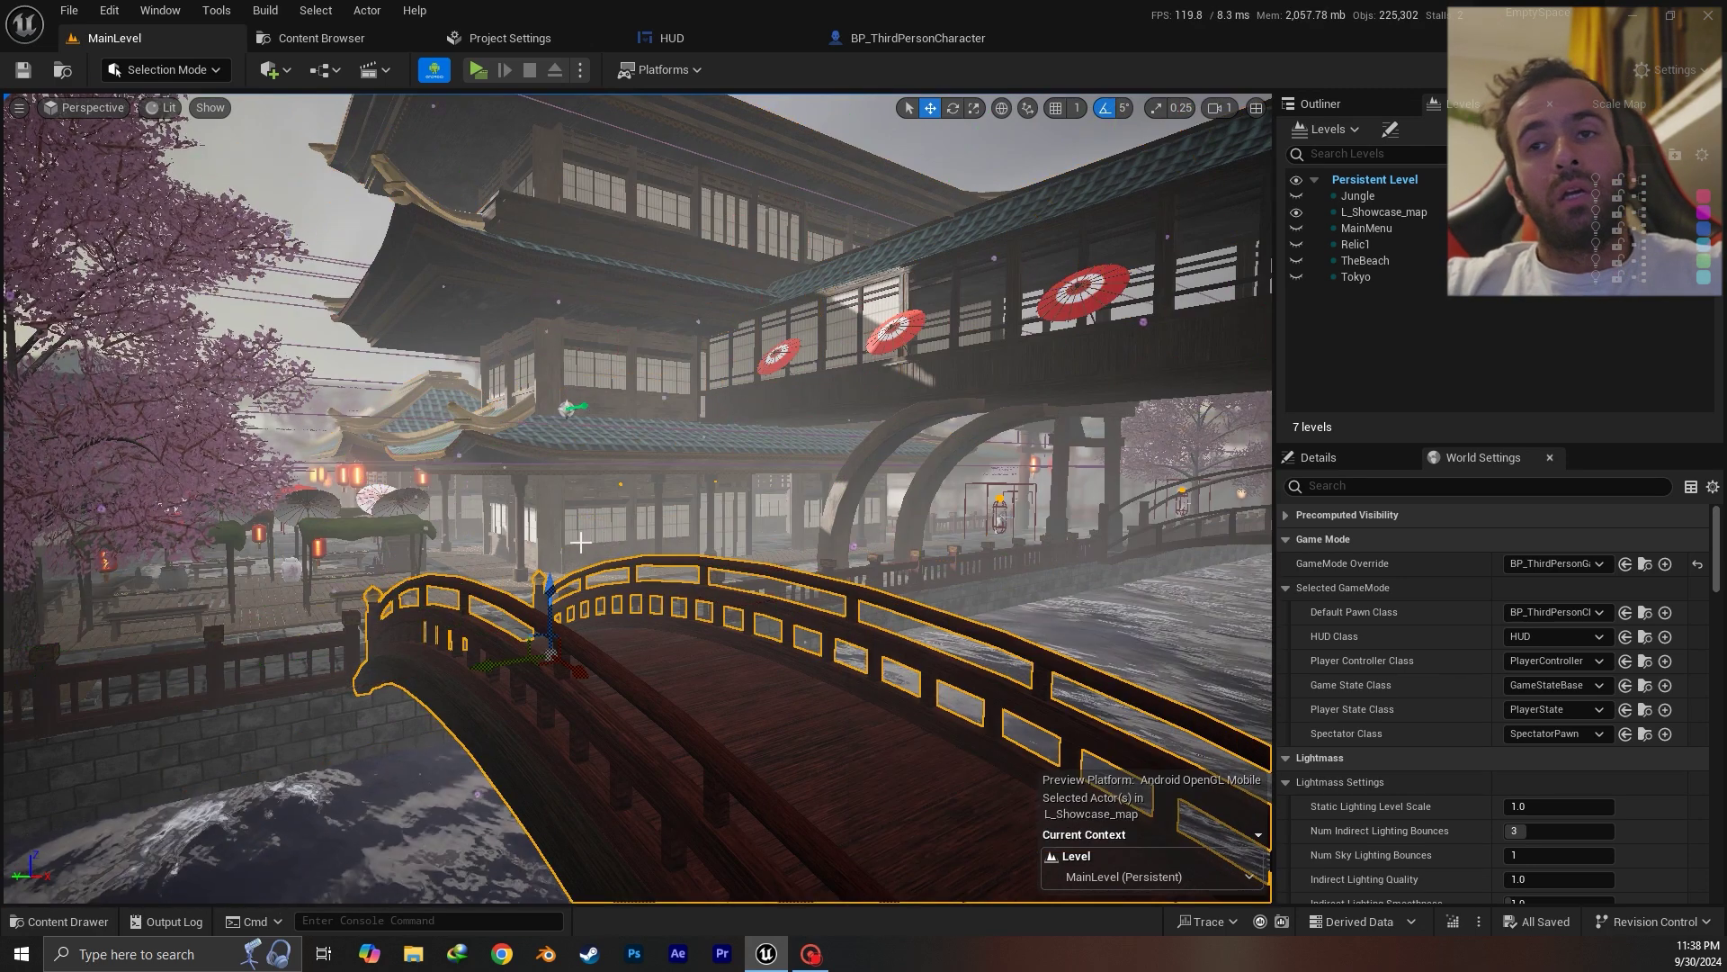
In the HUD Event Graph, add an Open Level (by Object Reference) node and toggle its extra pins
click(670, 37)
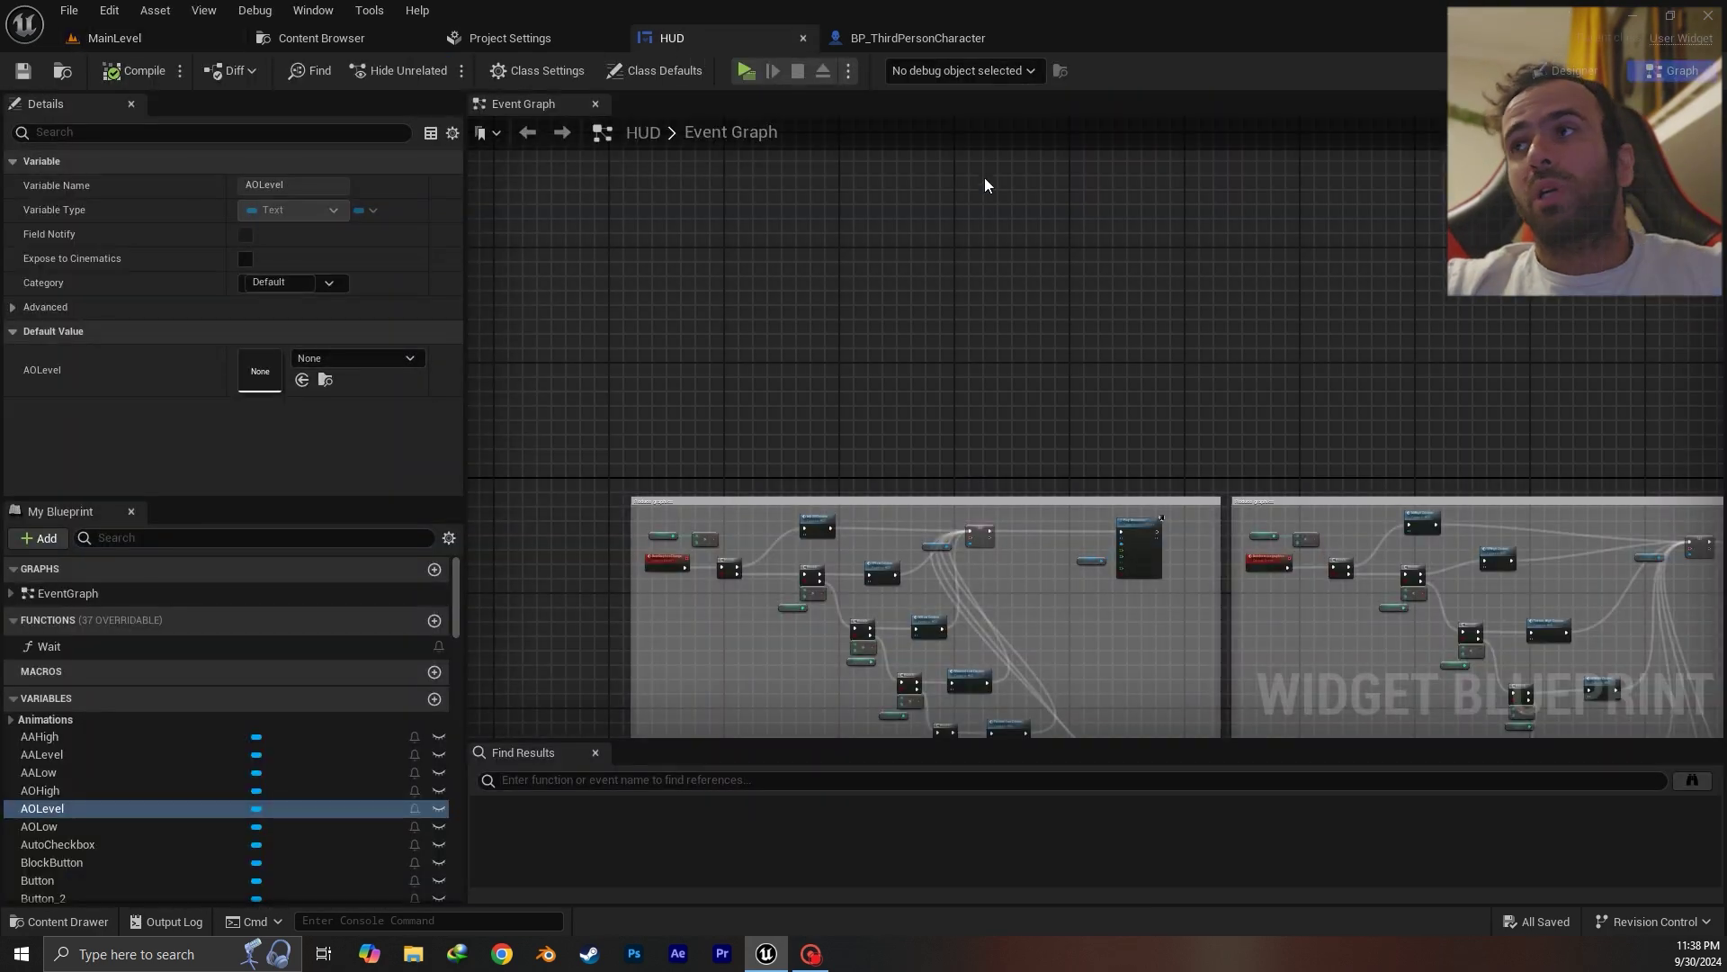
right_click(982, 314)
text(ope)
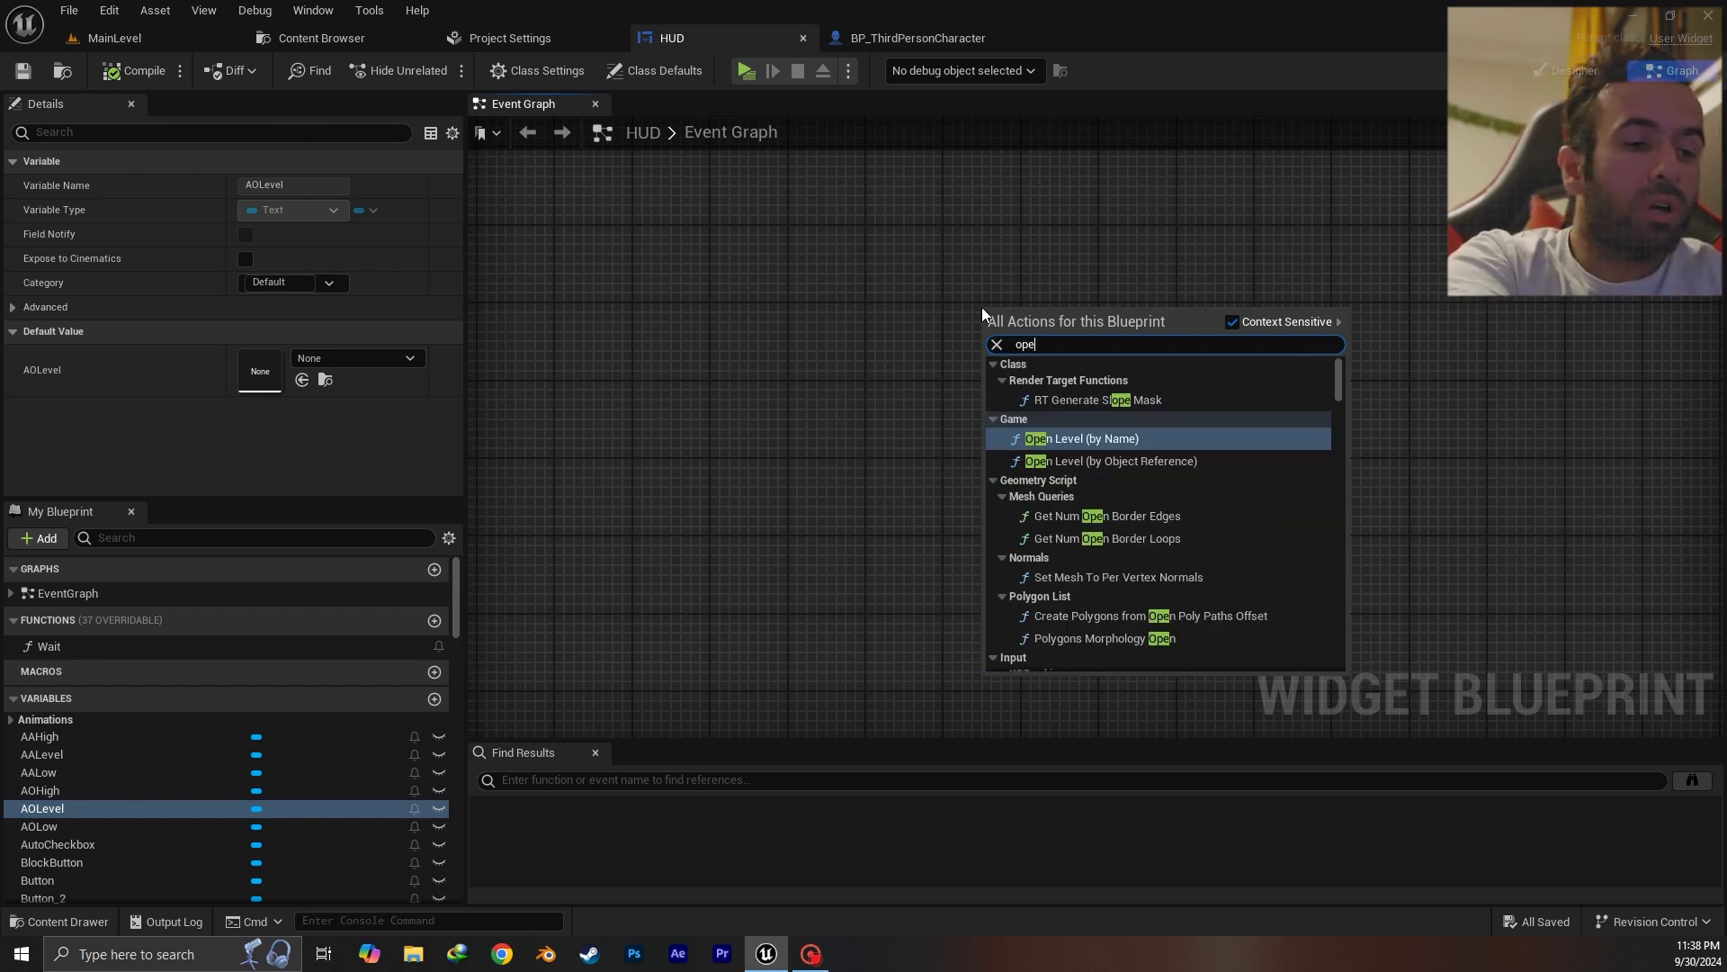
text(n leve)
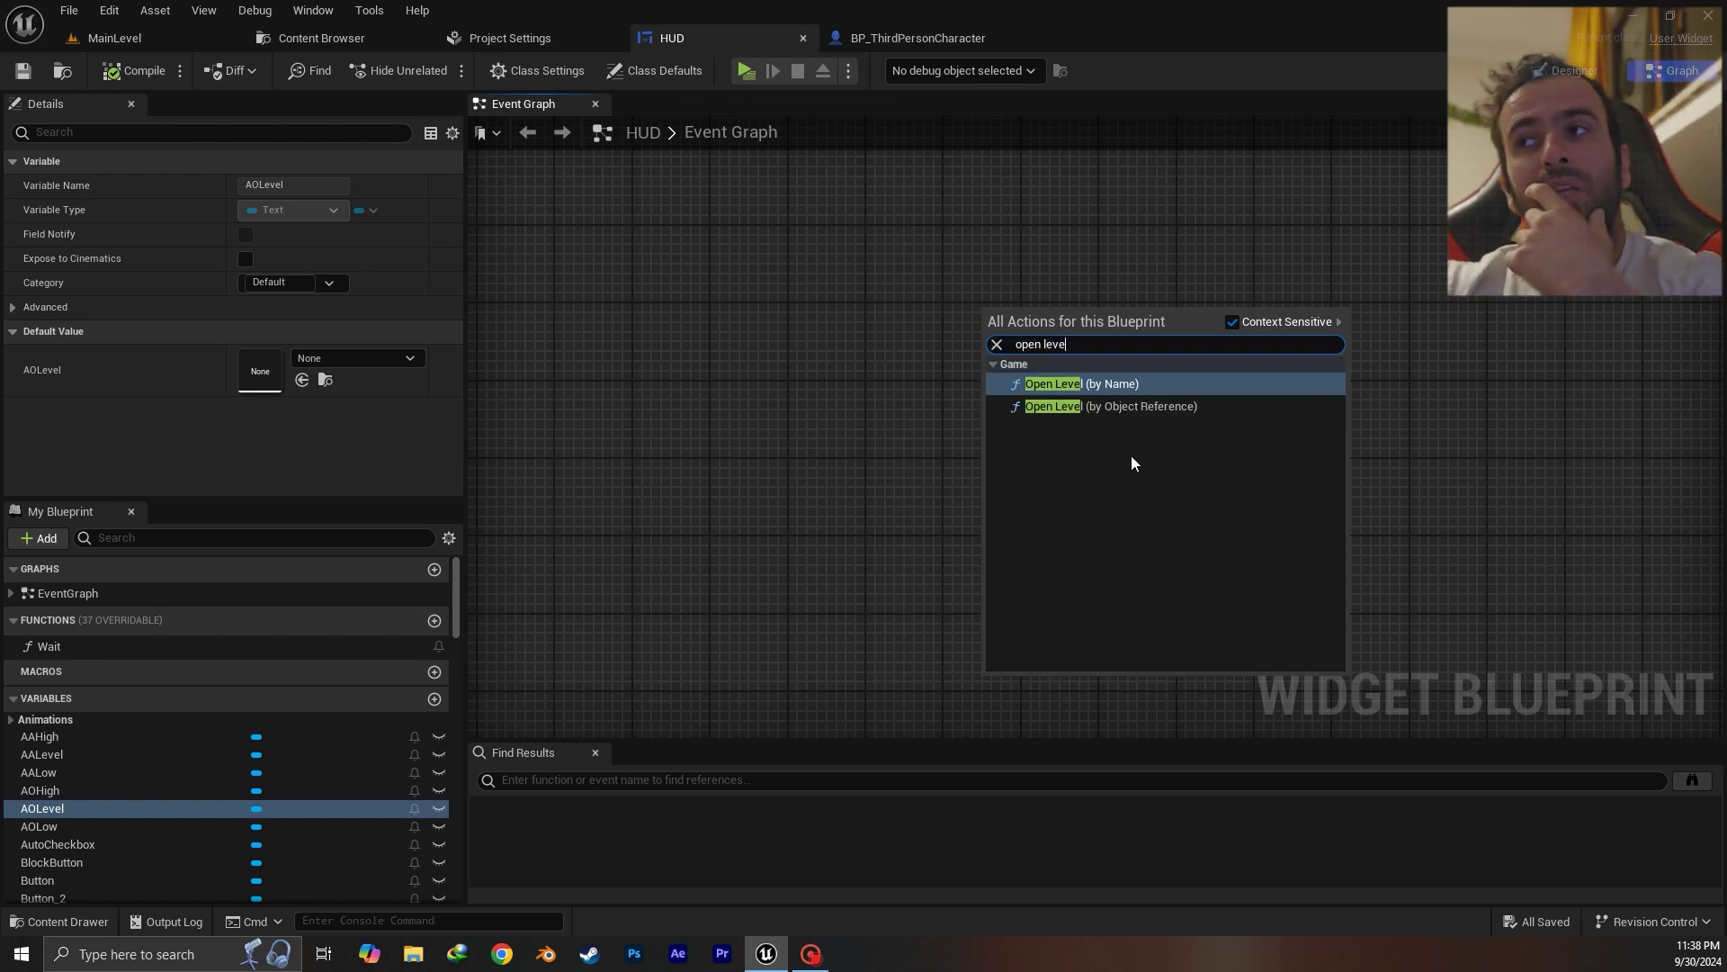
click(903, 452)
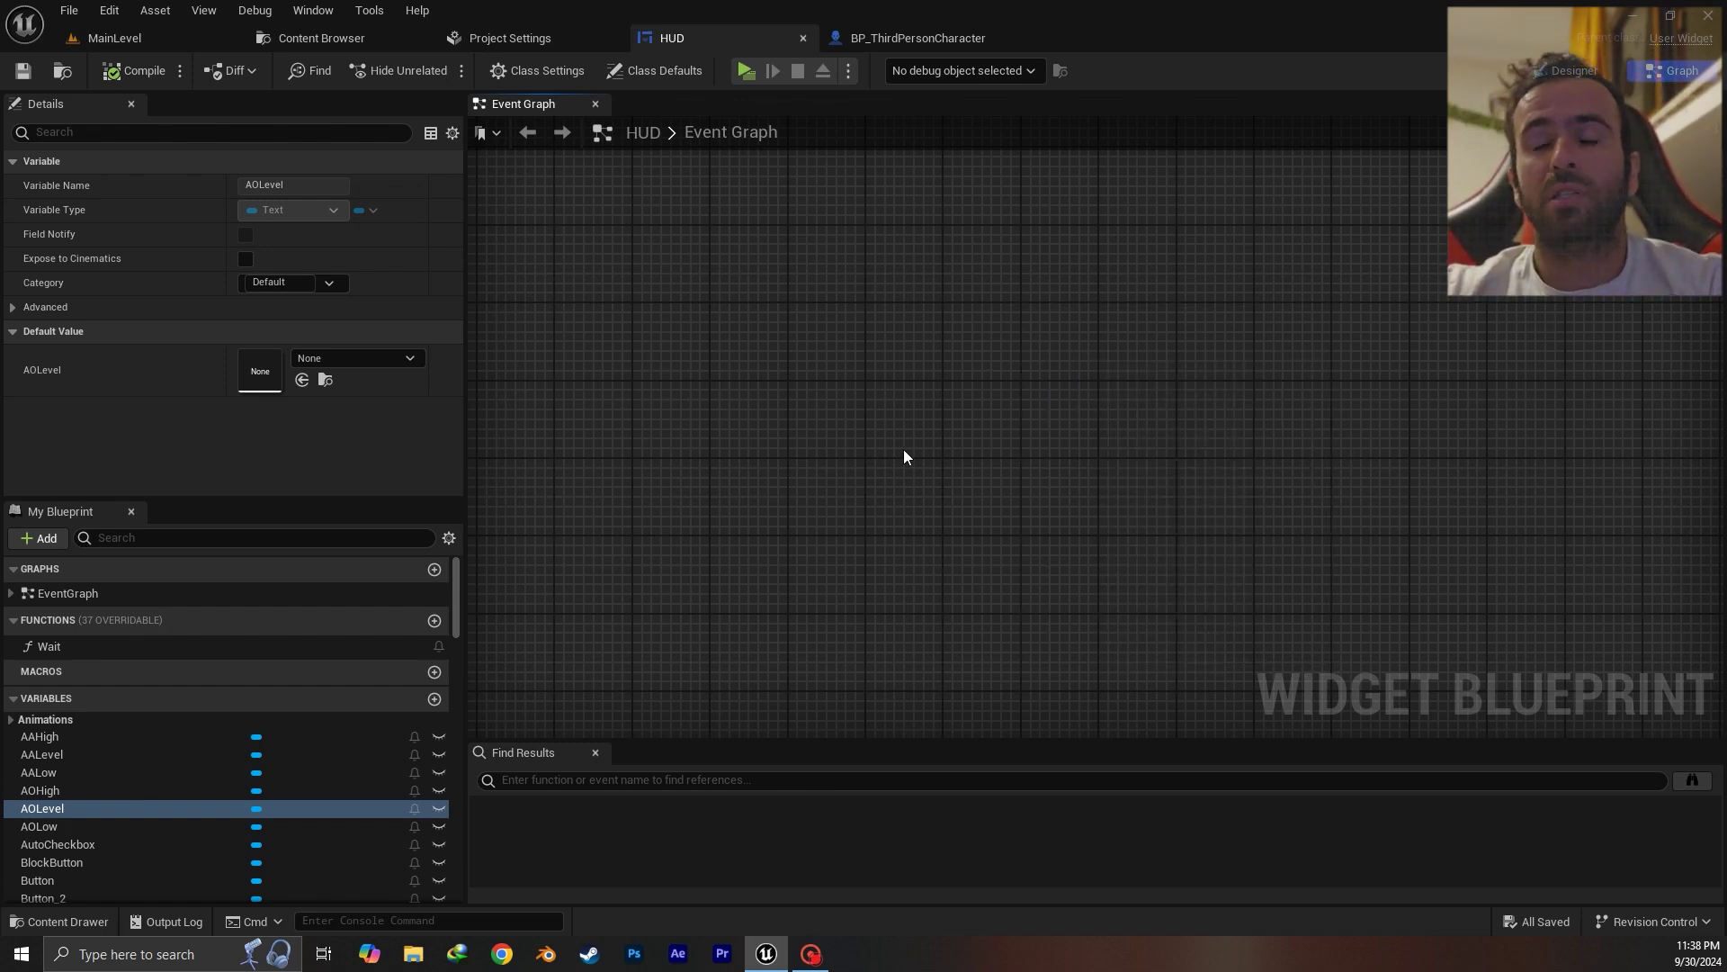
right_click(966, 365)
text(op)
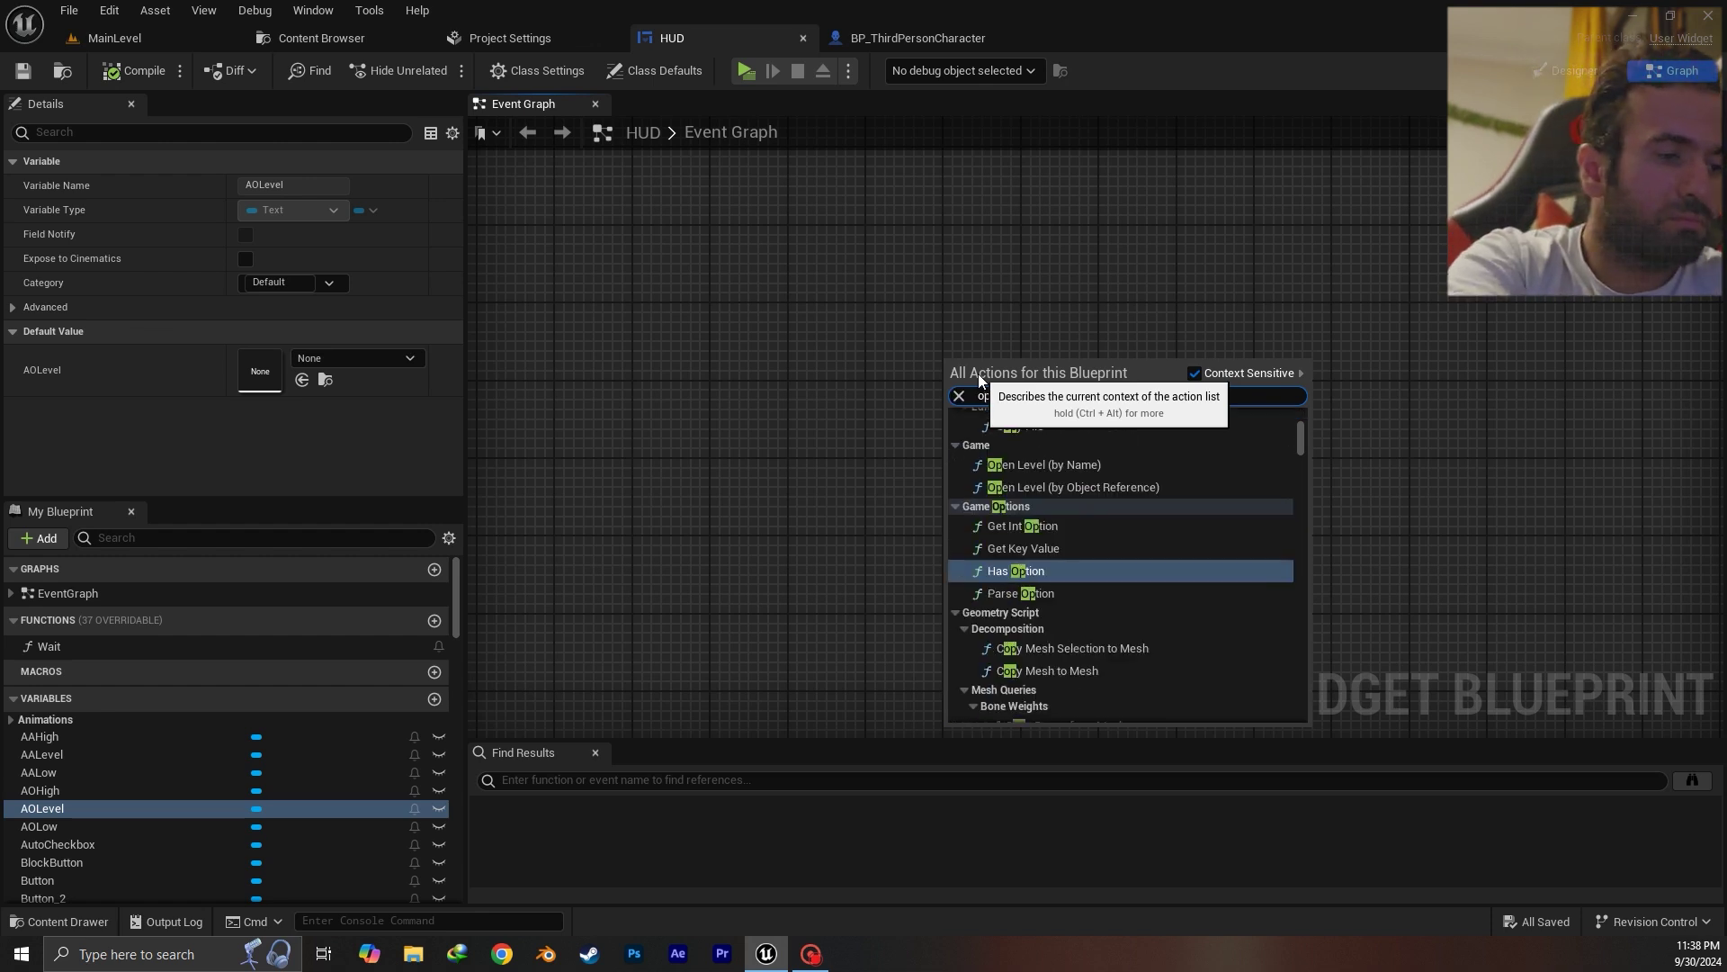
text(en leve)
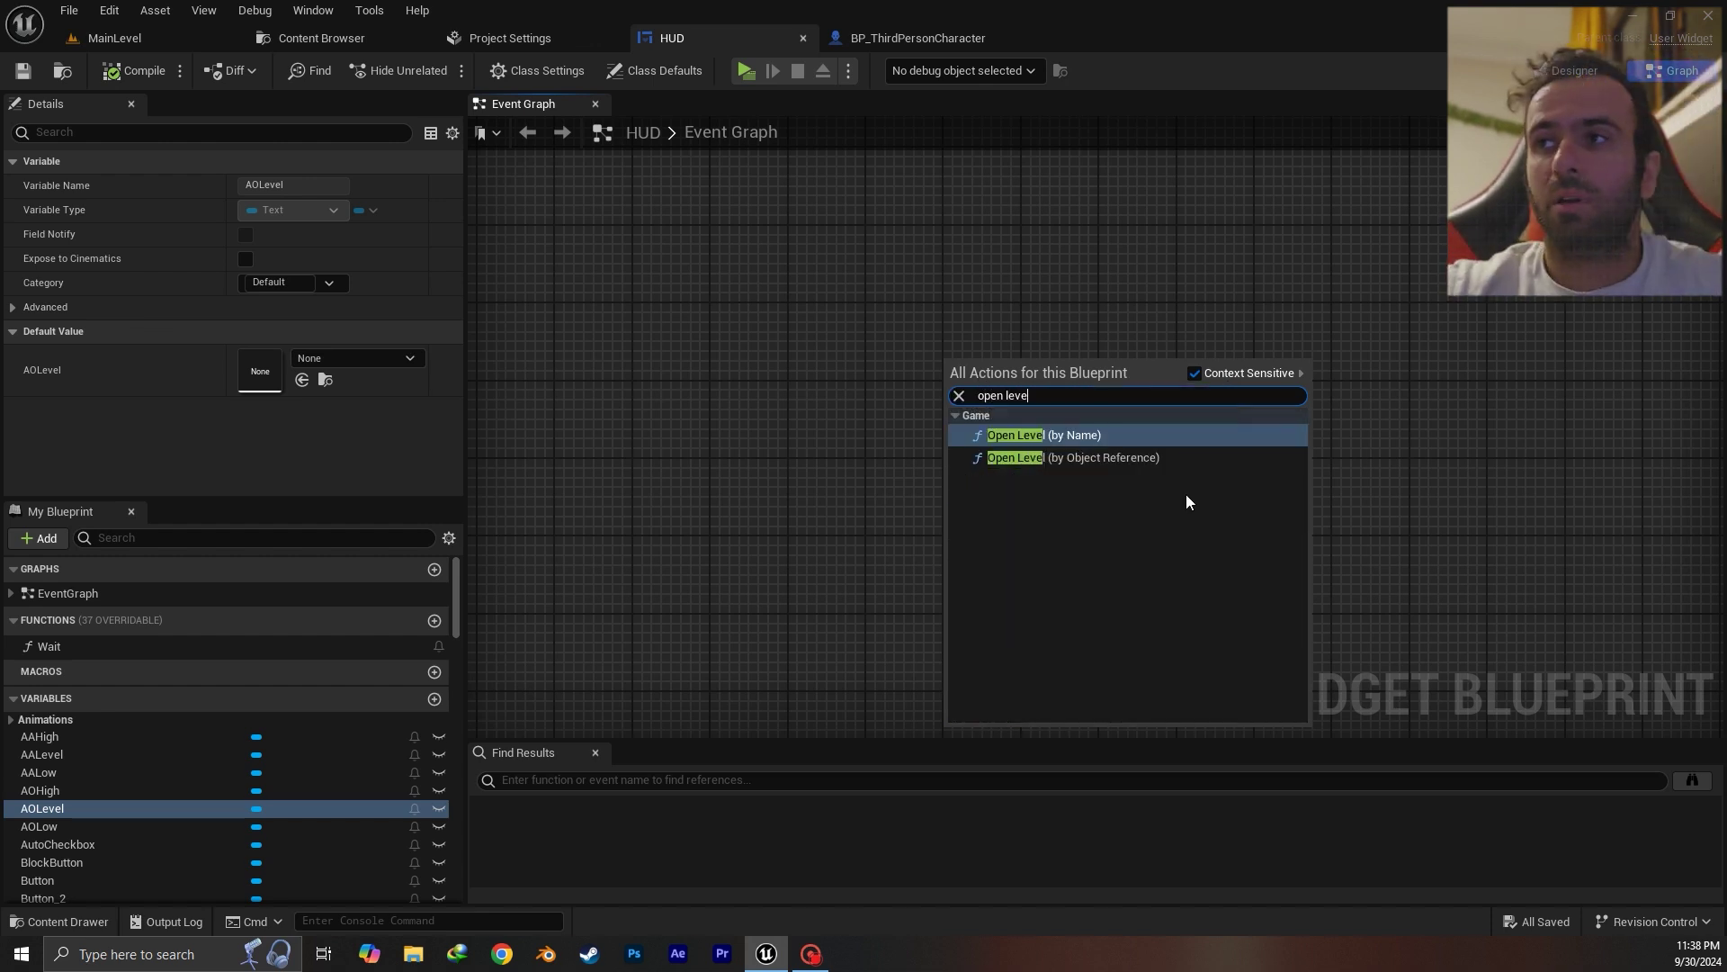
click(1105, 455)
scroll(1071, 423, up, 2)
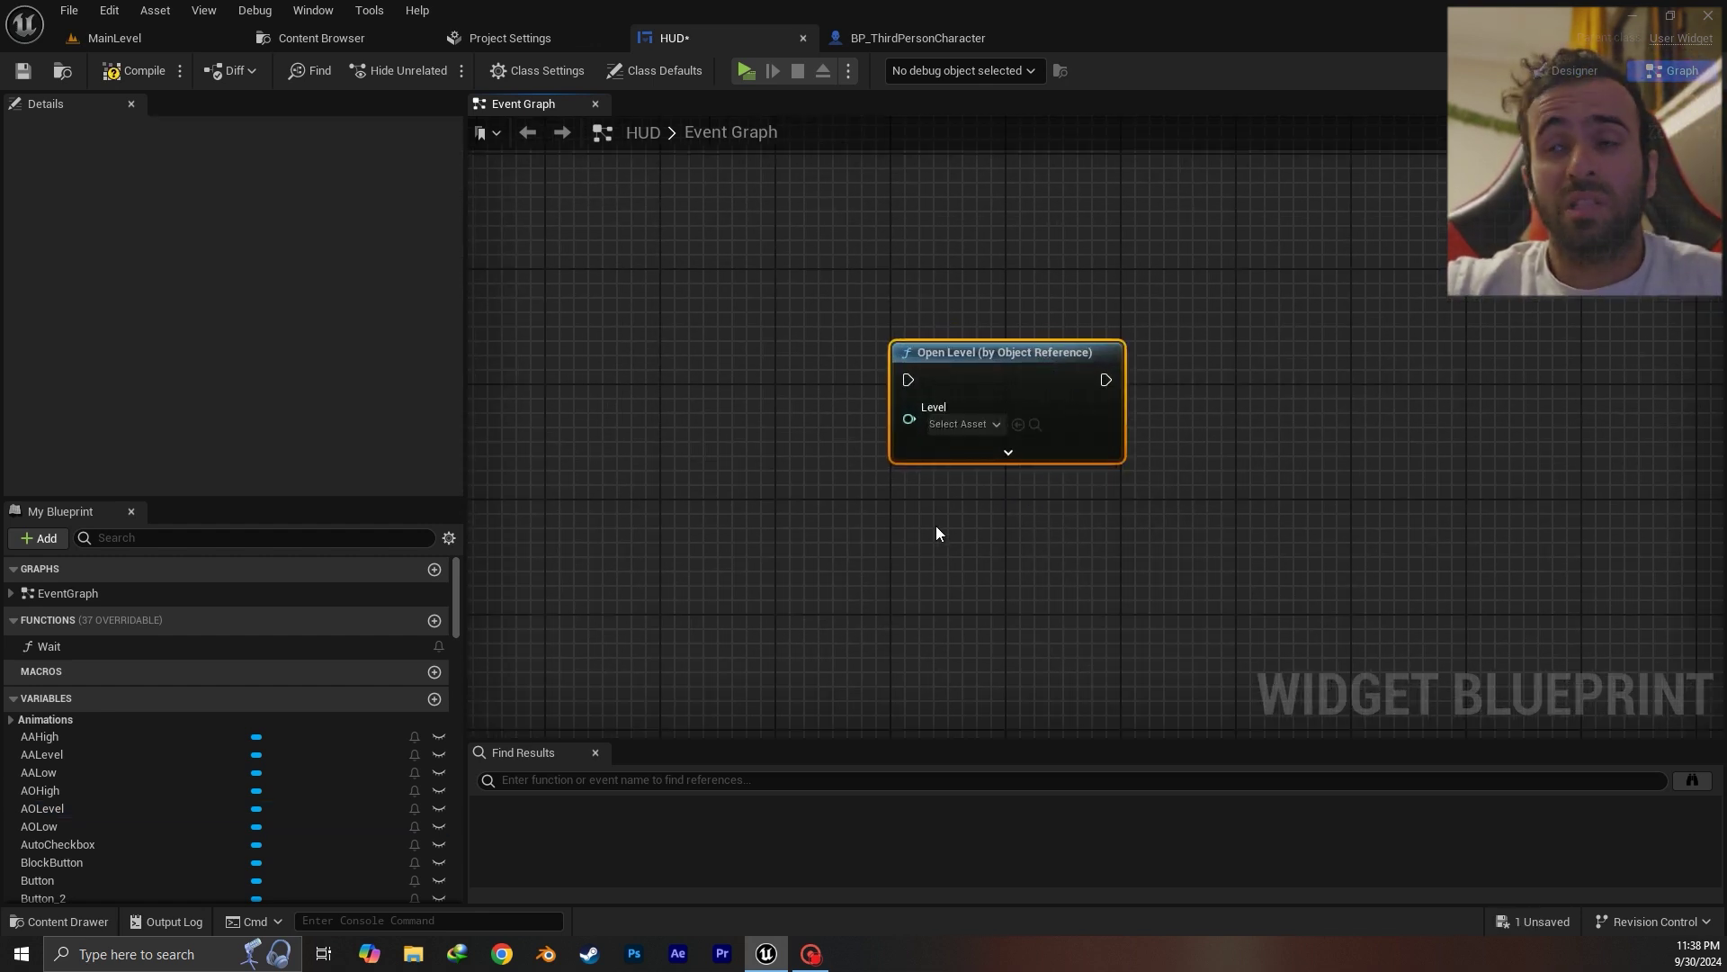
click(1007, 451)
click(1008, 515)
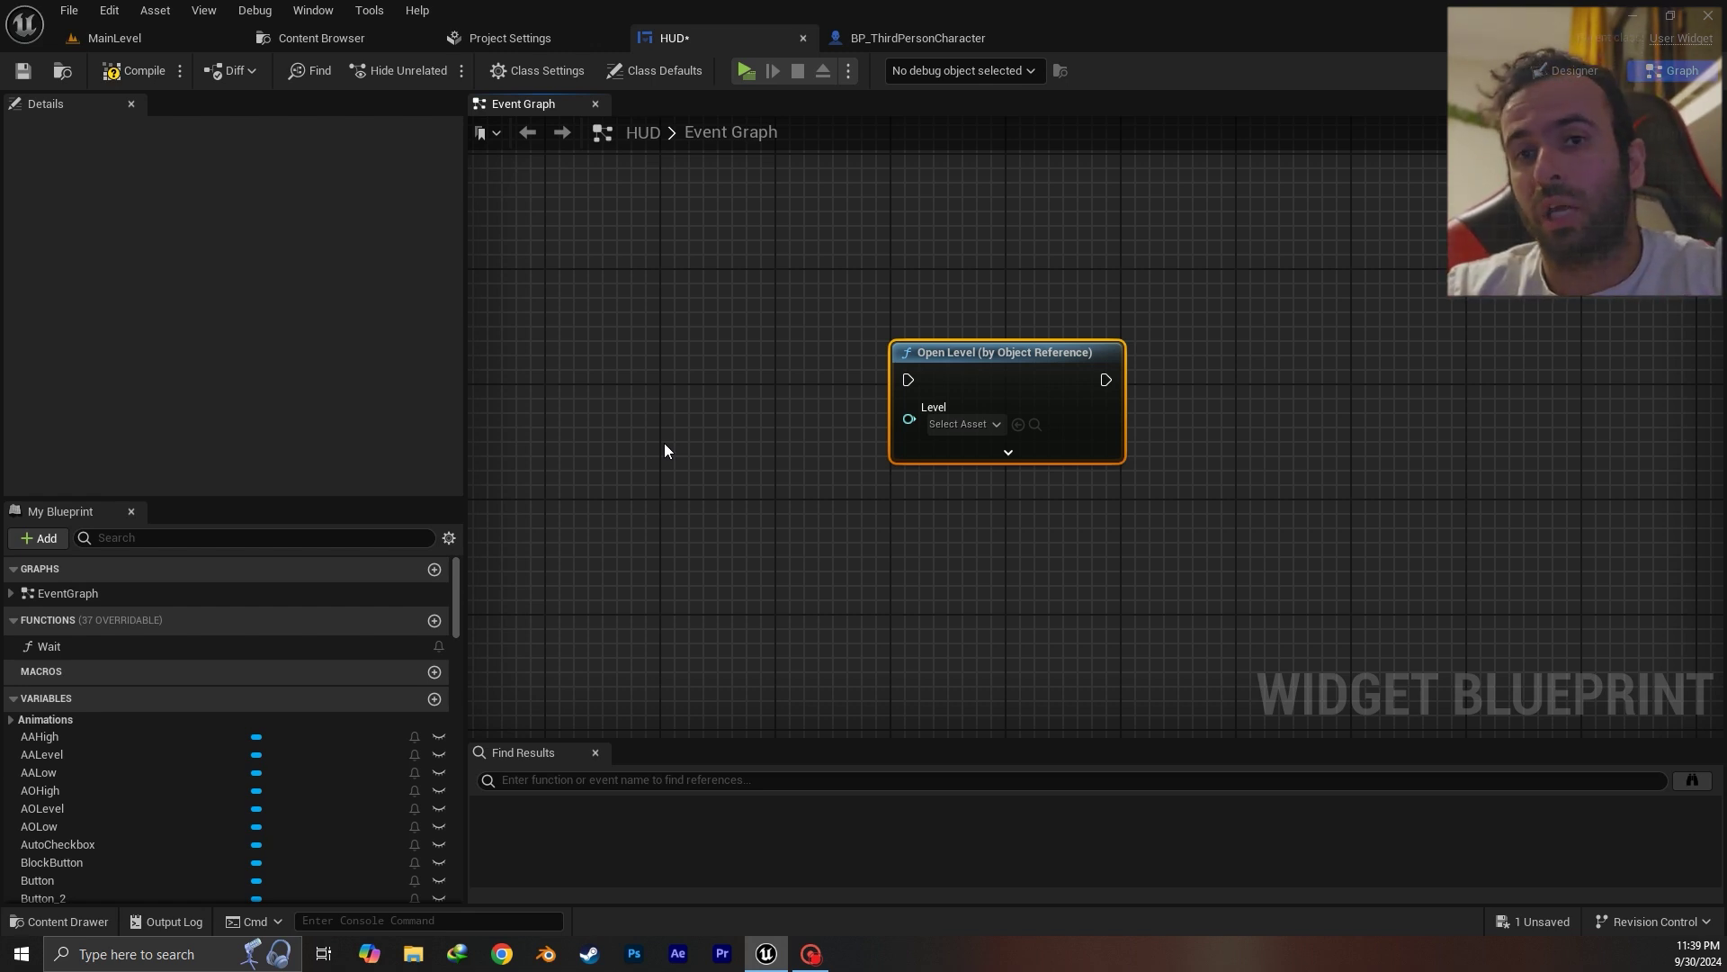
Select the Open Level node, then view Project Settings on Engine - Rendering
drag(1260, 322, 822, 530)
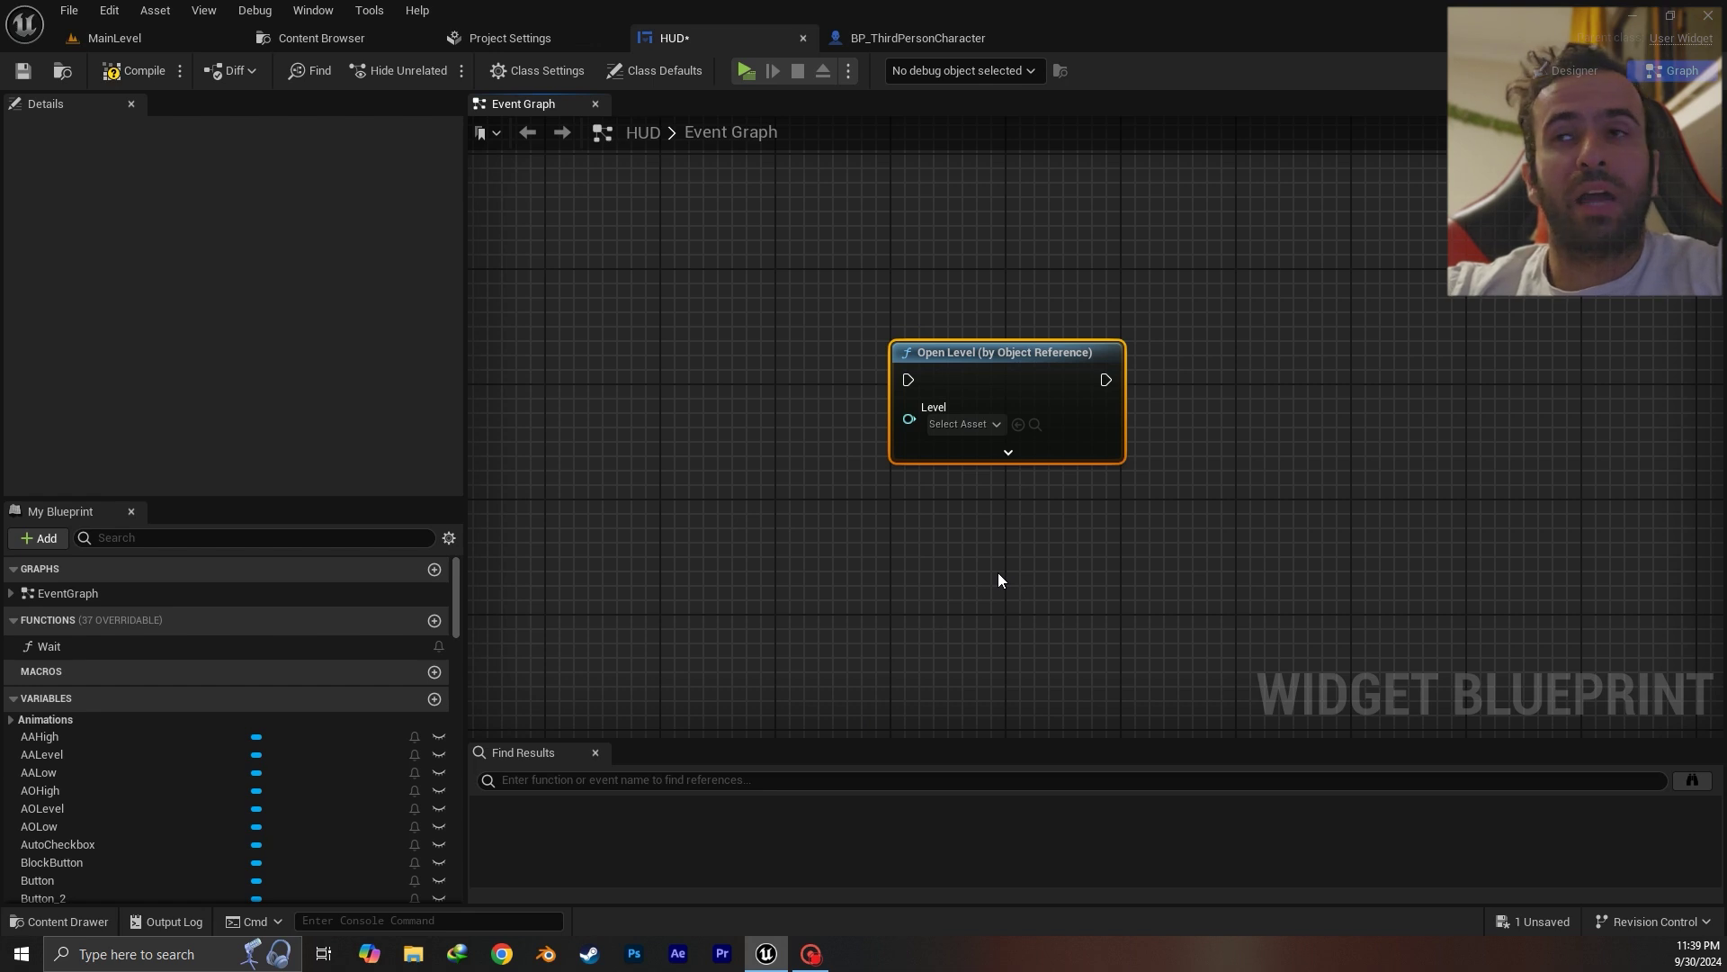
click(487, 38)
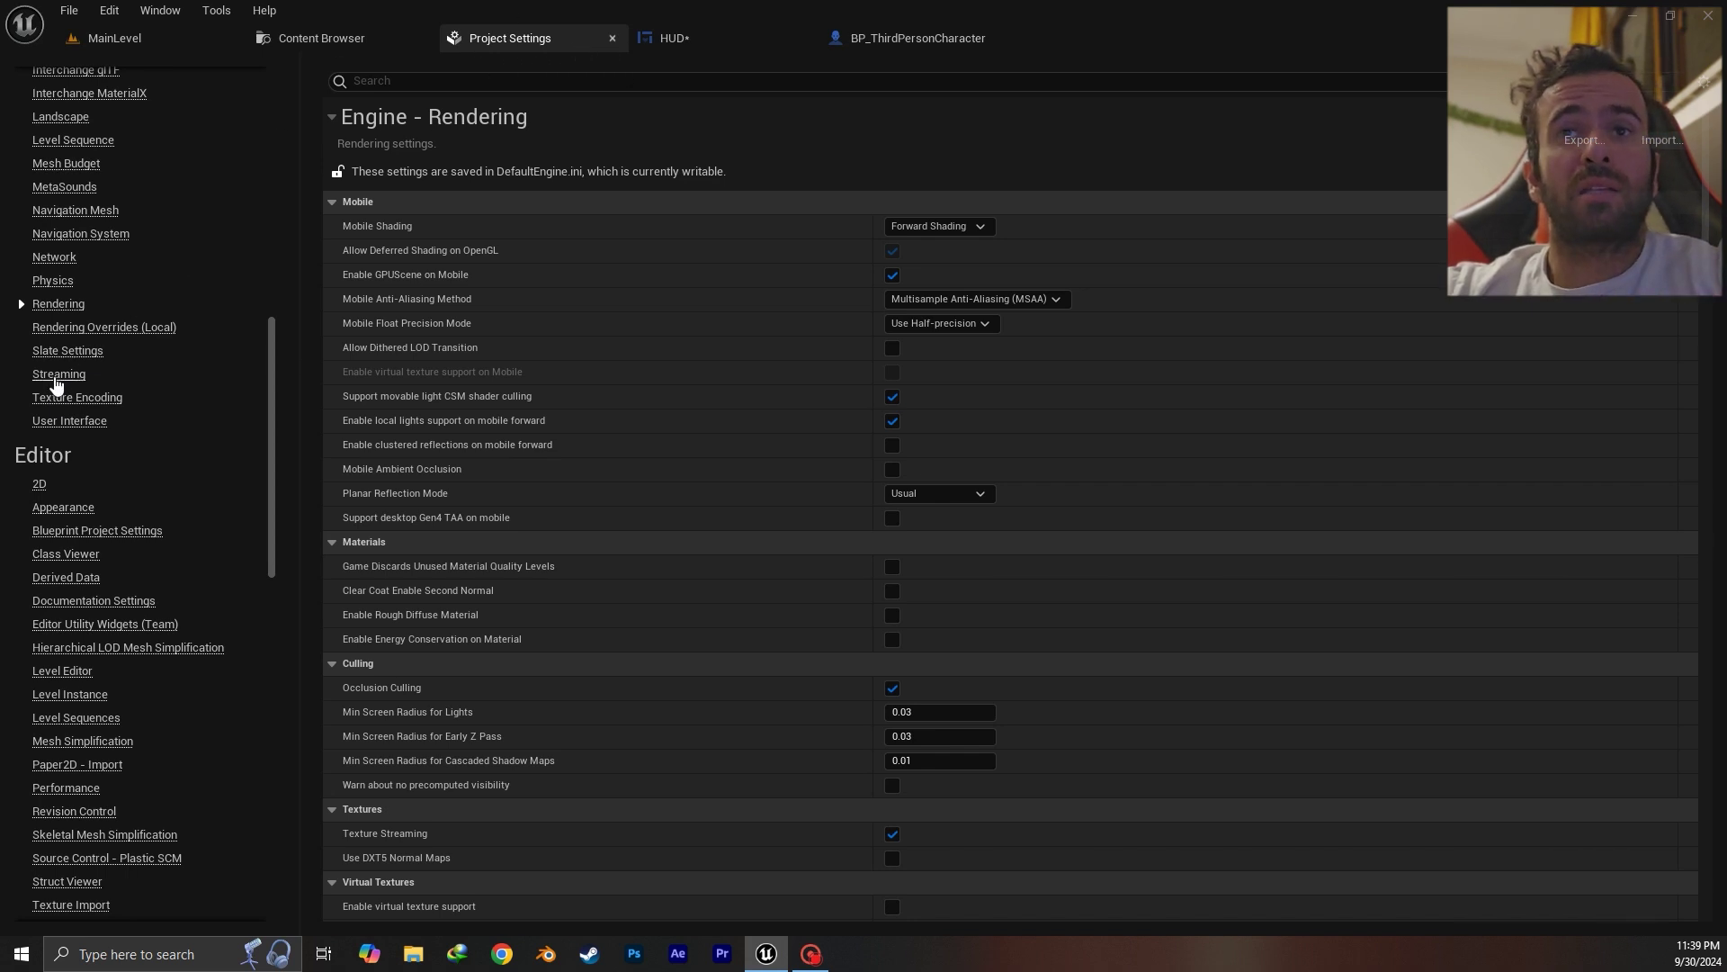
View the Engine - Streaming settings, then go back to the MainLevel editor
click(65, 375)
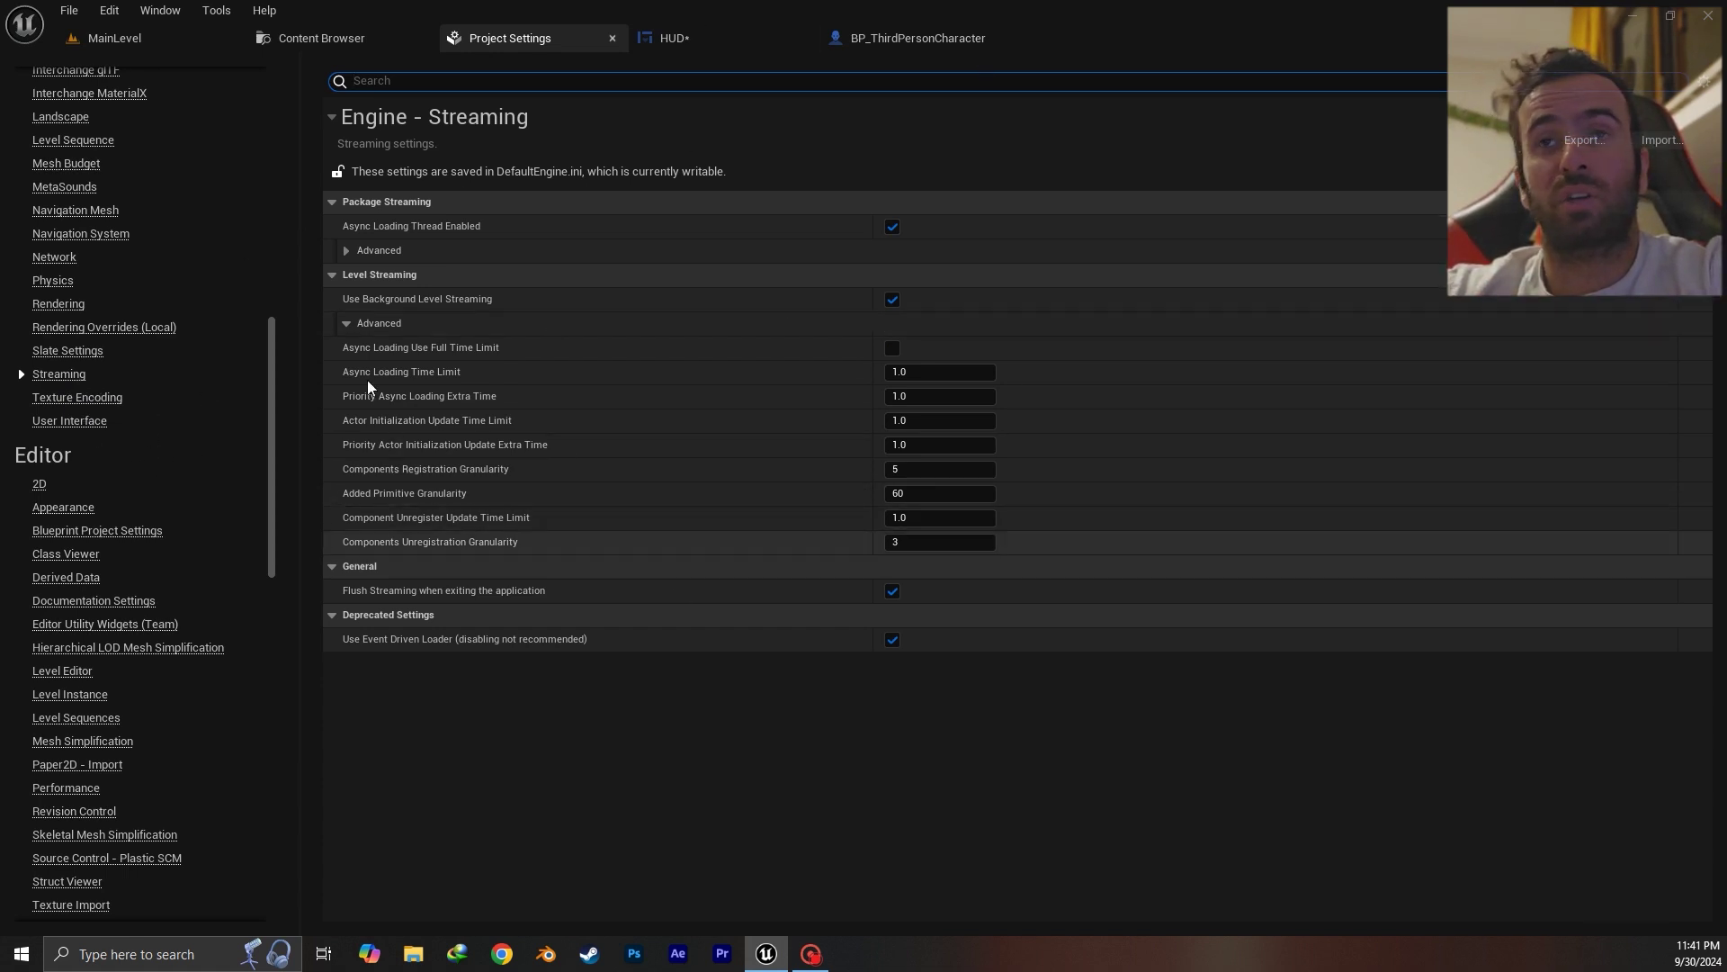
click(166, 40)
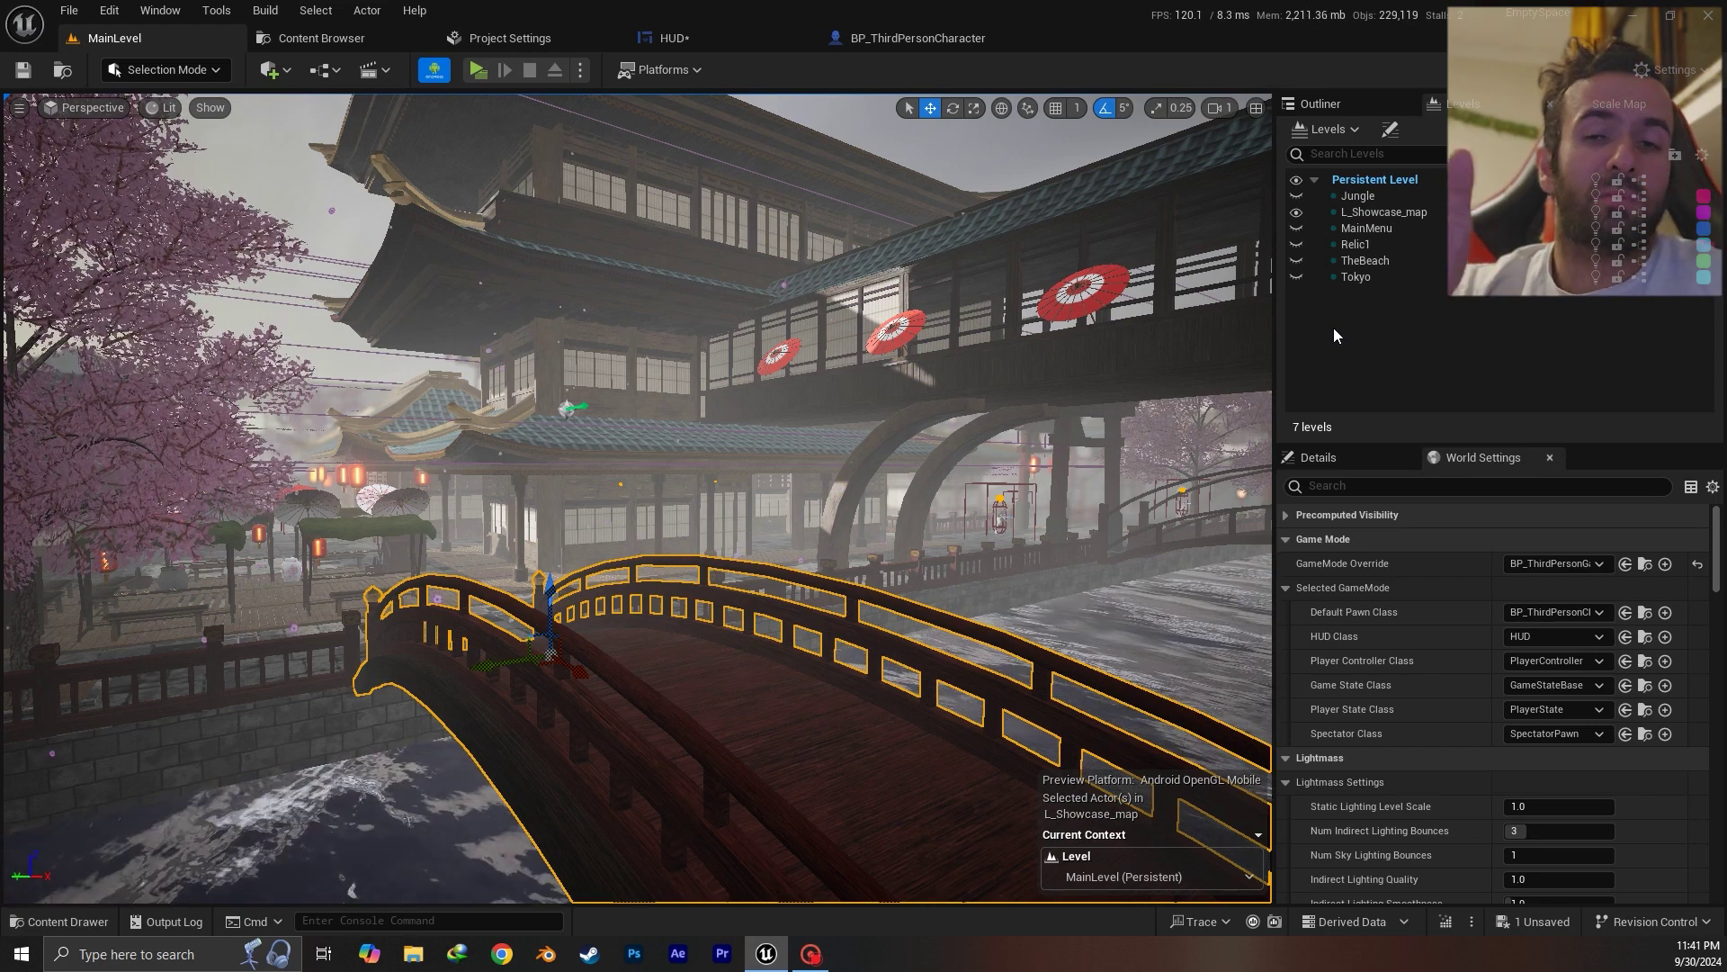
Delete the Open Level node from the HUD blueprint graph, save, and return to MainLevel
click(701, 38)
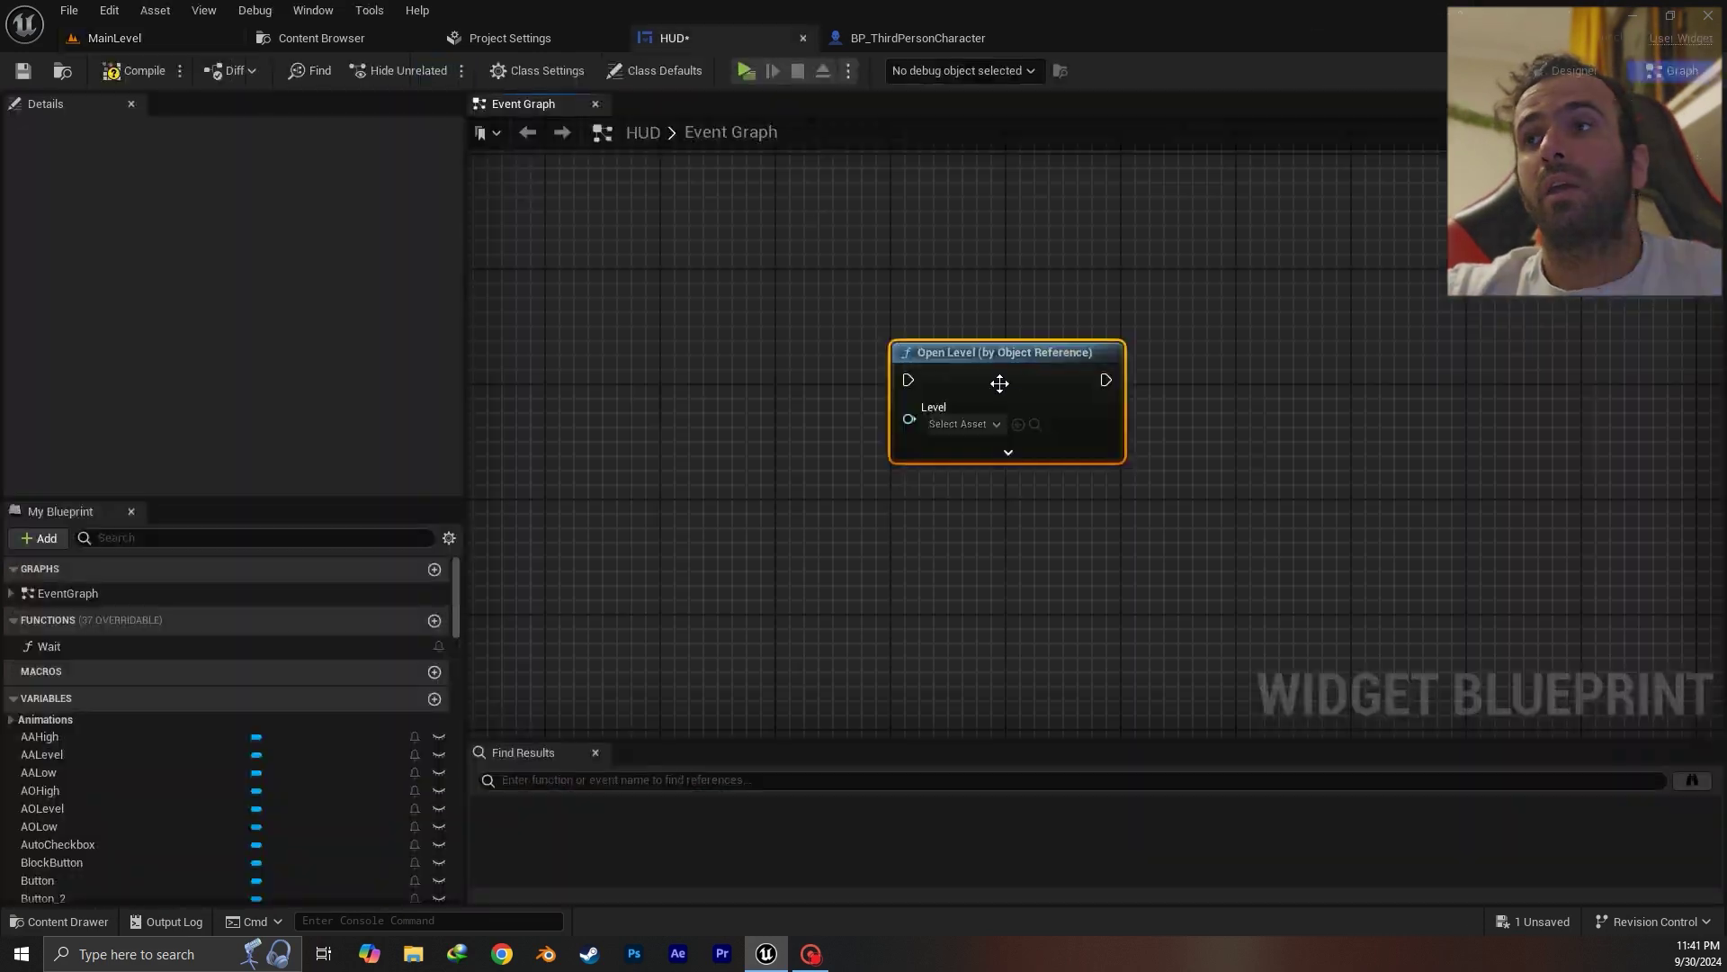
drag(1222, 358, 902, 528)
key(Delete)
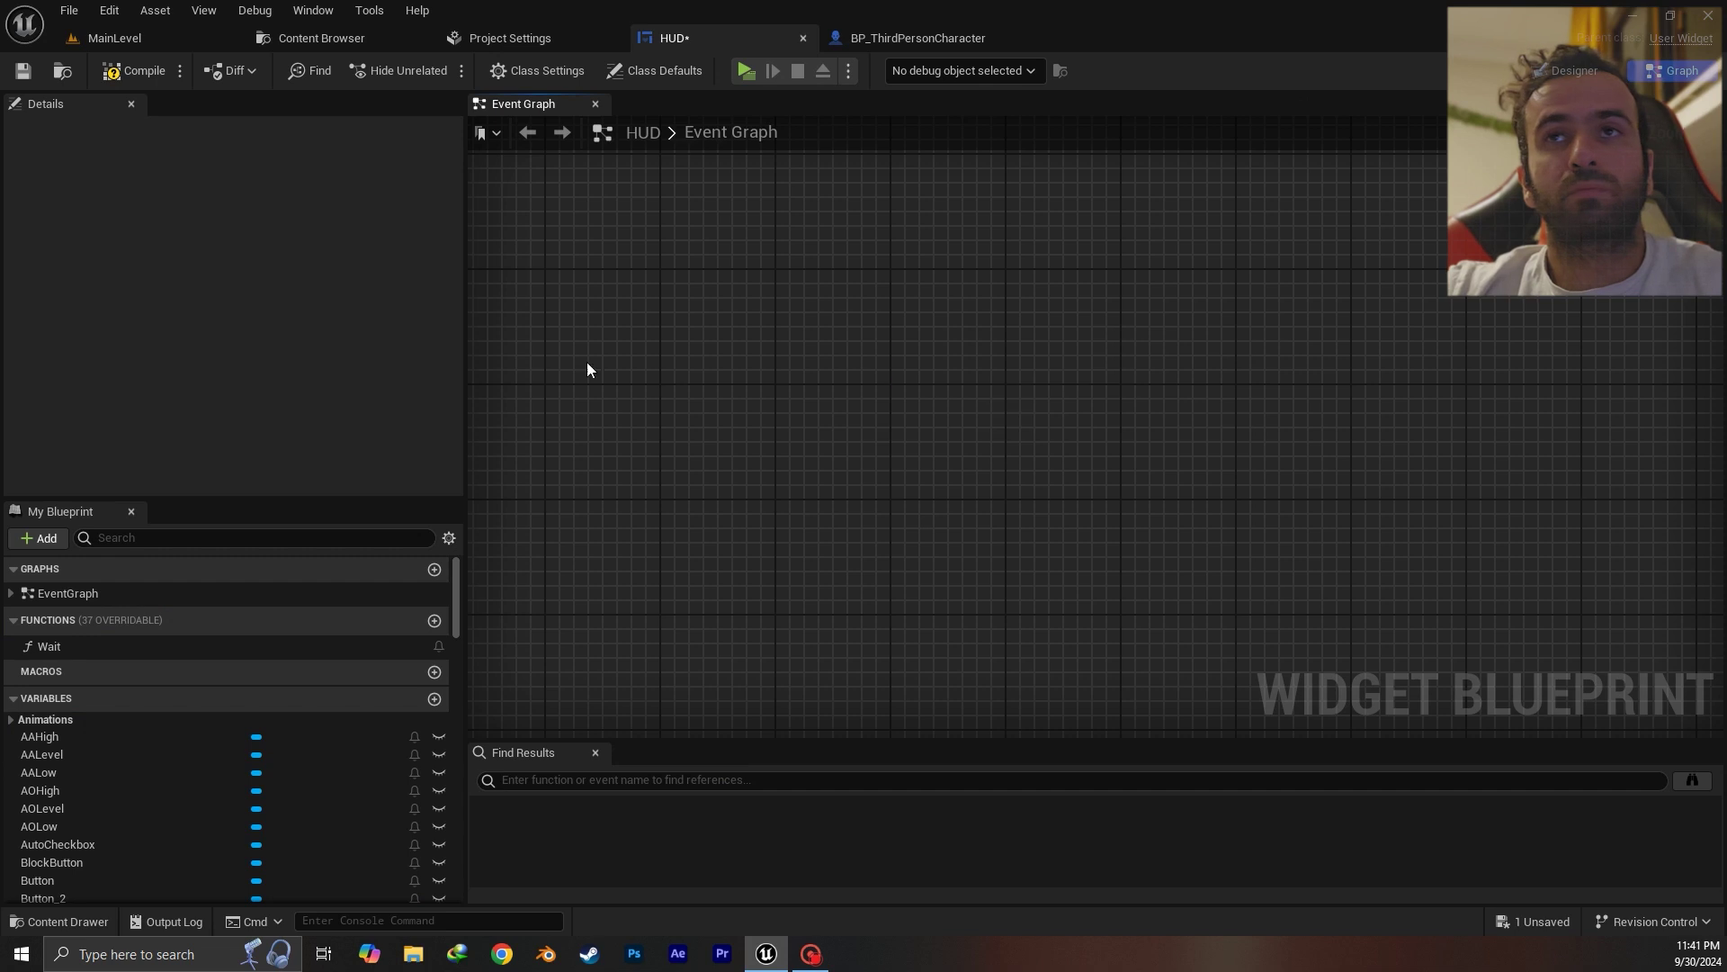
click(22, 73)
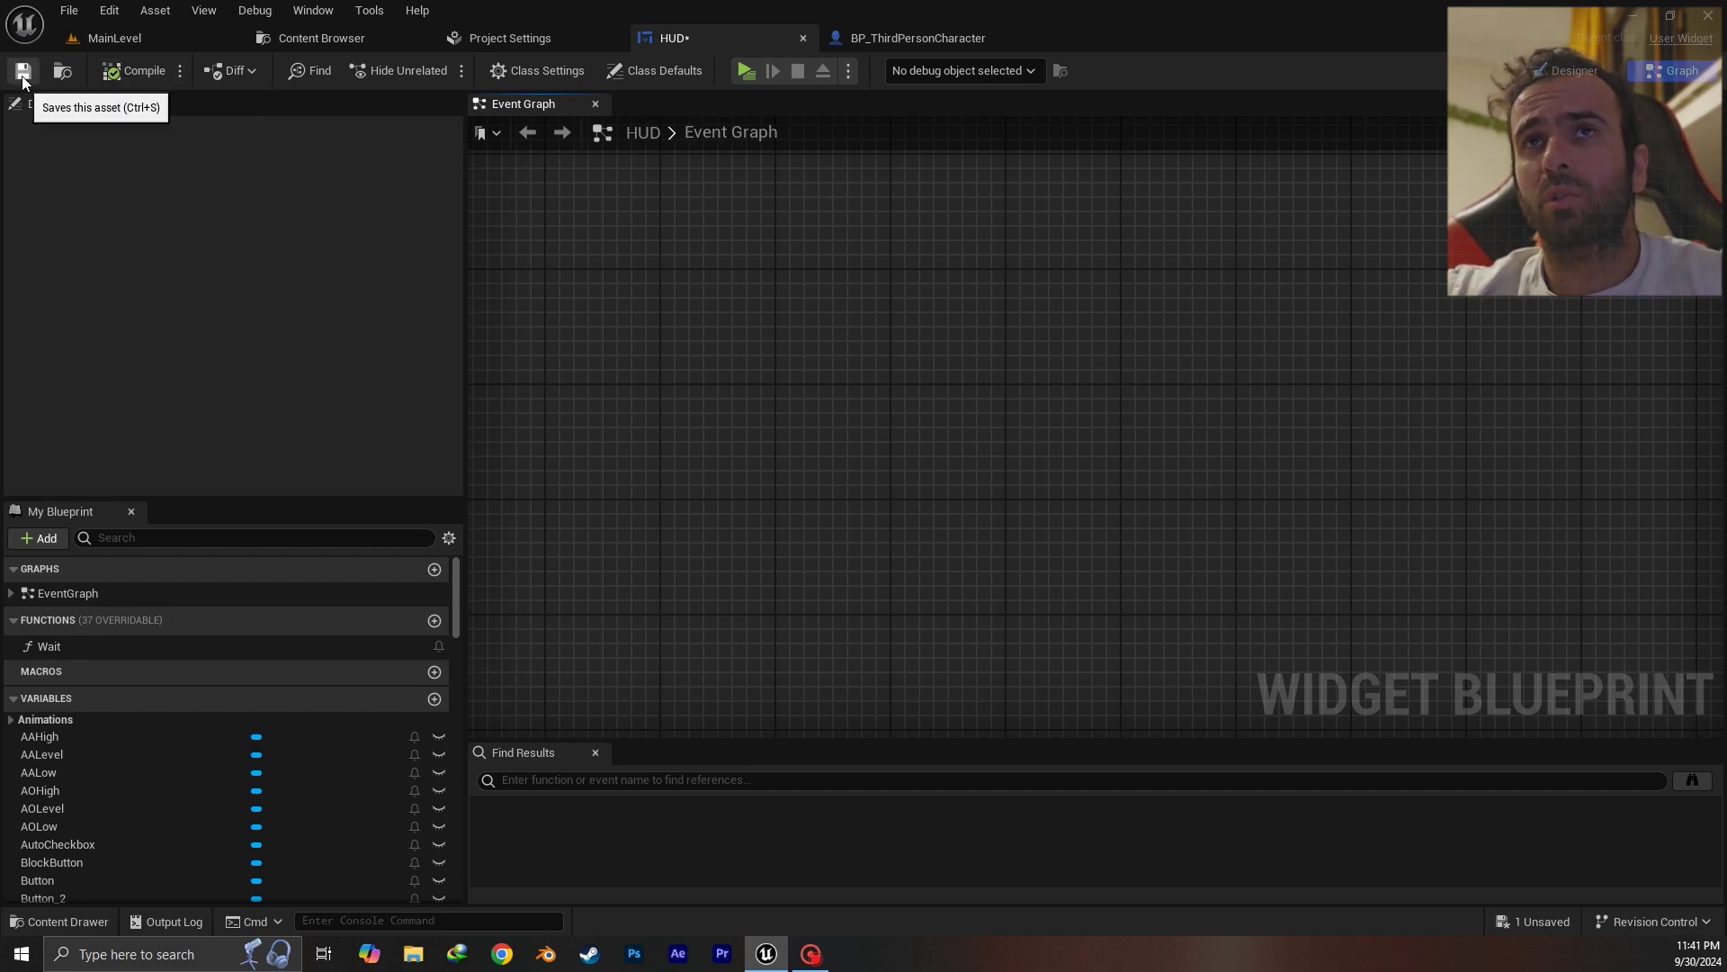
click(90, 41)
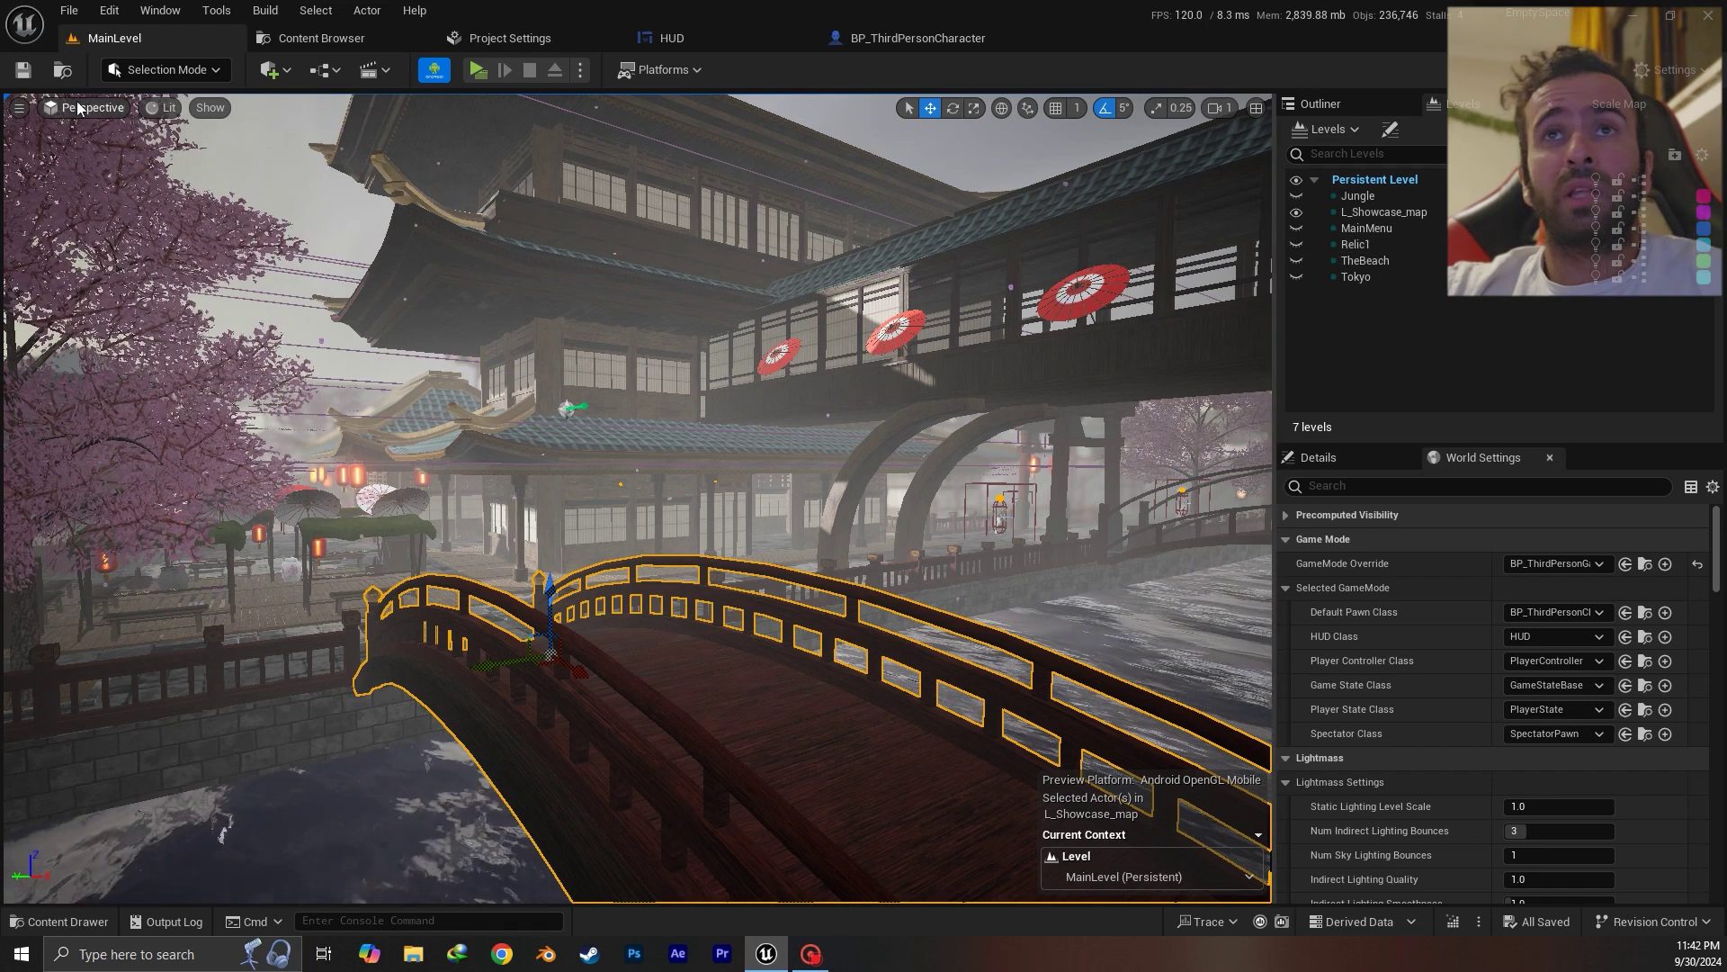
Browse the File menu and the Levels panel's add-existing-level dialog, cancelling without adding anything
click(70, 11)
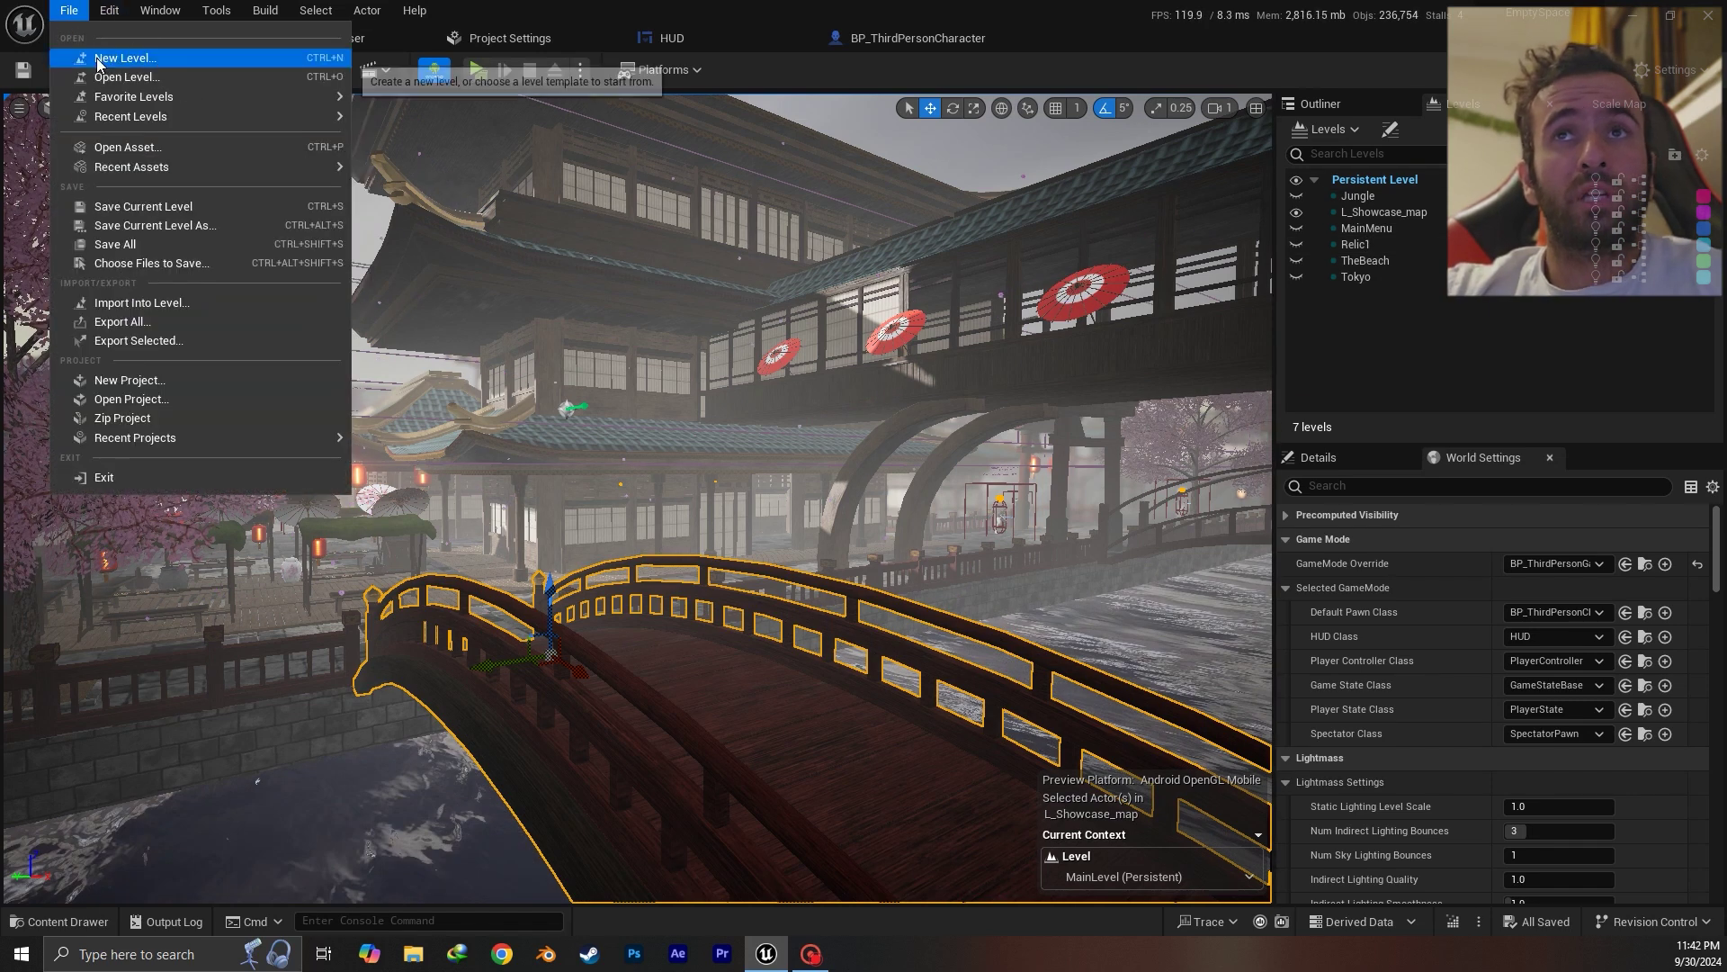
click(1374, 332)
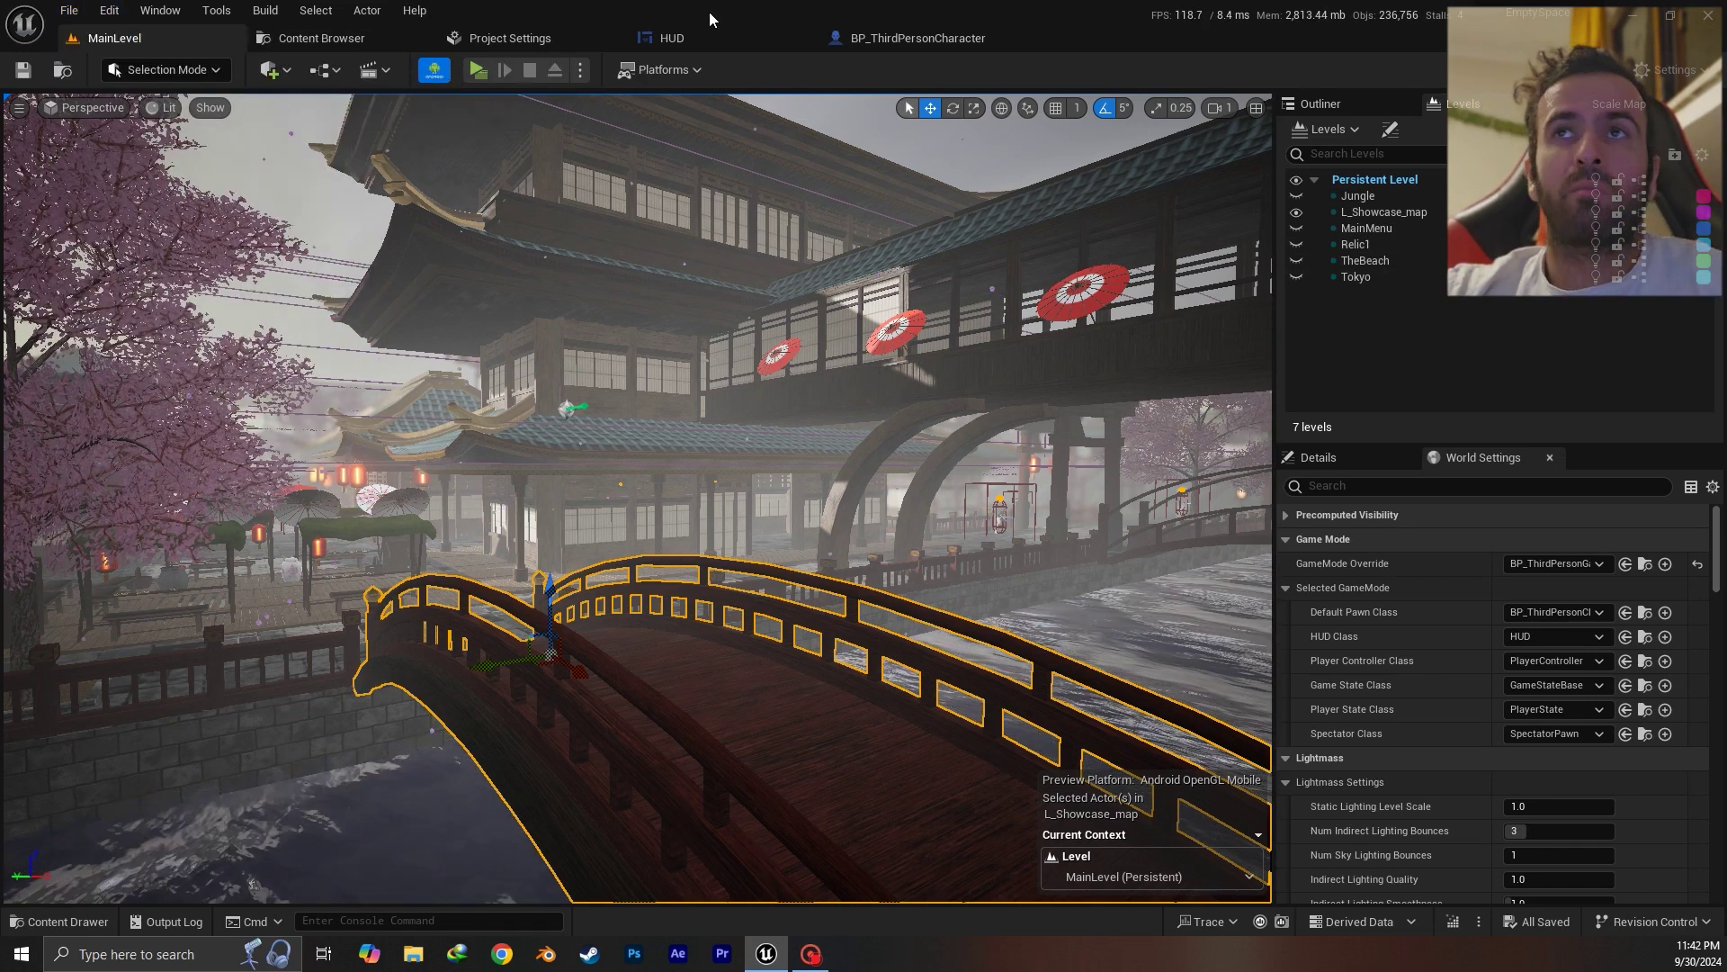
click(1355, 129)
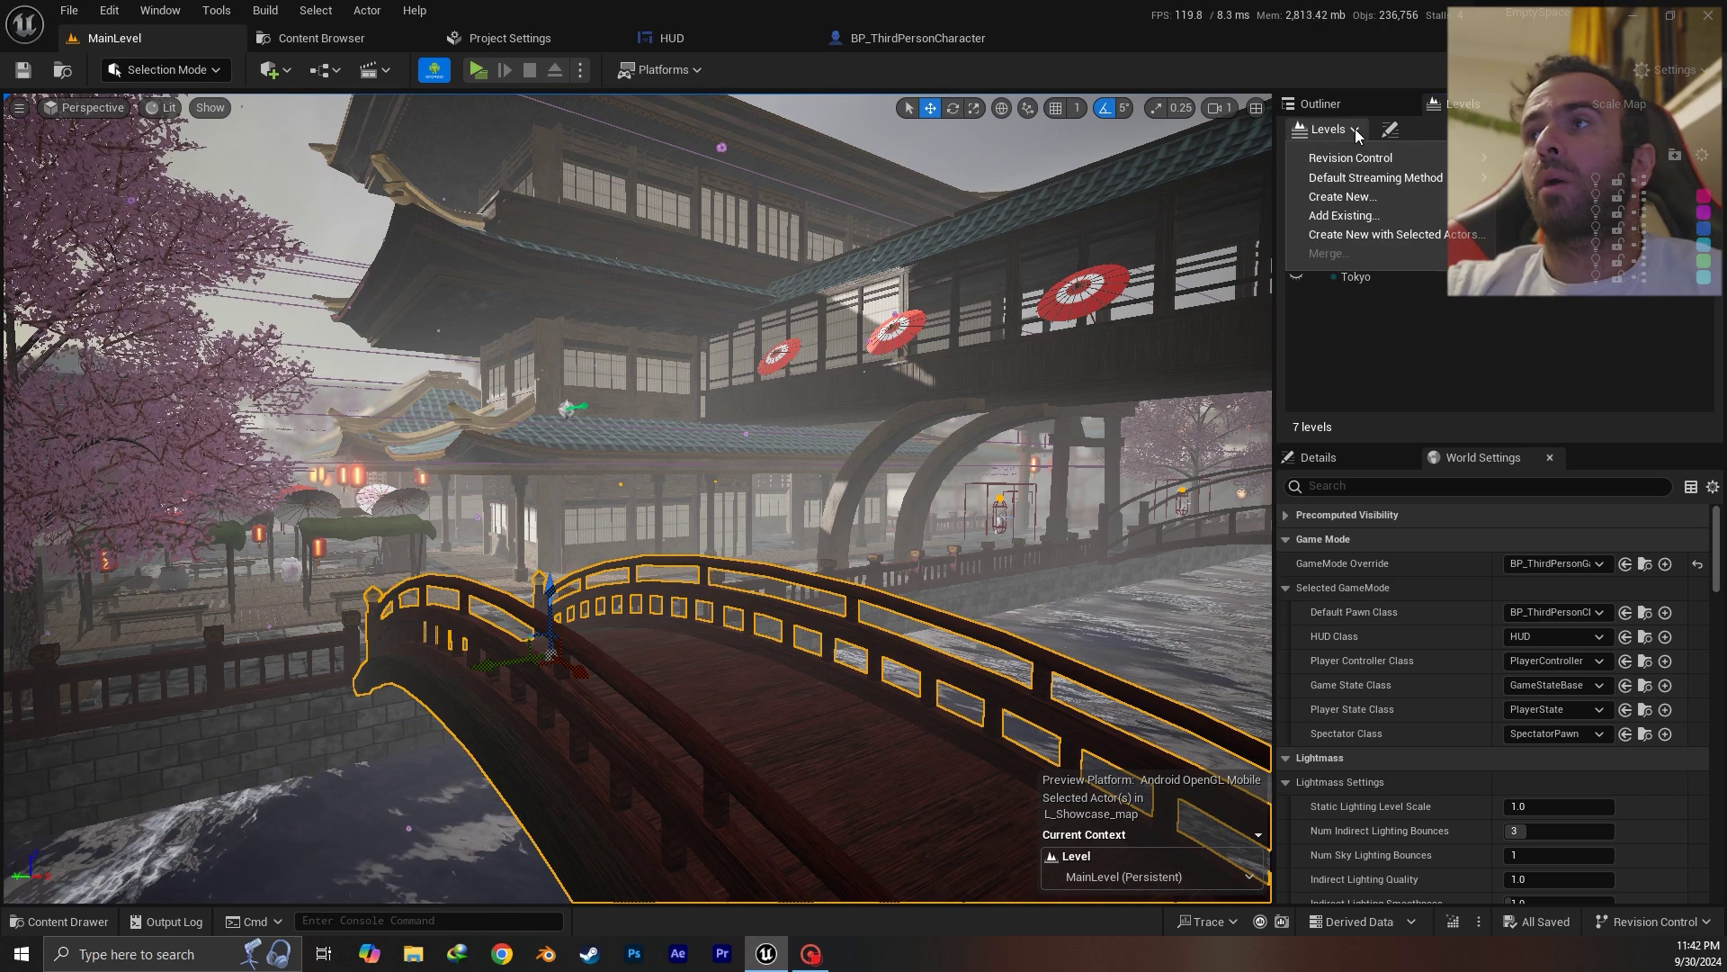
click(1354, 219)
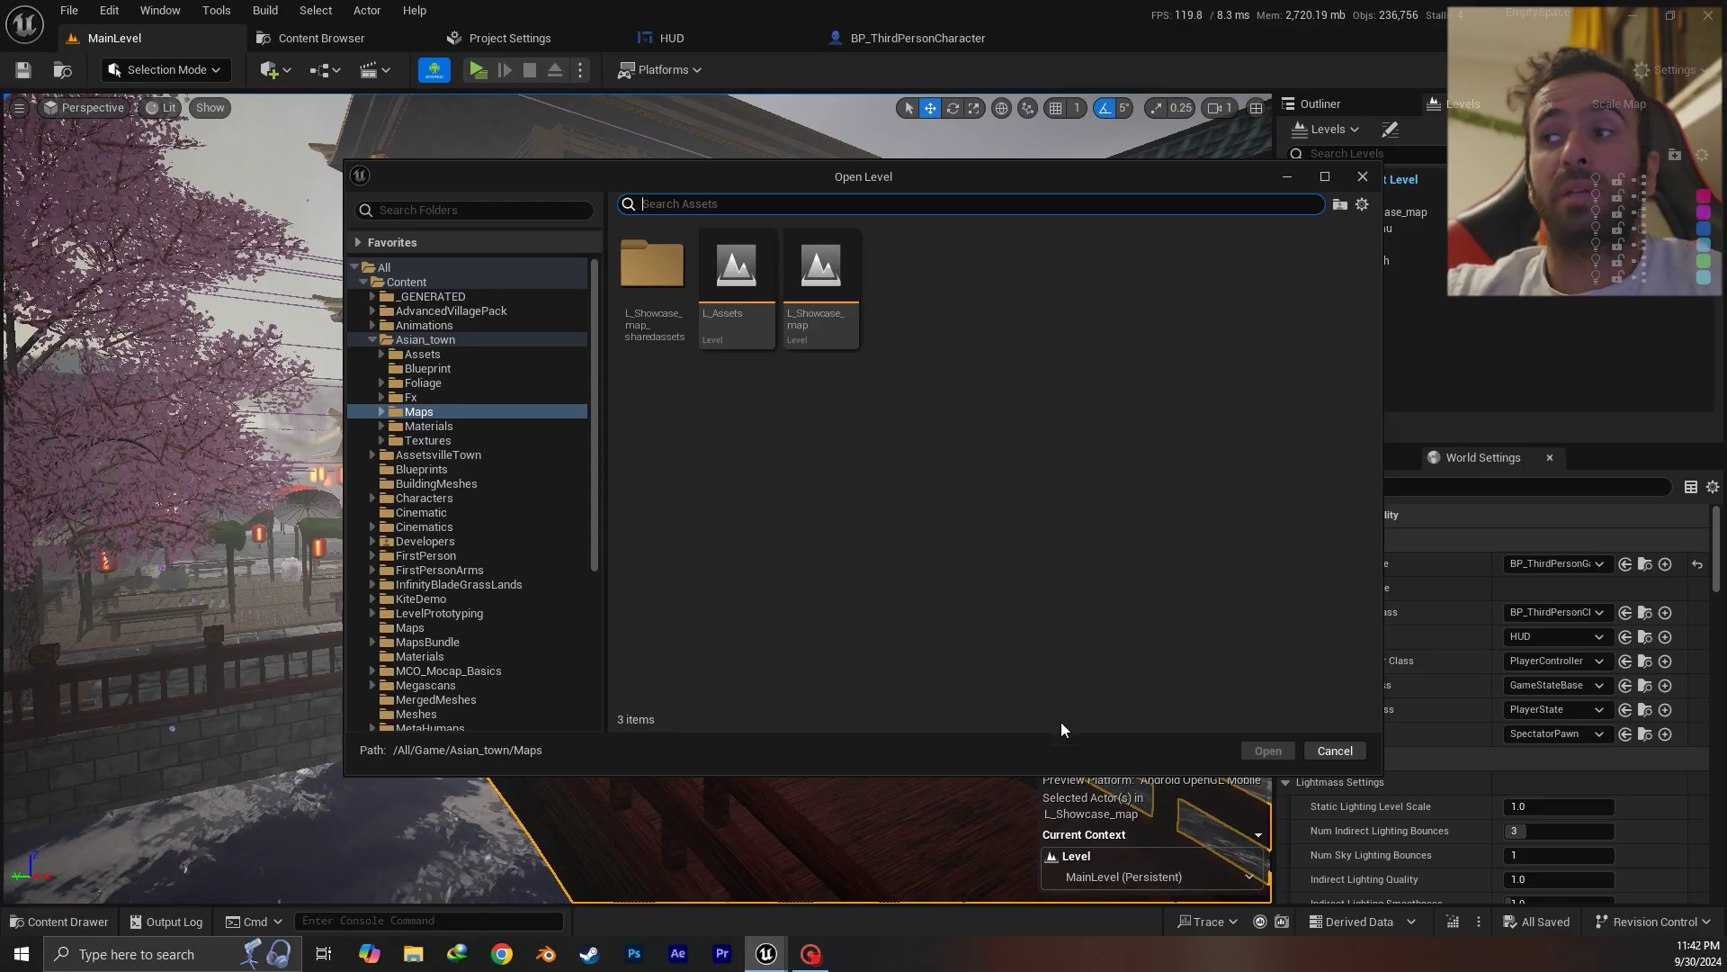
click(1311, 751)
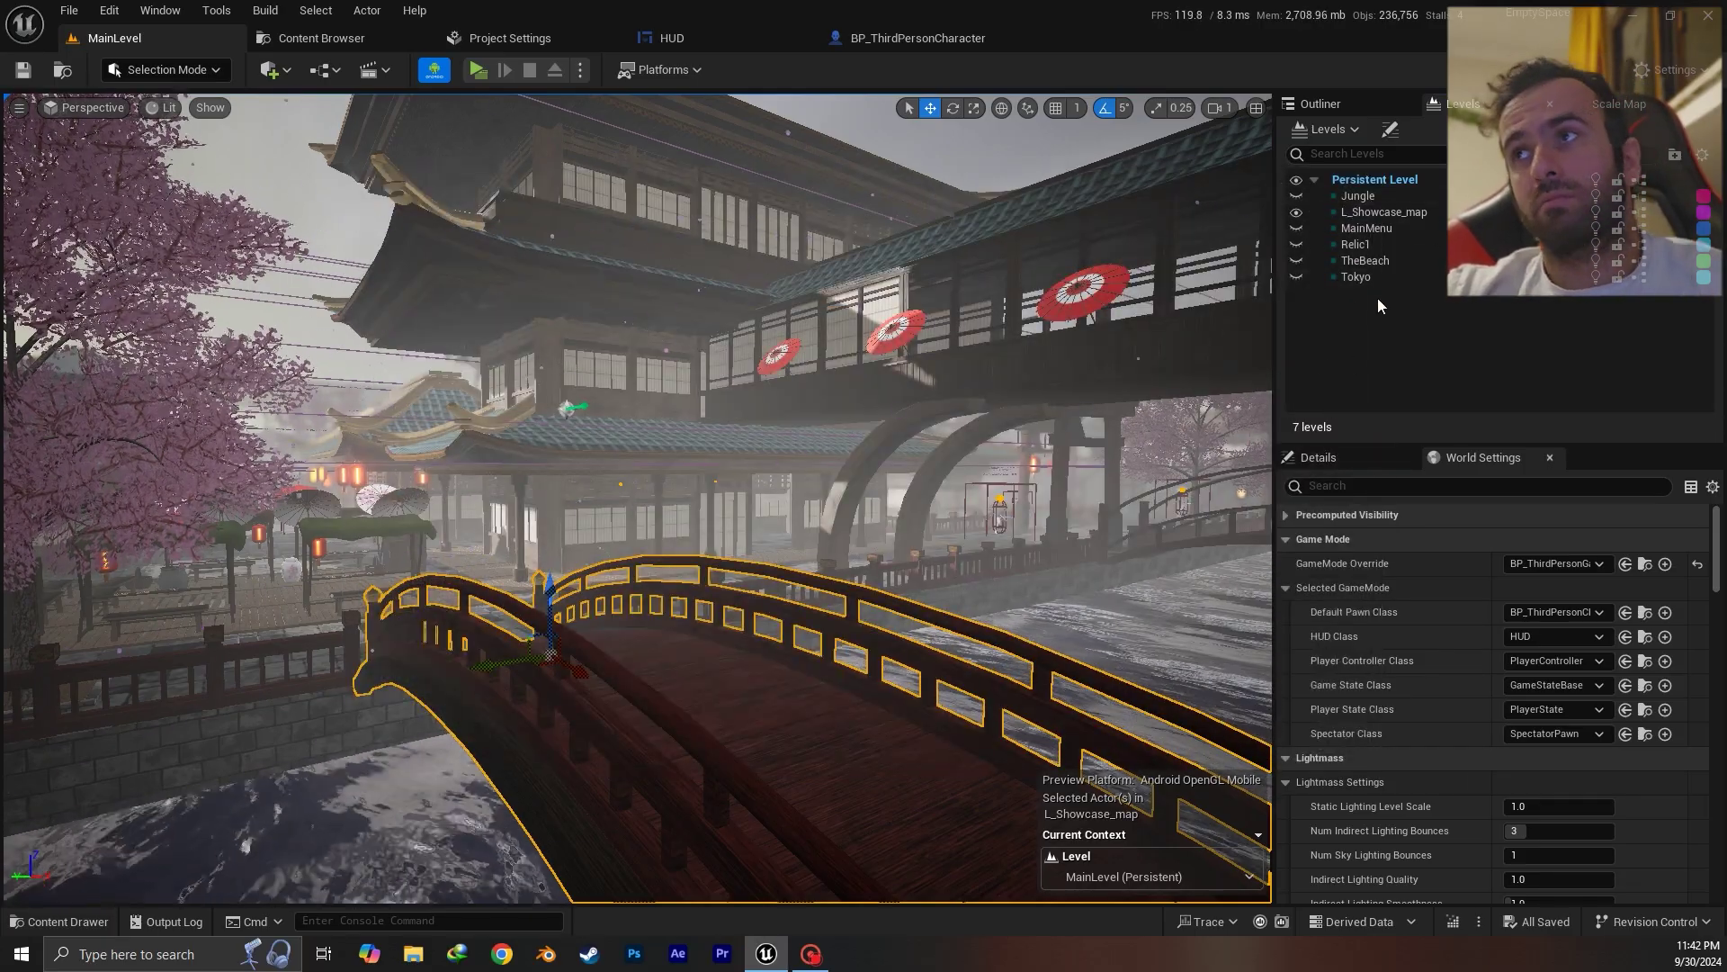
Make Jungle the current level, hide it, and review its Level Details streaming options
double_click(1369, 194)
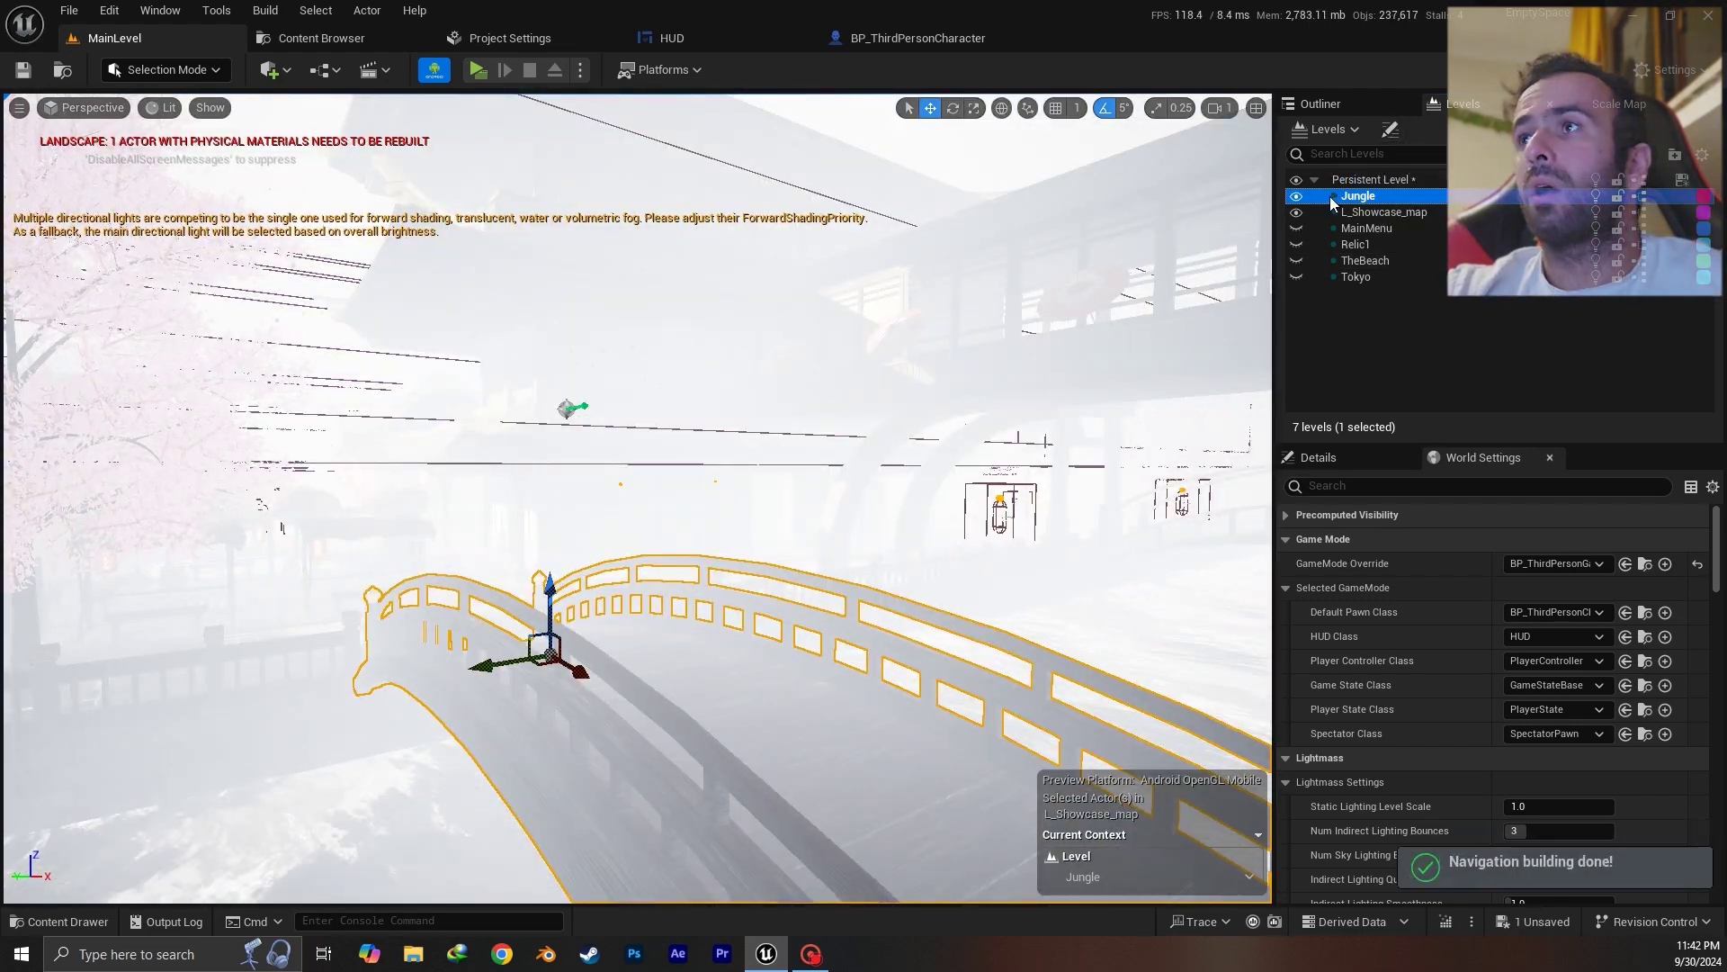
click(1296, 195)
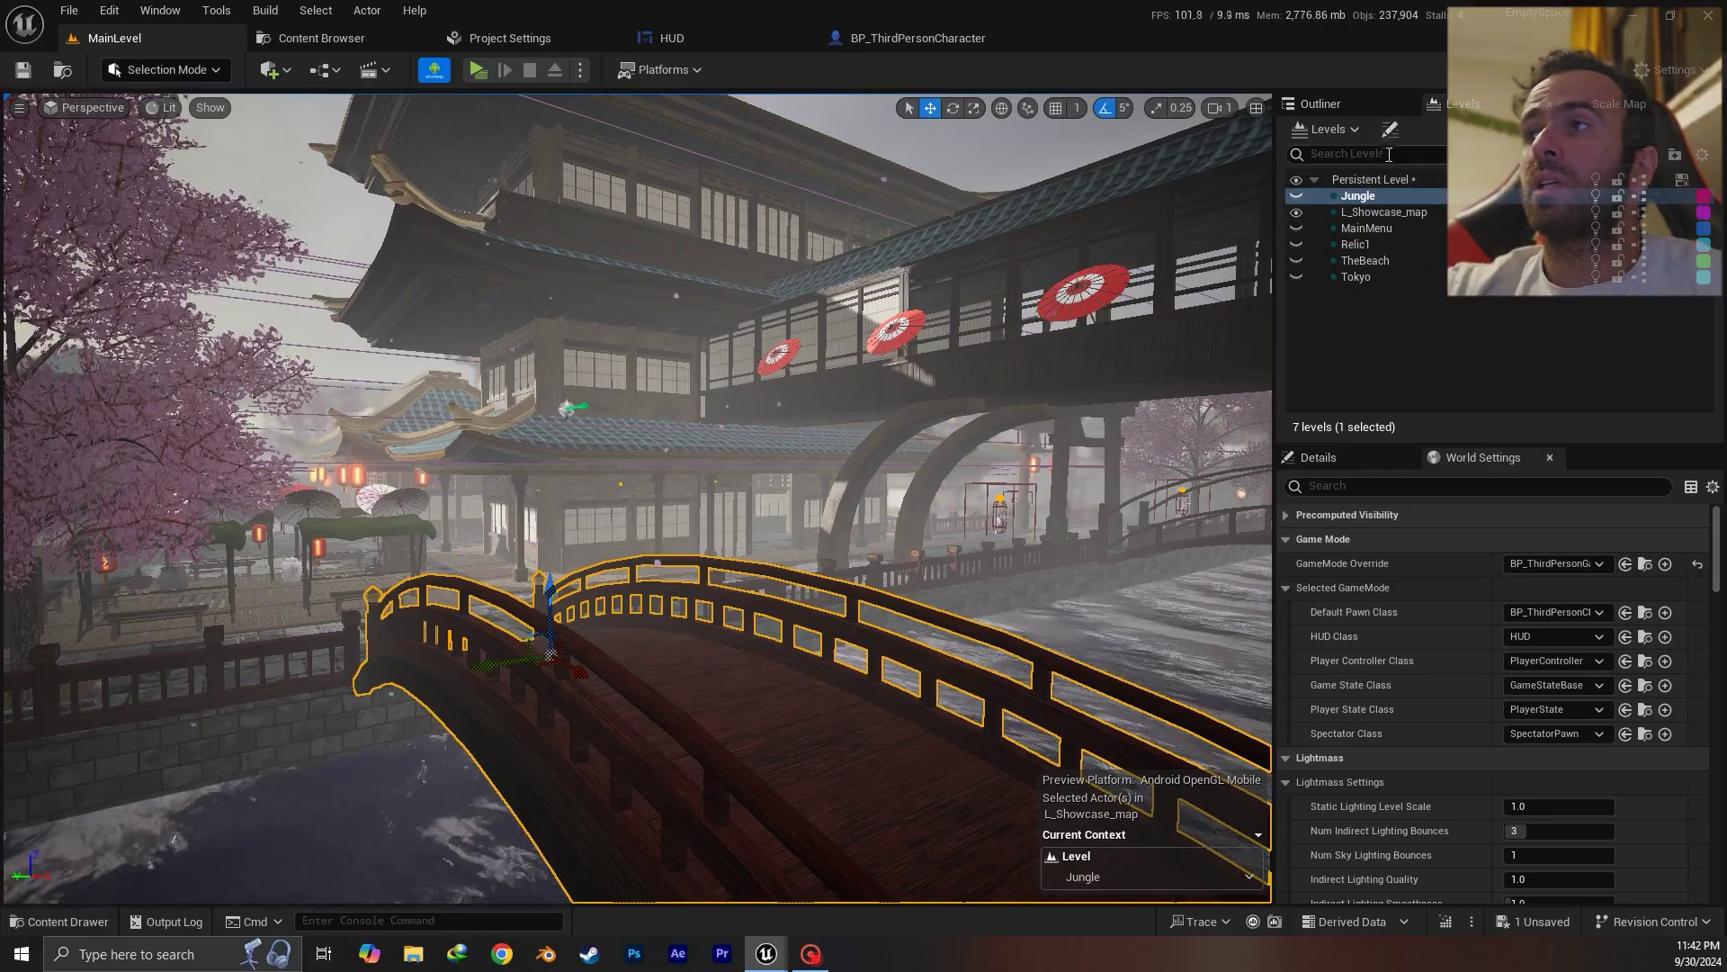
double_click(1358, 195)
drag(707, 282, 934, 221)
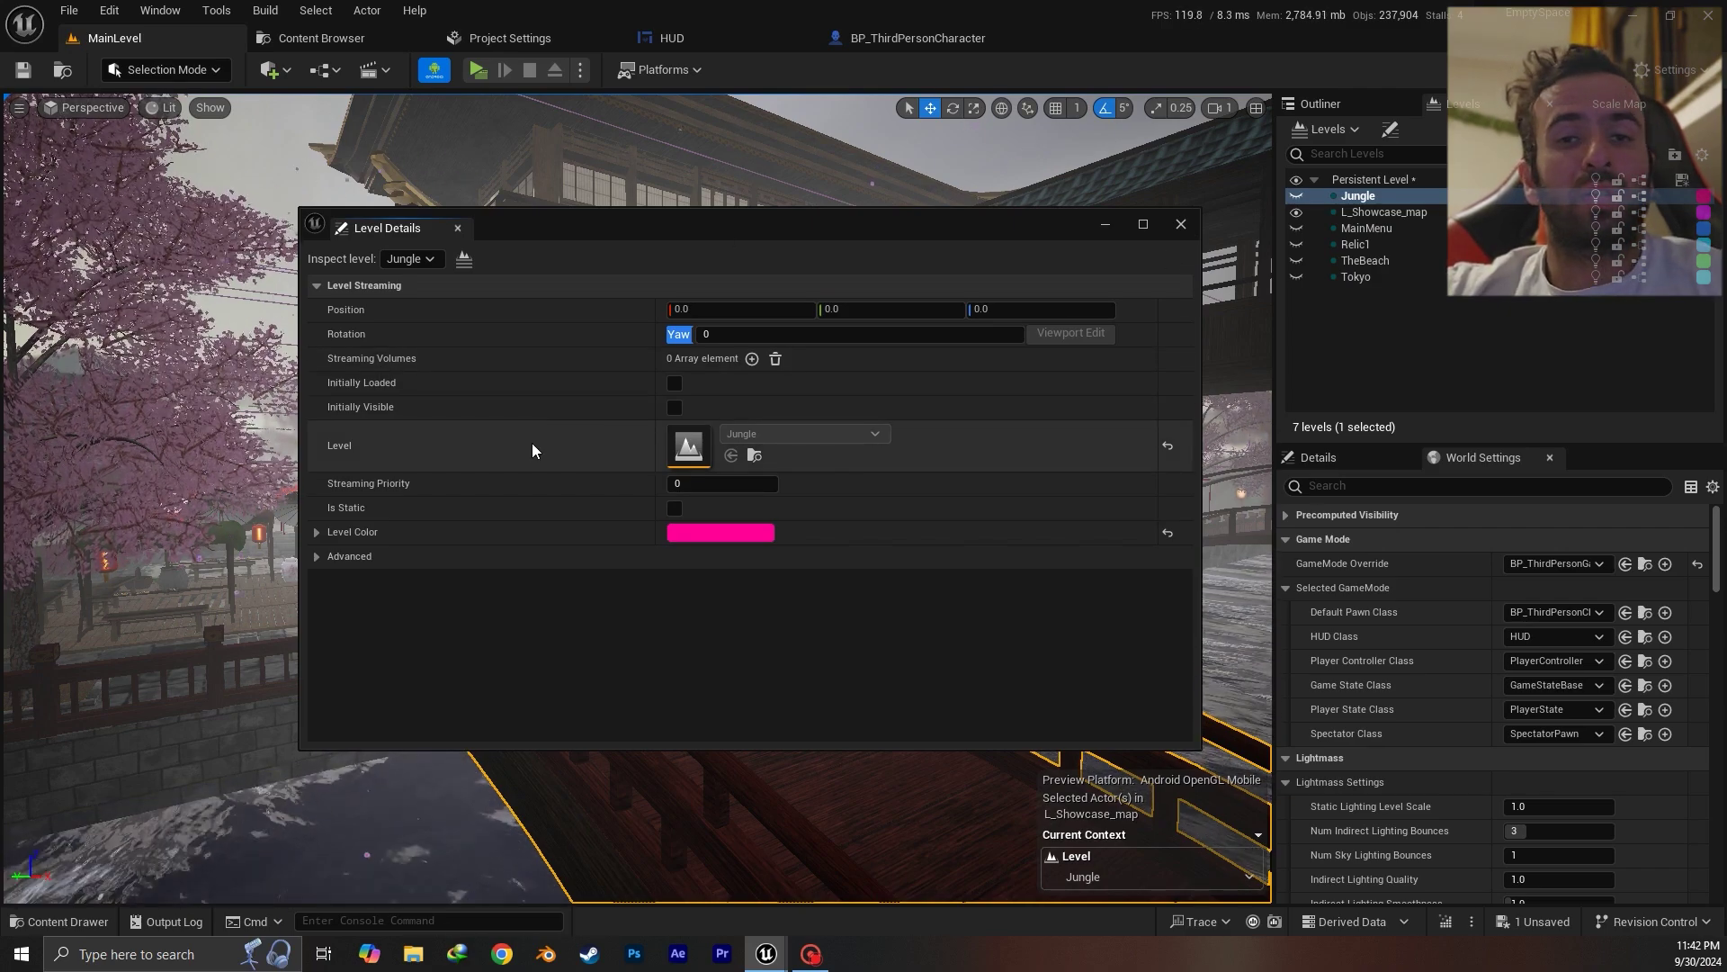
click(1181, 225)
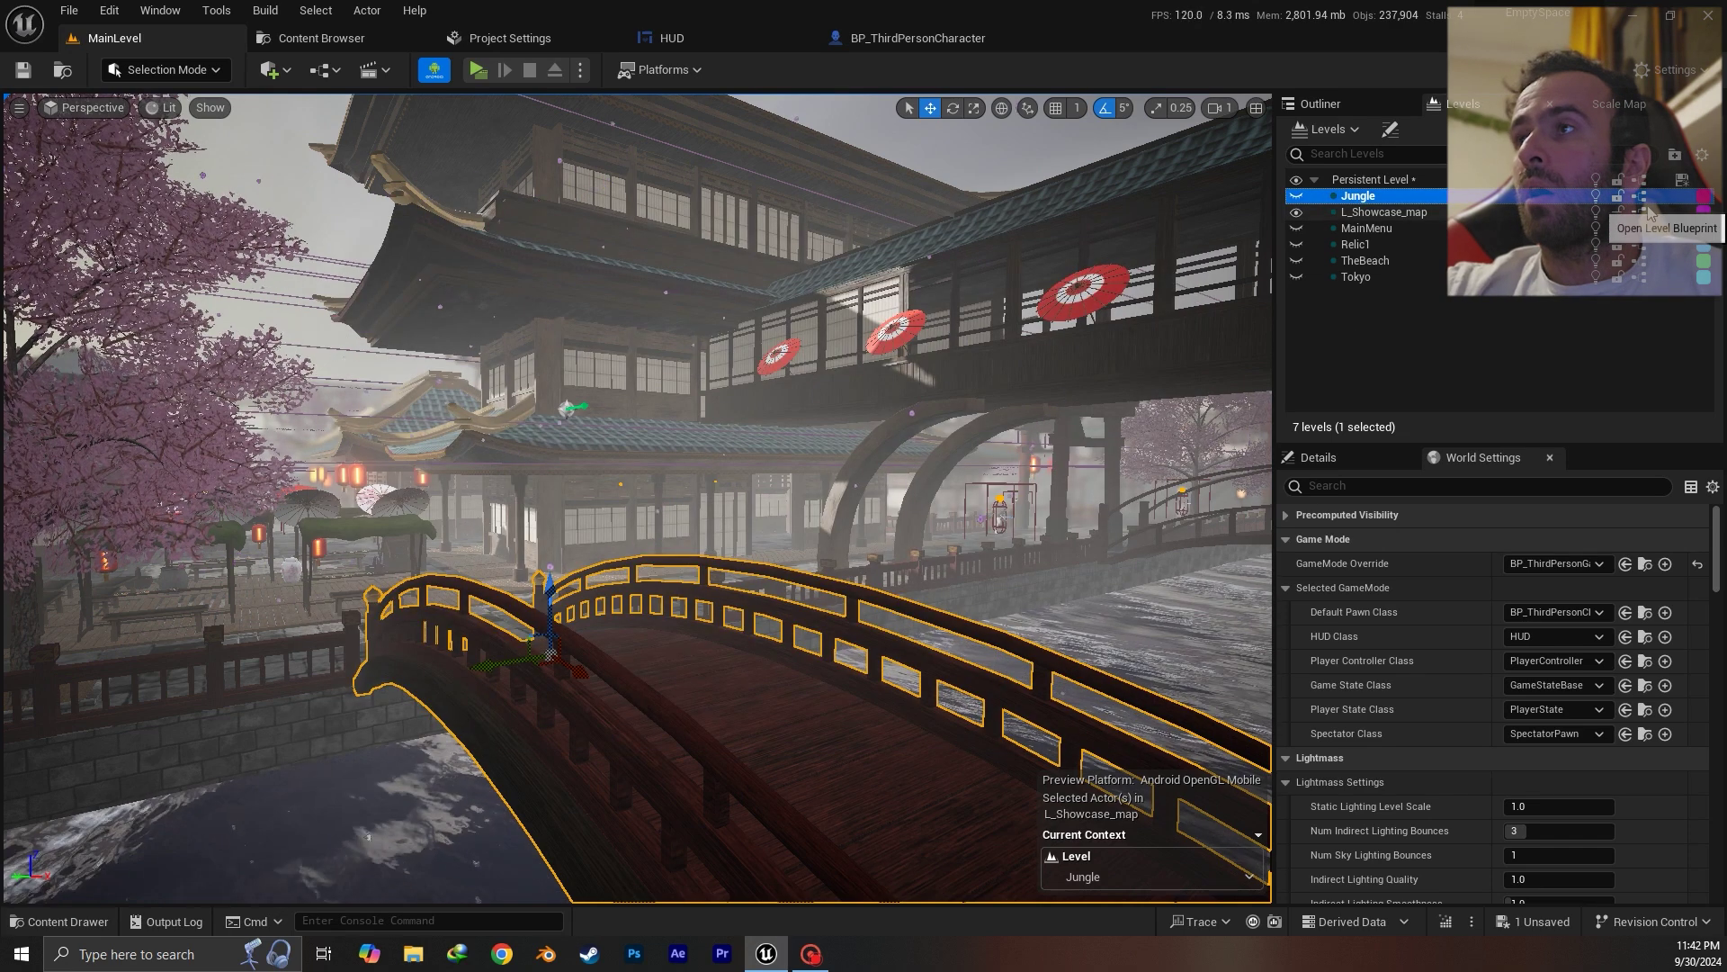
right_click(1361, 198)
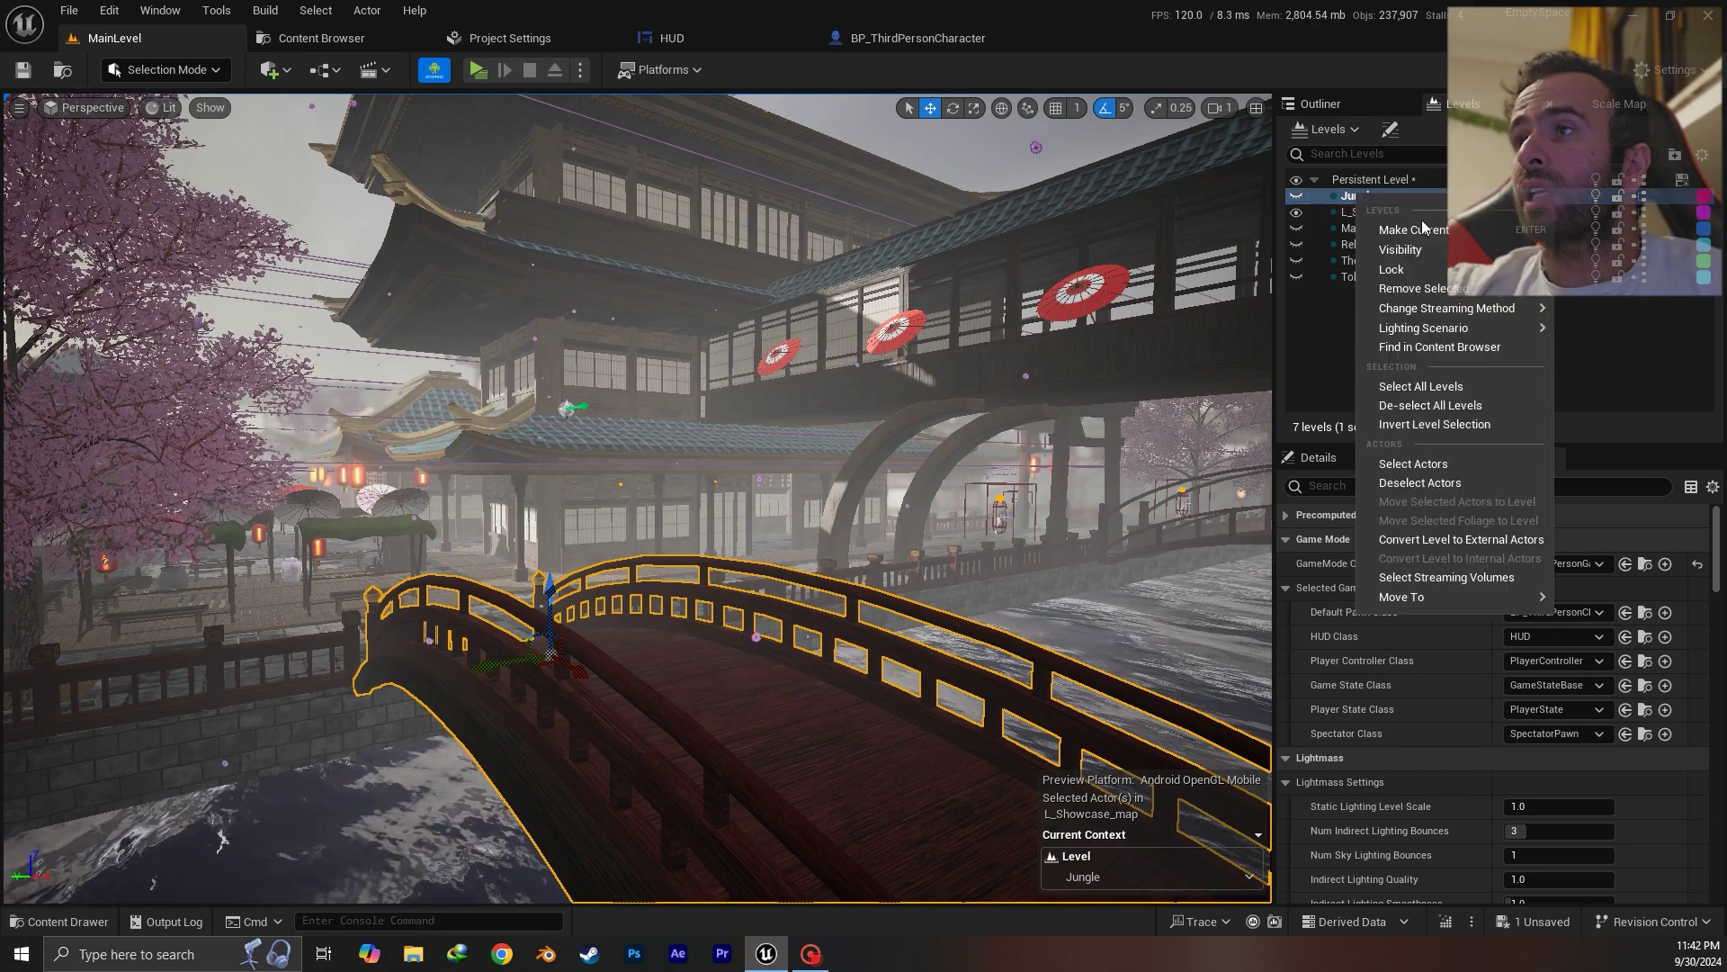
mouse_move(1530, 308)
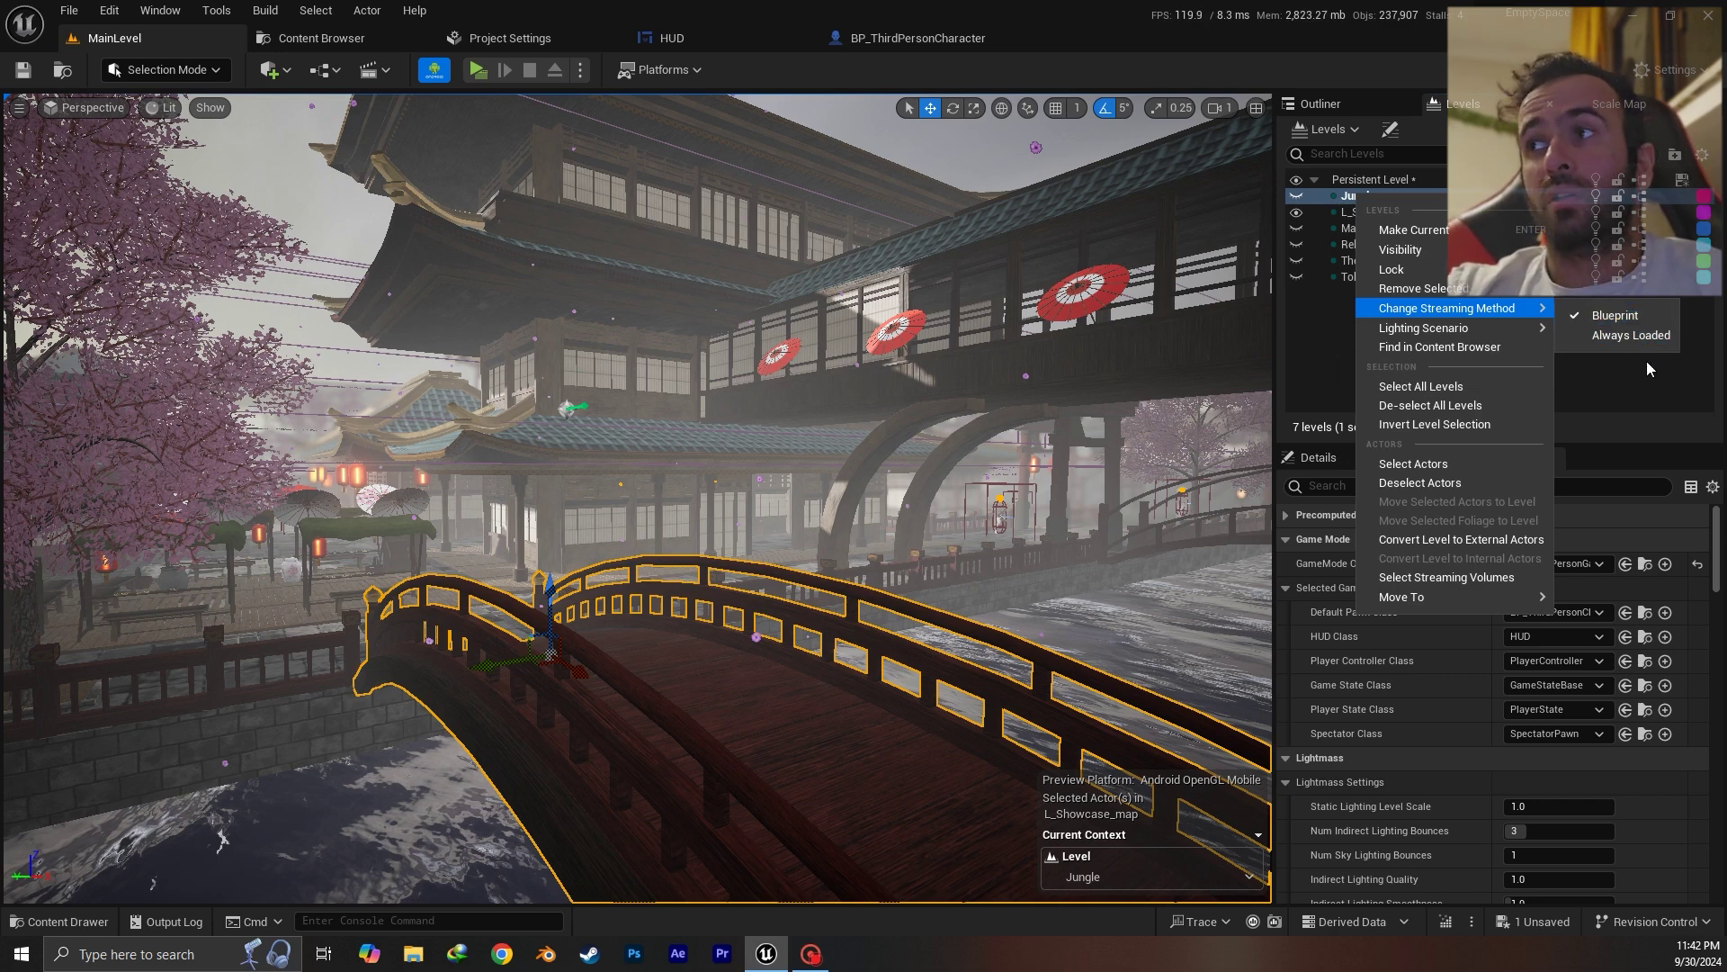
click(1611, 382)
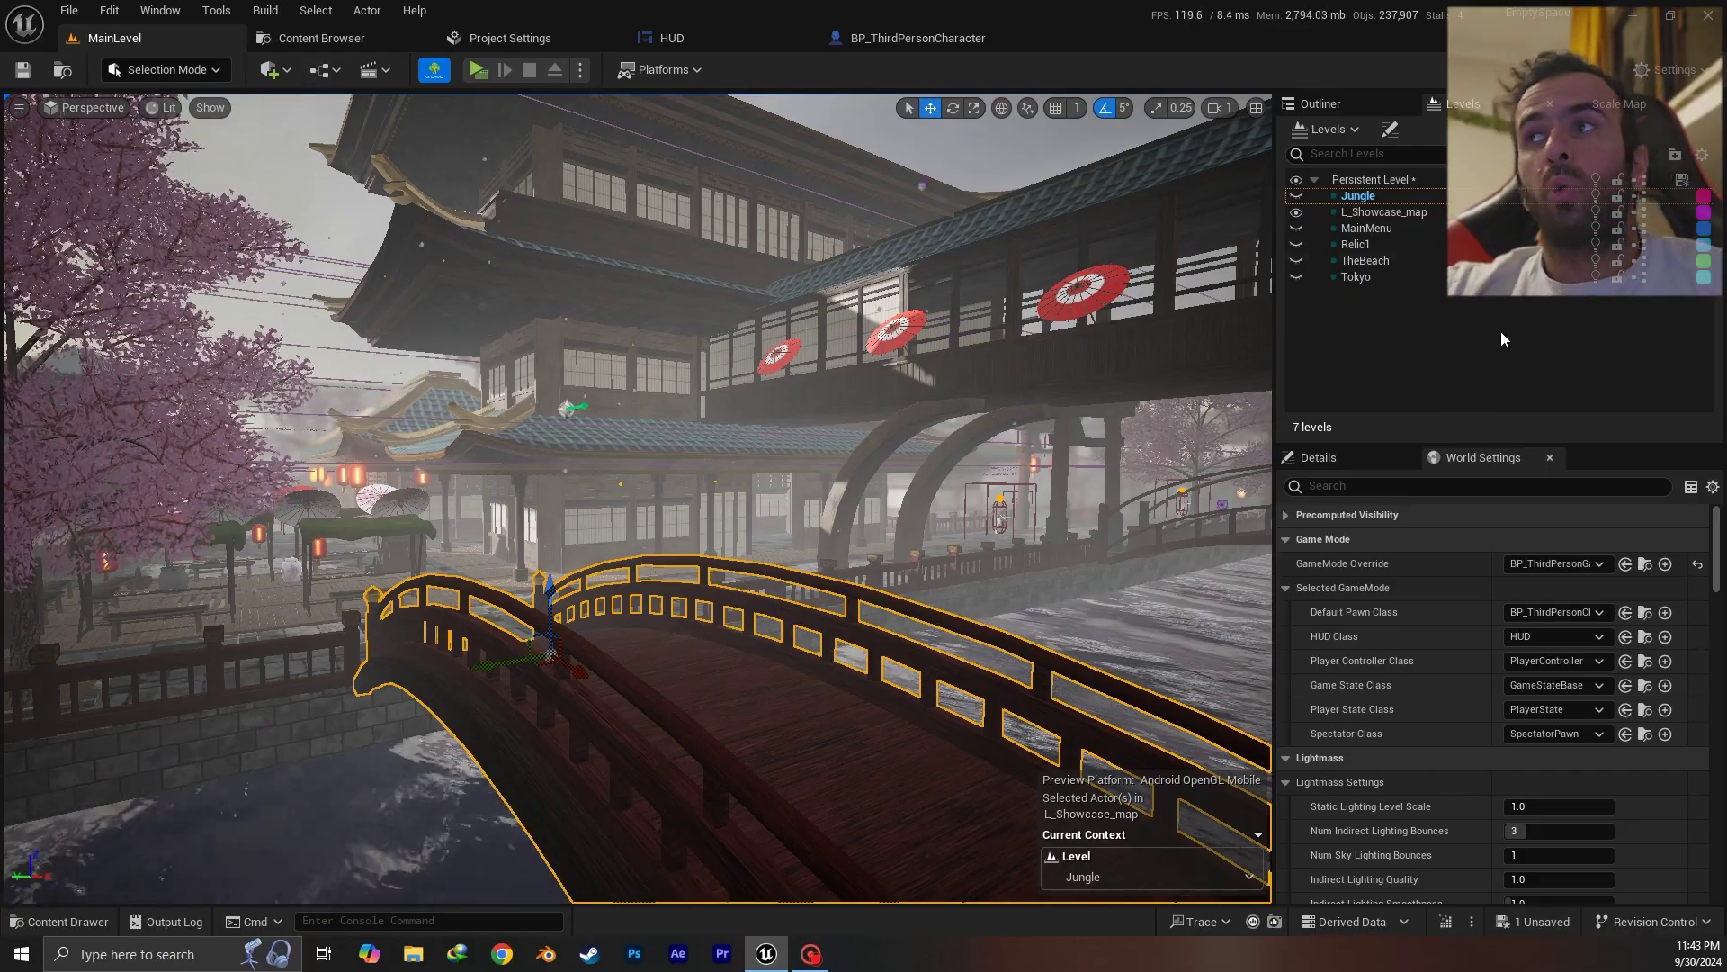
click(338, 68)
click(420, 222)
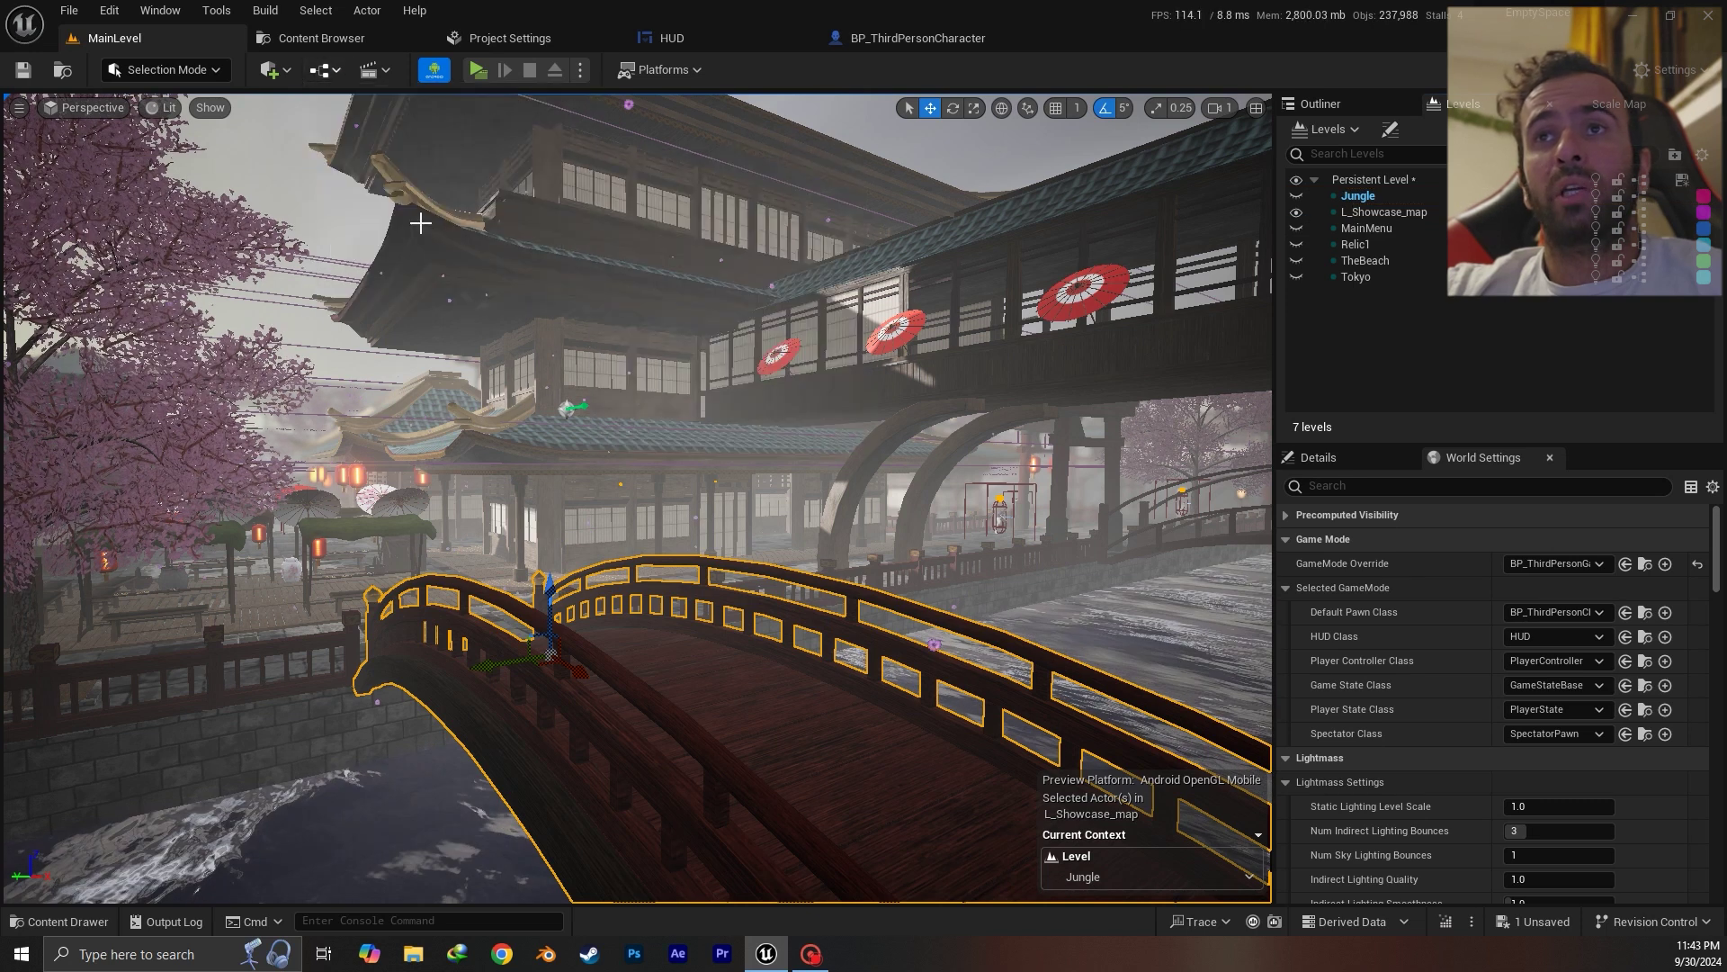
Pan and zoom the MainLevel Level Blueprint to frame the BeginPlay node chain
scroll(405, 390, down, 3)
right_drag(405, 389, 655, 390)
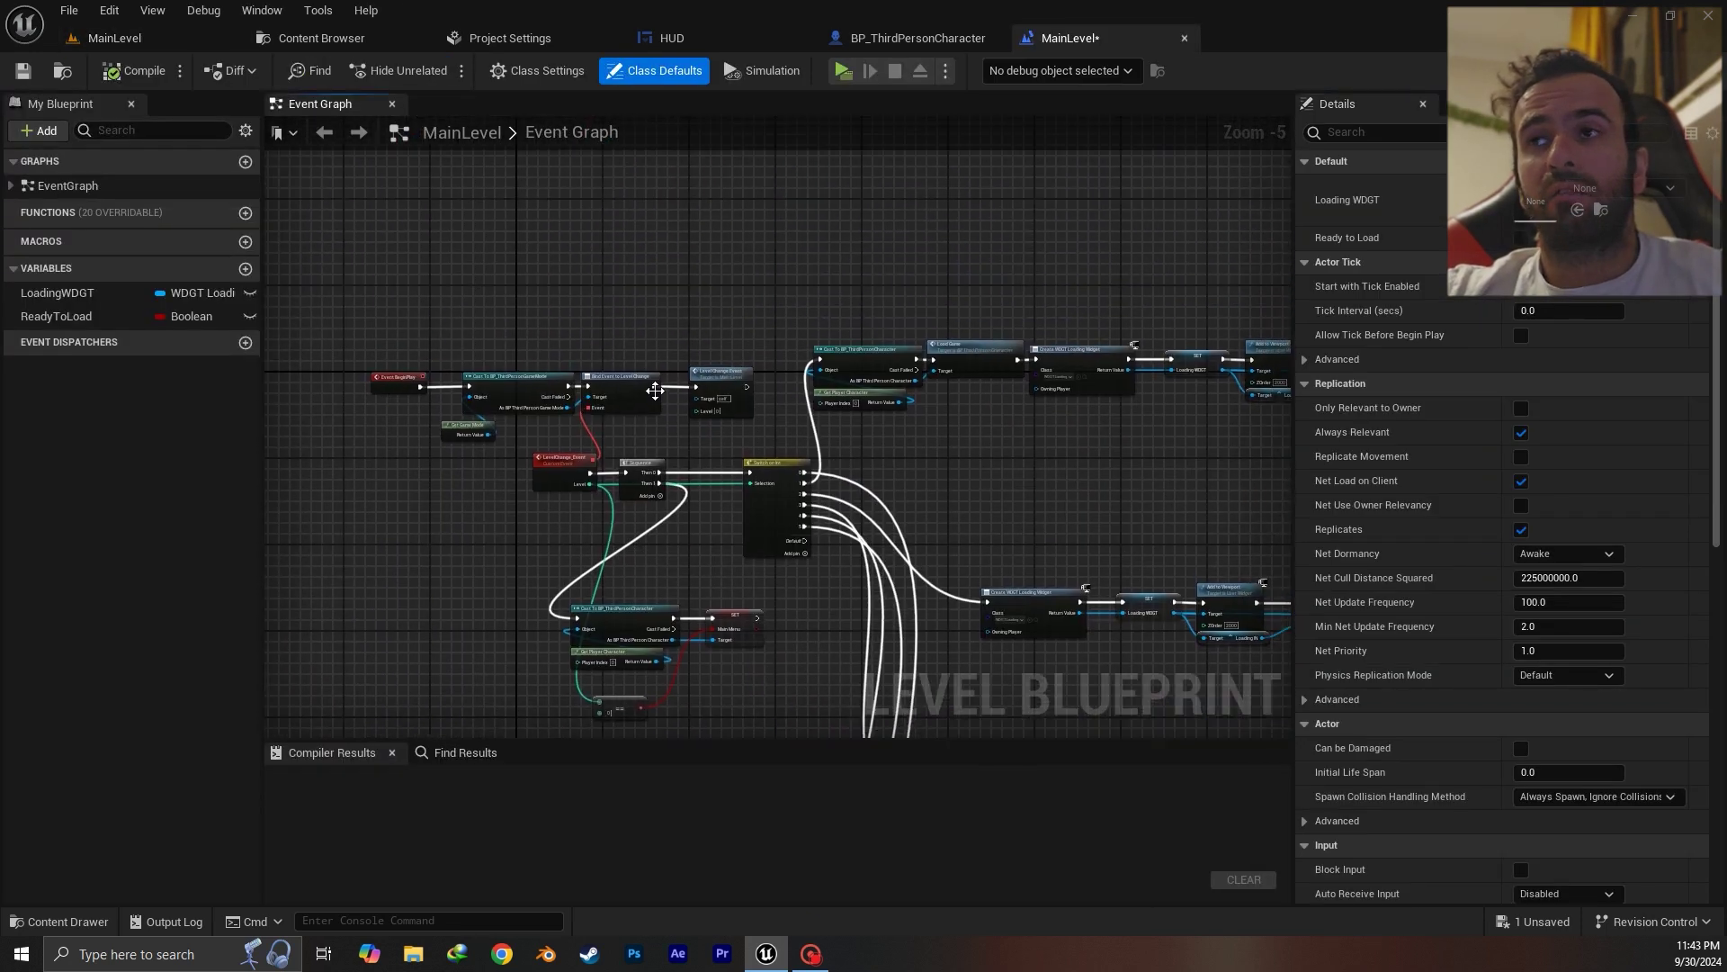
scroll(655, 389, up, 4)
right_drag(772, 400, 918, 419)
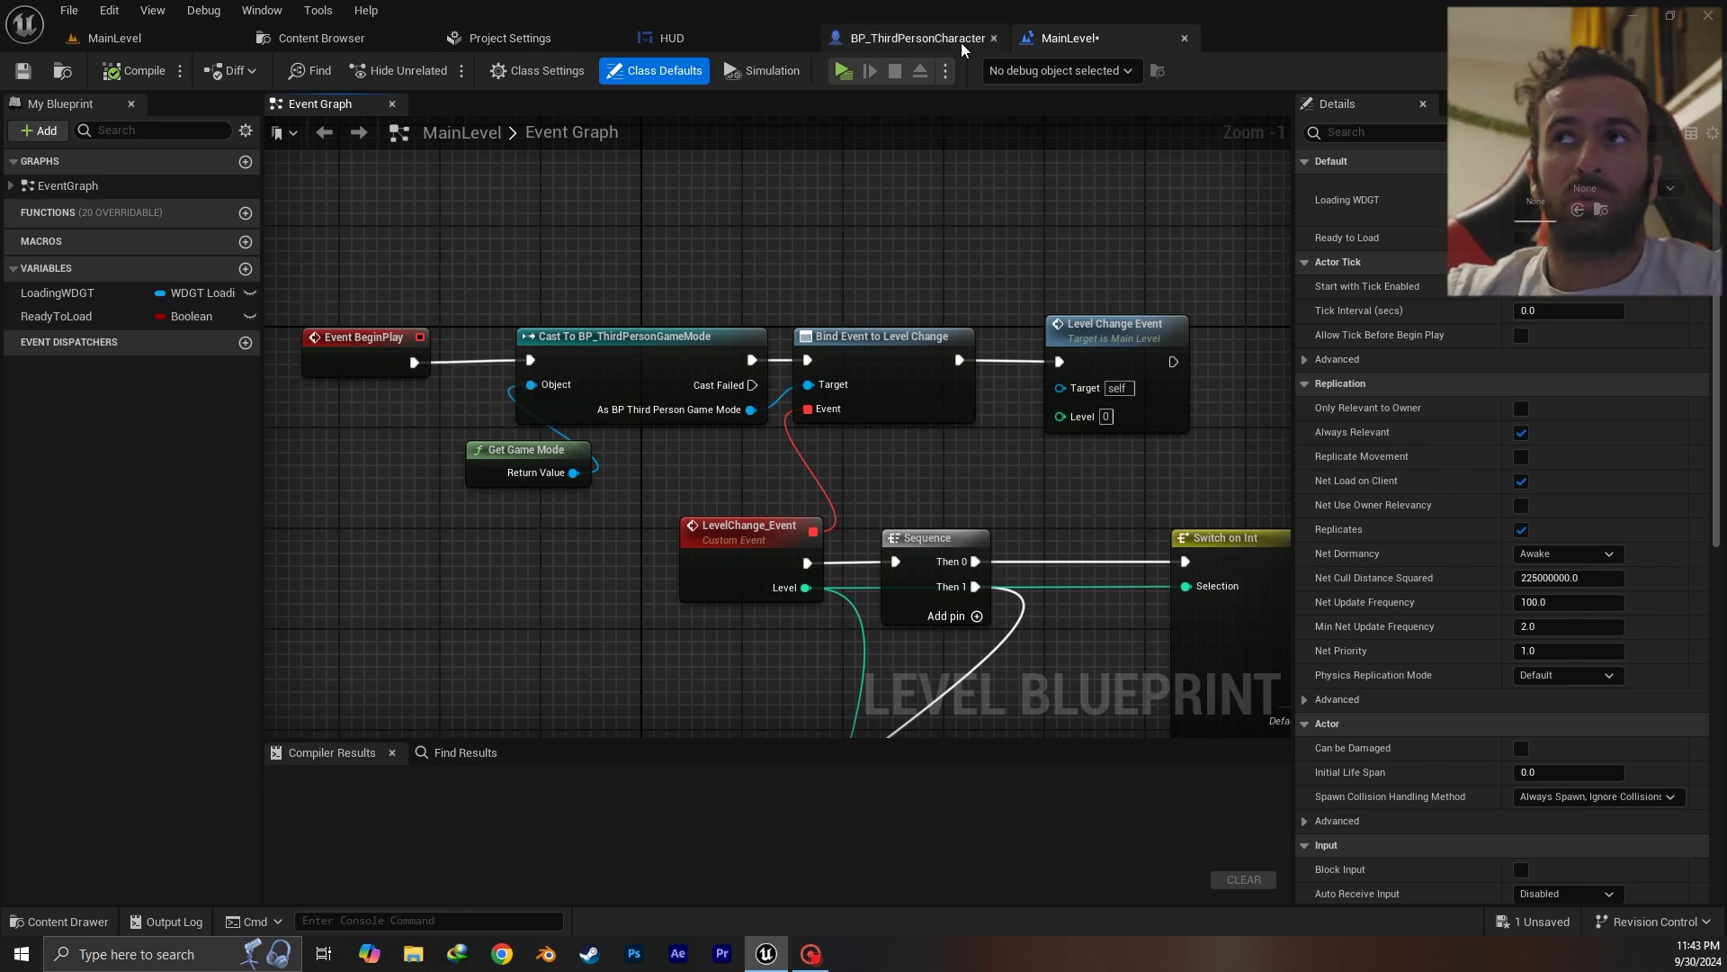
Check Project Settings' Maps & Modes page showing MainLevel as the default map
click(120, 43)
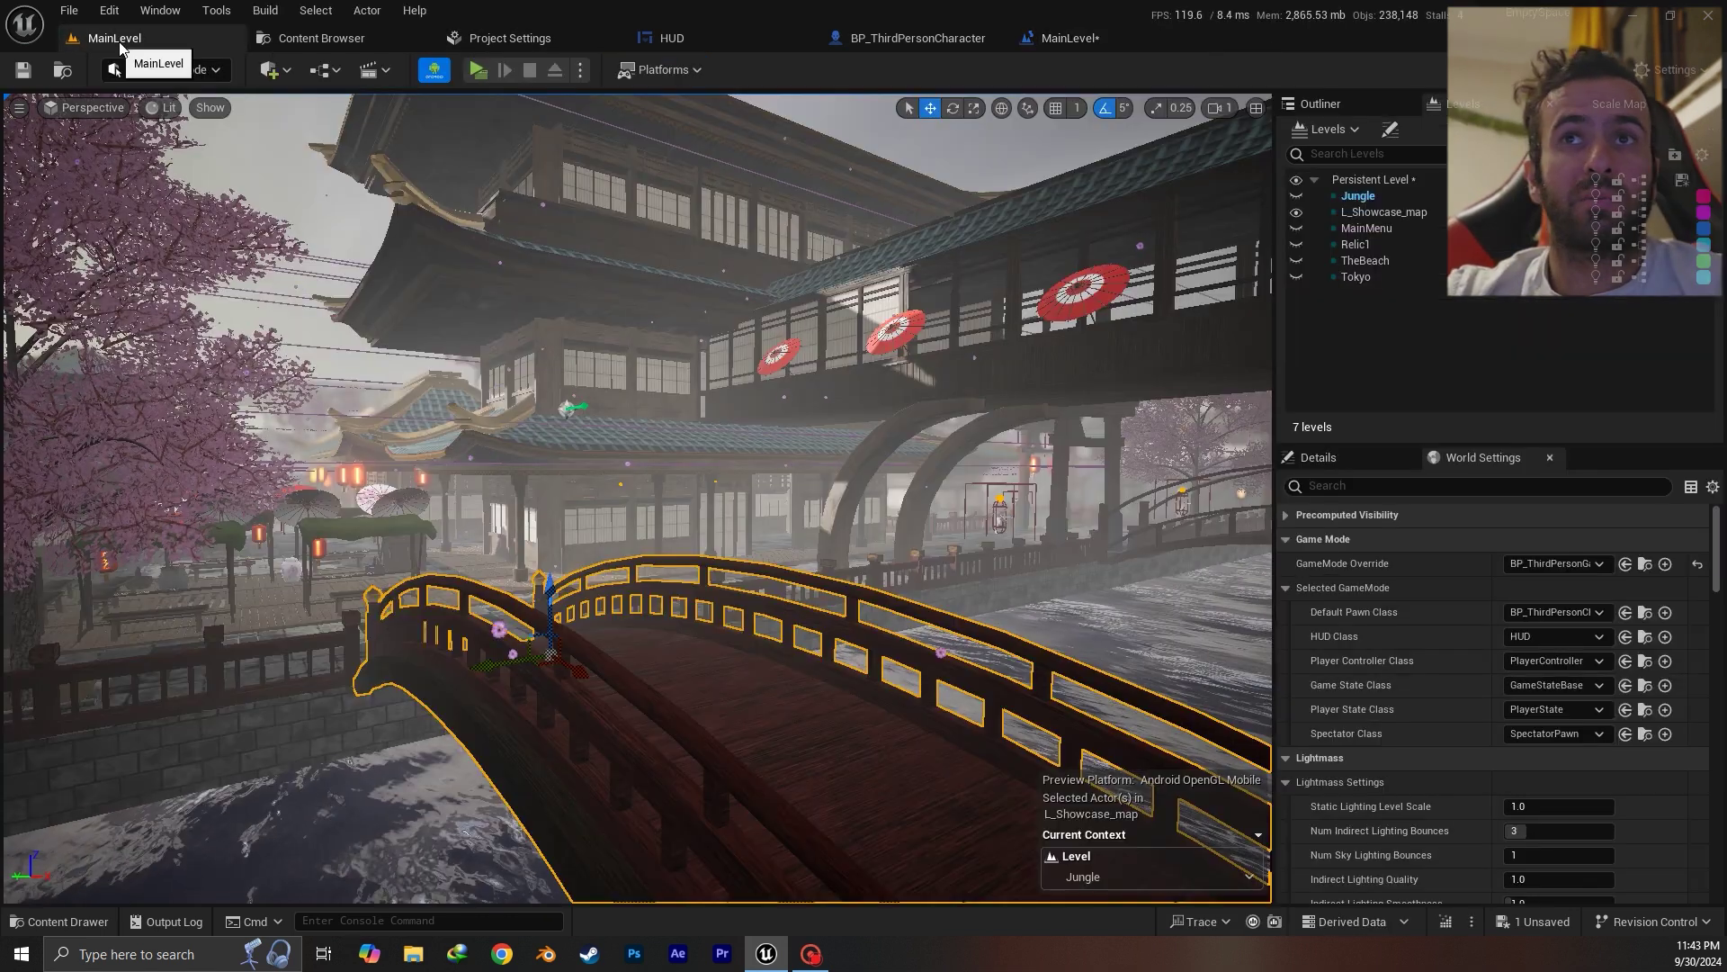
click(455, 39)
drag(272, 339, 213, 117)
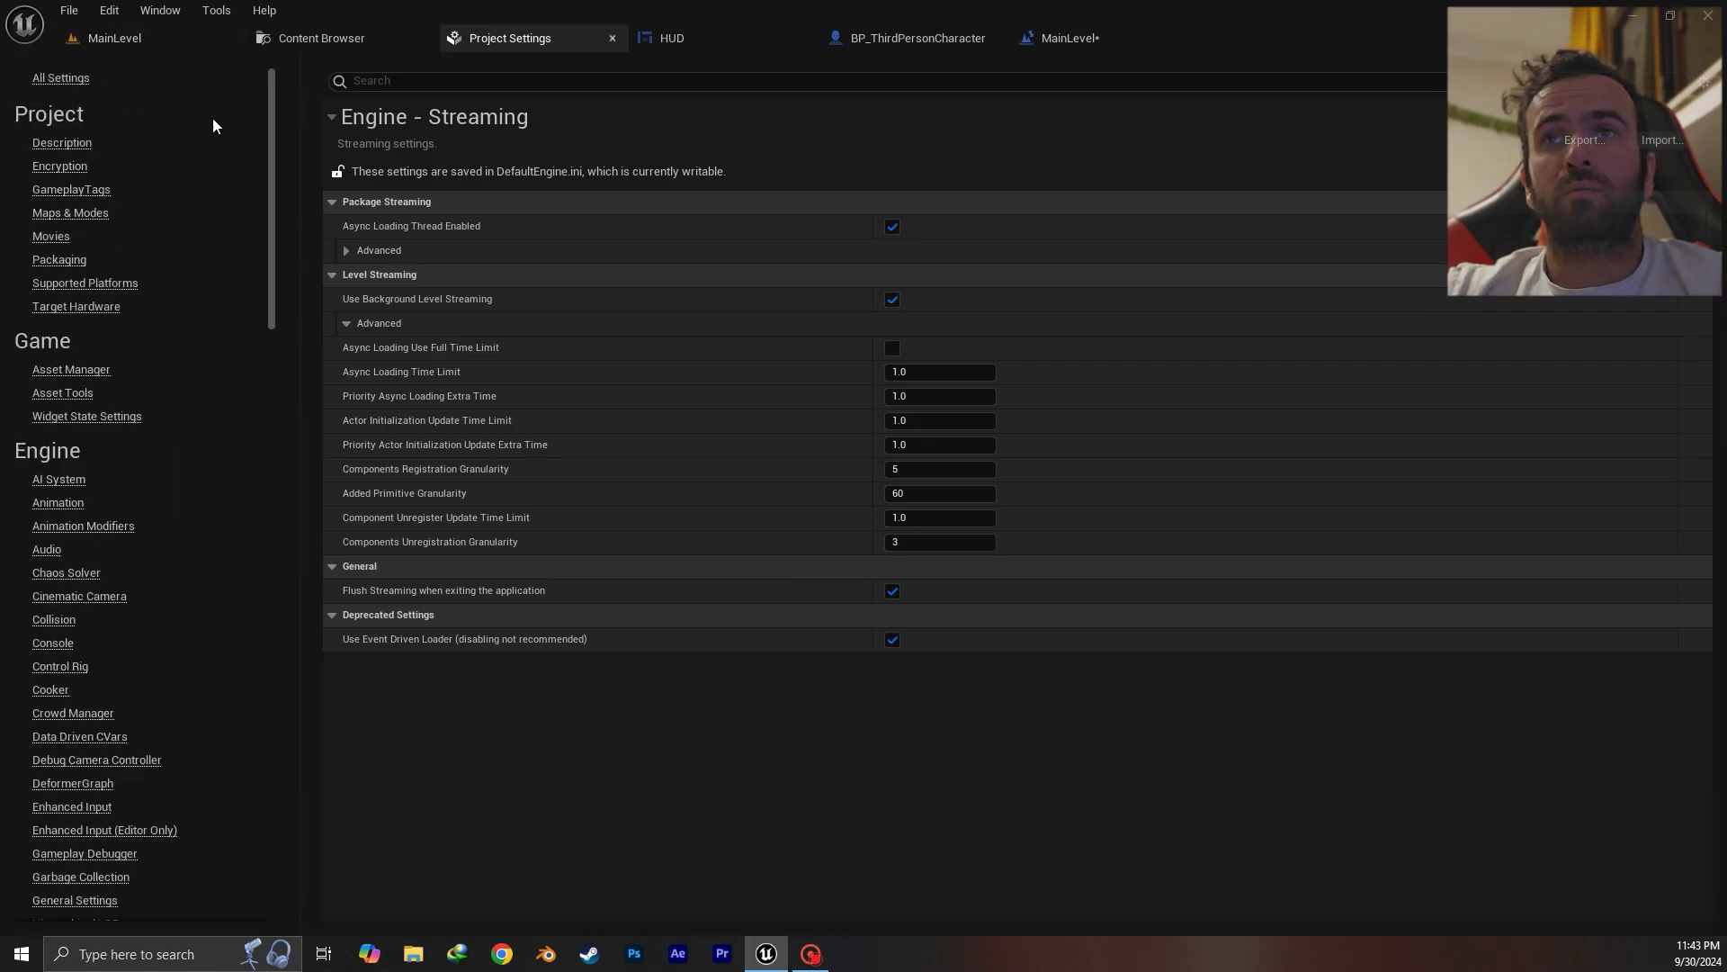
click(91, 216)
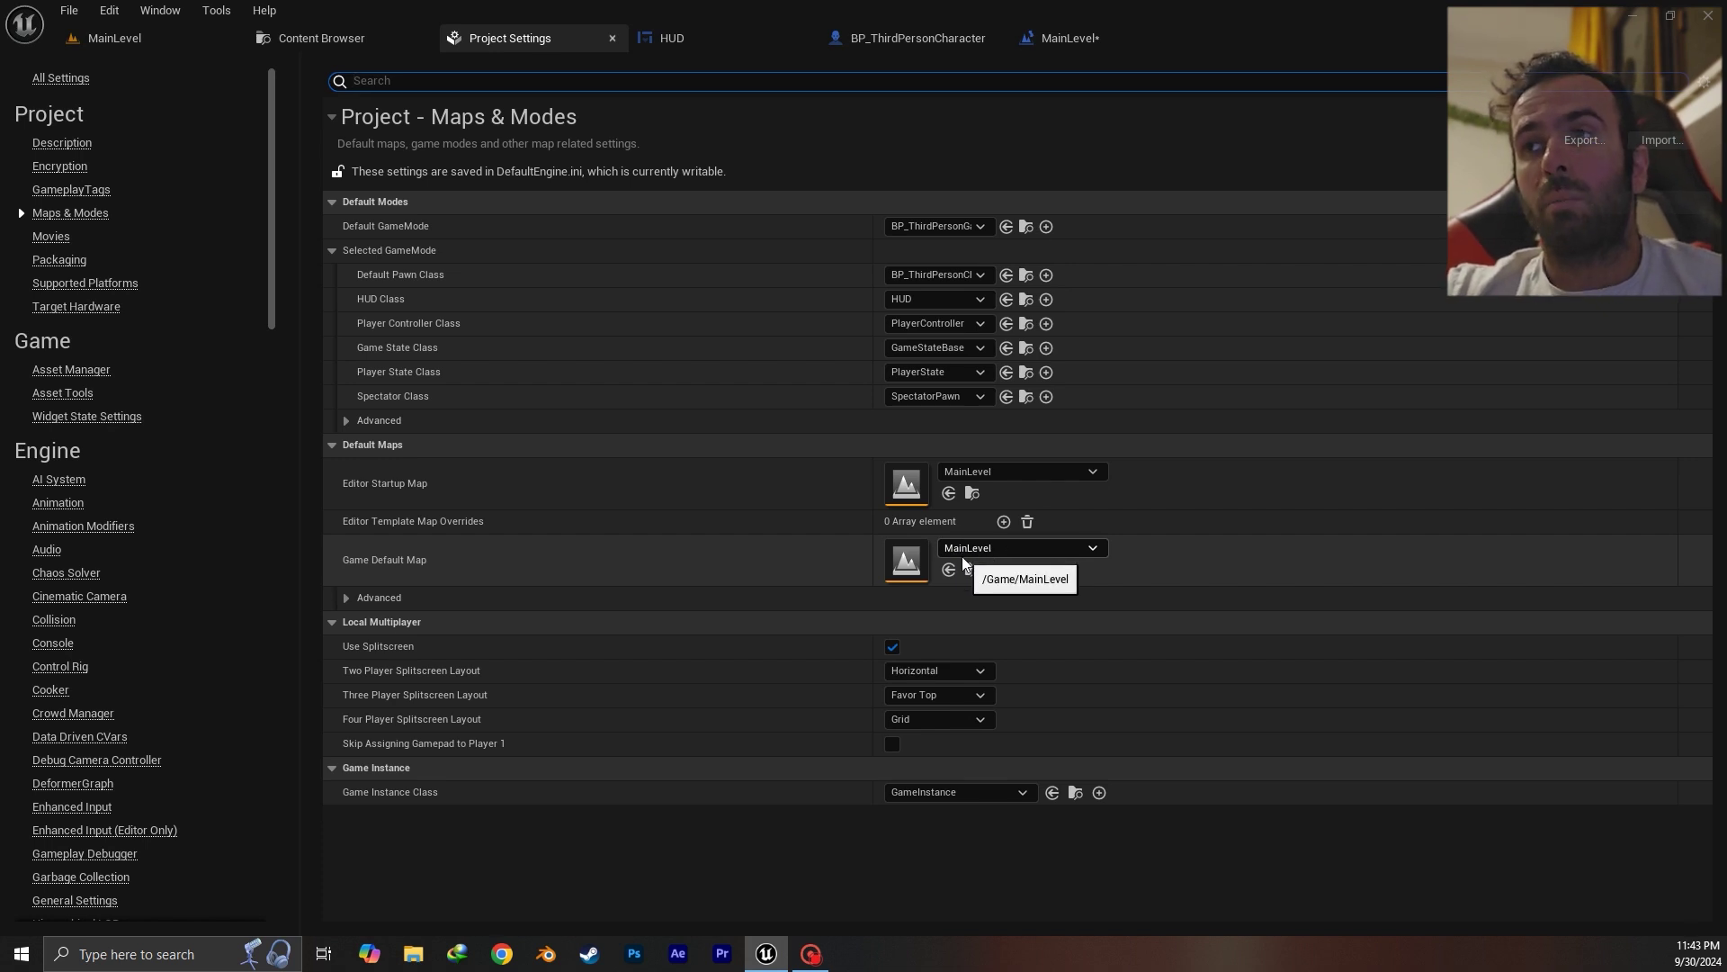
click(1065, 40)
right_drag(1062, 445, 790, 358)
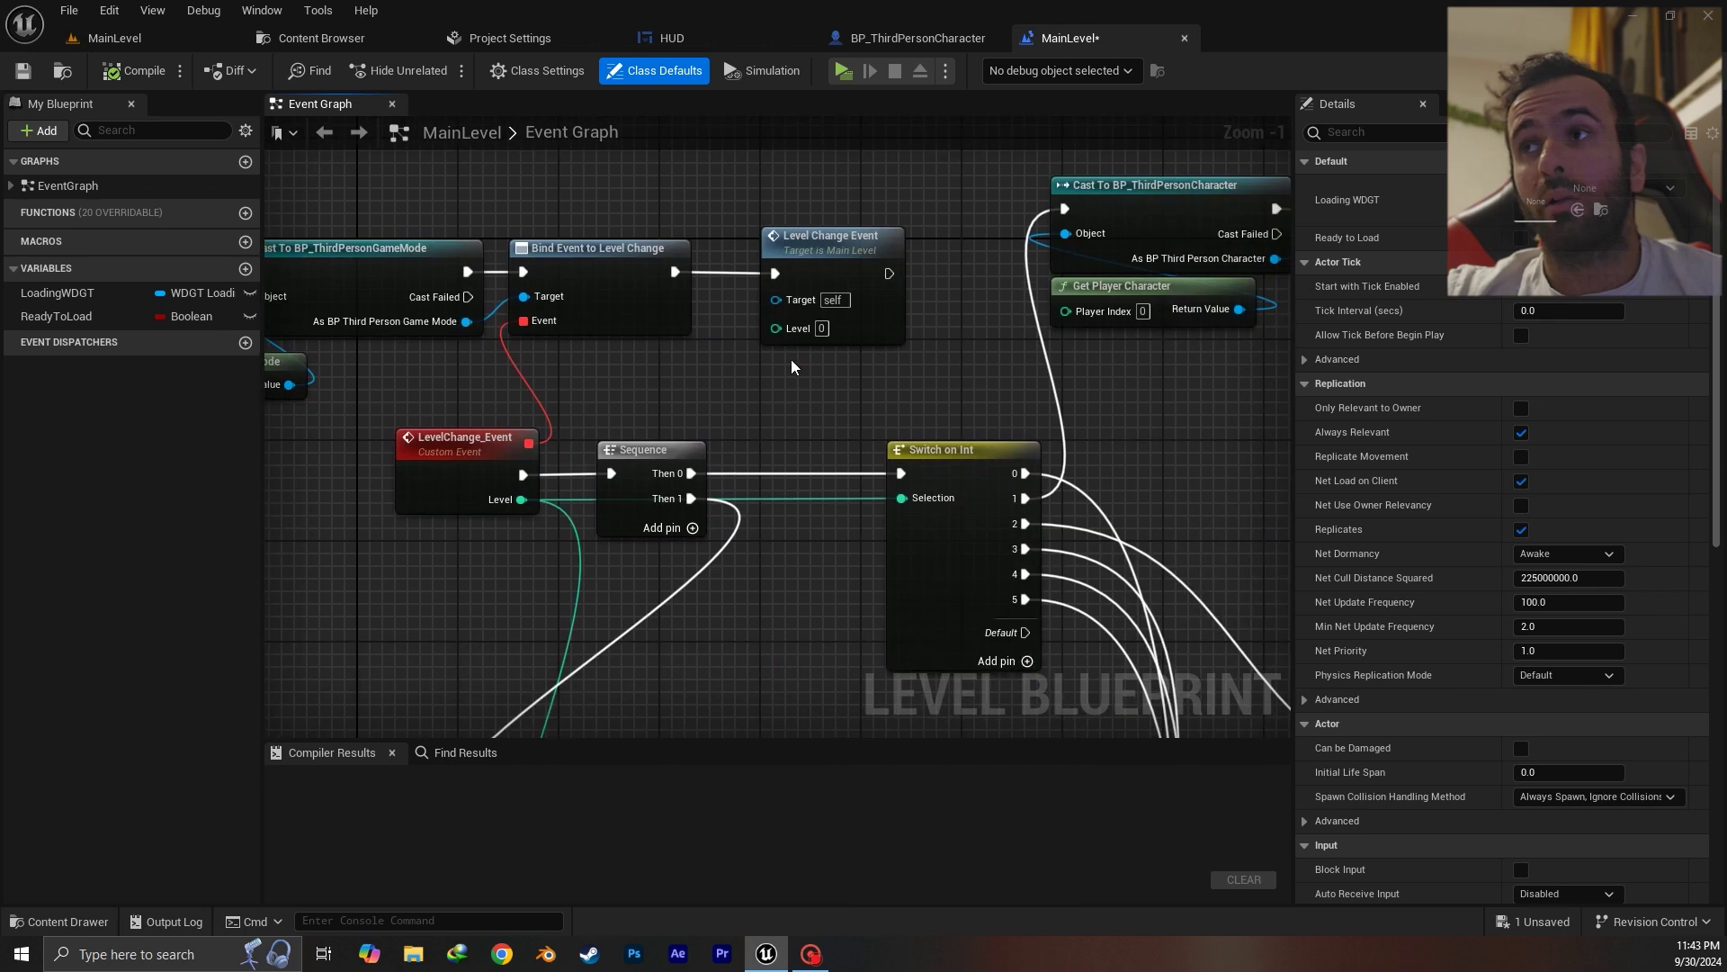
double_click(849, 263)
right_drag(1152, 385, 892, 373)
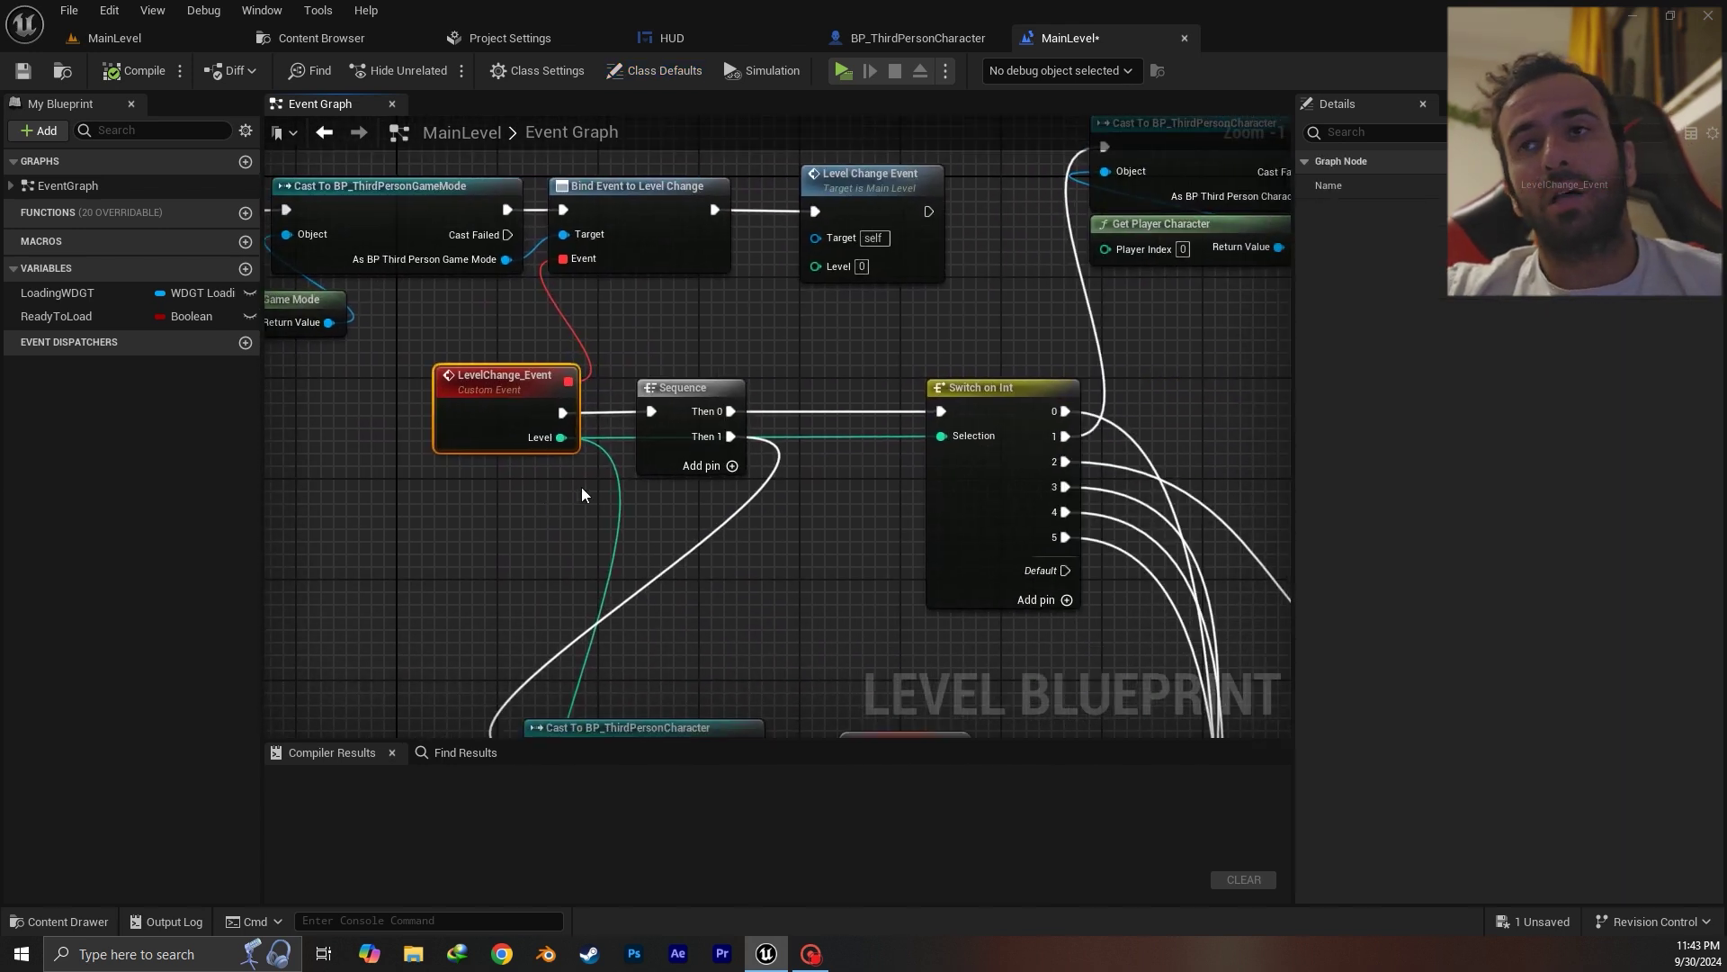
scroll(581, 487, down, 1)
scroll(1087, 590, down, 5)
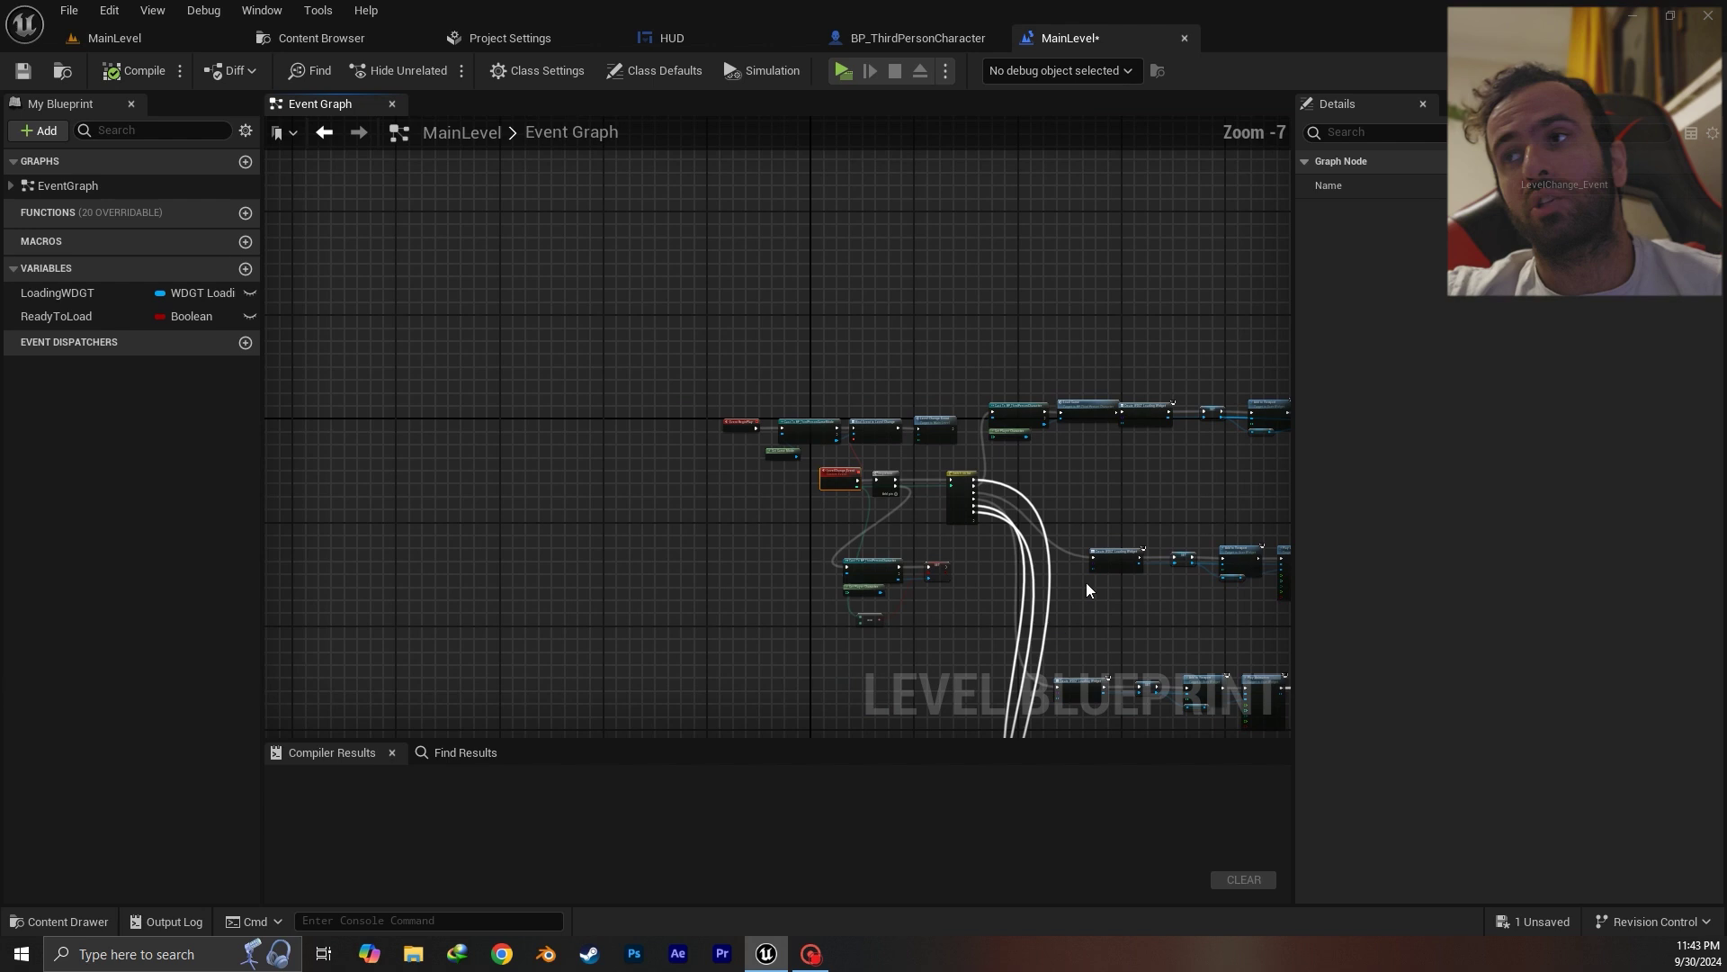
right_drag(1087, 590, 725, 461)
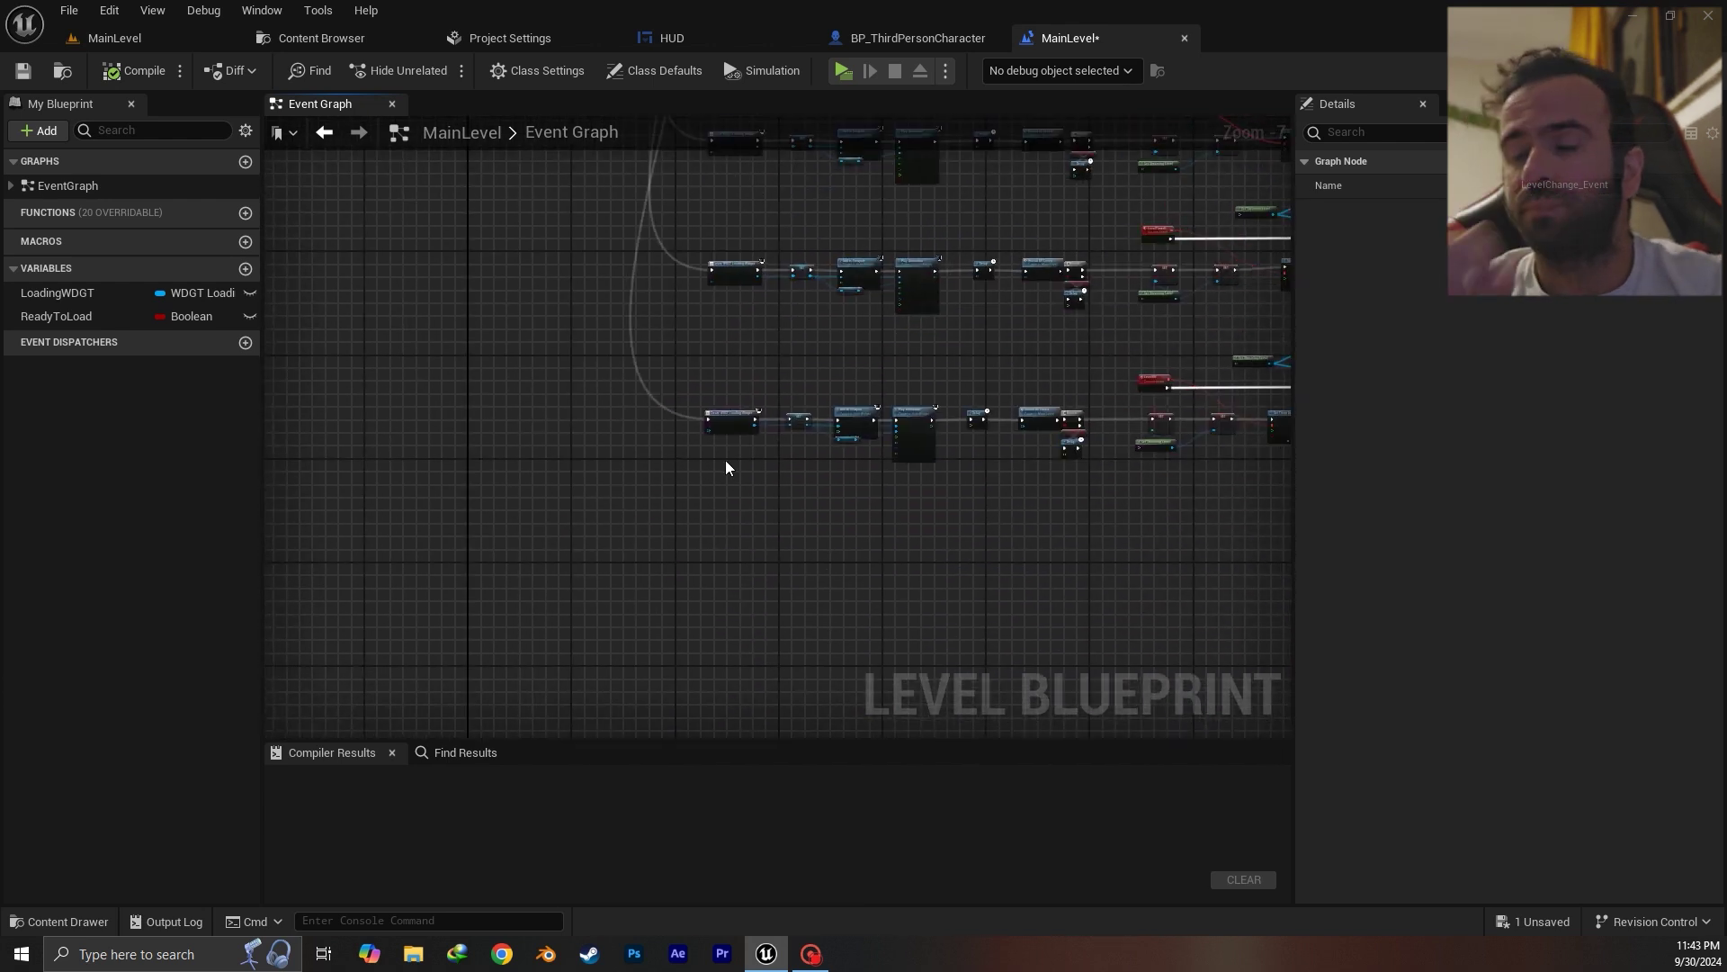
scroll(725, 460, up, 4)
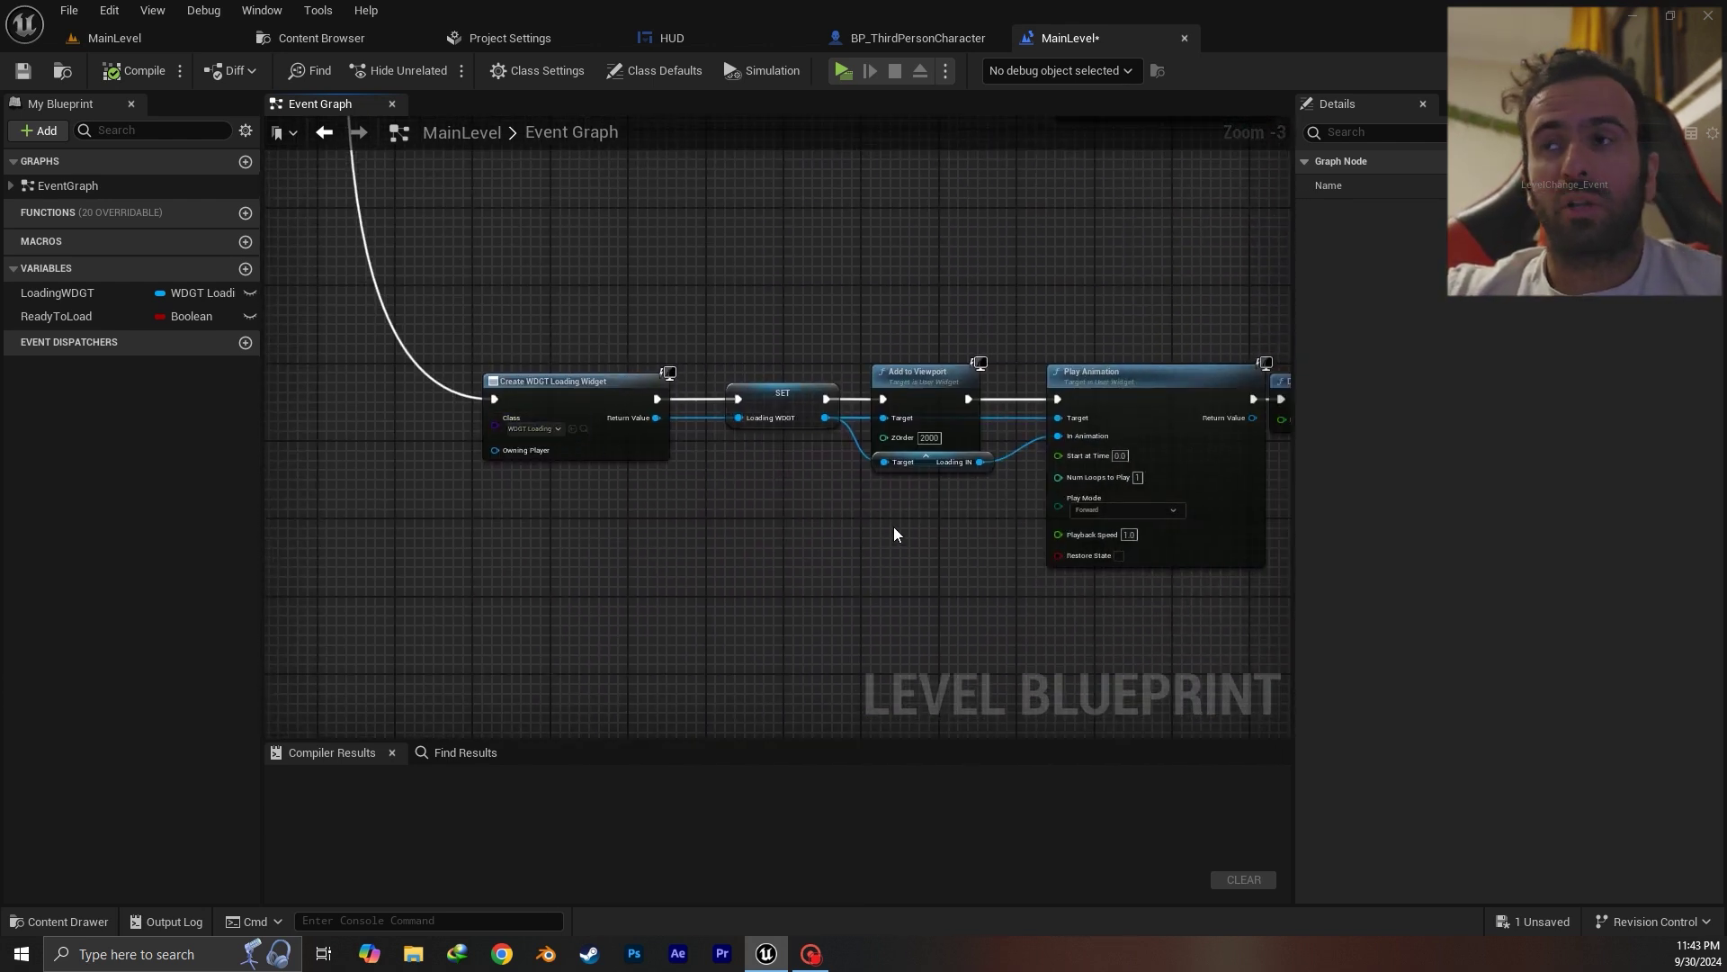
right_drag(1031, 565, 828, 570)
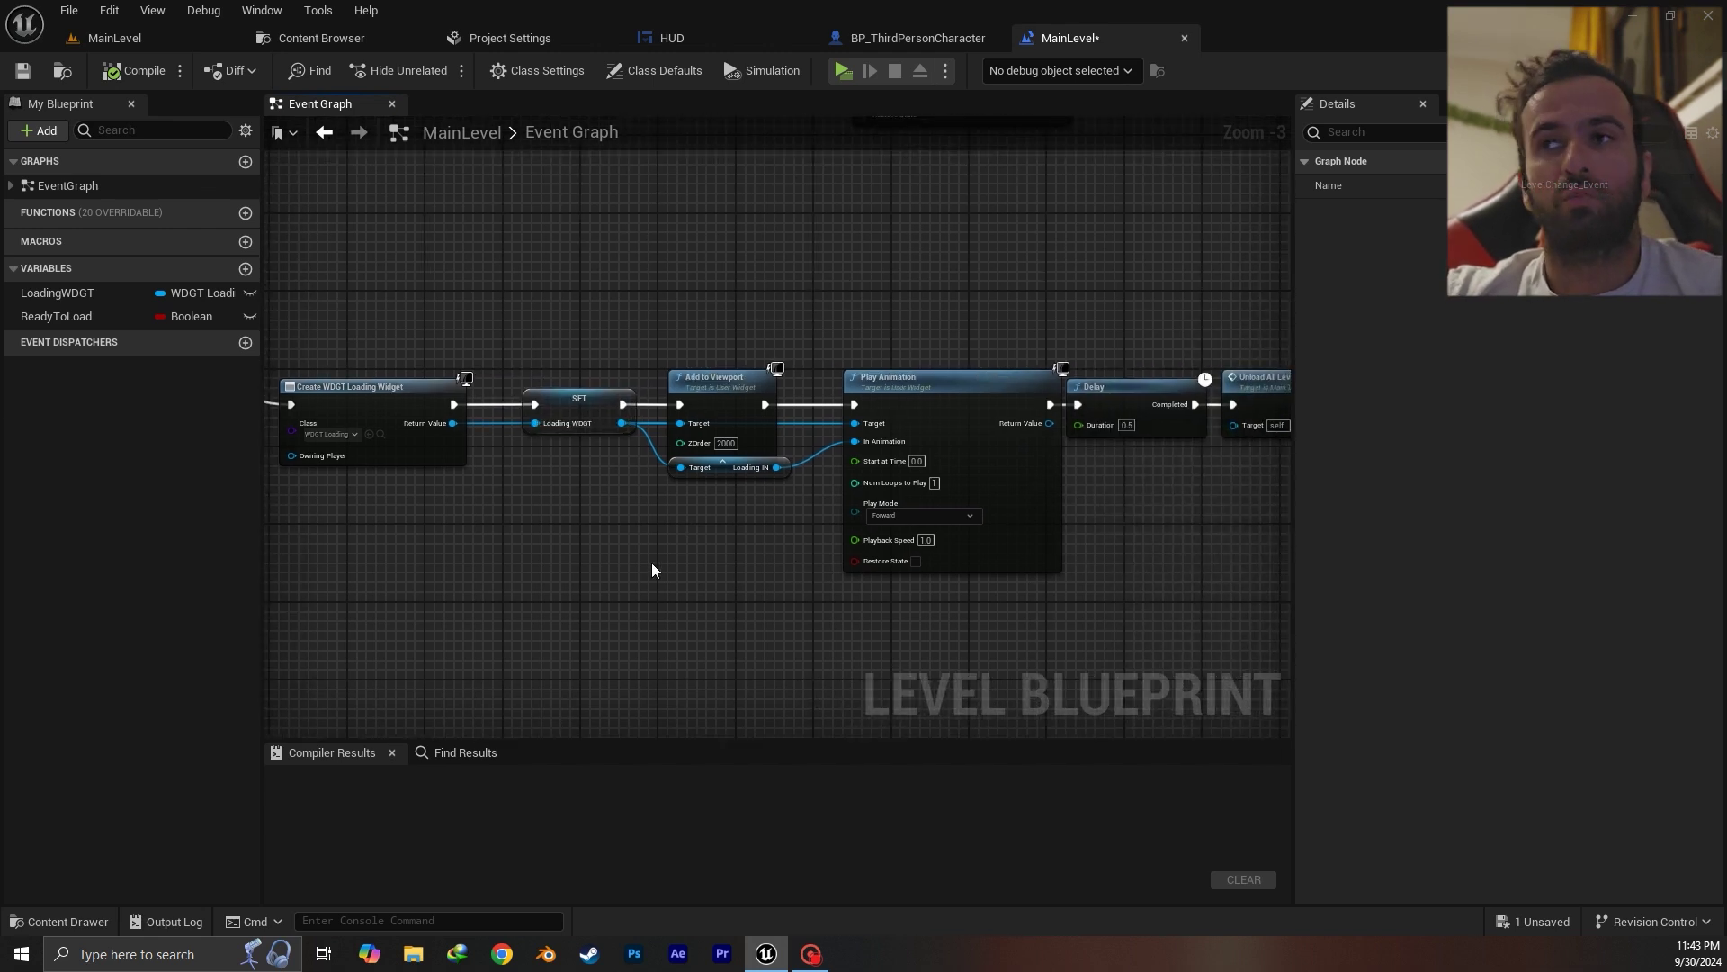
right_drag(1148, 516, 515, 514)
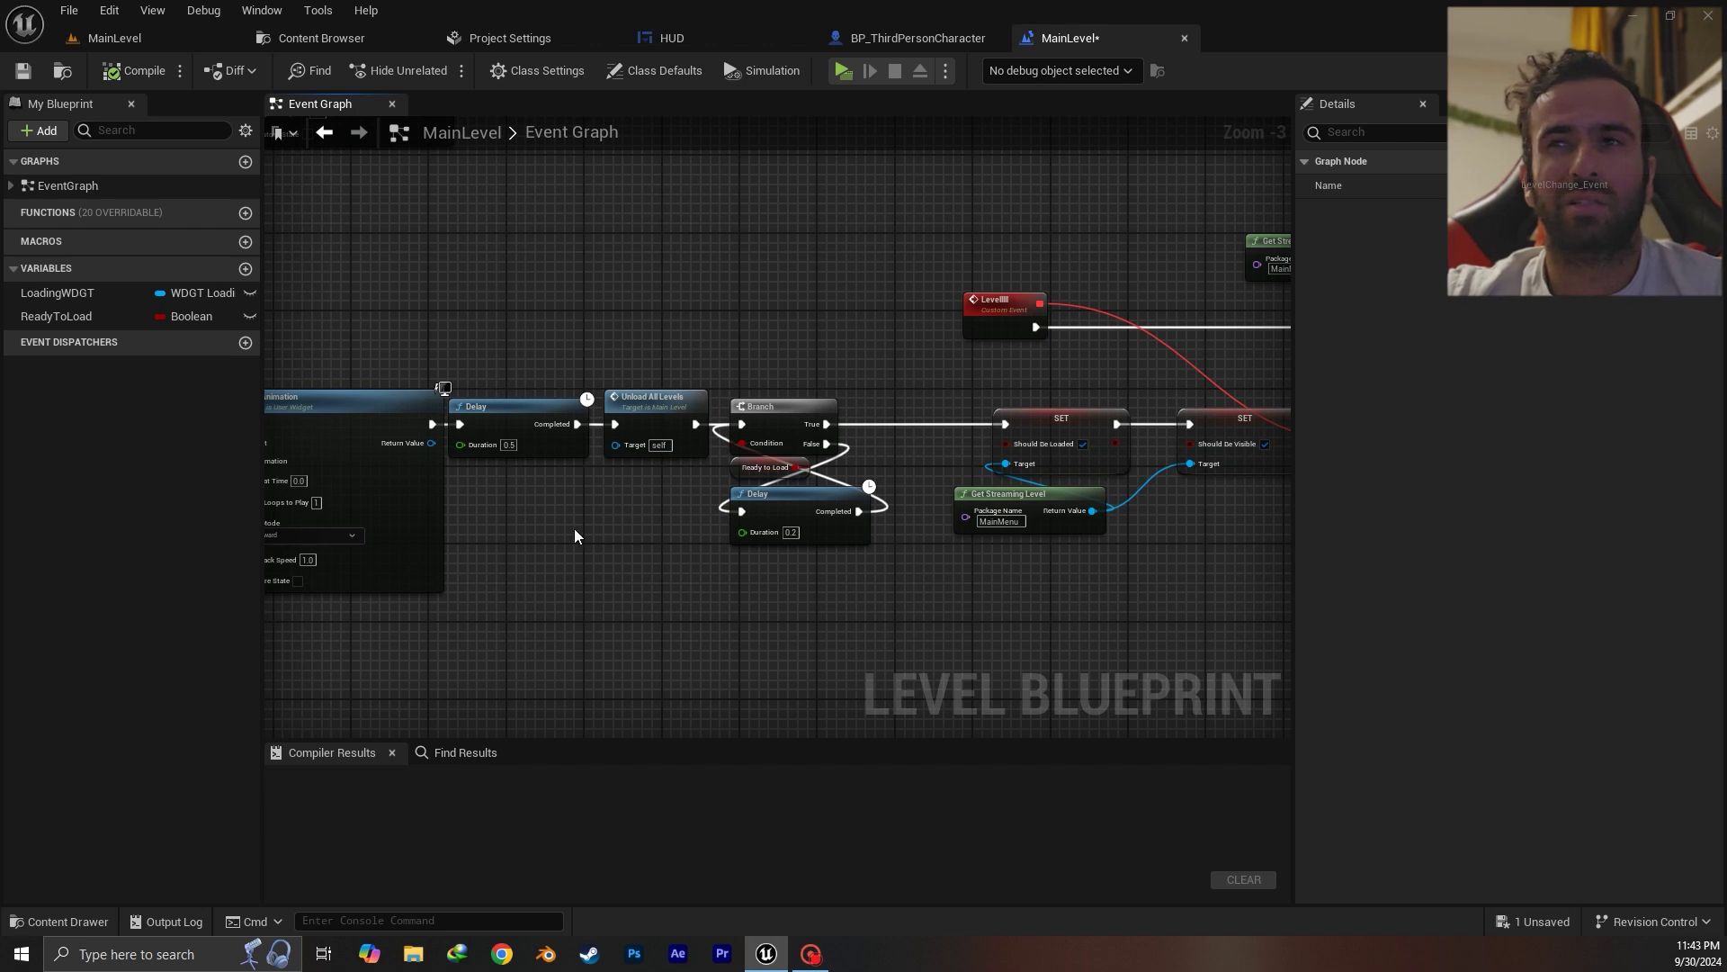
Jump to the Unload All Levels event and frame its Relic1 streaming-level SET nodes
double_click(651, 414)
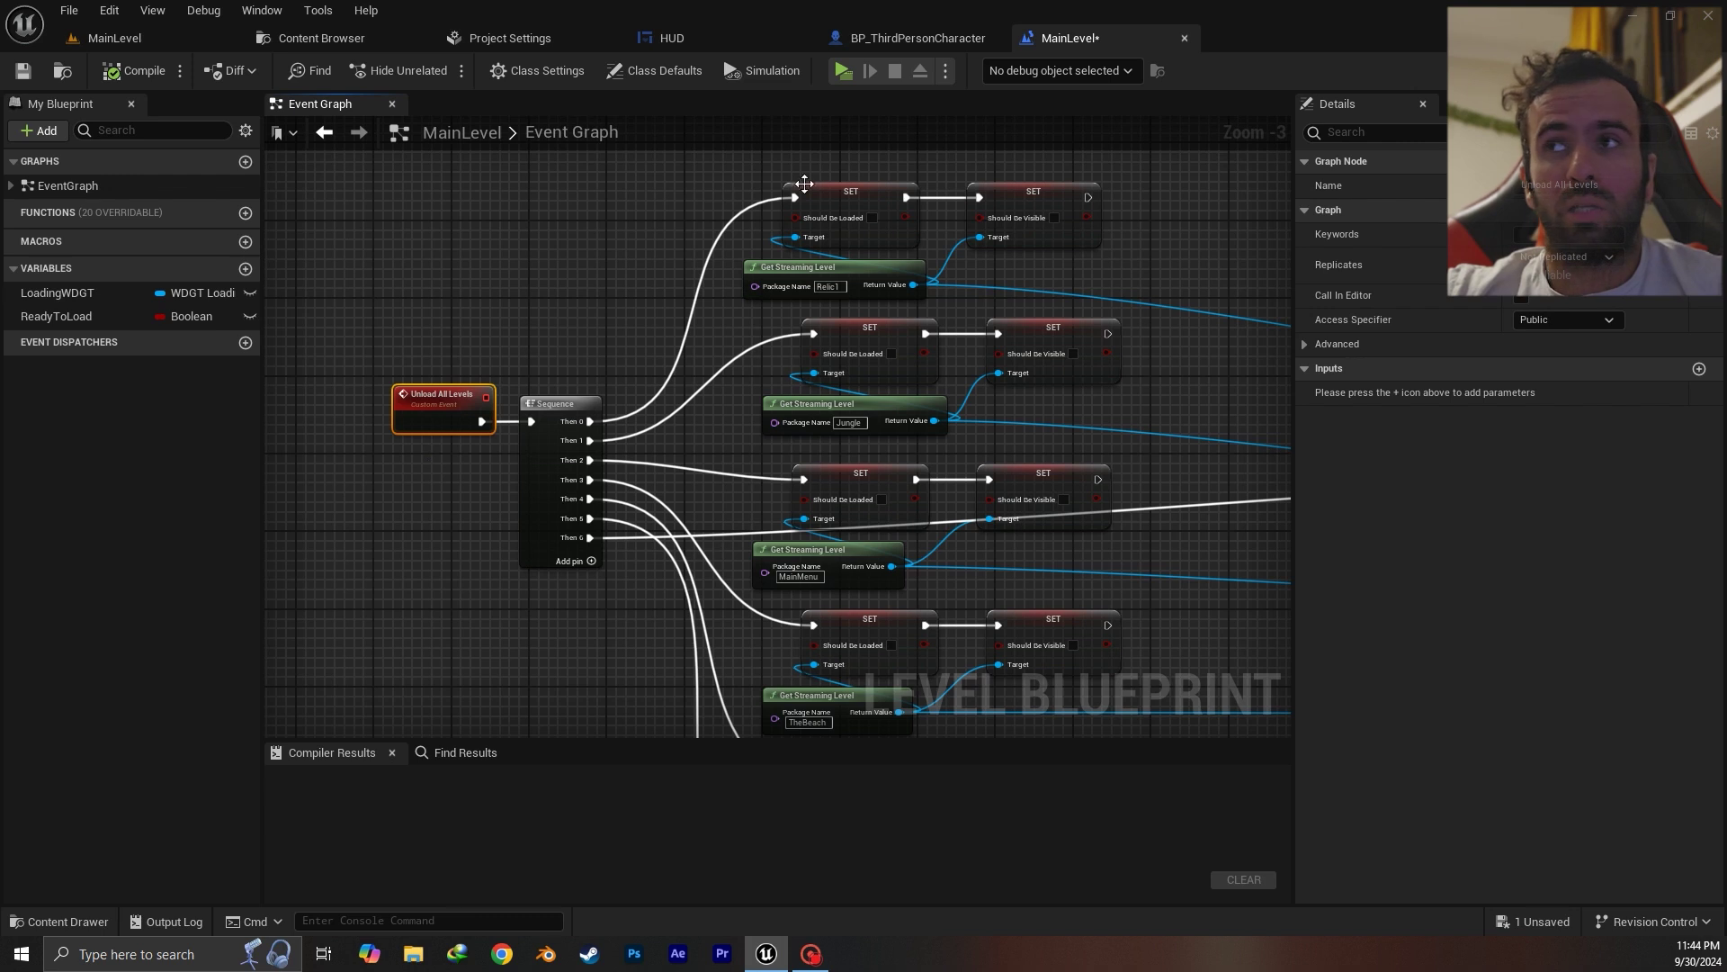
right_drag(760, 290, 619, 385)
scroll(619, 385, up, 1)
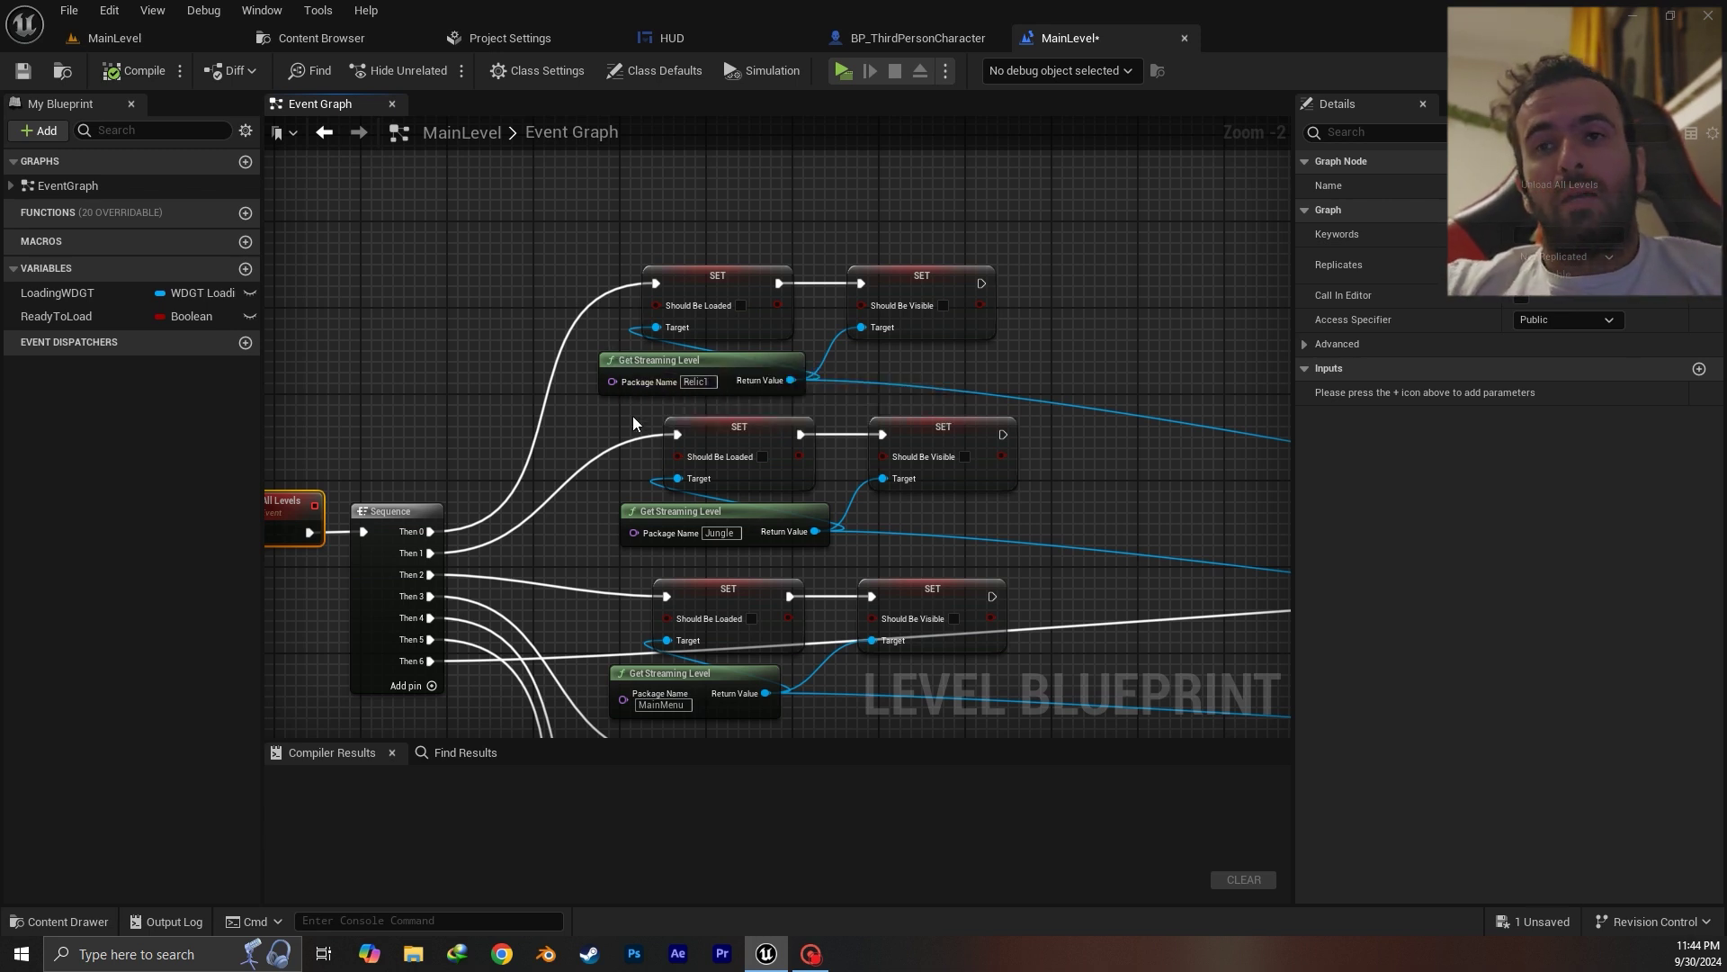
right_drag(531, 398, 471, 513)
Search the graph's action list for 'get strea', then close it without adding a node
right_click(511, 327)
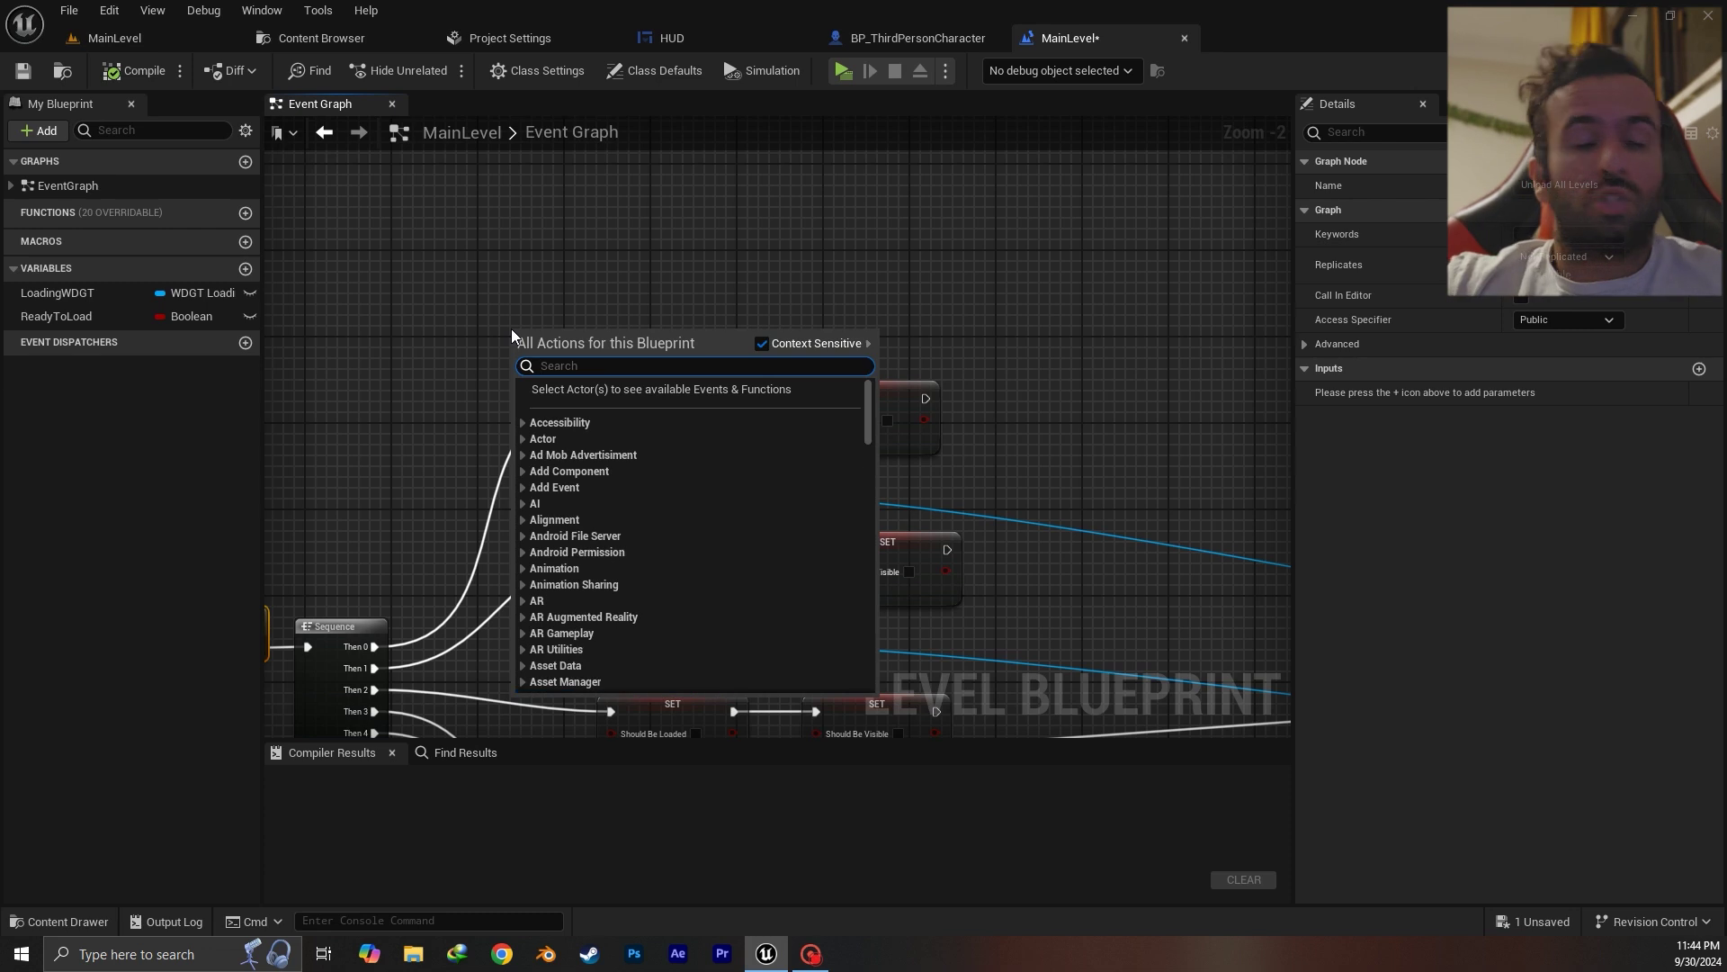
click(476, 428)
scroll(558, 474, up, 2)
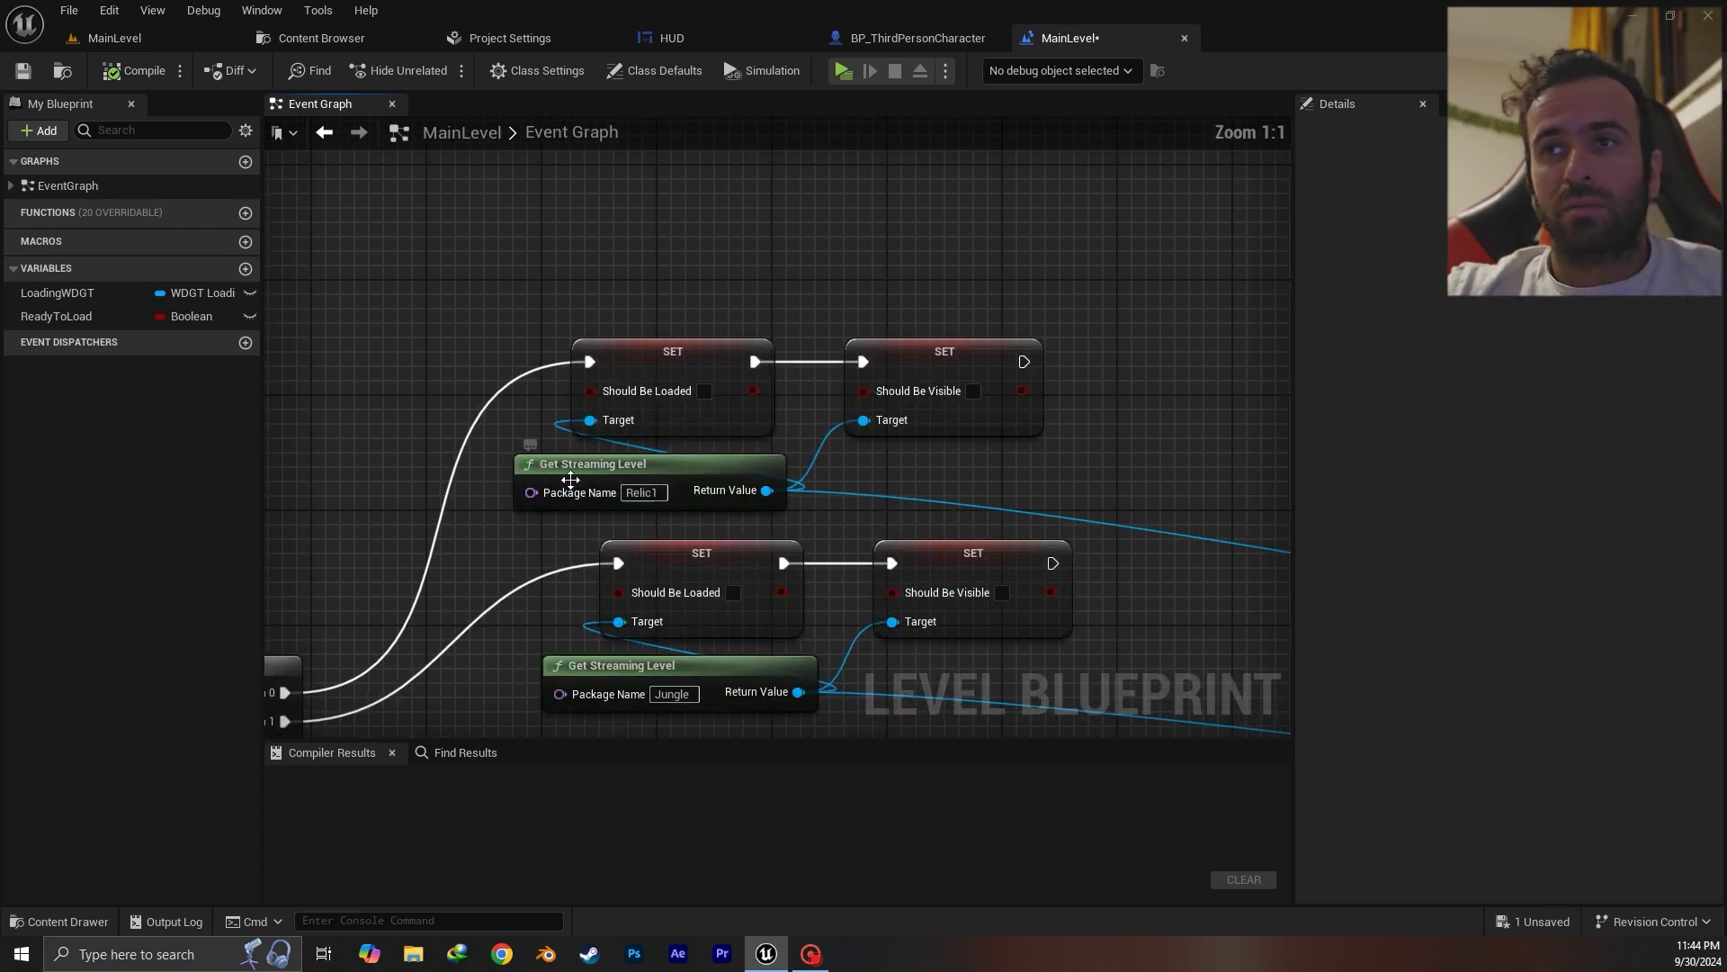
right_click(408, 358)
text(get strea)
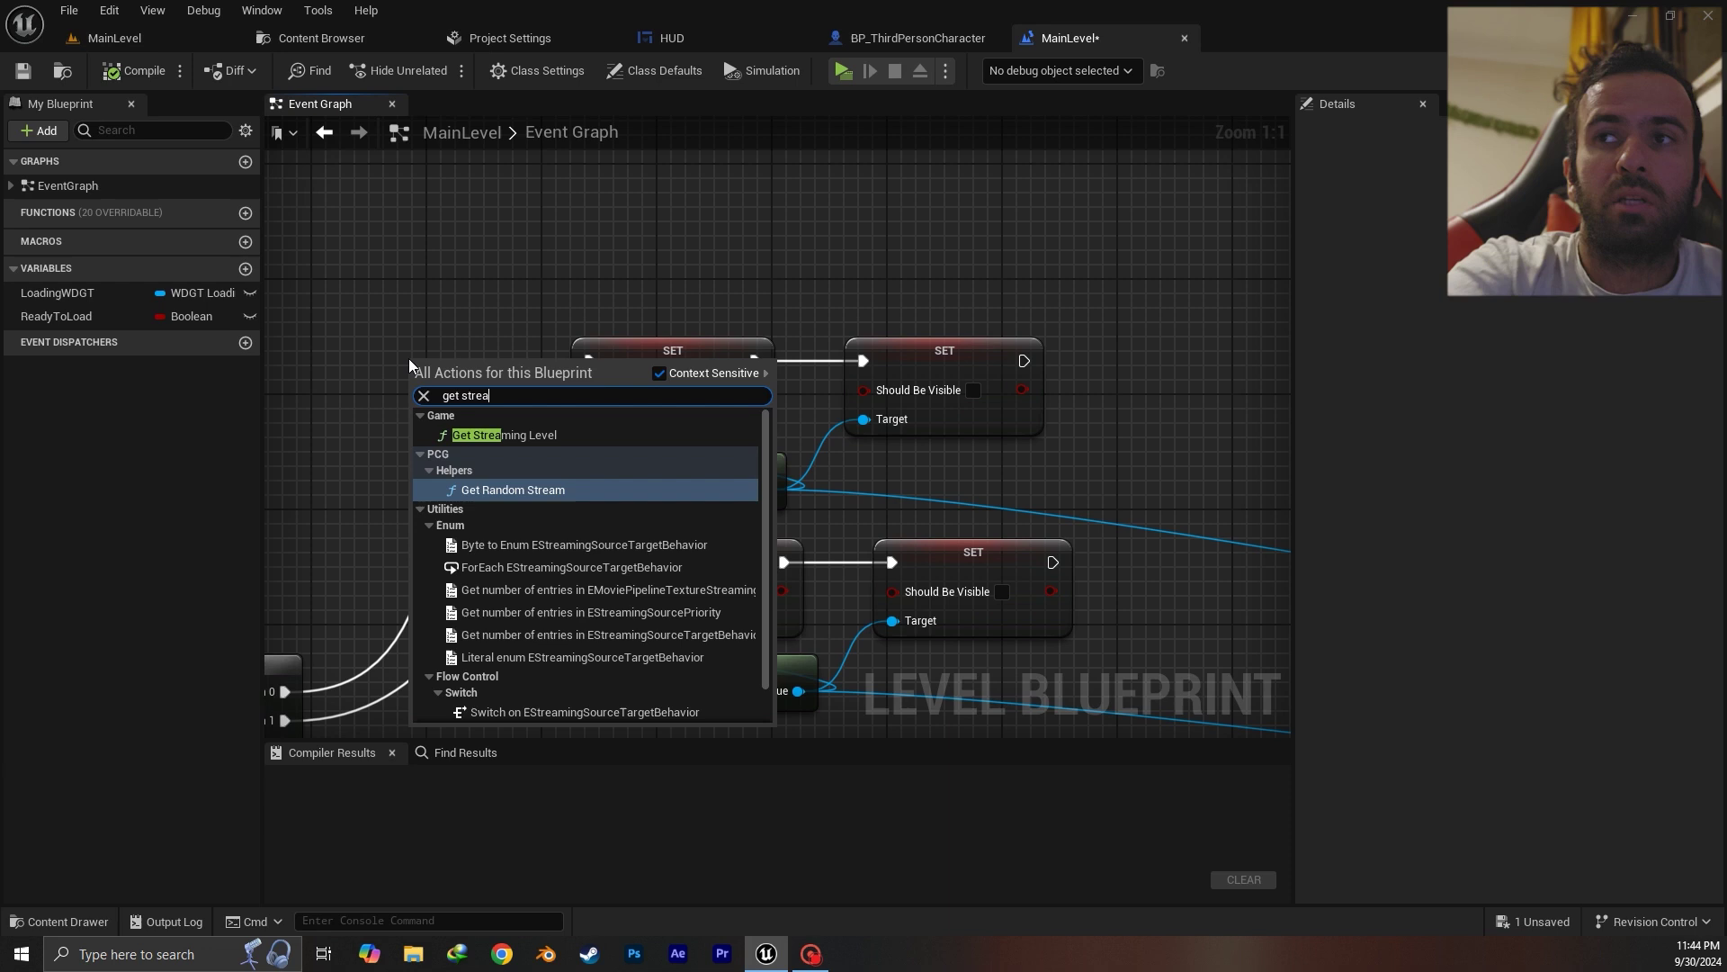
click(484, 270)
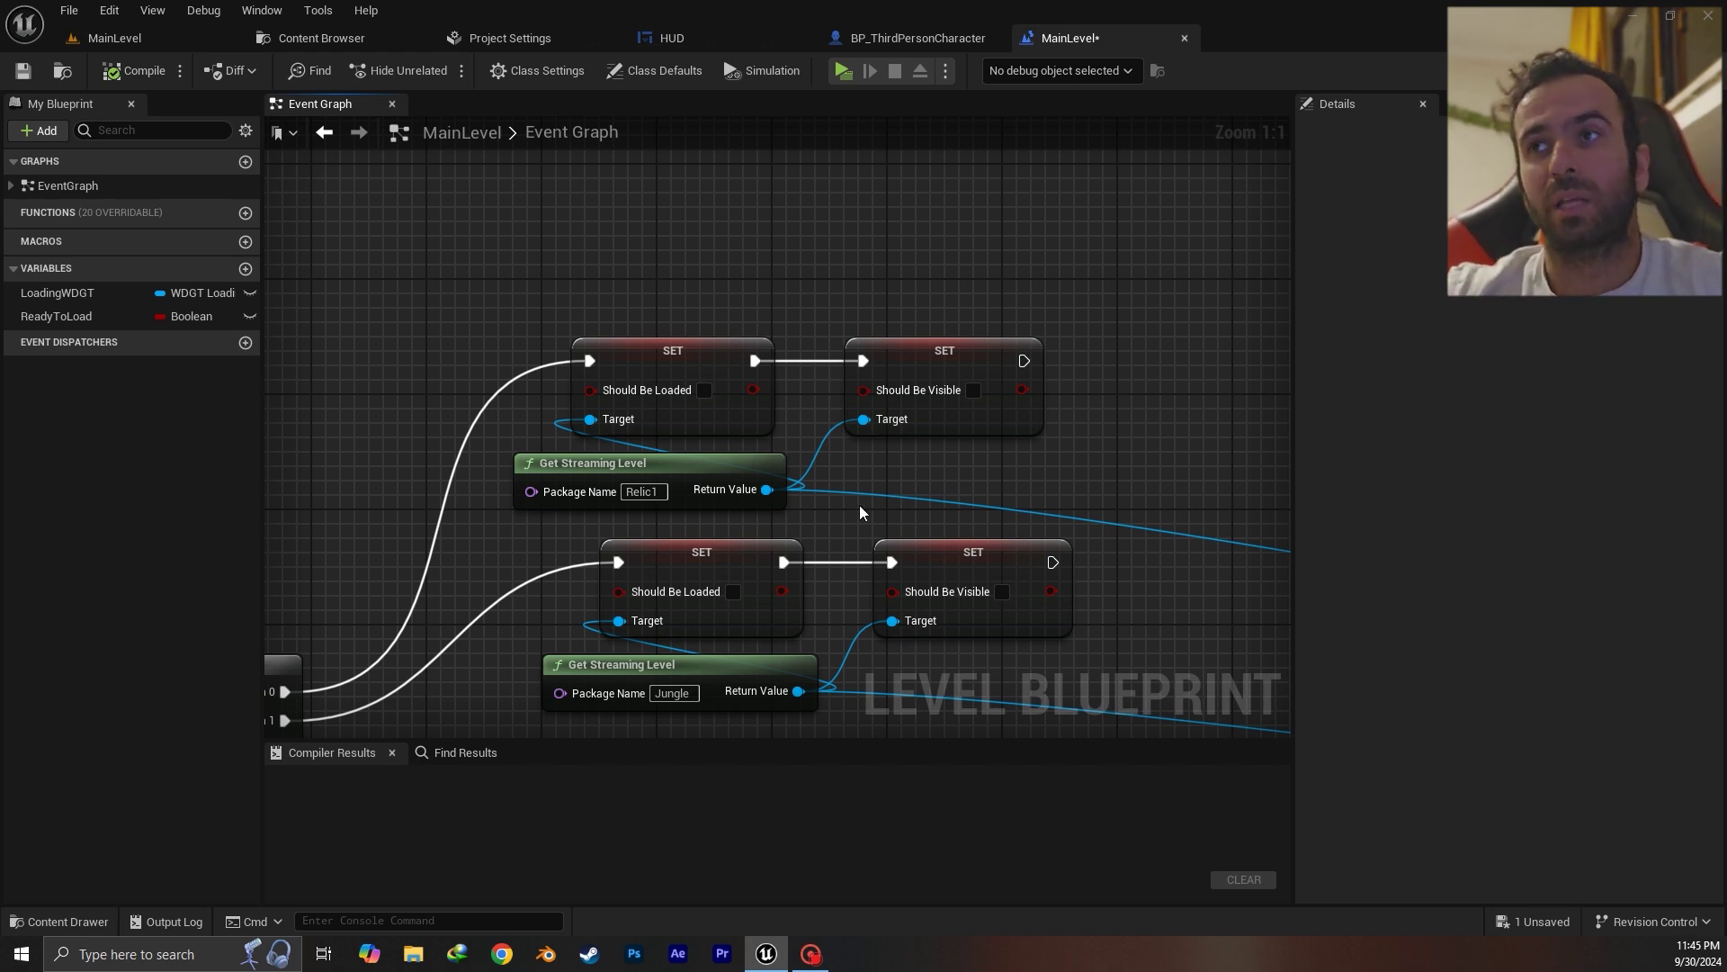
scroll(869, 549, down, 4)
right_drag(1053, 547, 270, 153)
right_drag(758, 339, 785, 471)
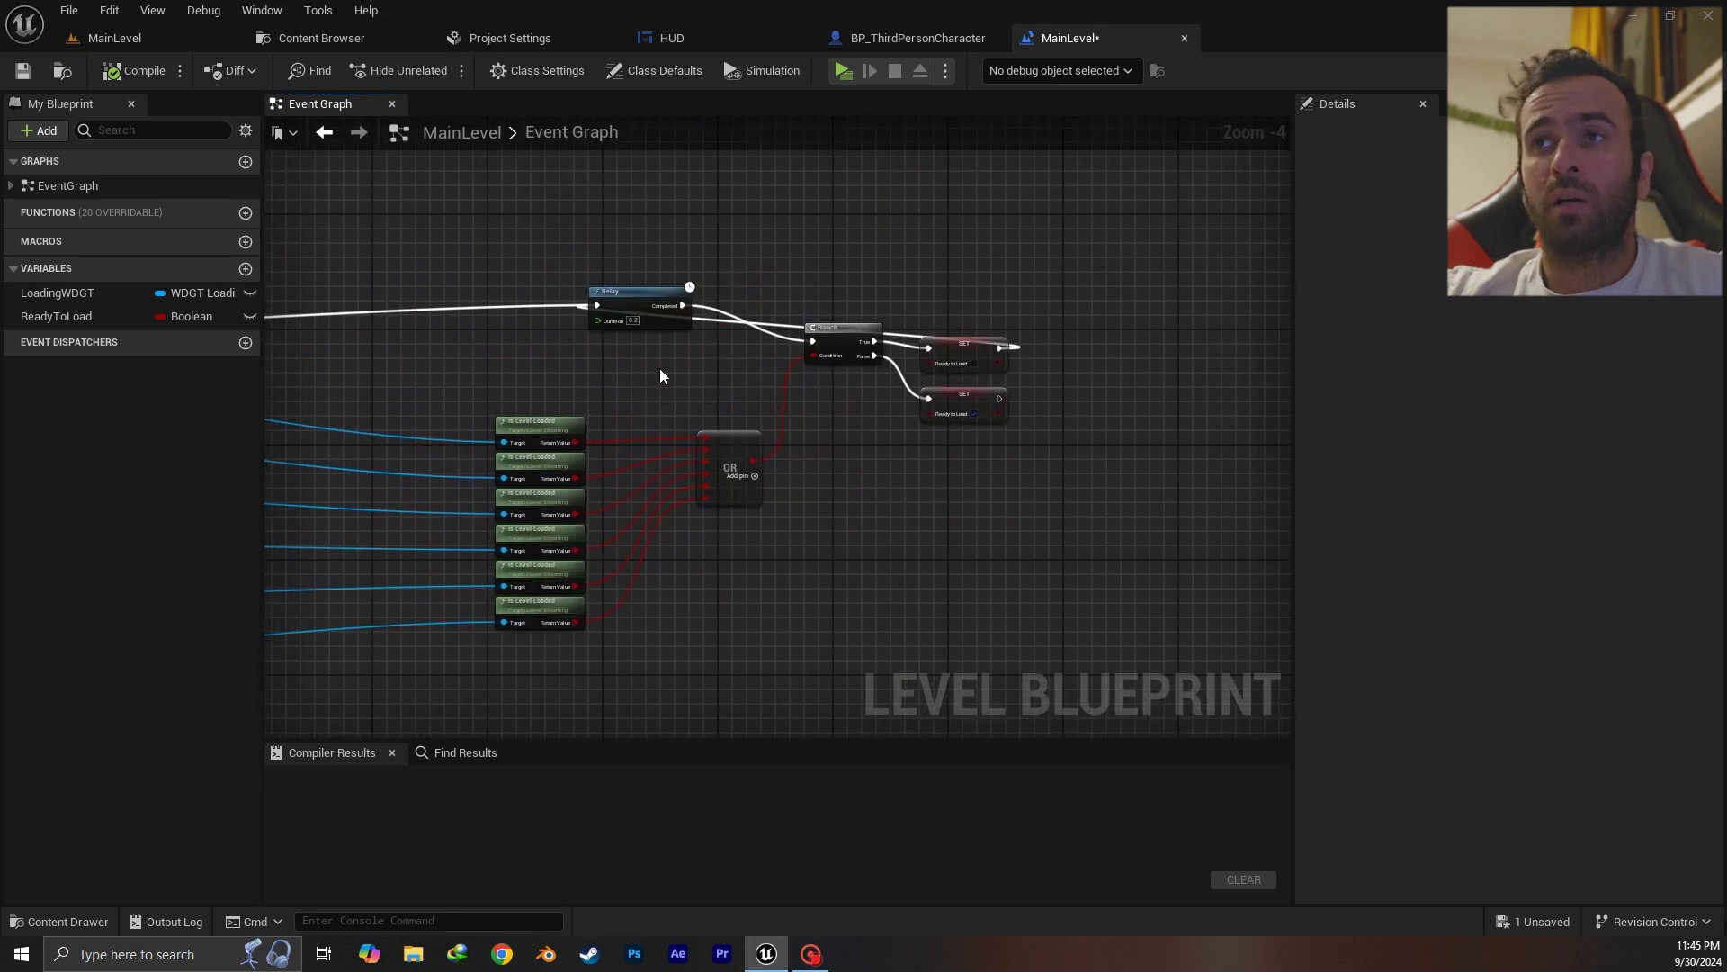
scroll(643, 338, up, 3)
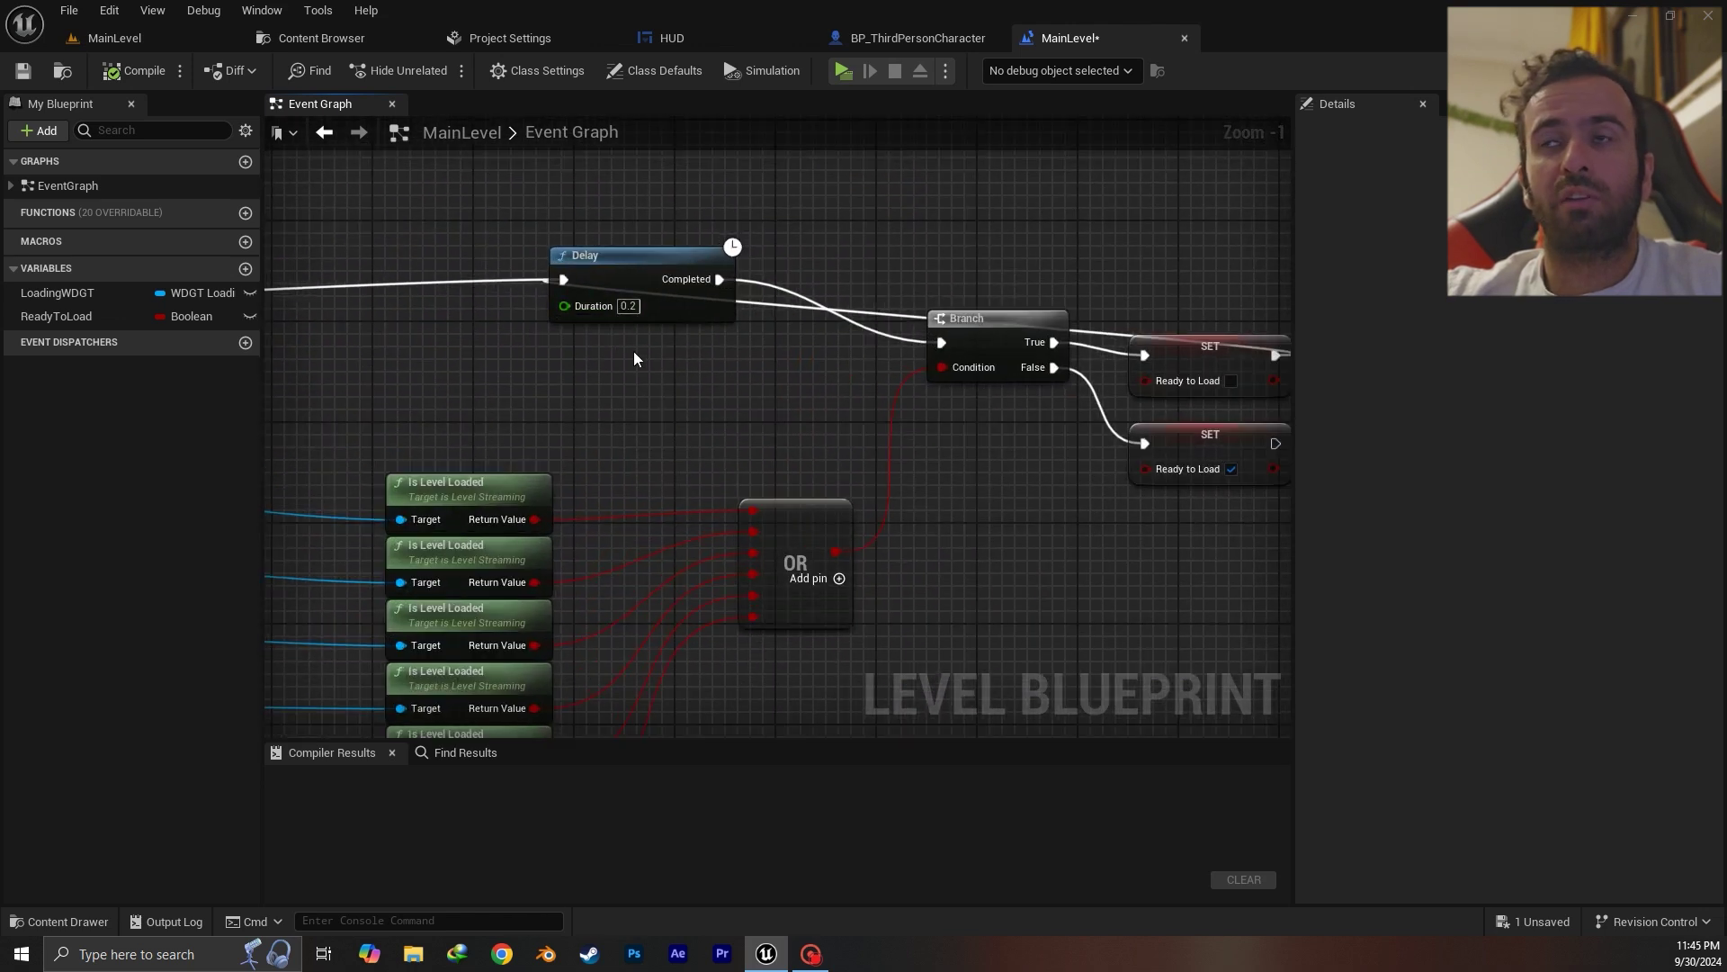
right_drag(720, 373, 772, 360)
scroll(603, 360, down, 1)
drag(812, 251, 744, 558)
click(937, 544)
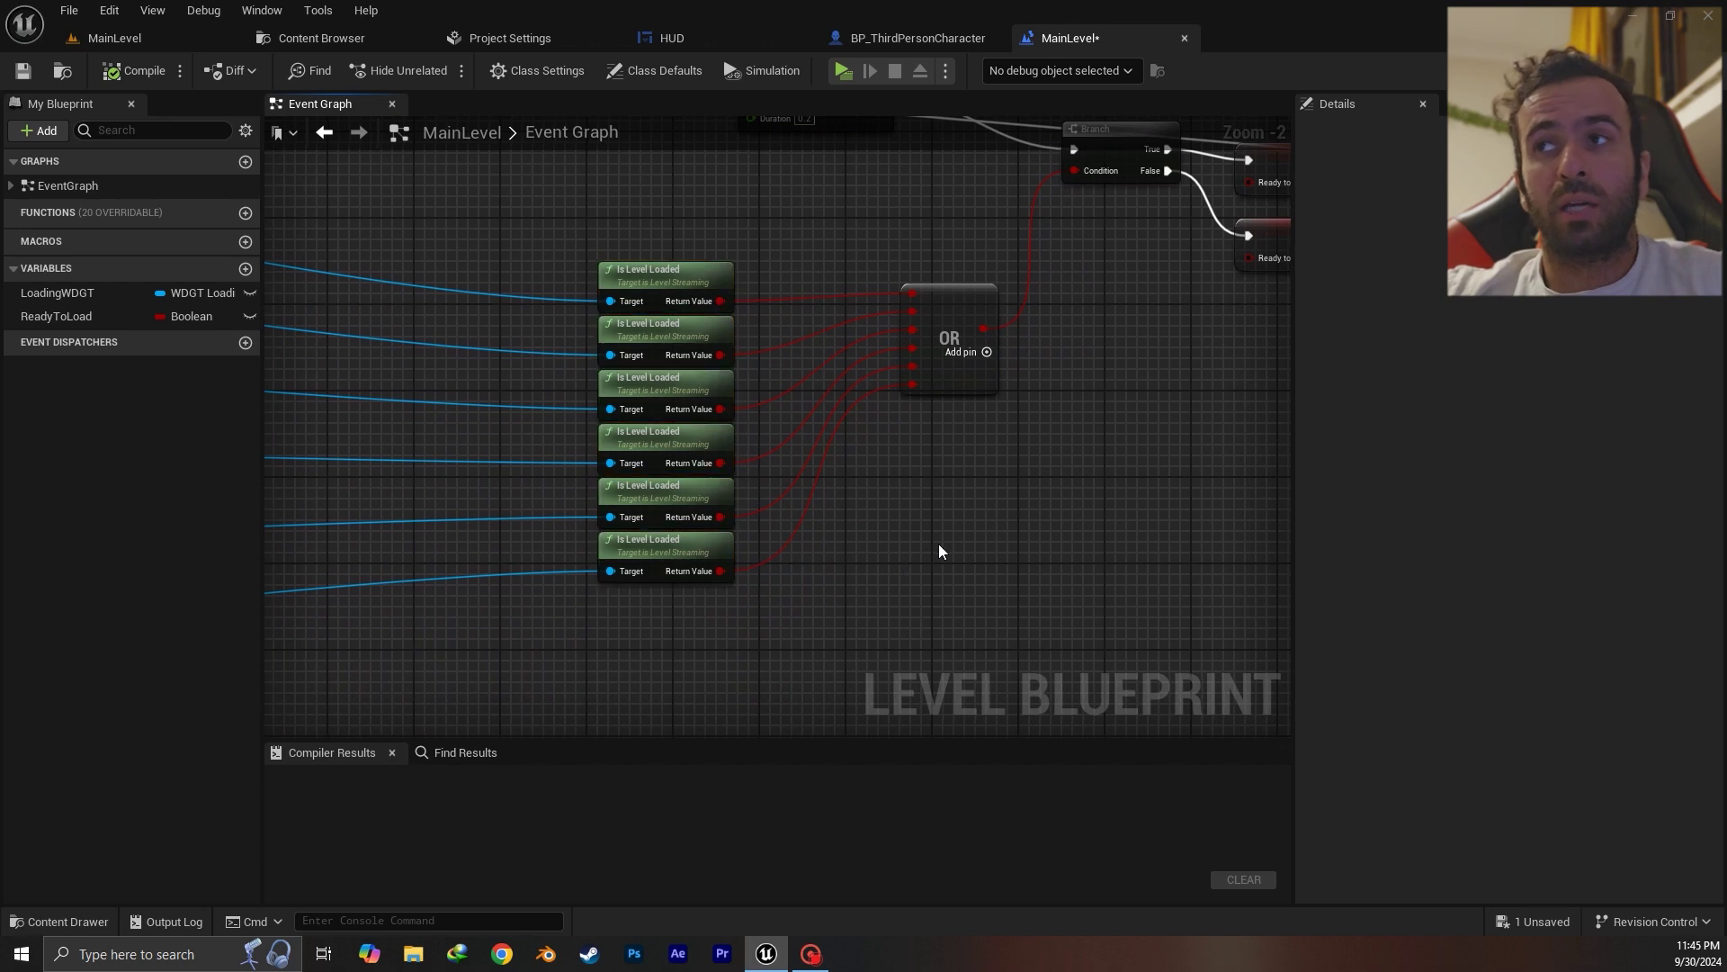
right_drag(1005, 484, 822, 587)
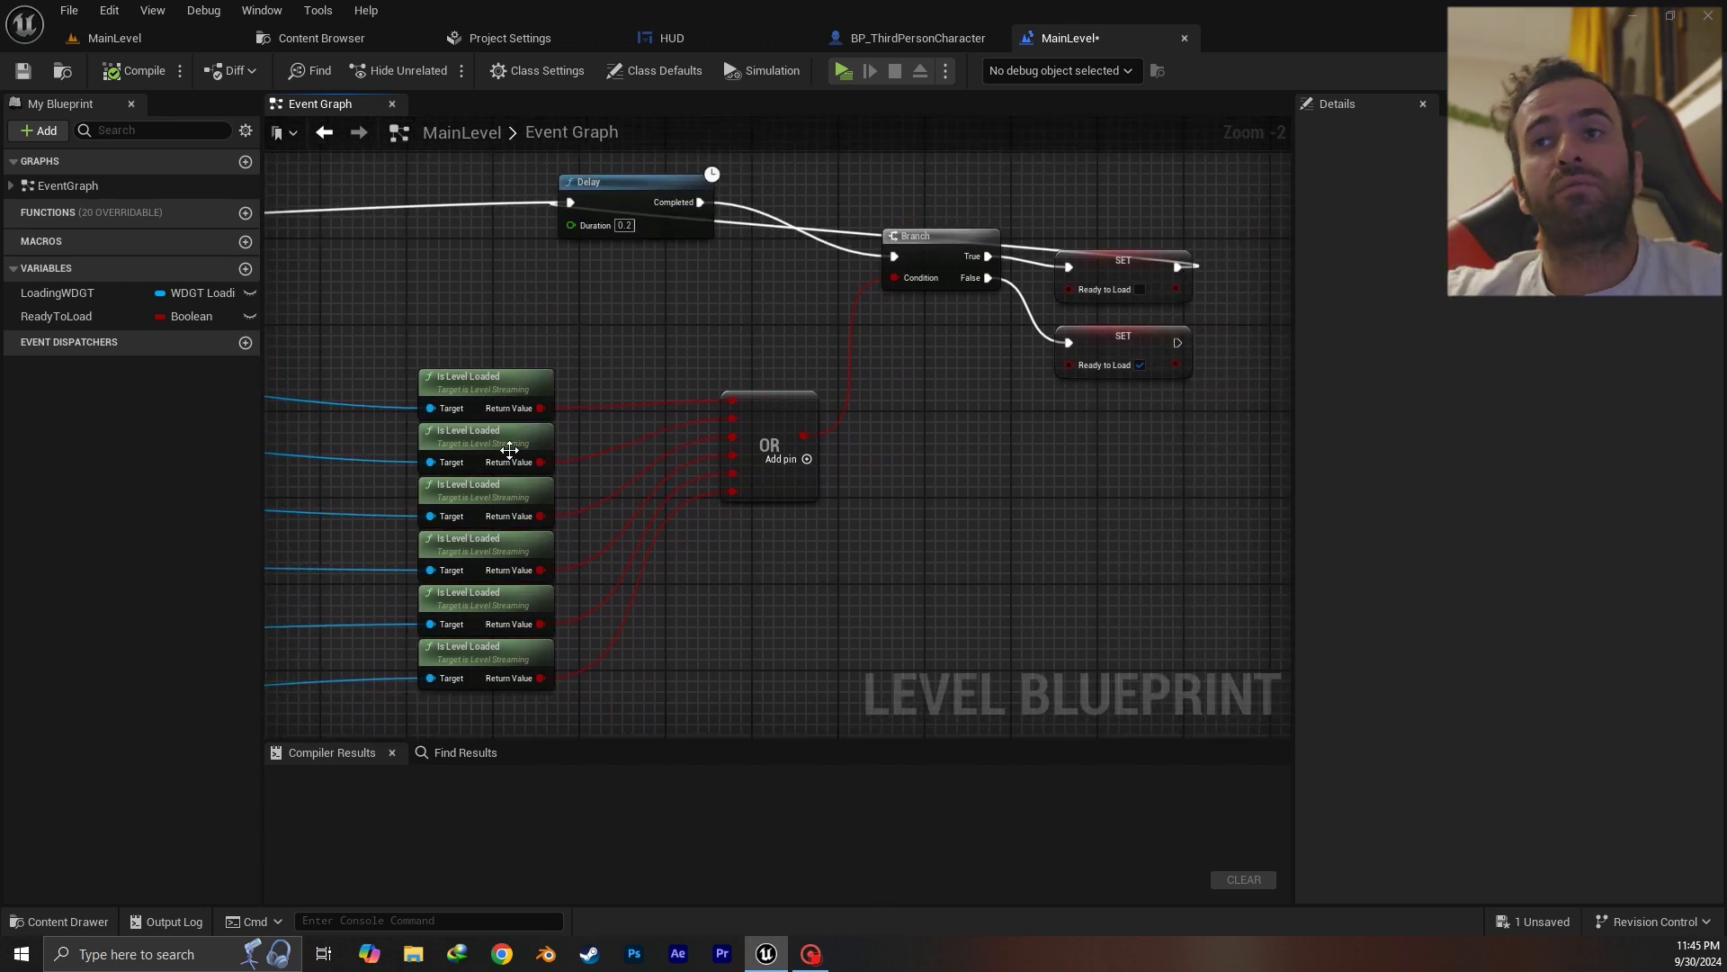
drag(607, 347, 585, 444)
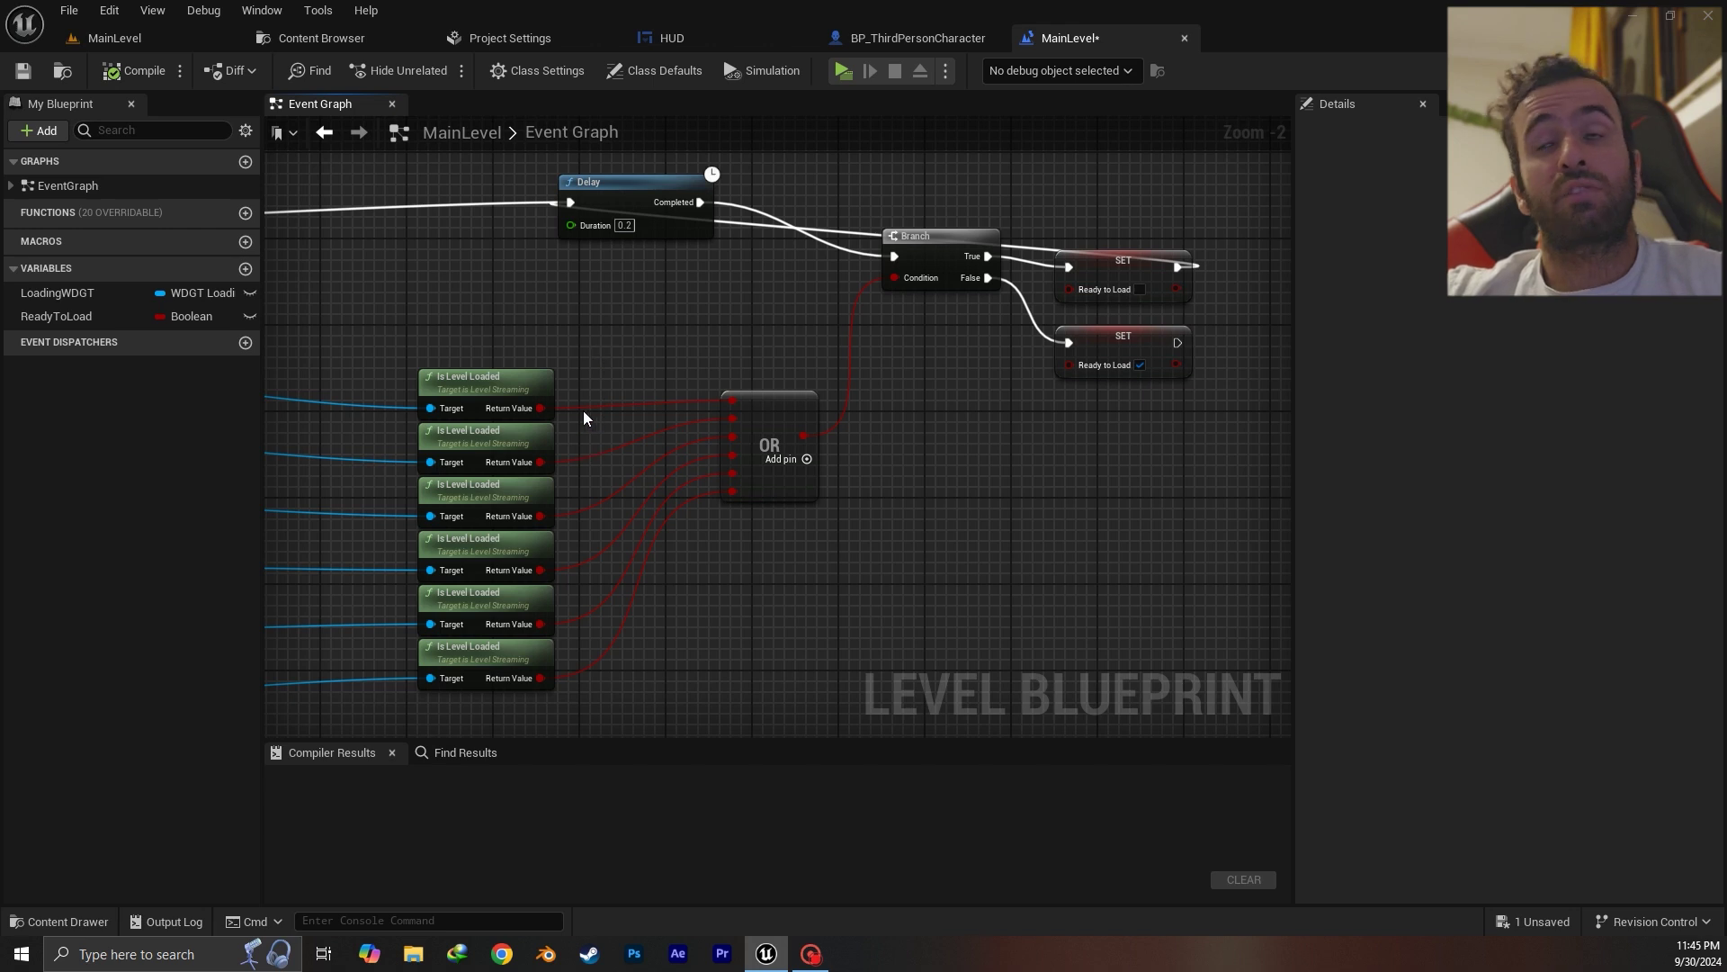
drag(608, 376, 462, 711)
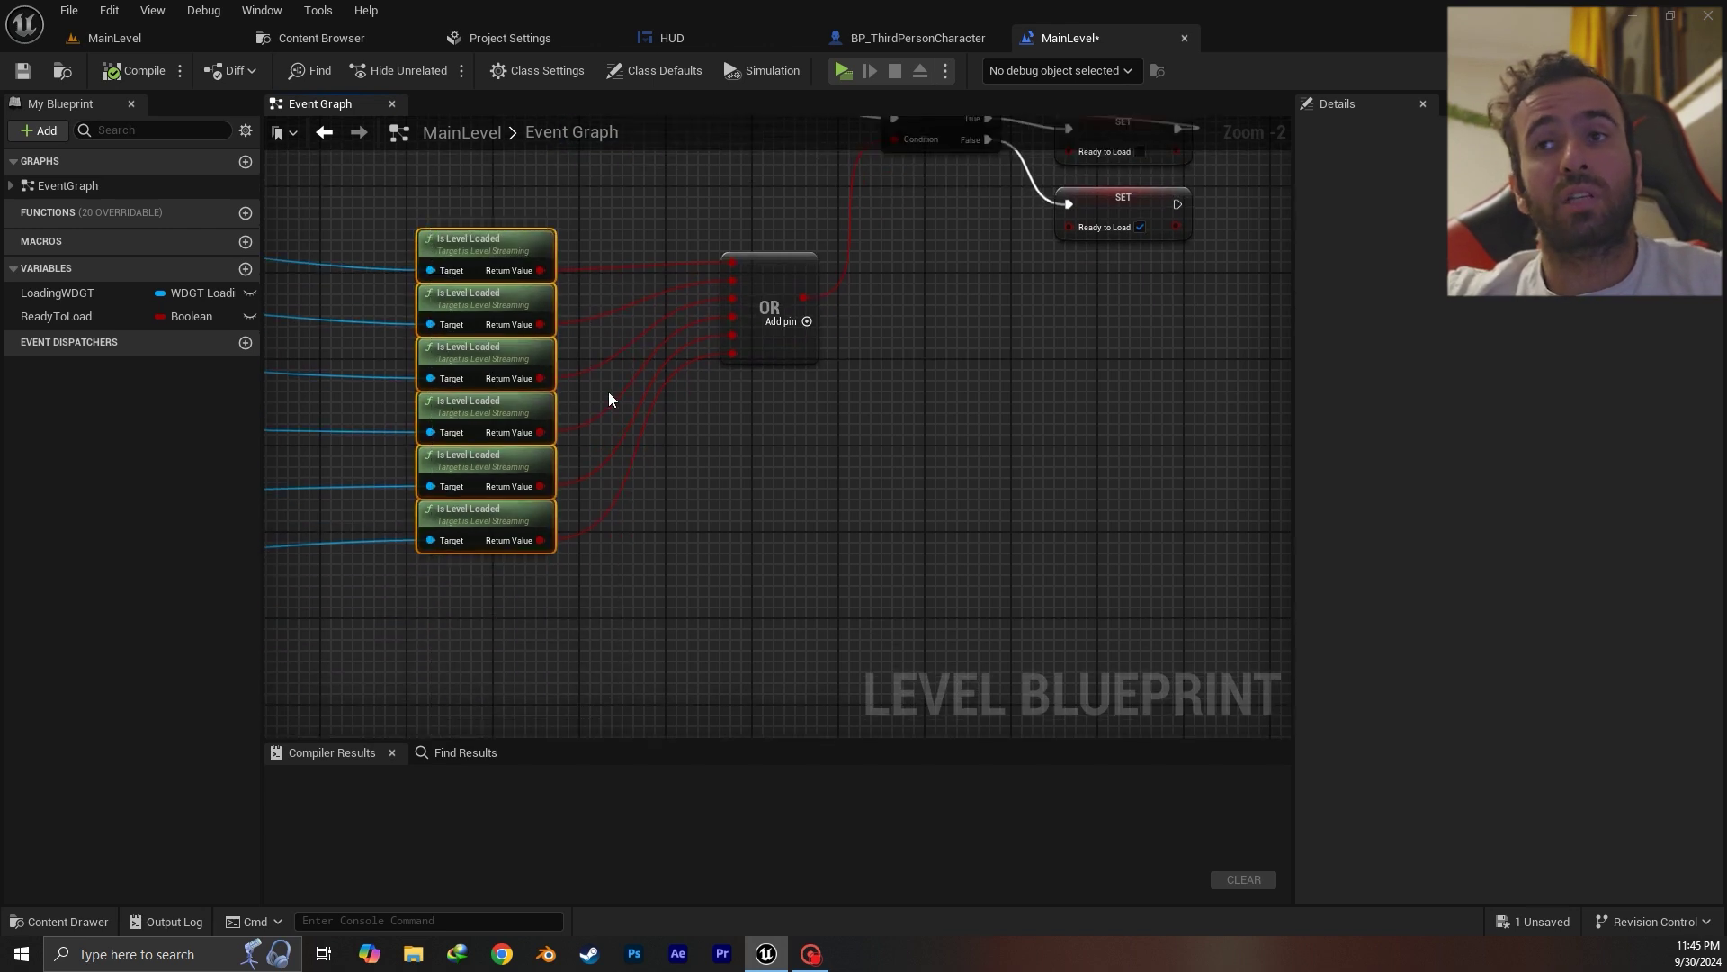
right_drag(609, 392, 486, 595)
scroll(974, 401, up, 2)
scroll(882, 563, down, 3)
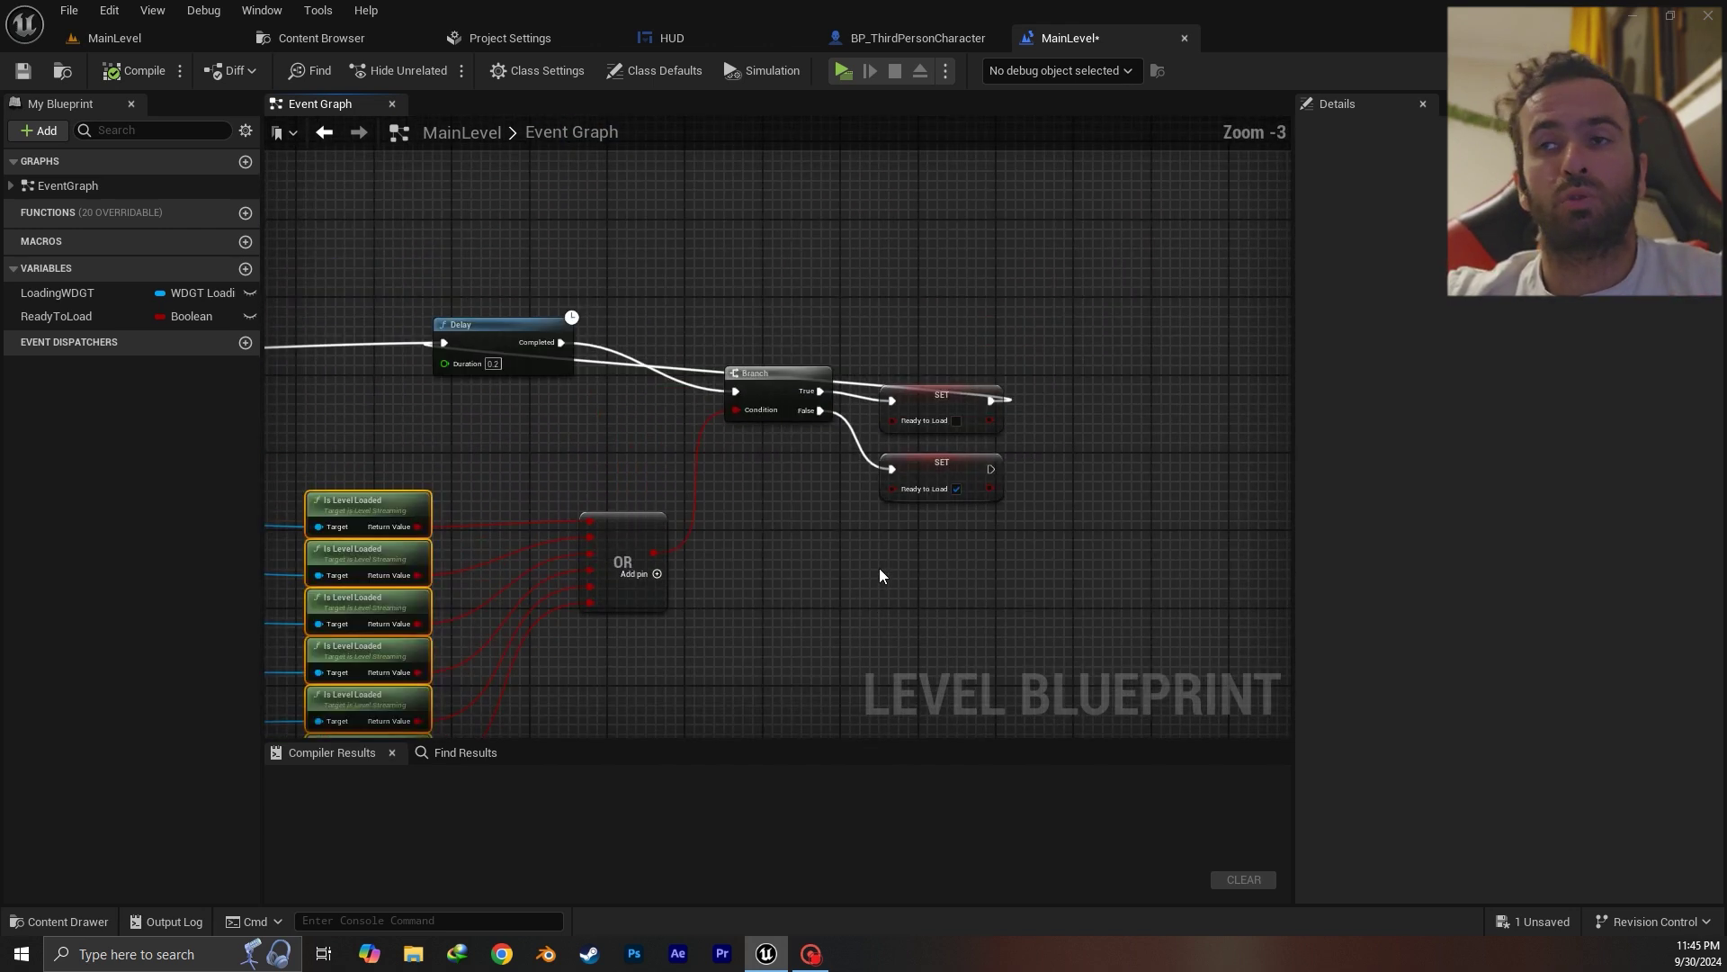
scroll(879, 574, down, 4)
right_drag(1075, 390, 759, 603)
scroll(759, 603, up, 2)
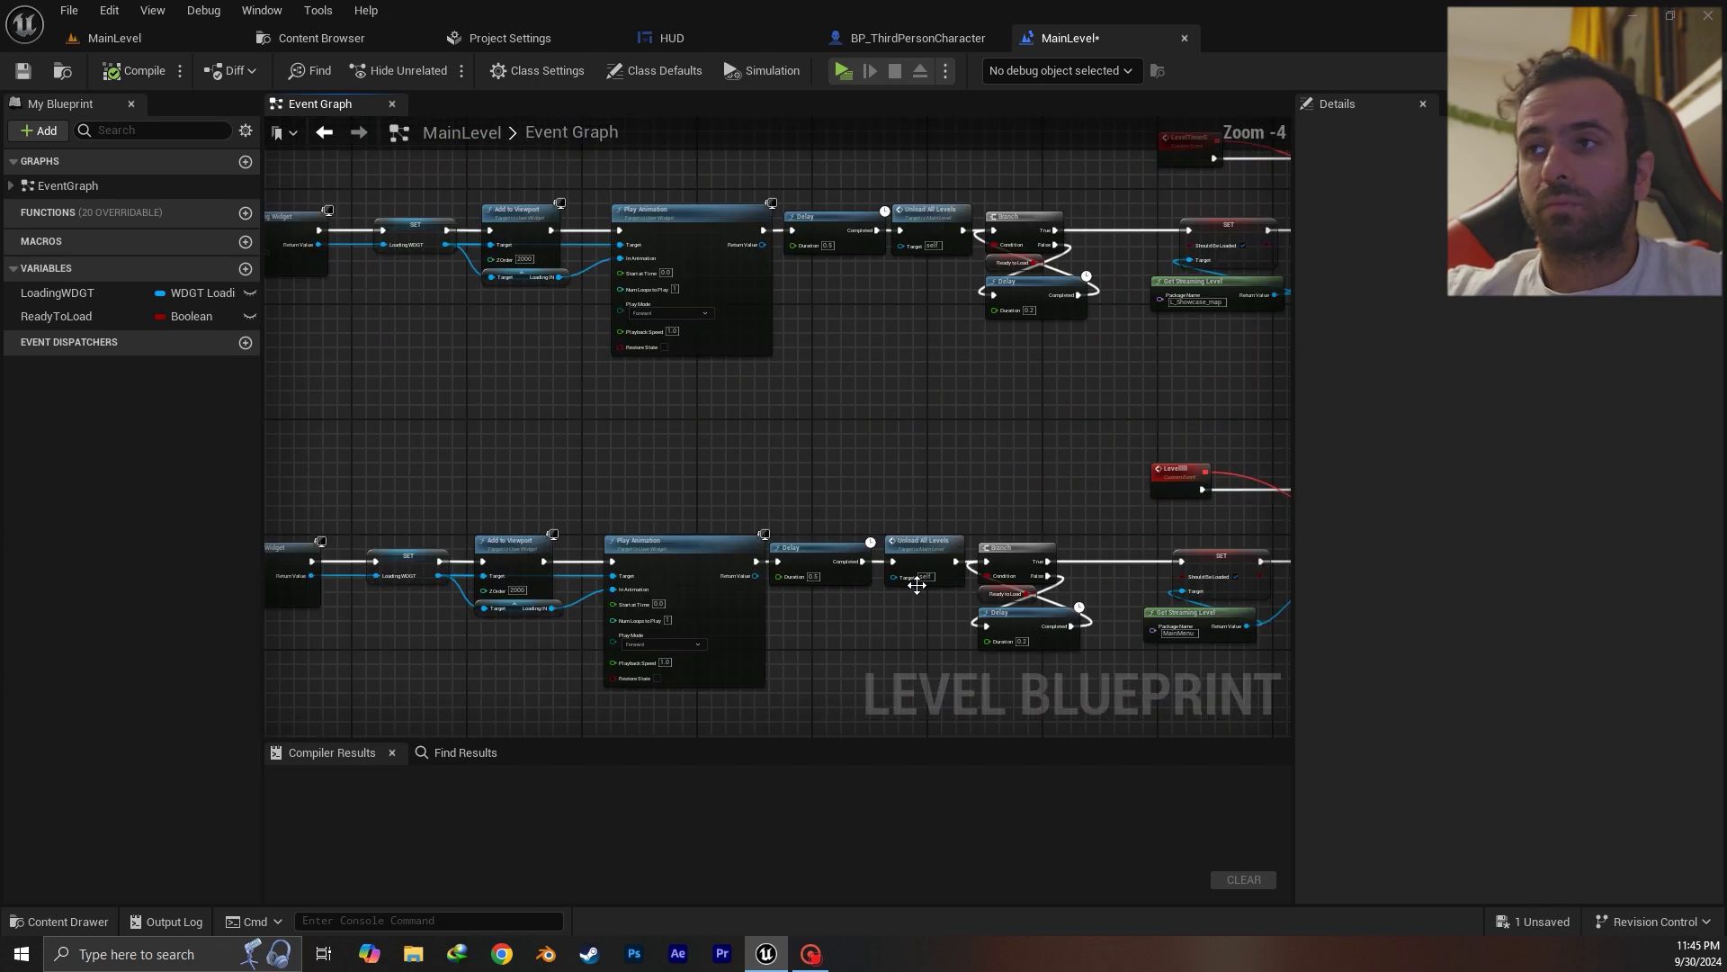
right_drag(916, 586, 666, 579)
scroll(667, 580, up, 3)
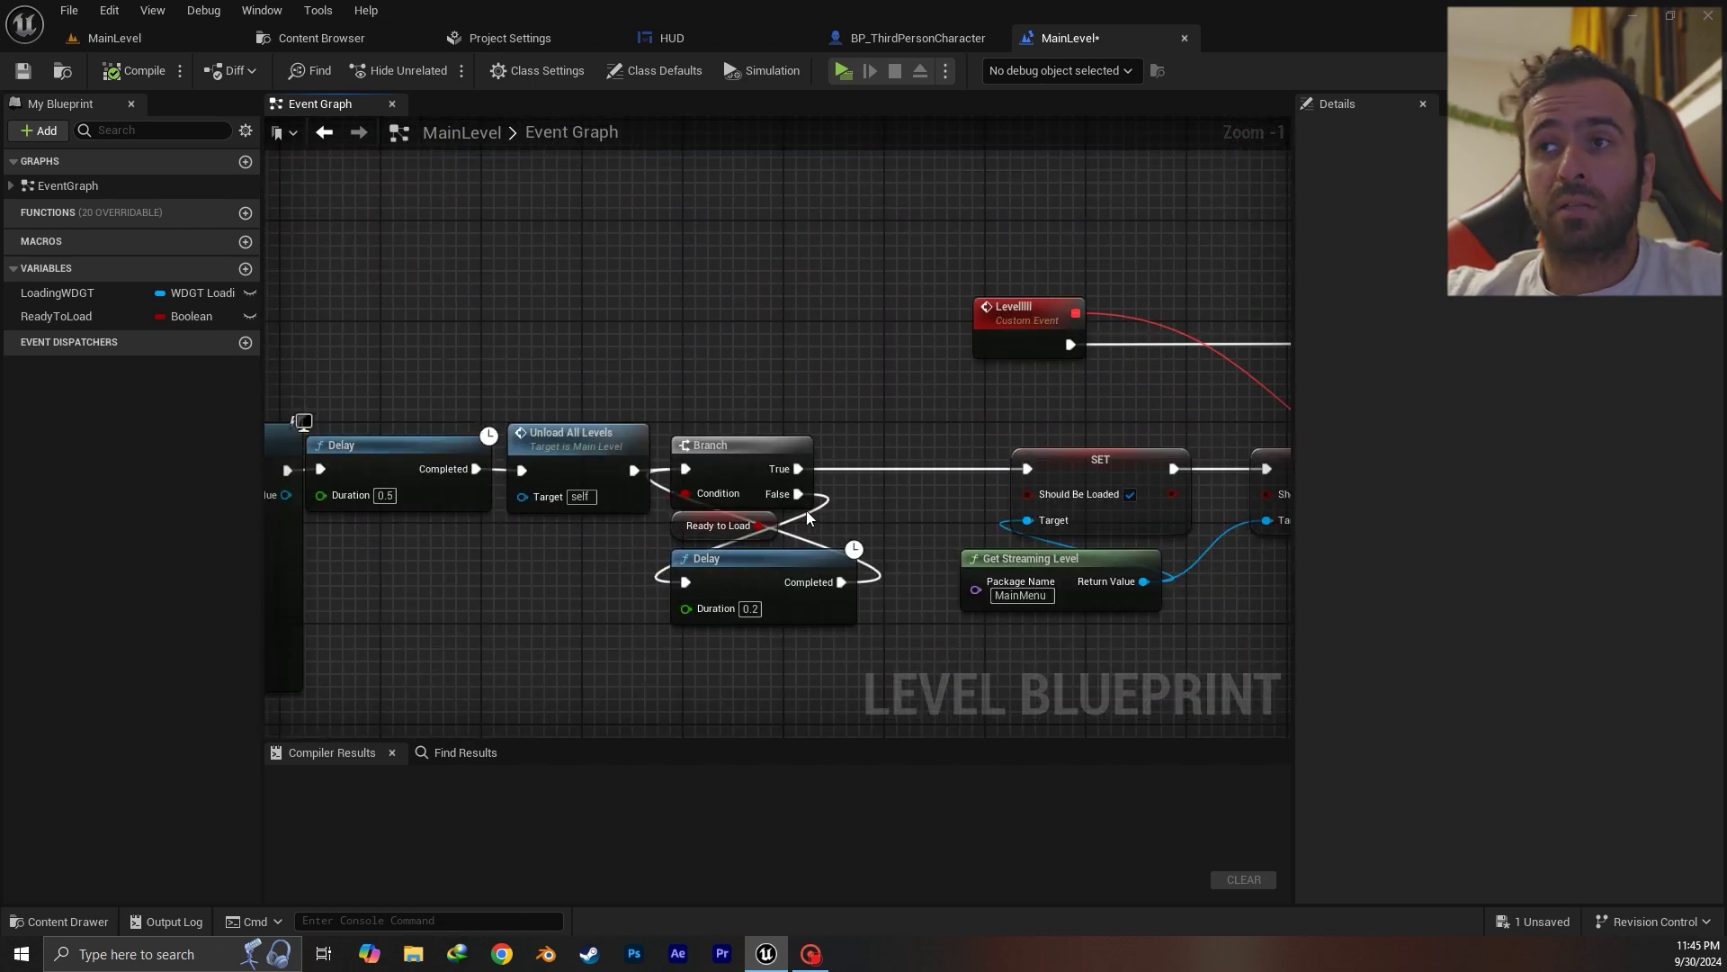
right_drag(806, 510, 742, 494)
drag(788, 399, 551, 601)
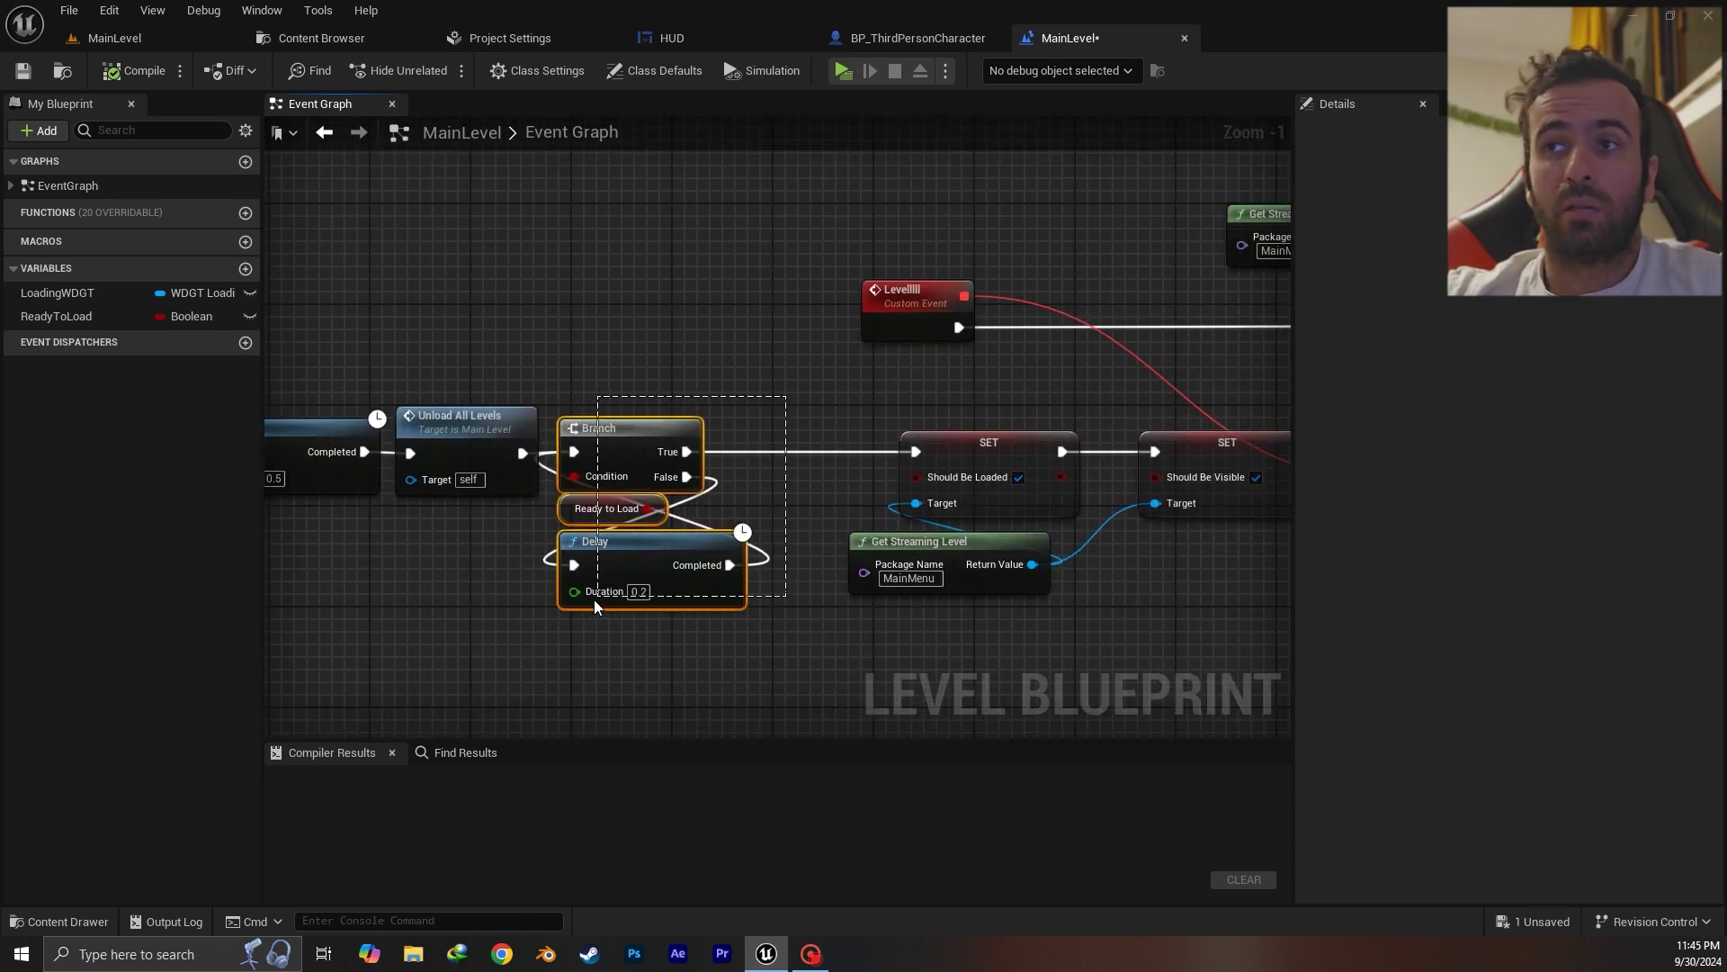
click(592, 688)
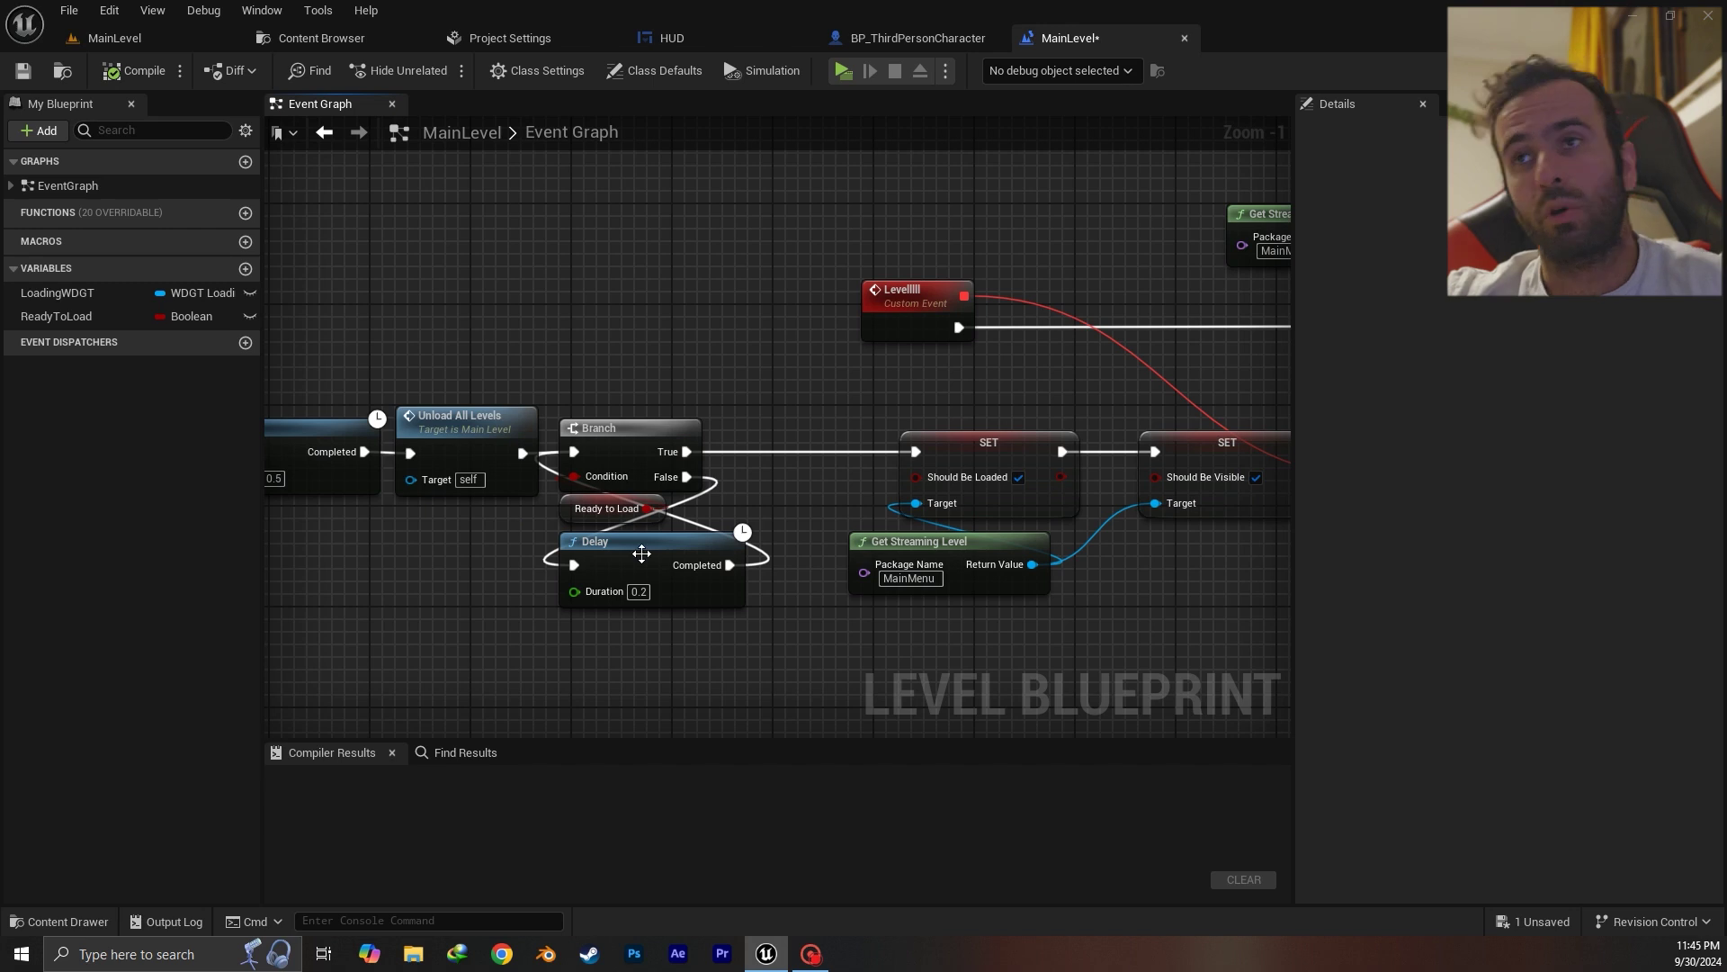
right_drag(919, 522, 606, 490)
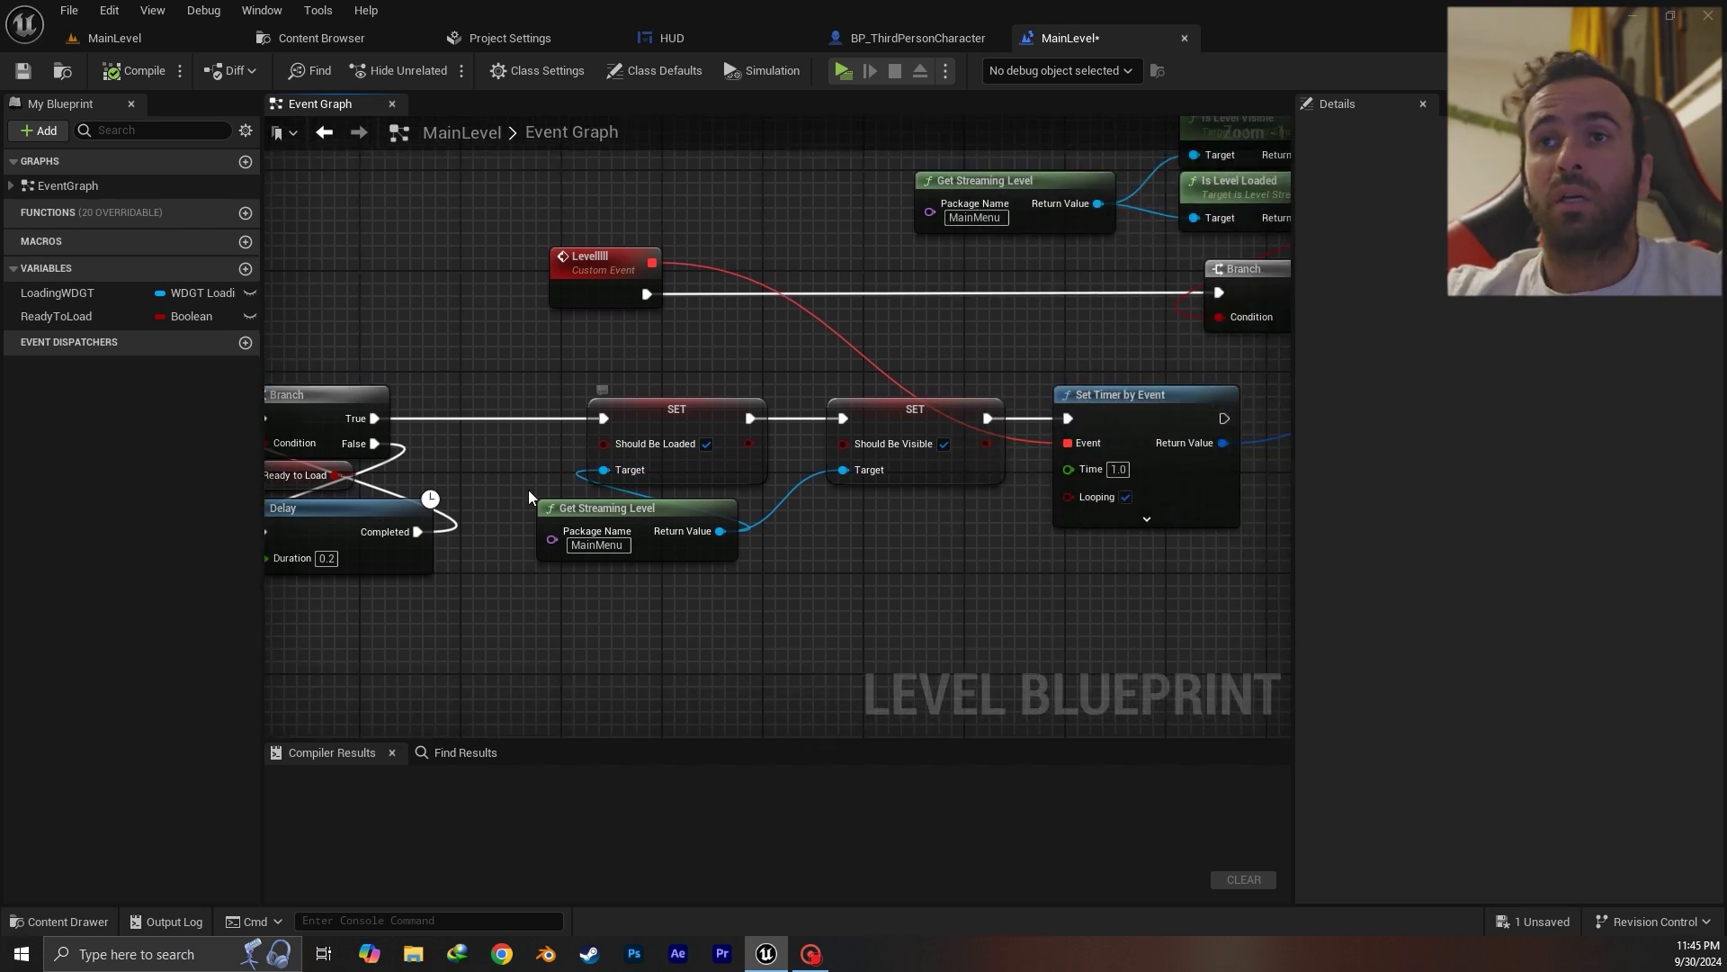
right_drag(698, 605, 626, 602)
scroll(625, 601, up, 1)
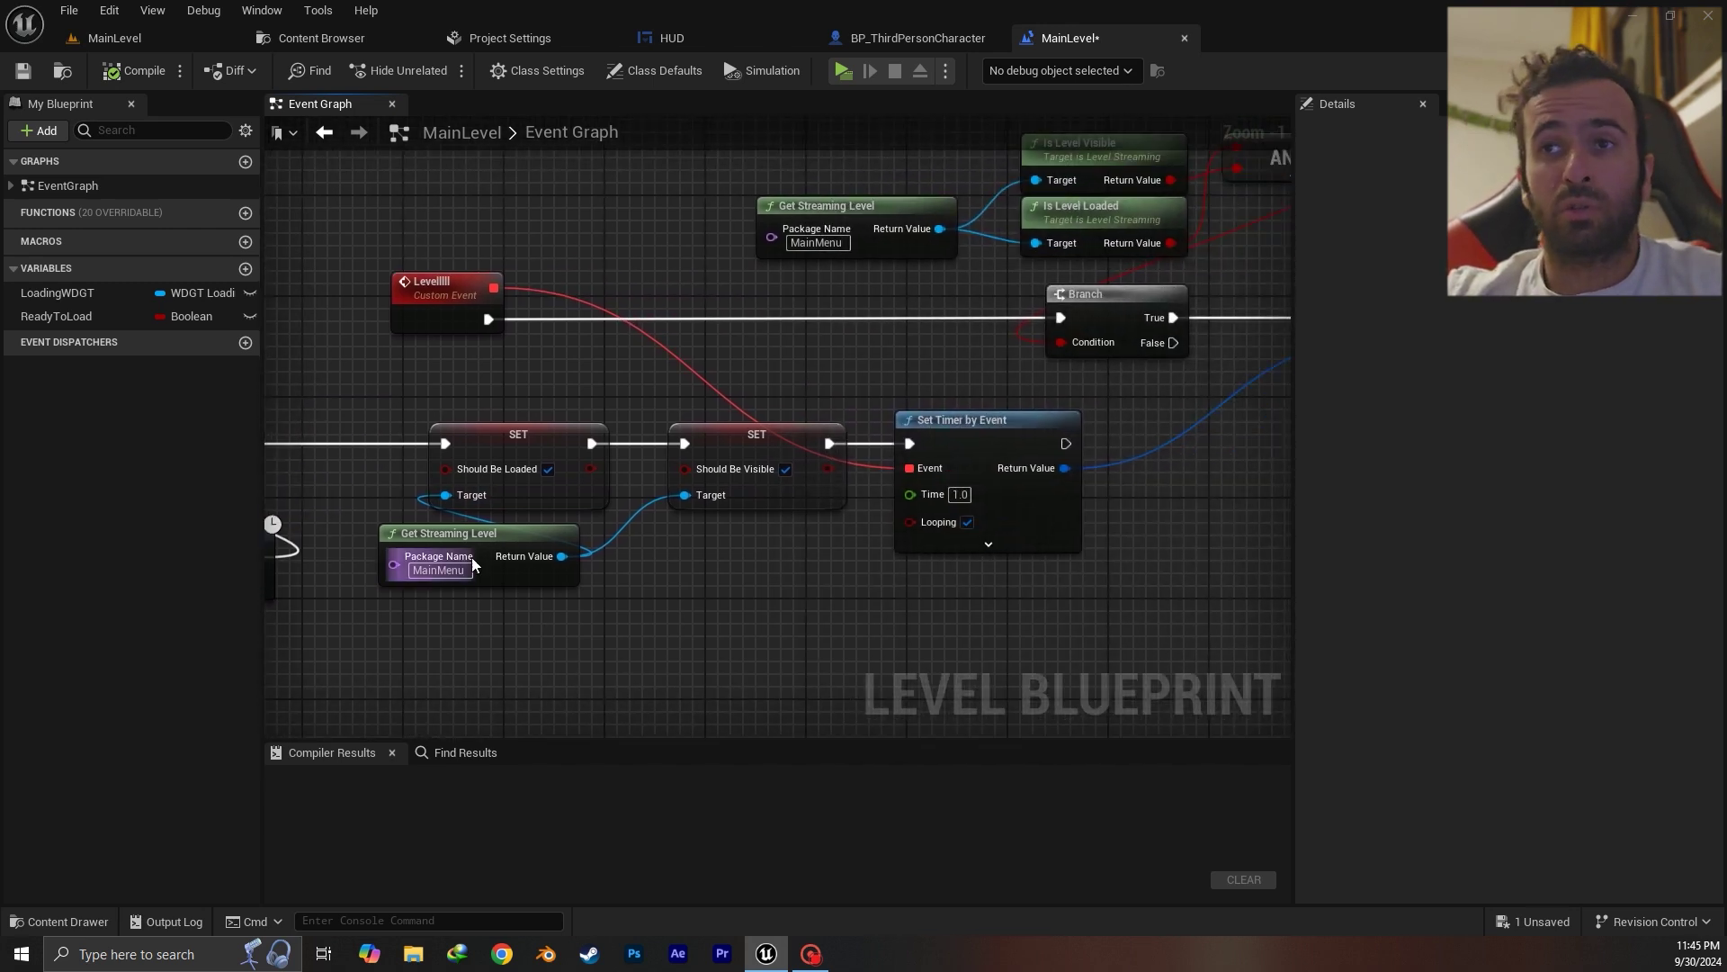
scroll(416, 572, up, 1)
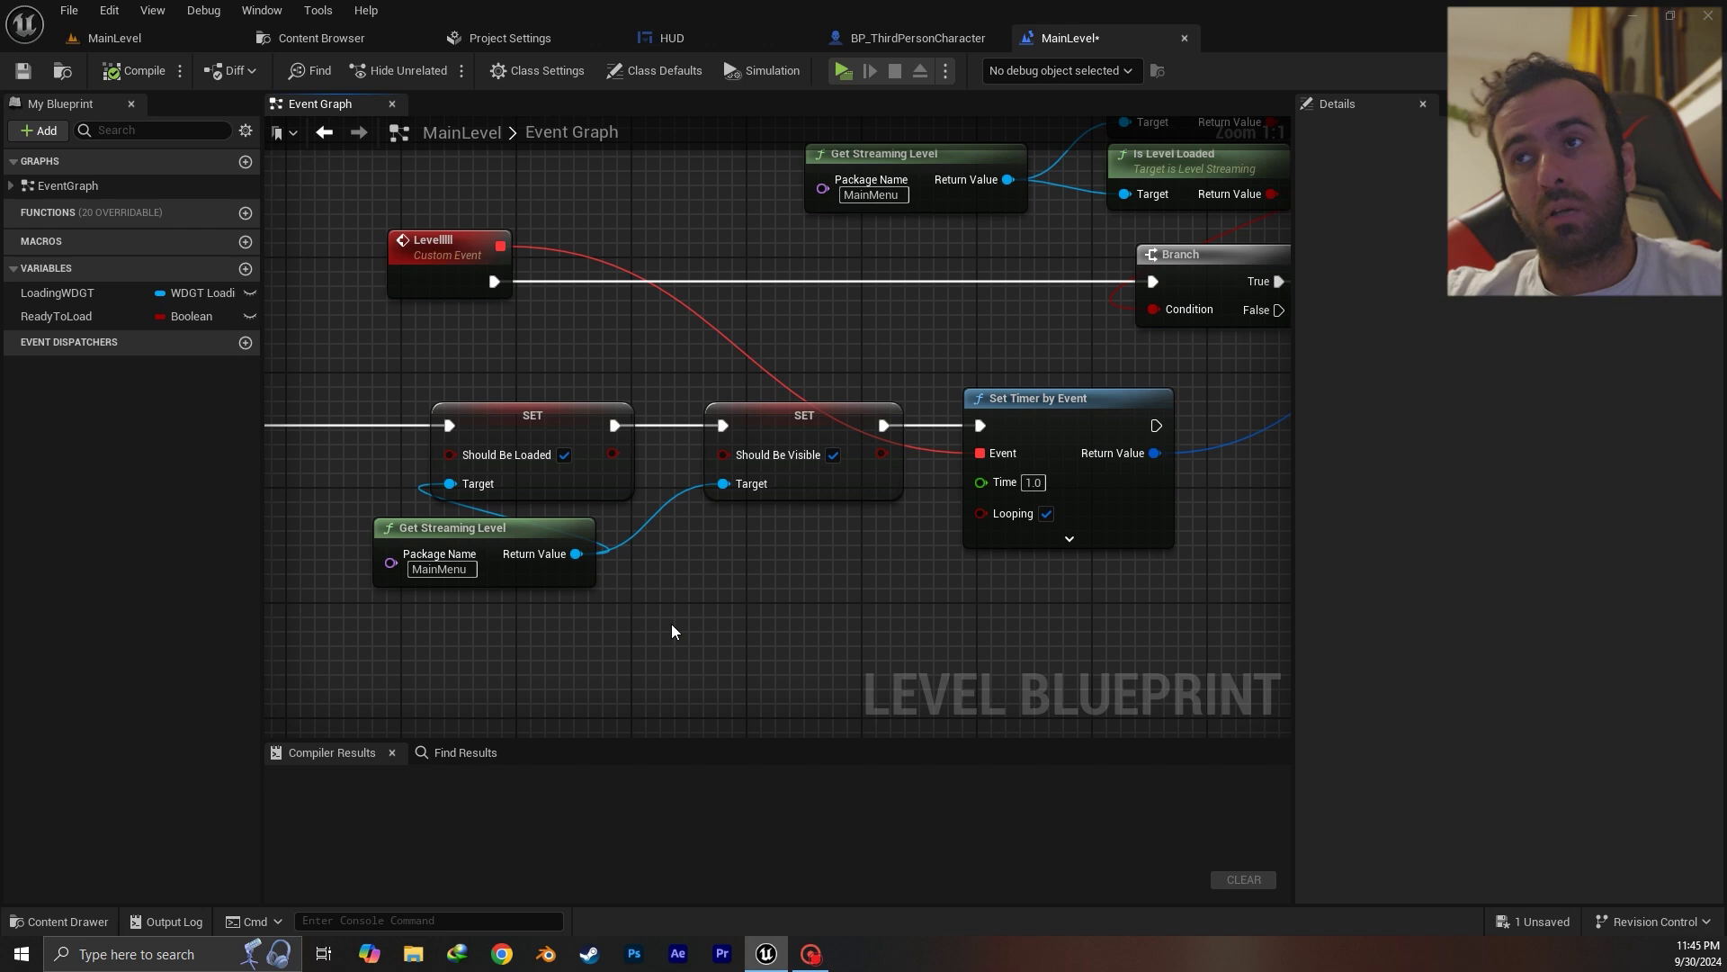
right_drag(887, 575, 583, 594)
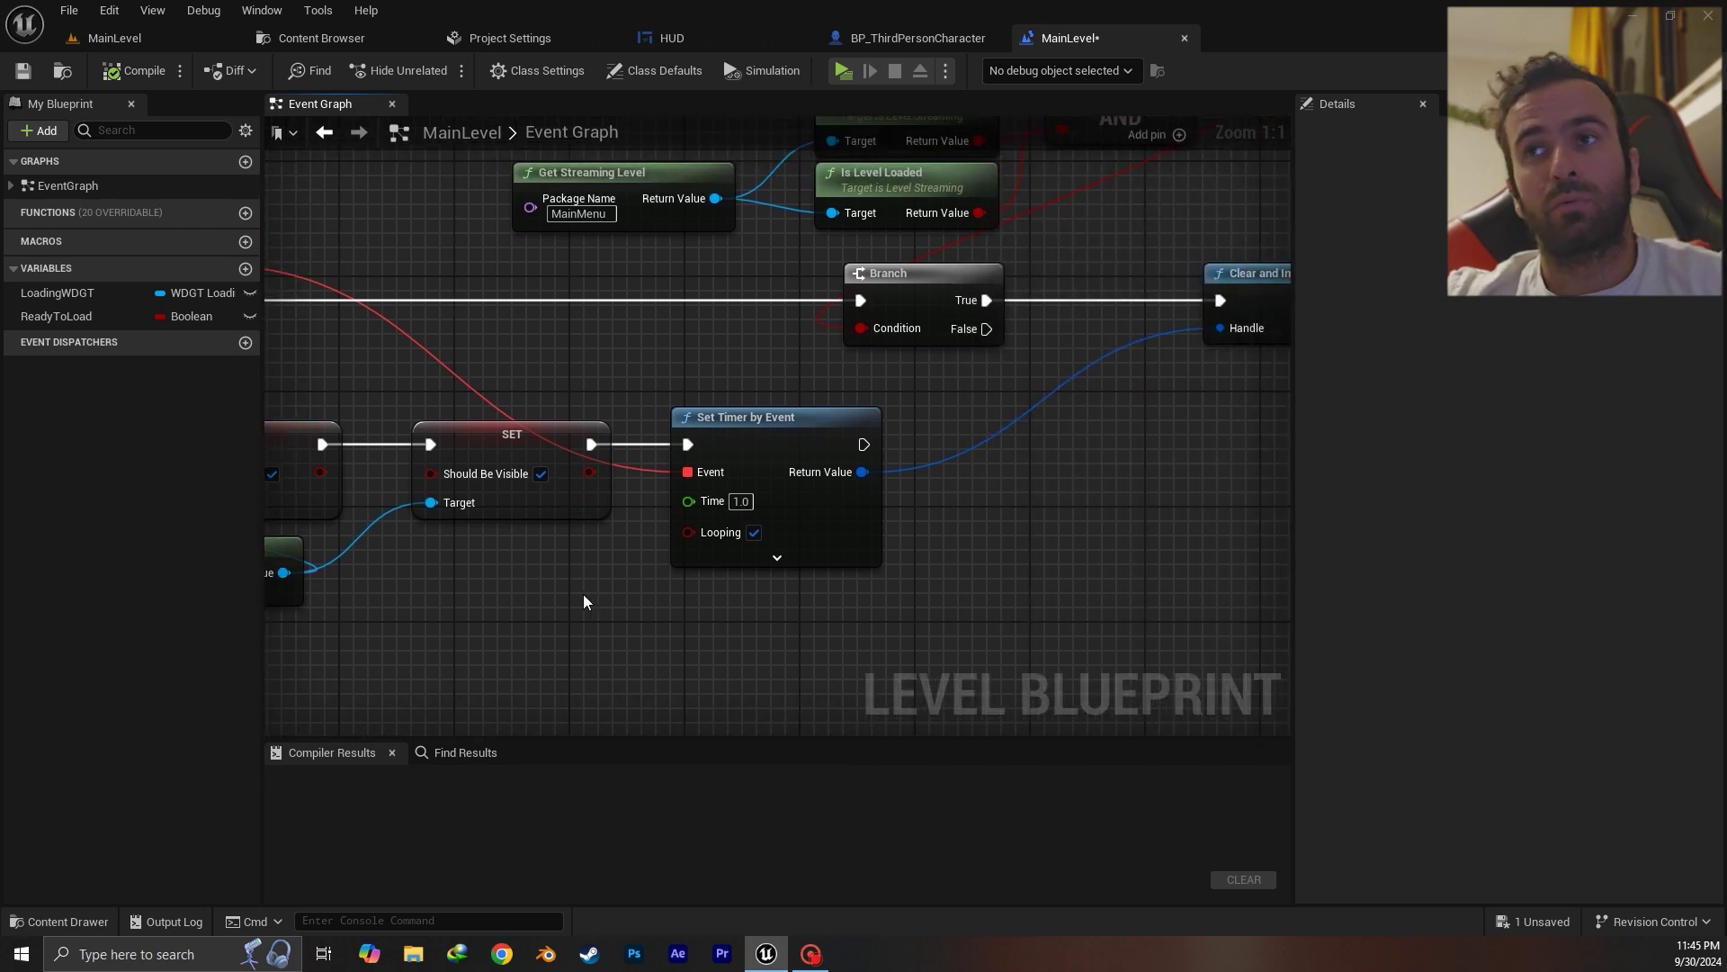
scroll(554, 614, down, 1)
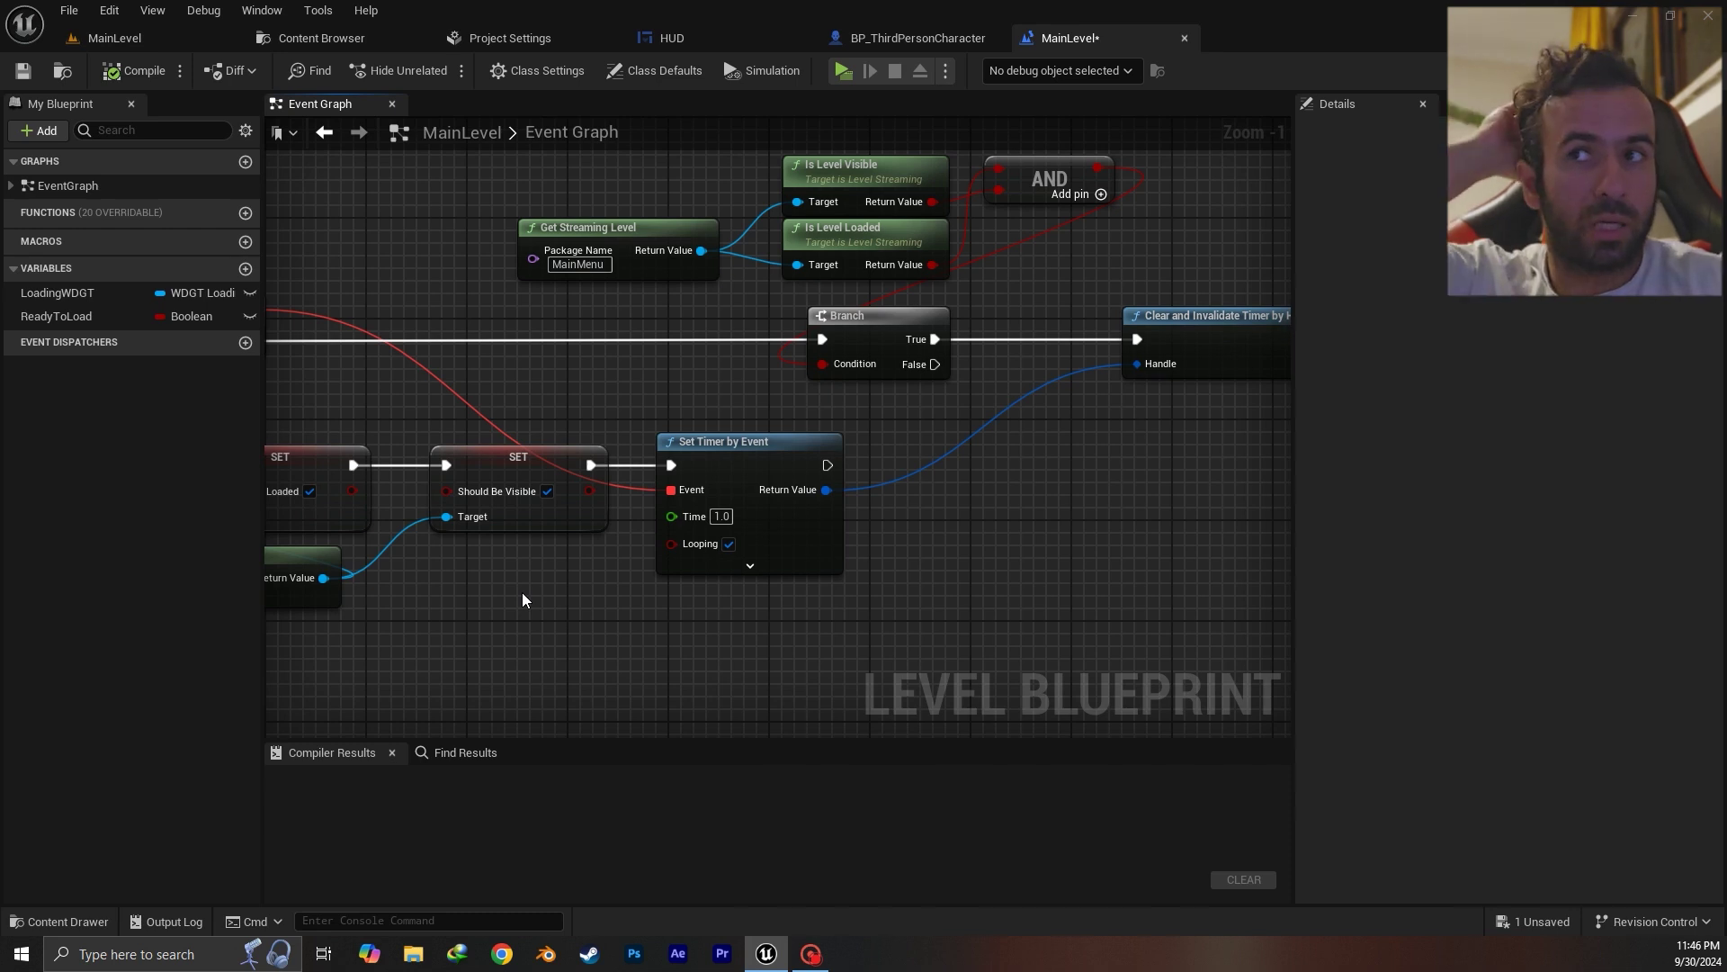
right_drag(525, 600, 630, 644)
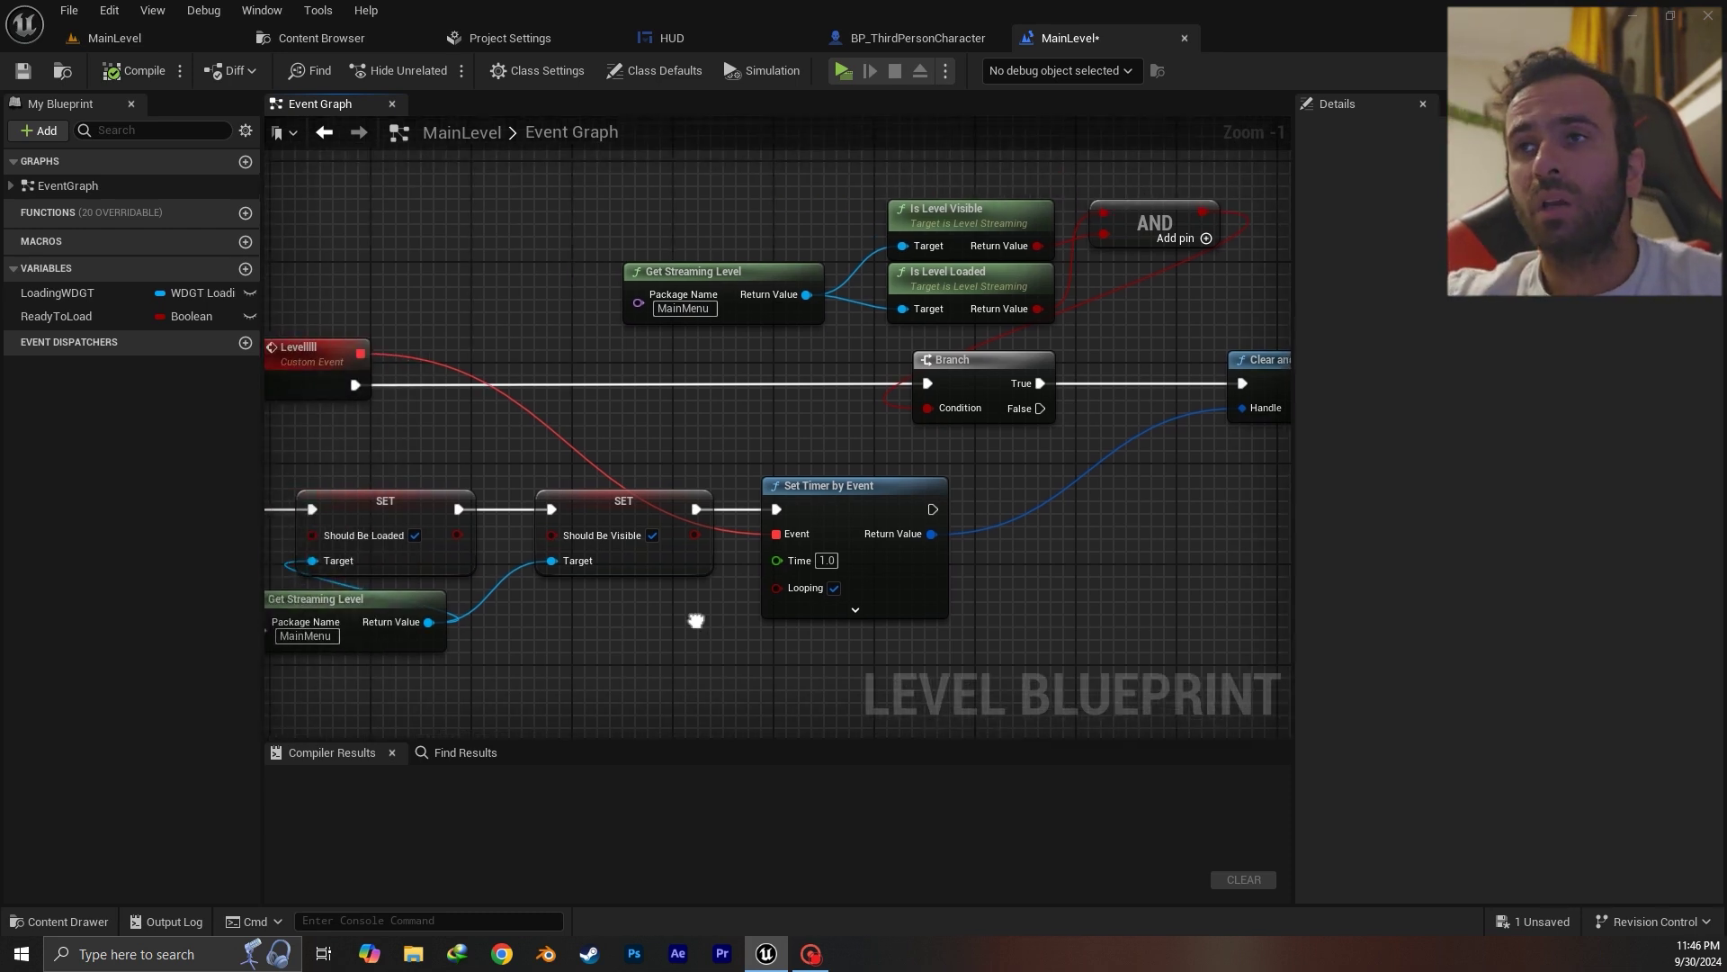
right_drag(501, 402, 543, 405)
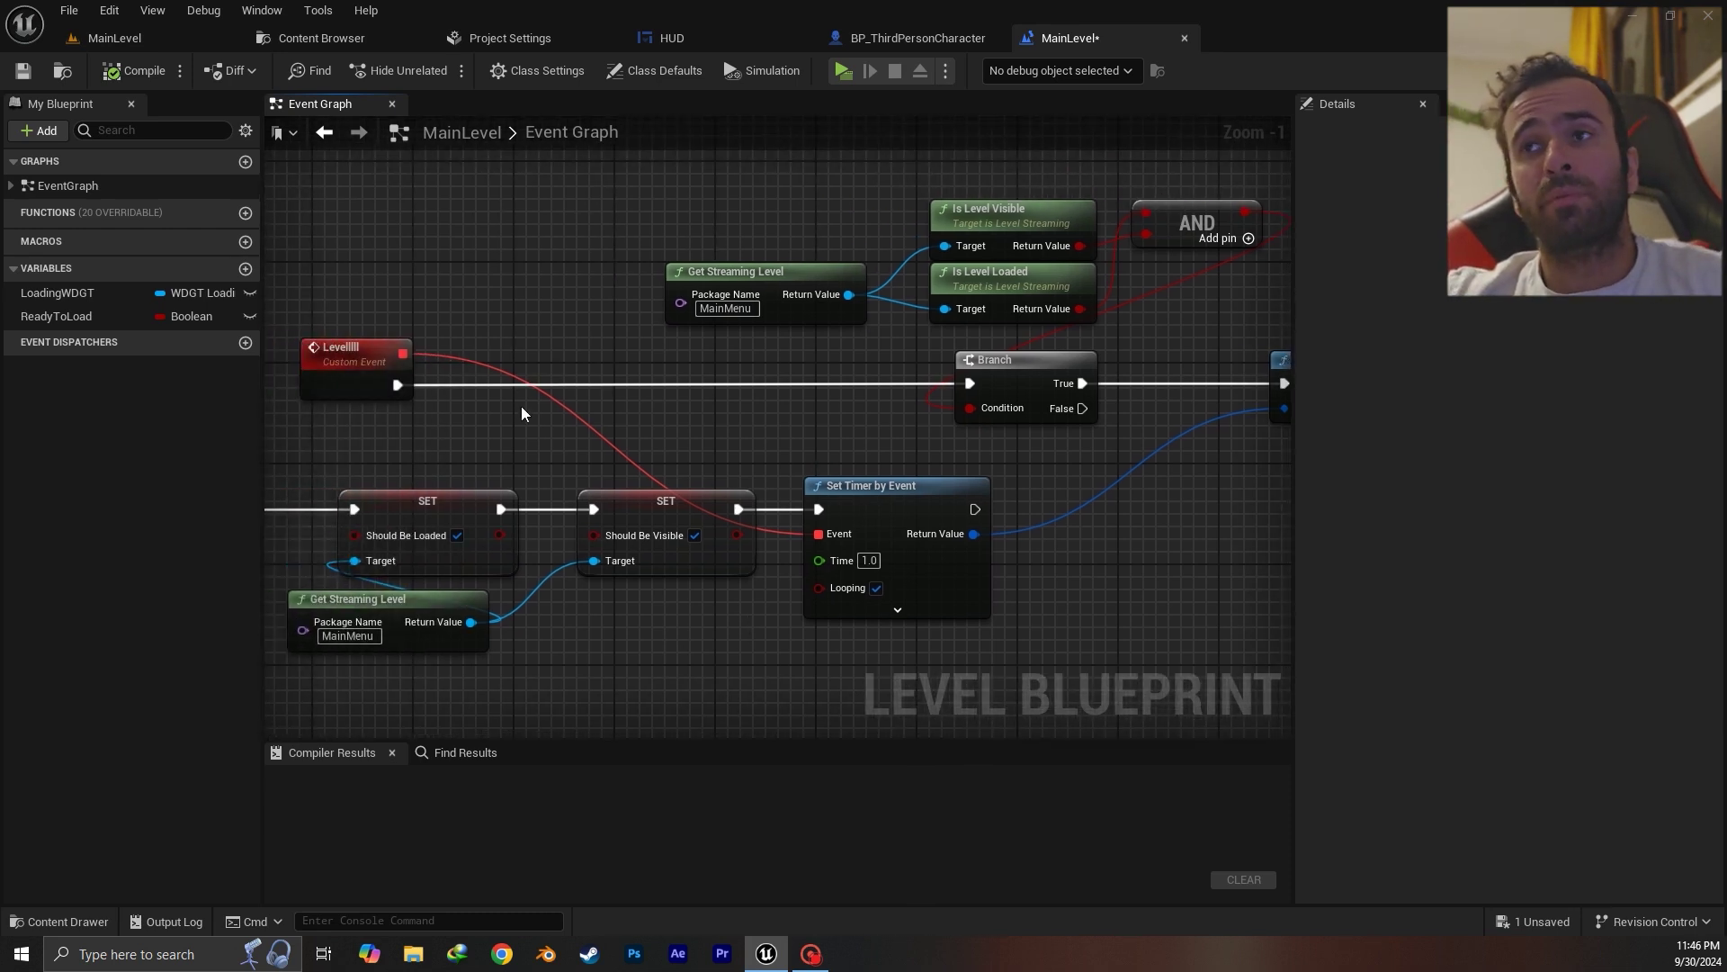
right_drag(672, 419, 487, 401)
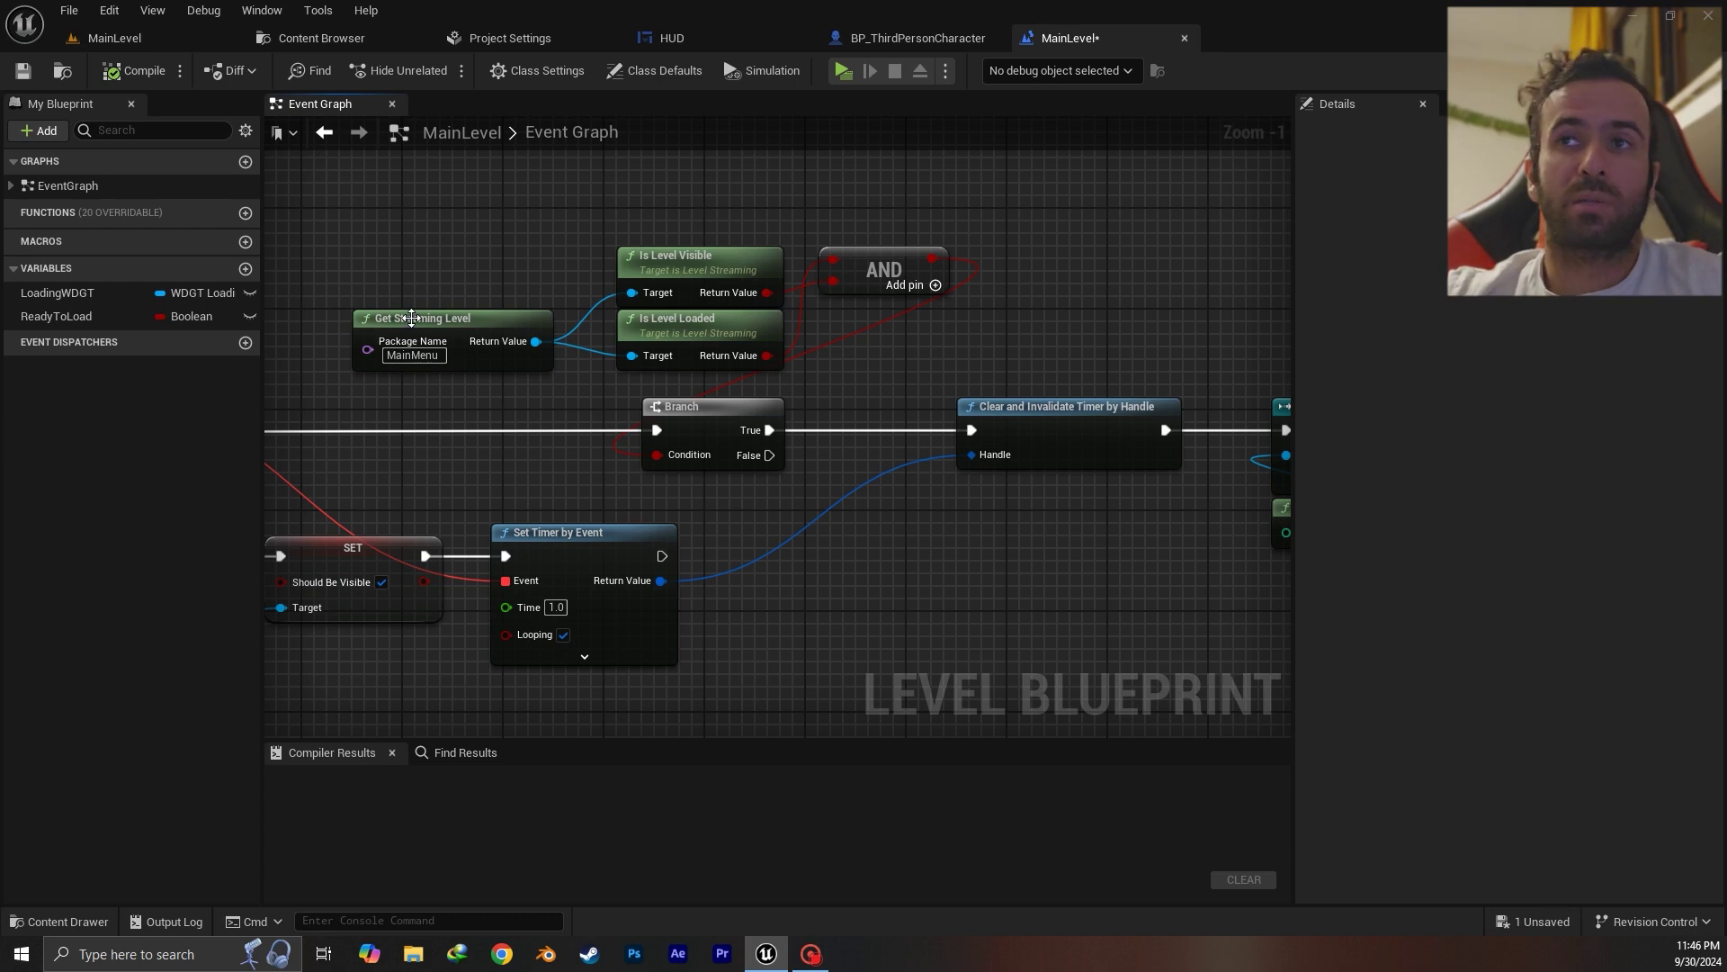
right_drag(401, 293, 518, 340)
drag(443, 306, 613, 453)
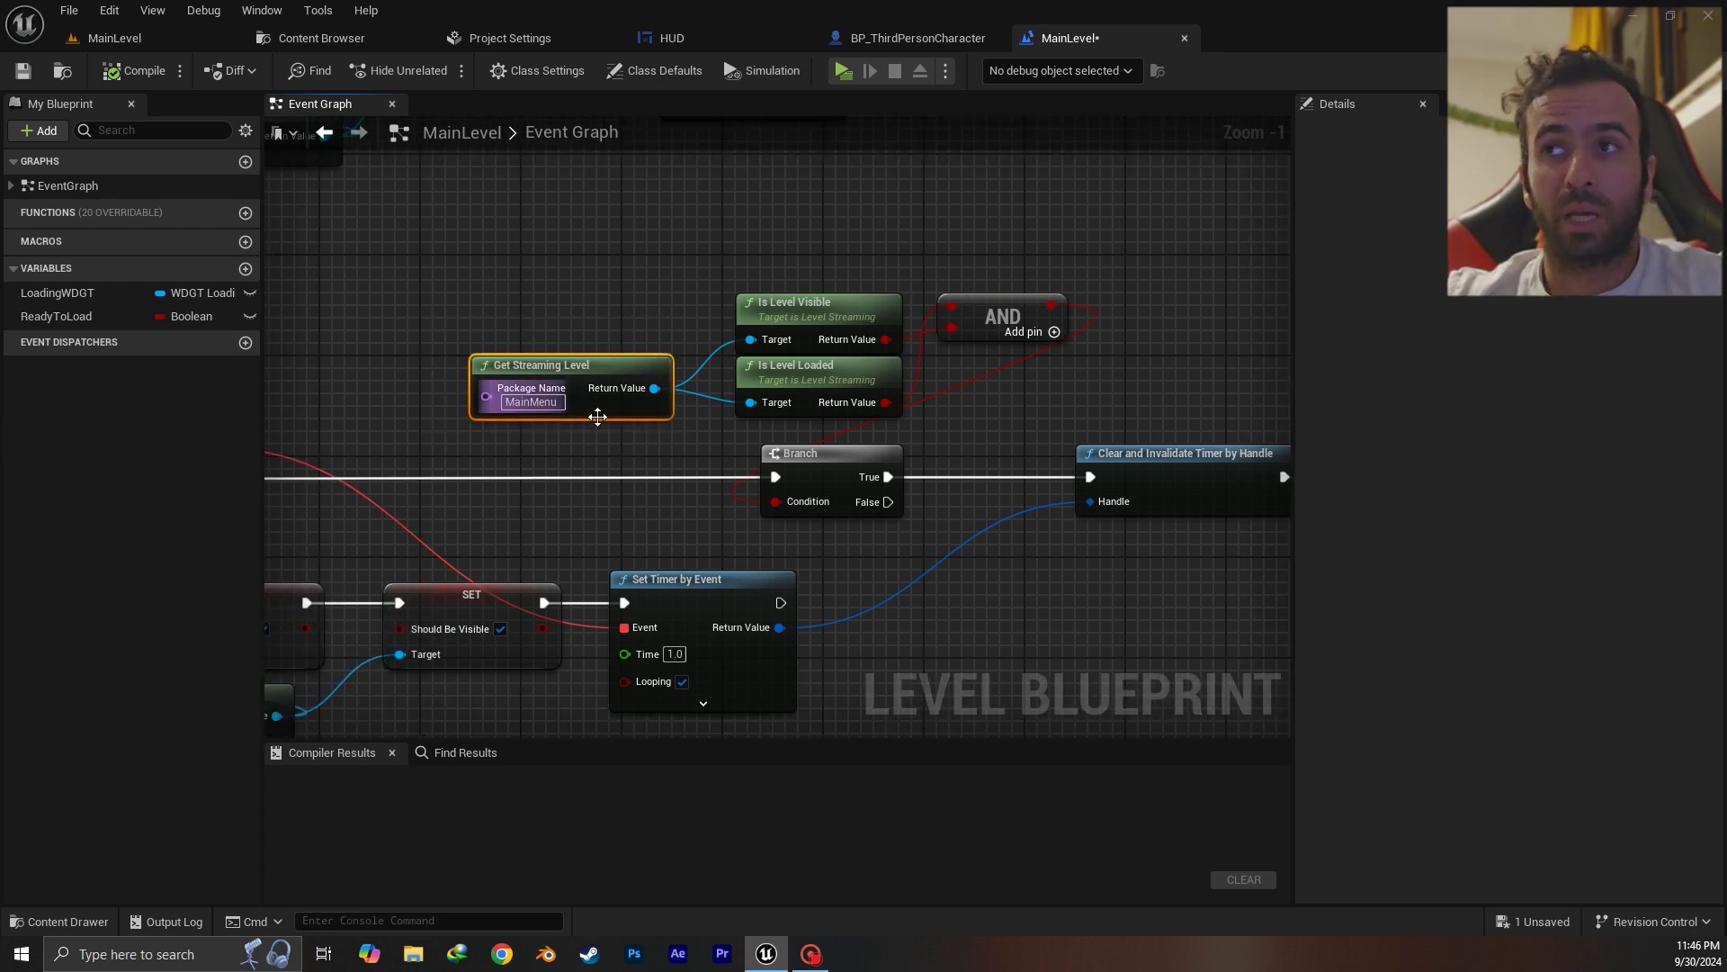
right_drag(696, 447, 617, 446)
click(653, 300)
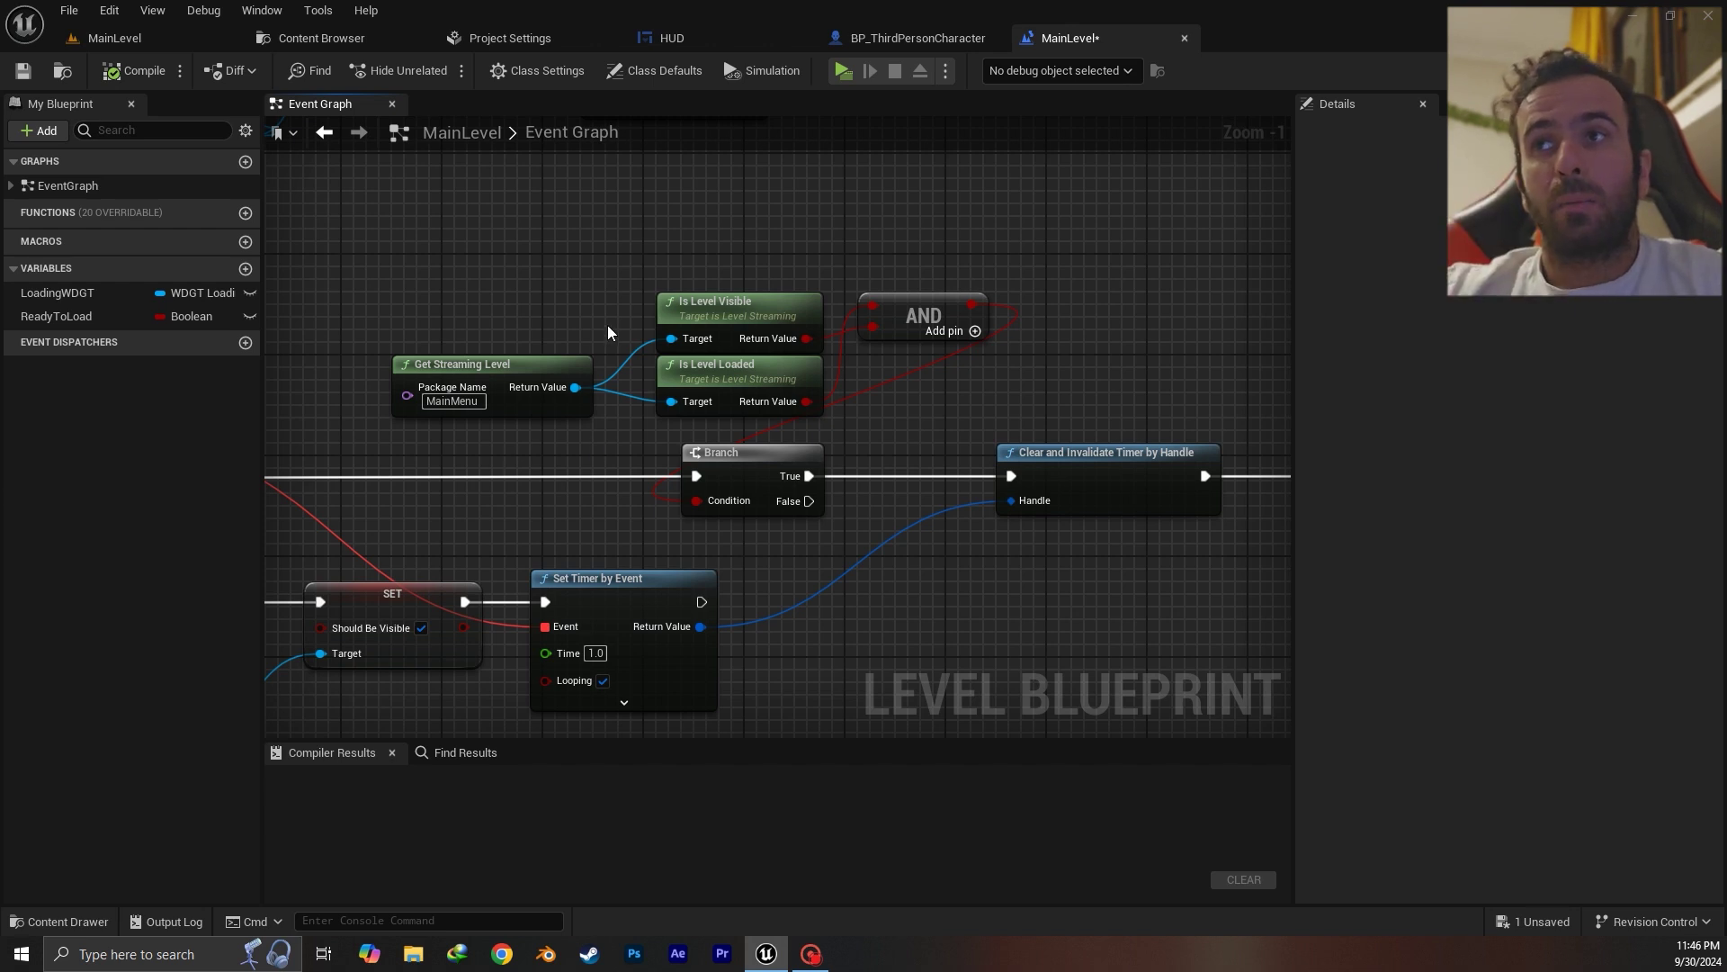
drag(607, 326, 827, 424)
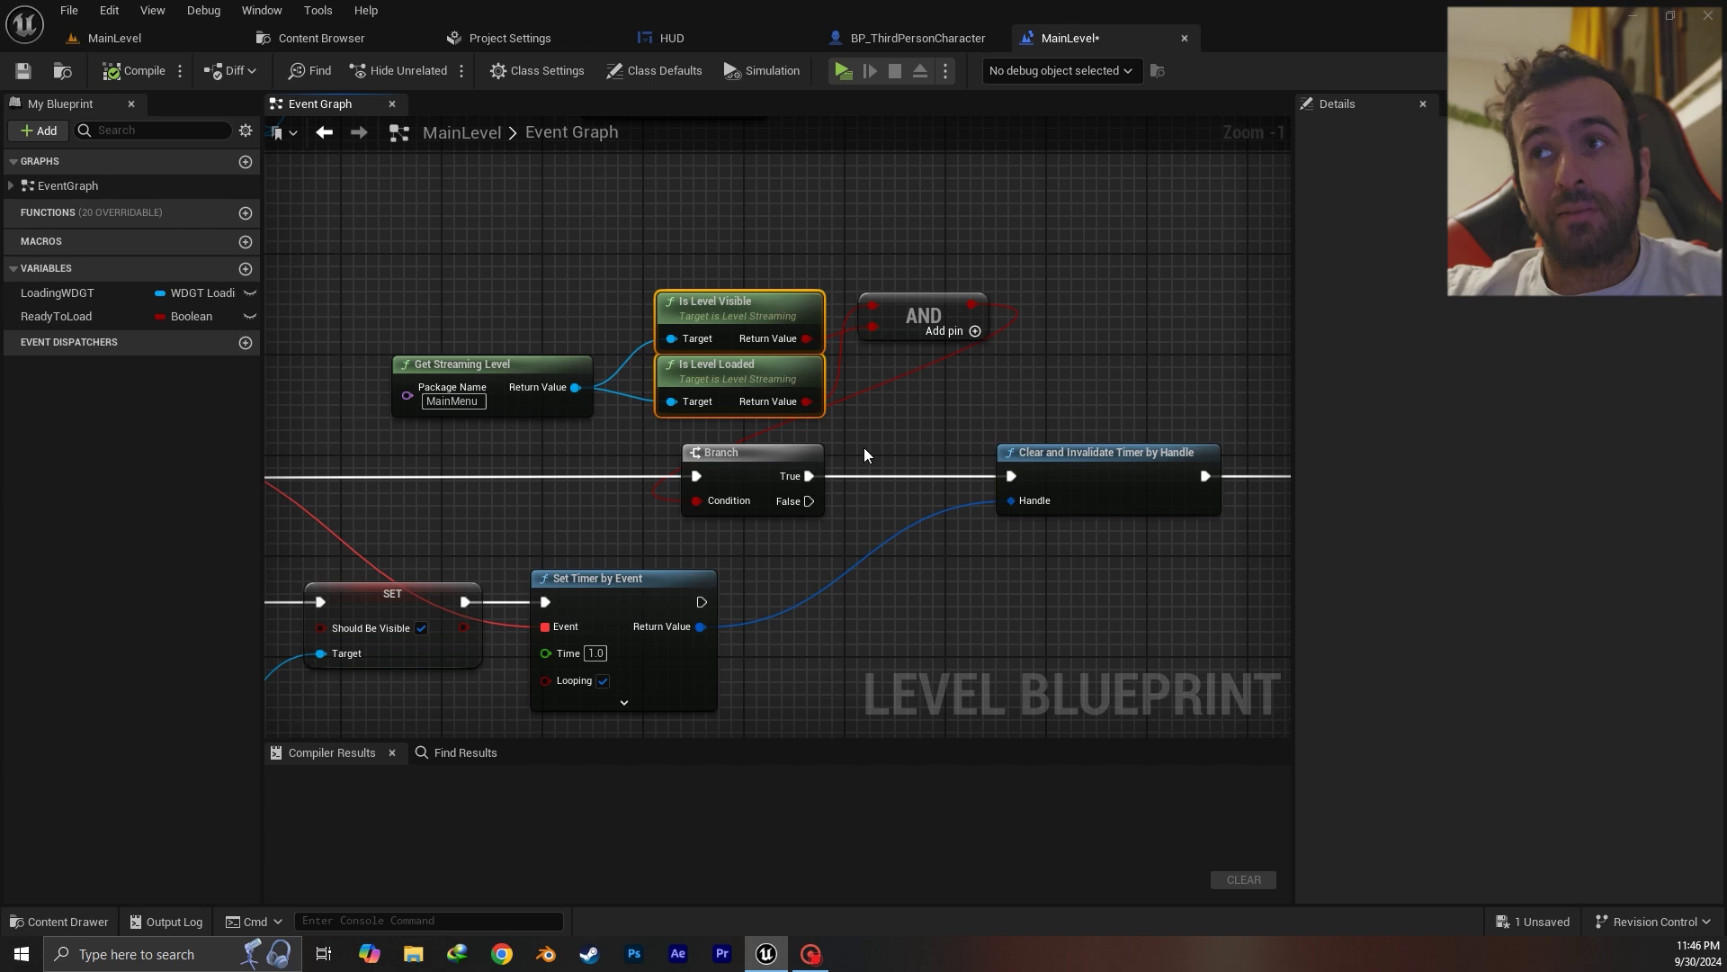
right_drag(907, 542, 921, 352)
scroll(751, 394, down, 2)
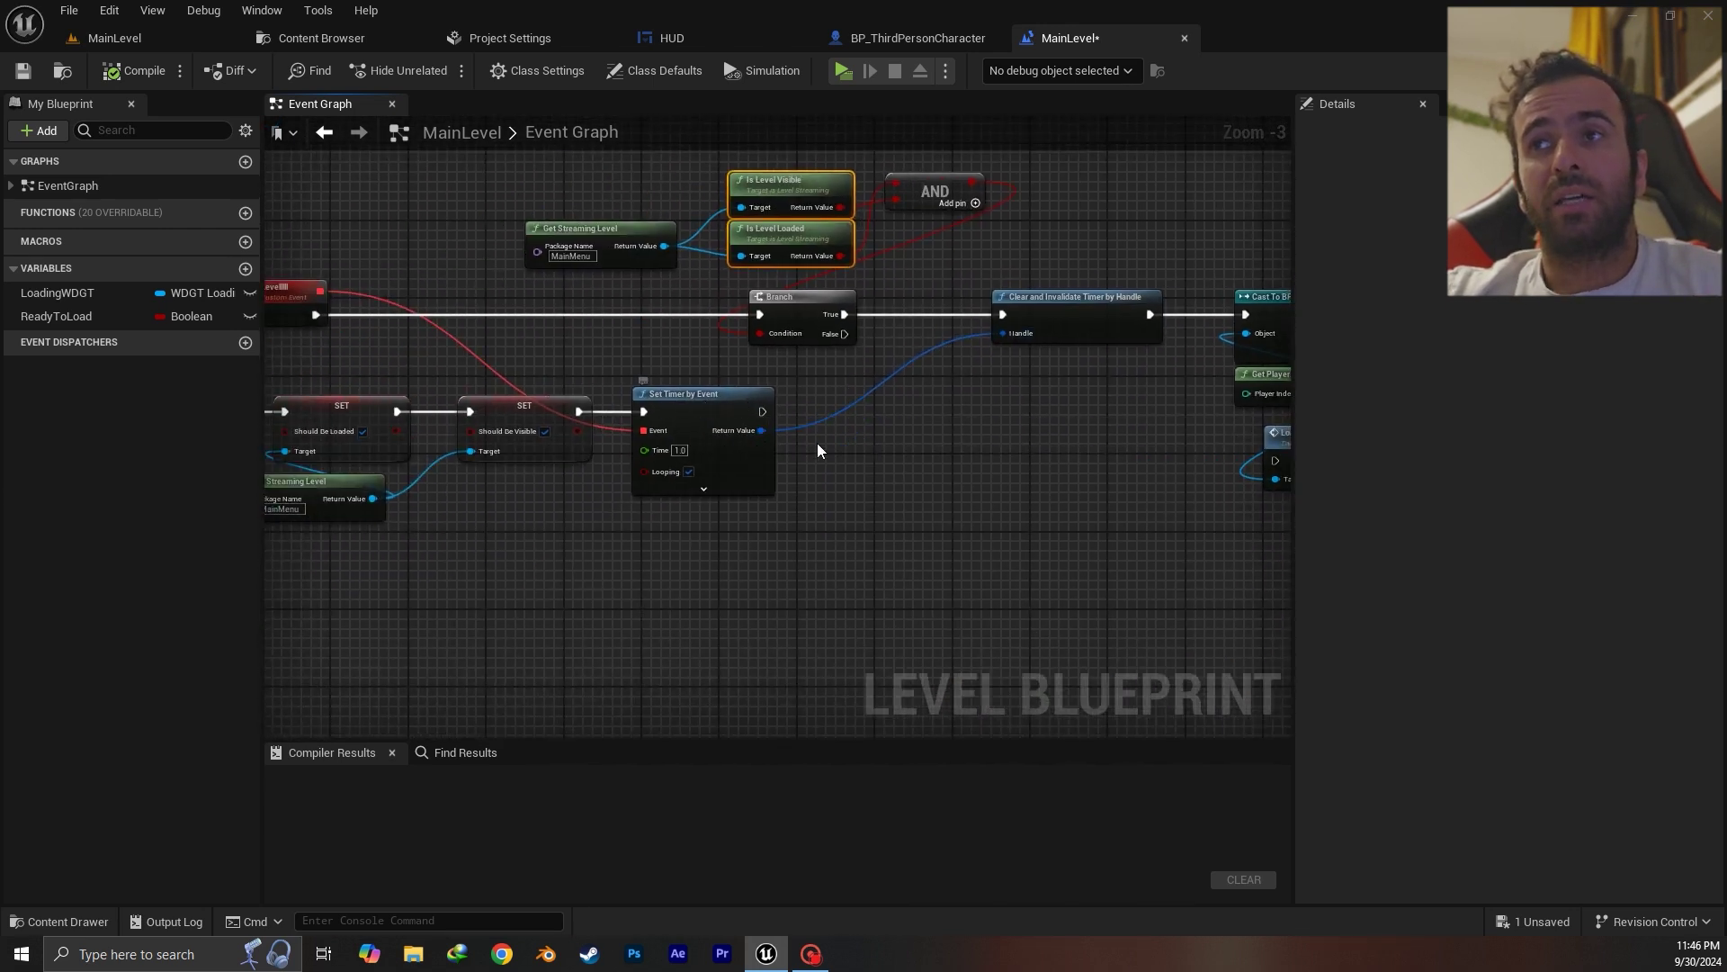
right_drag(816, 451, 284, 436)
scroll(449, 508, down, 1)
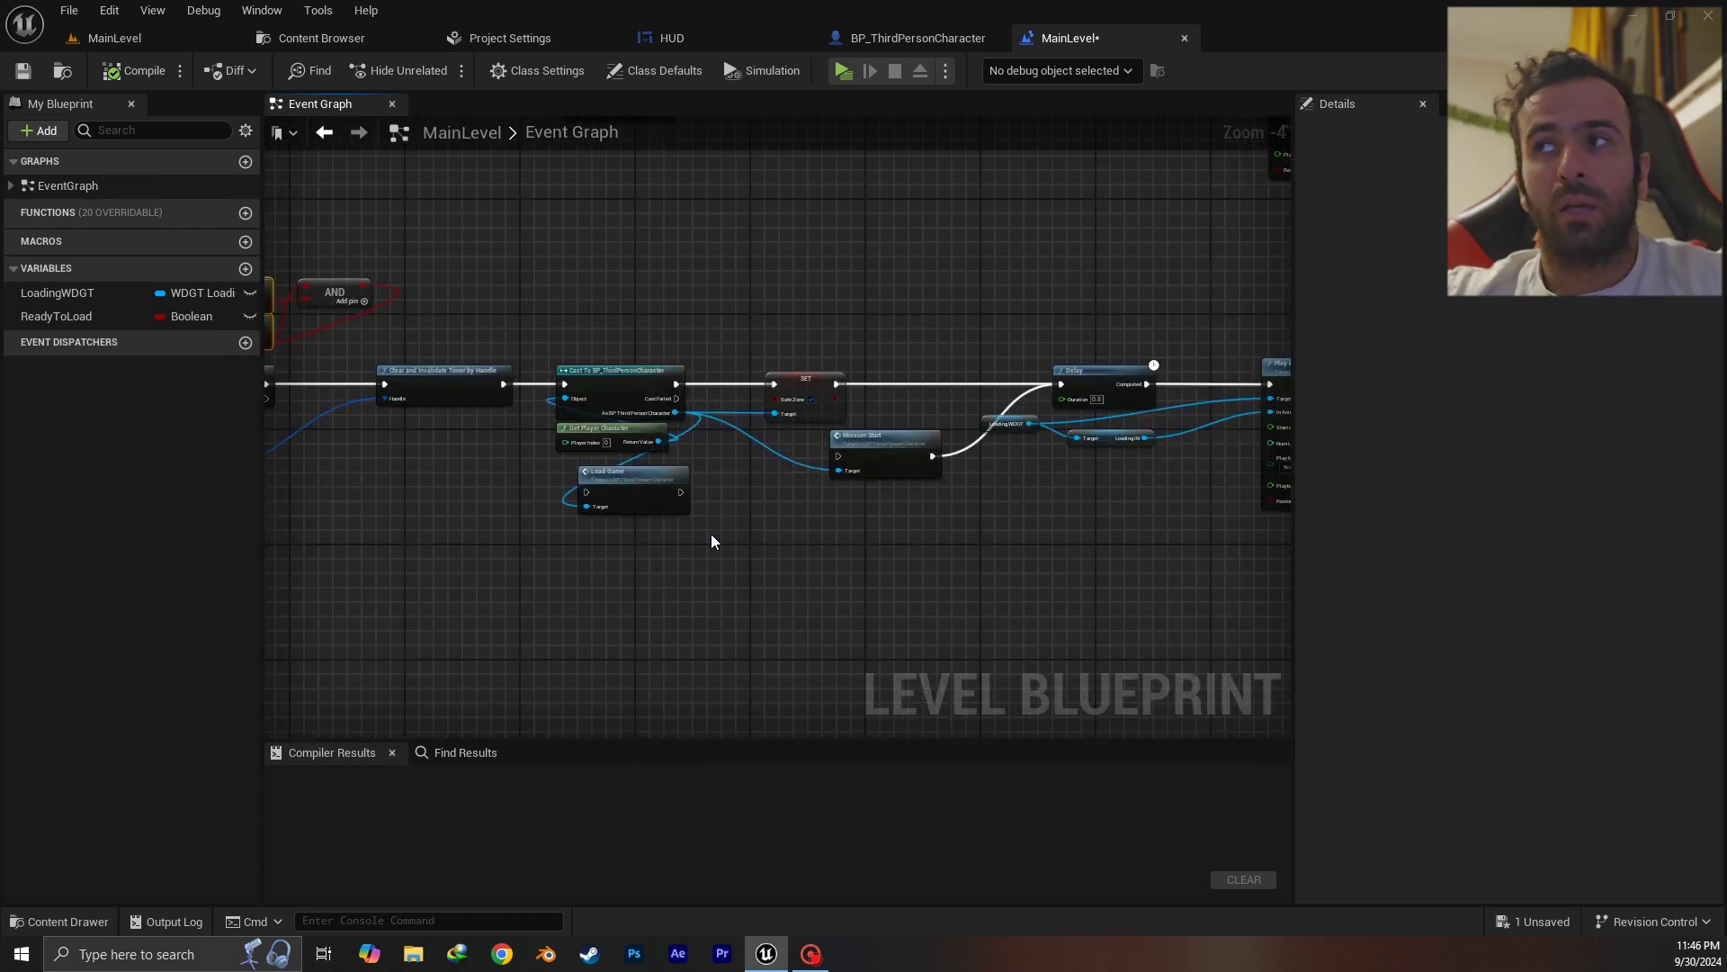
scroll(711, 536, down, 2)
scroll(781, 489, up, 3)
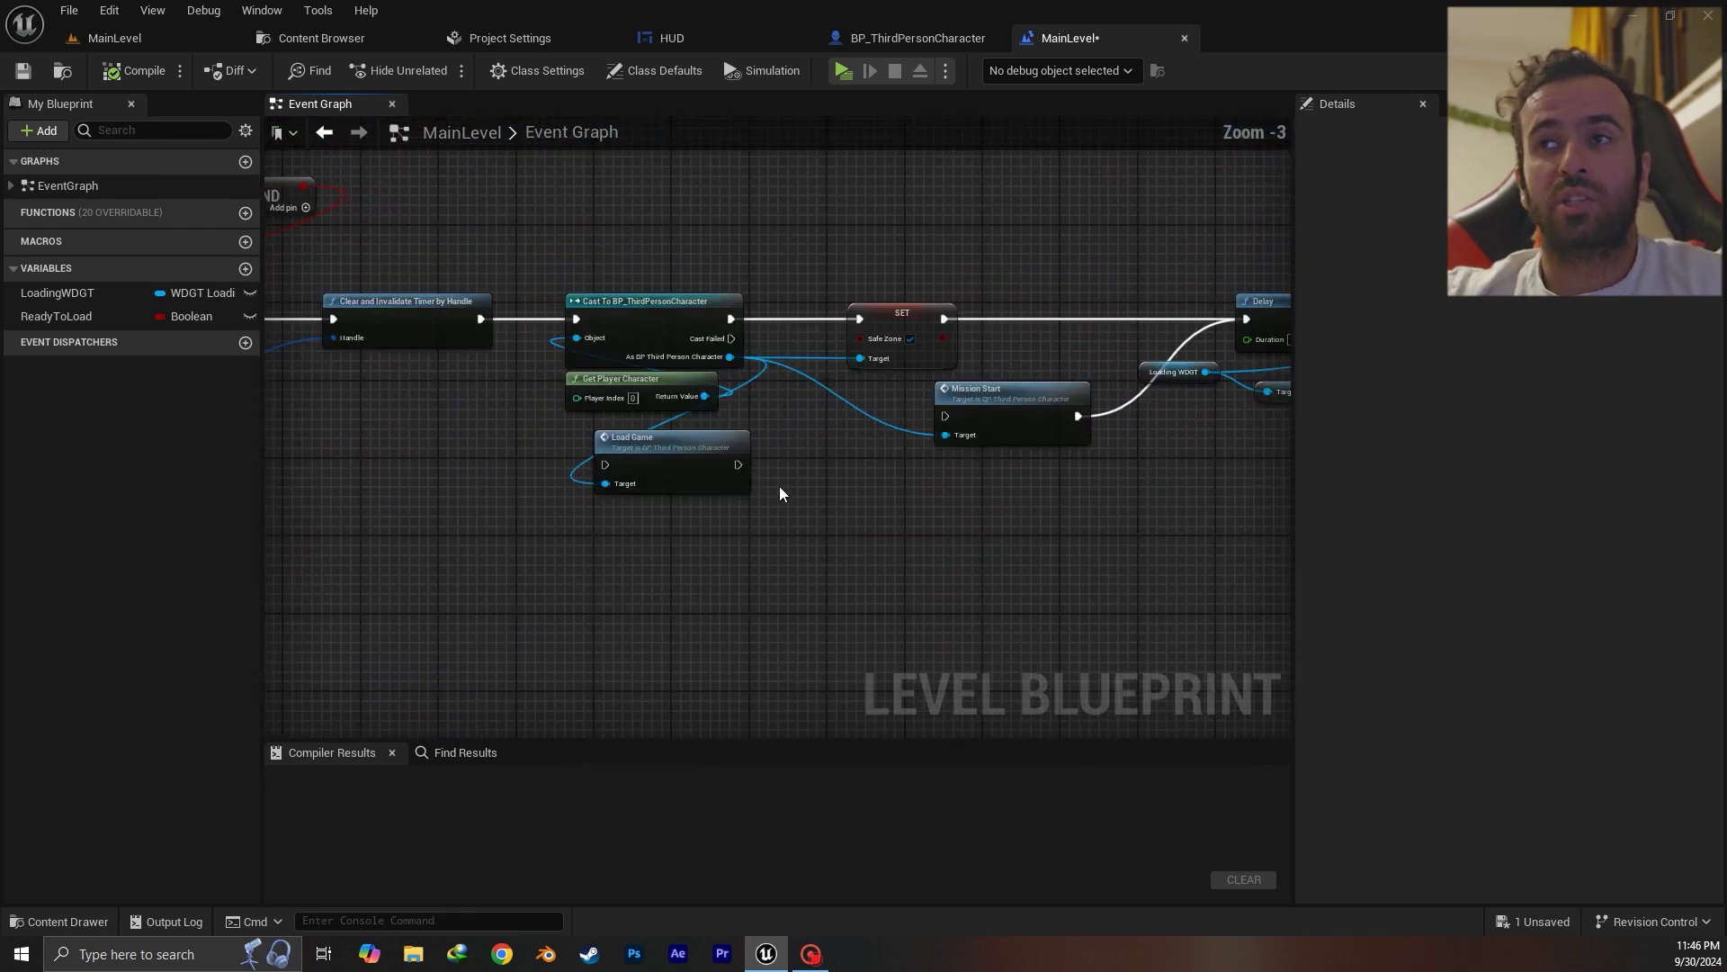
scroll(780, 499, down, 1)
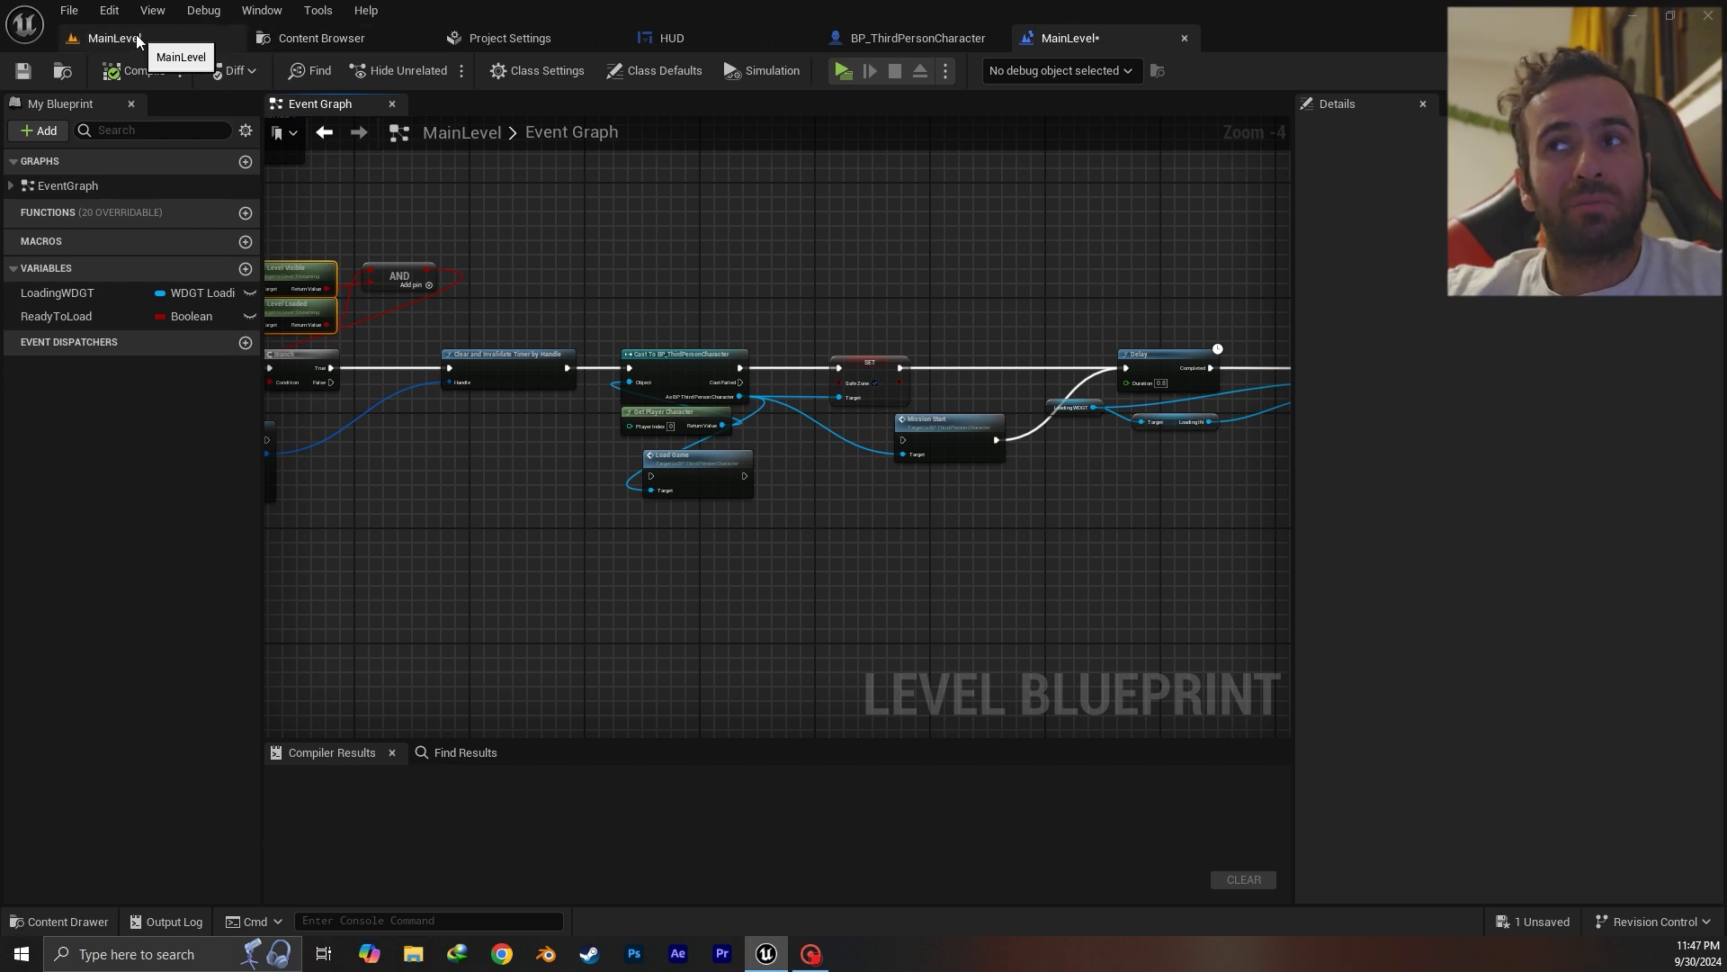
click(414, 921)
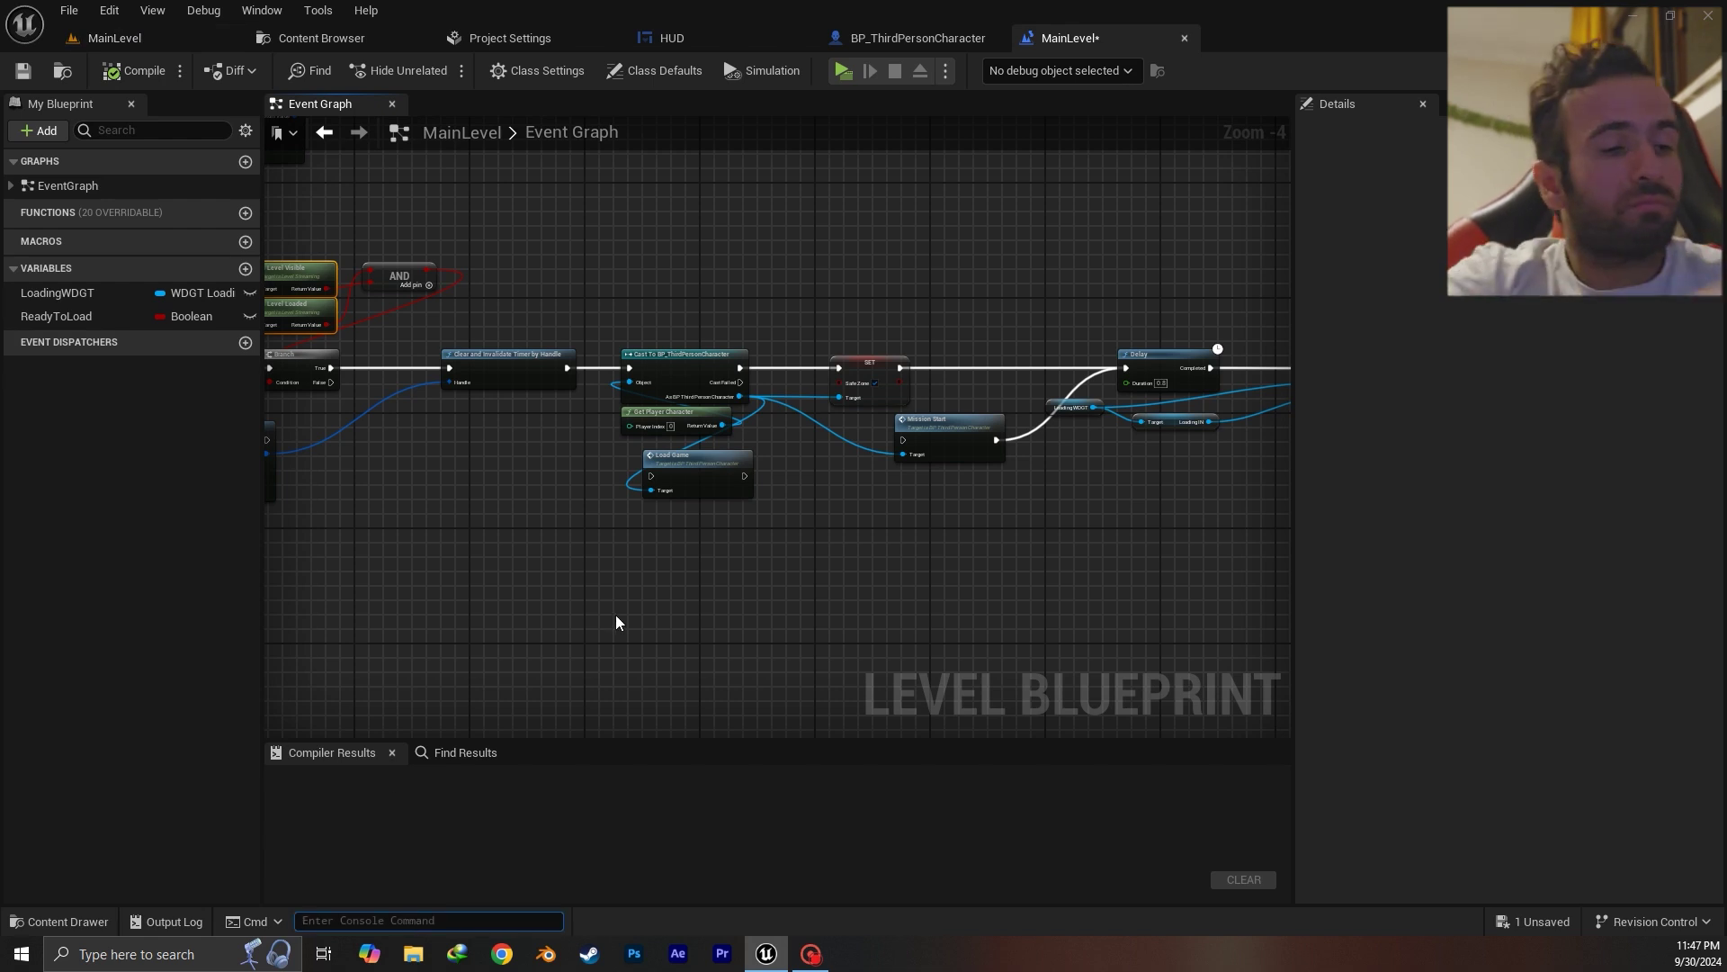
Enter t.MaxFPS 30 in the Cmd console box and select the command text
text(max)
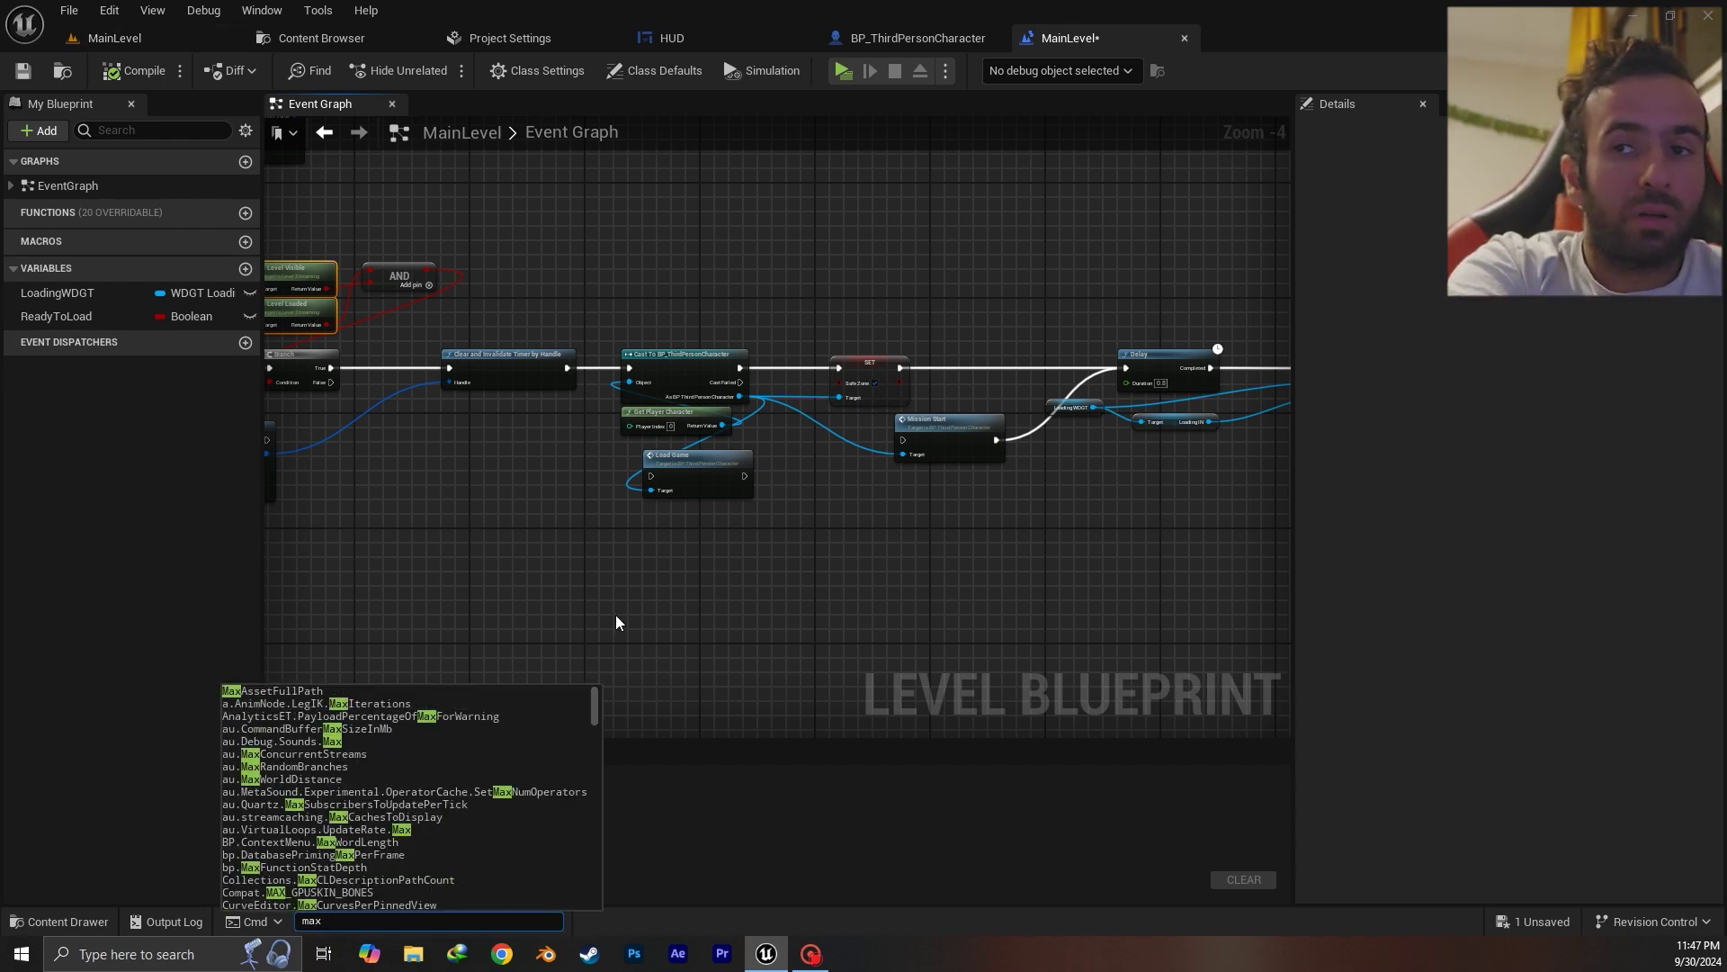
text(fp[)
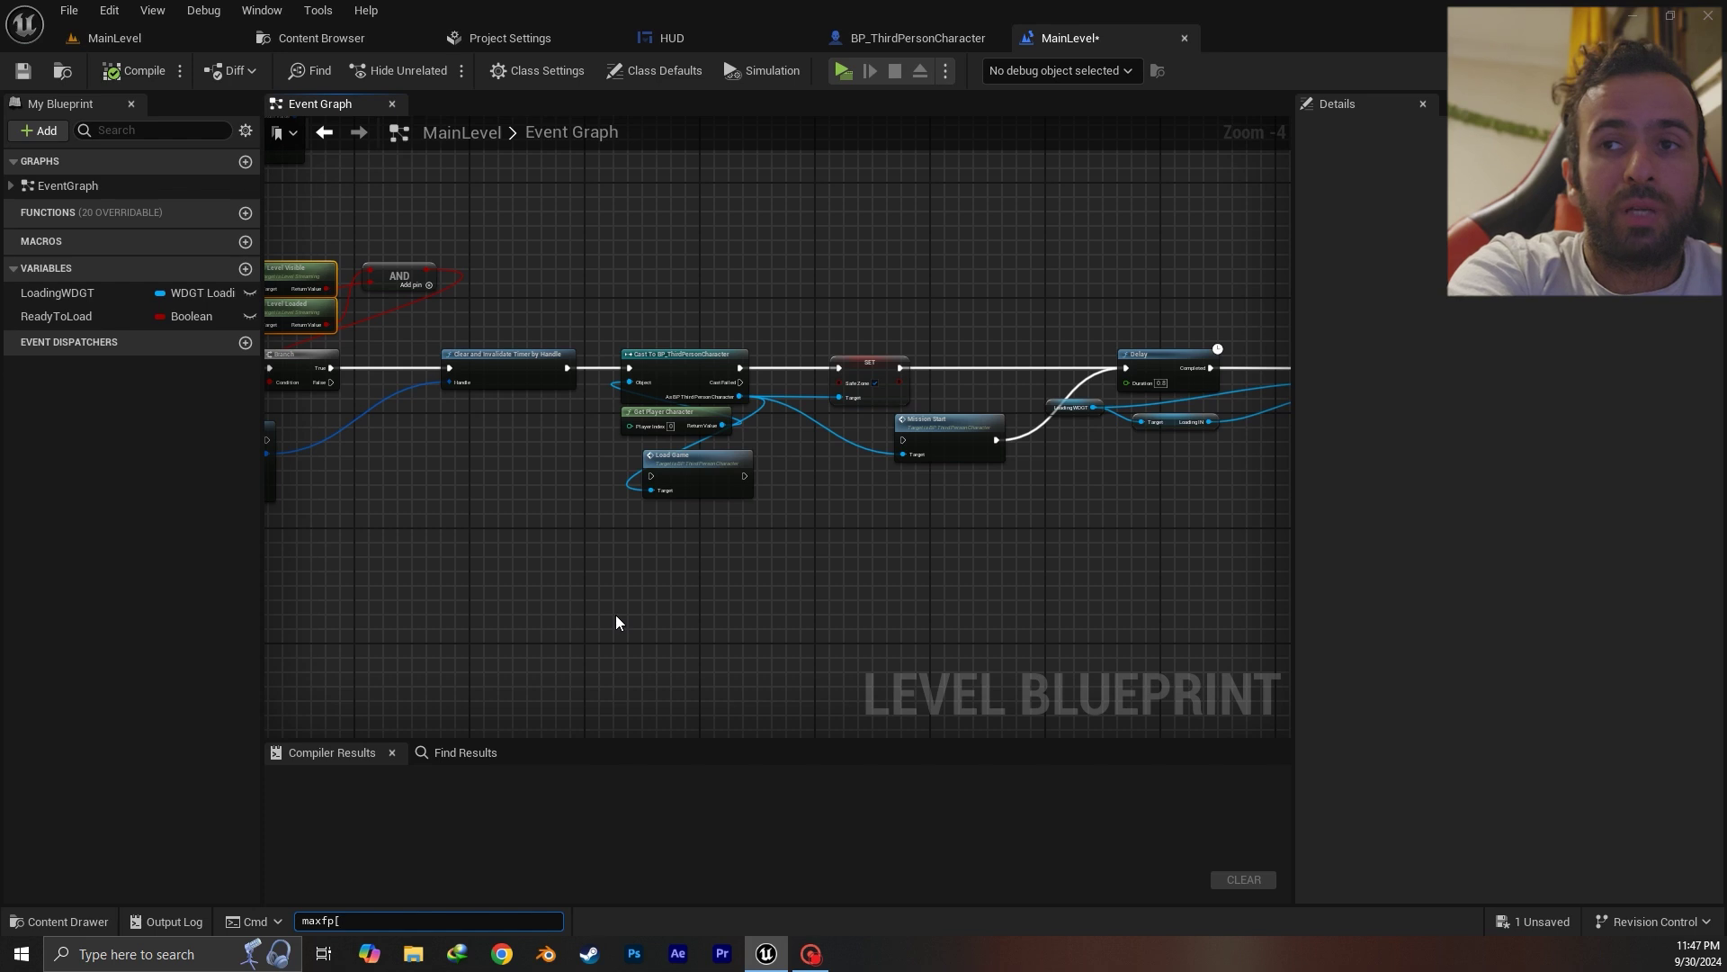
key(BackSpace)
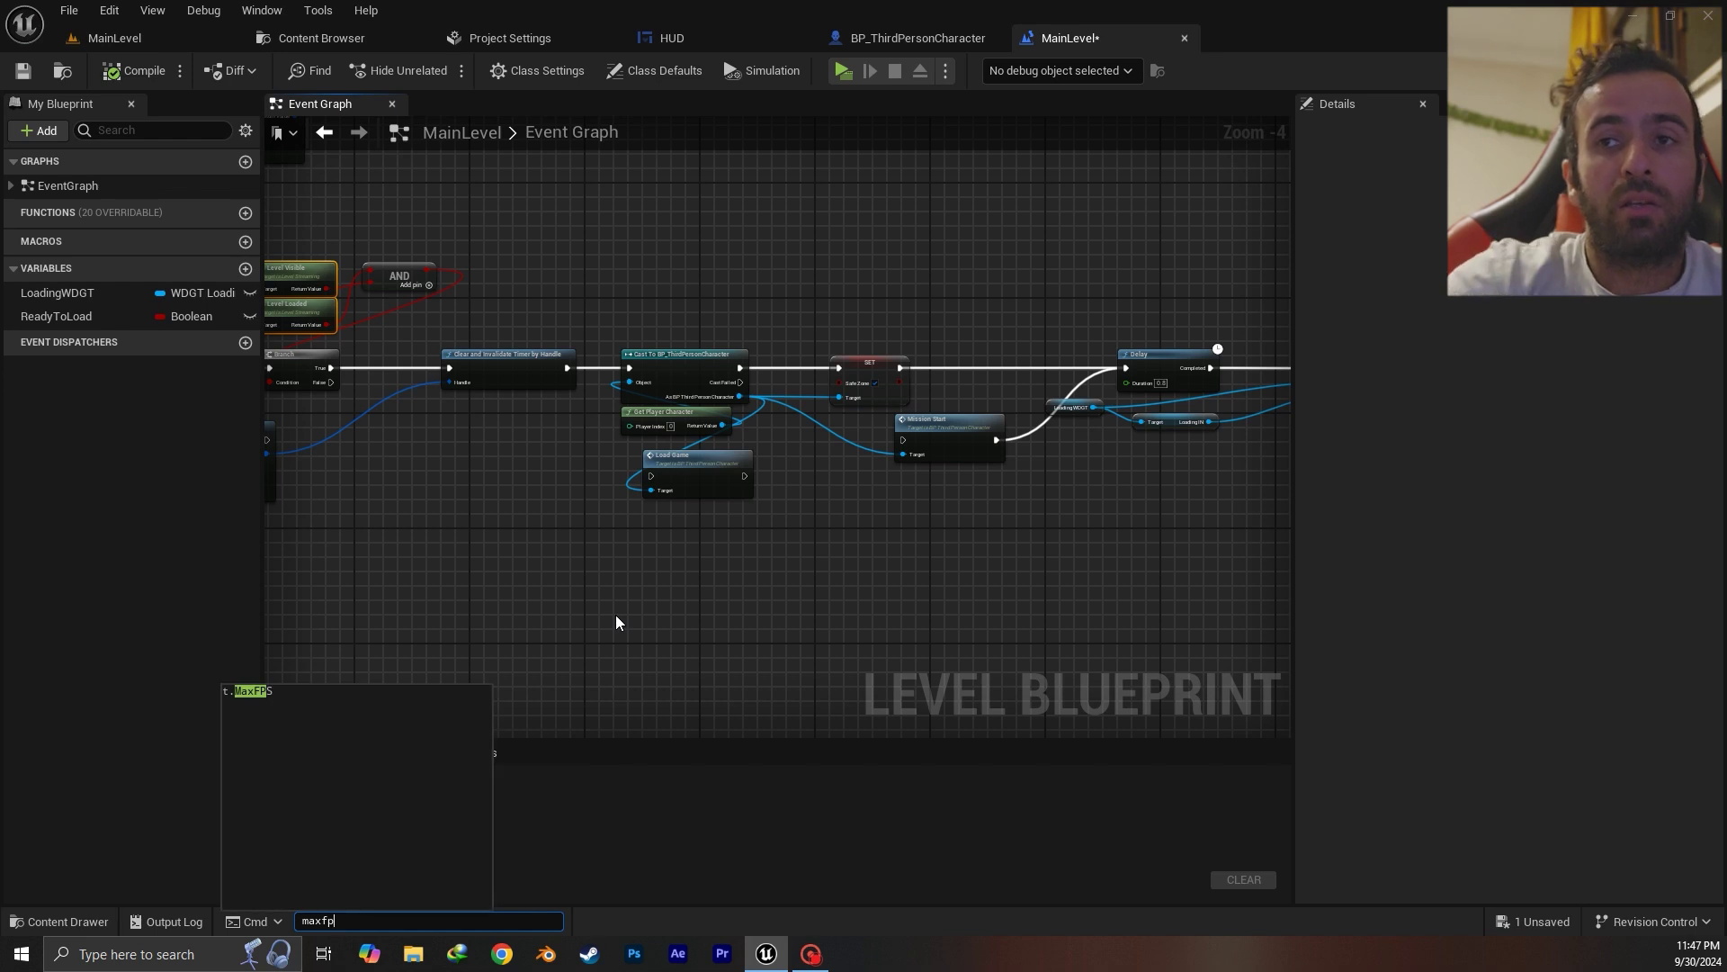
click(270, 693)
text(30)
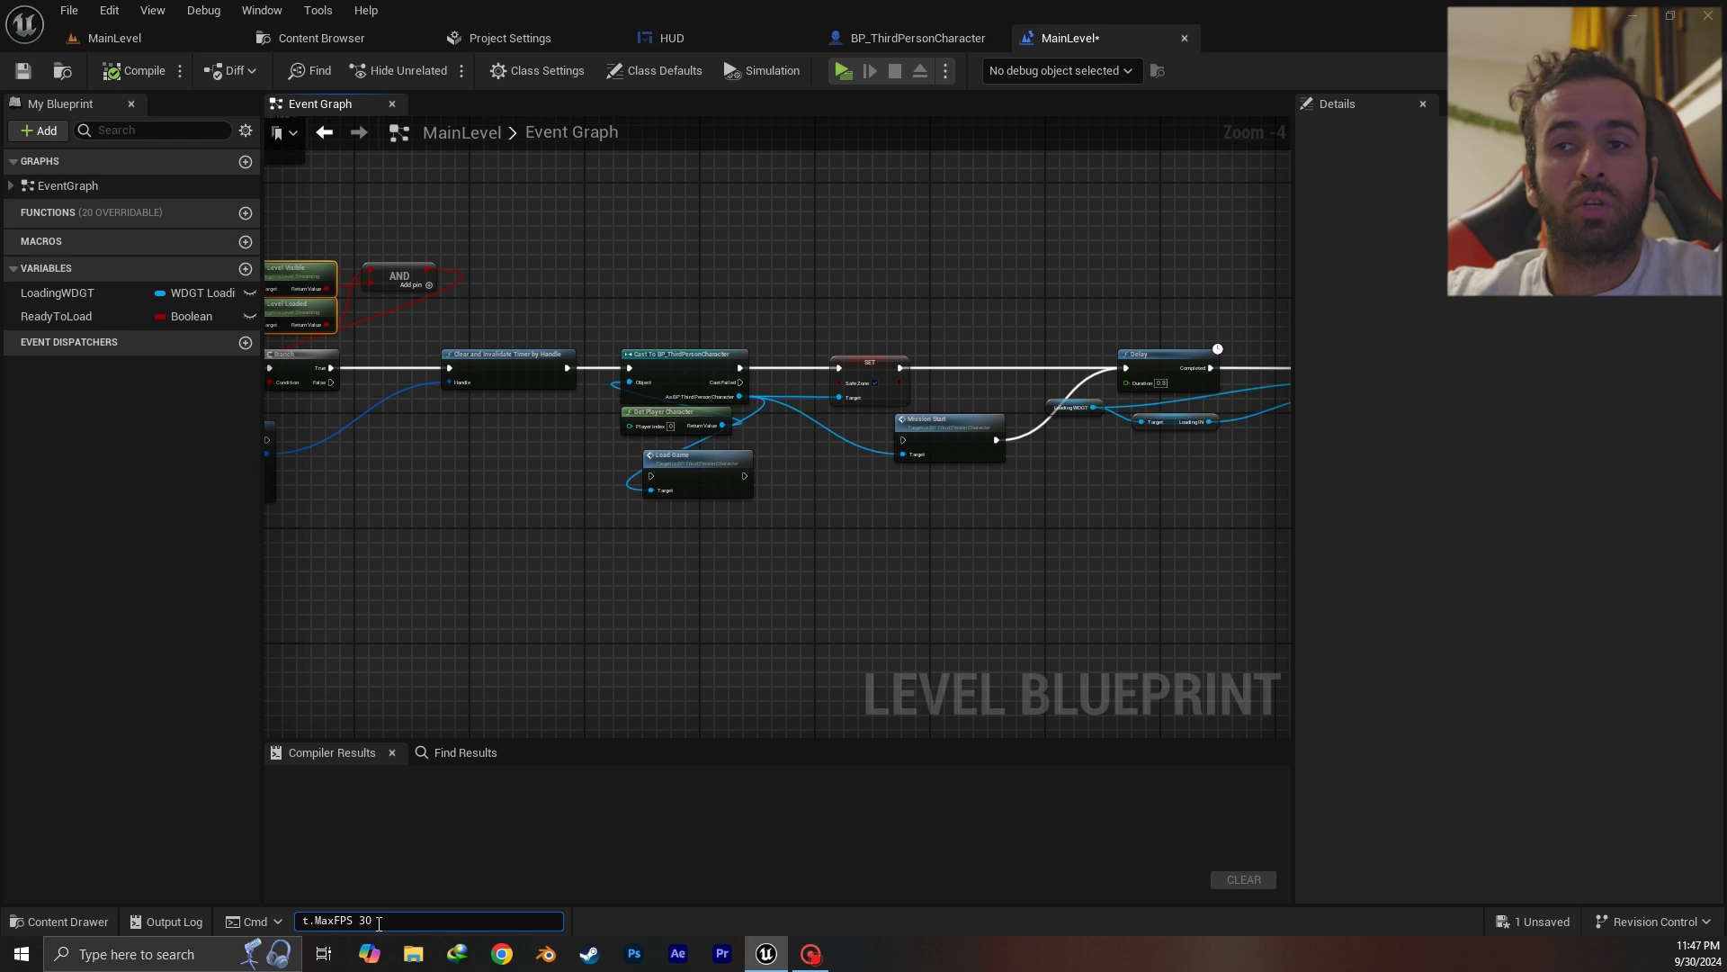
drag(373, 918, 300, 919)
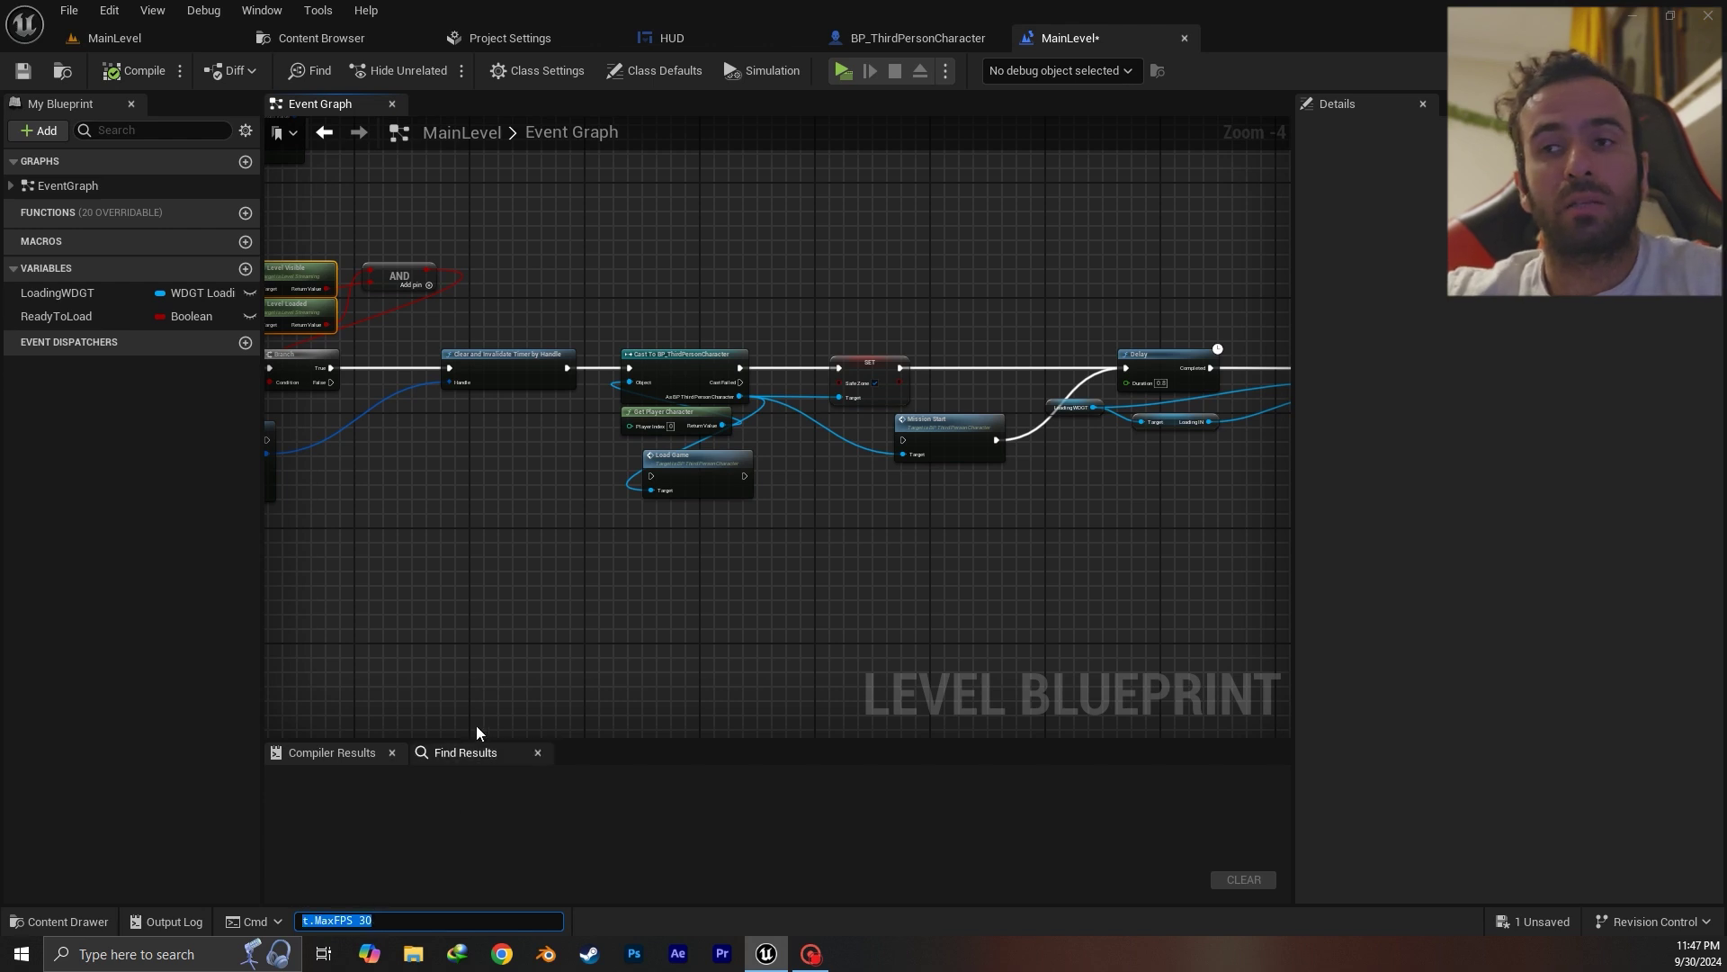
Add an Execute Console Command node with t.MaxFPS 30 as its Command
right_click(486, 621)
text(execu)
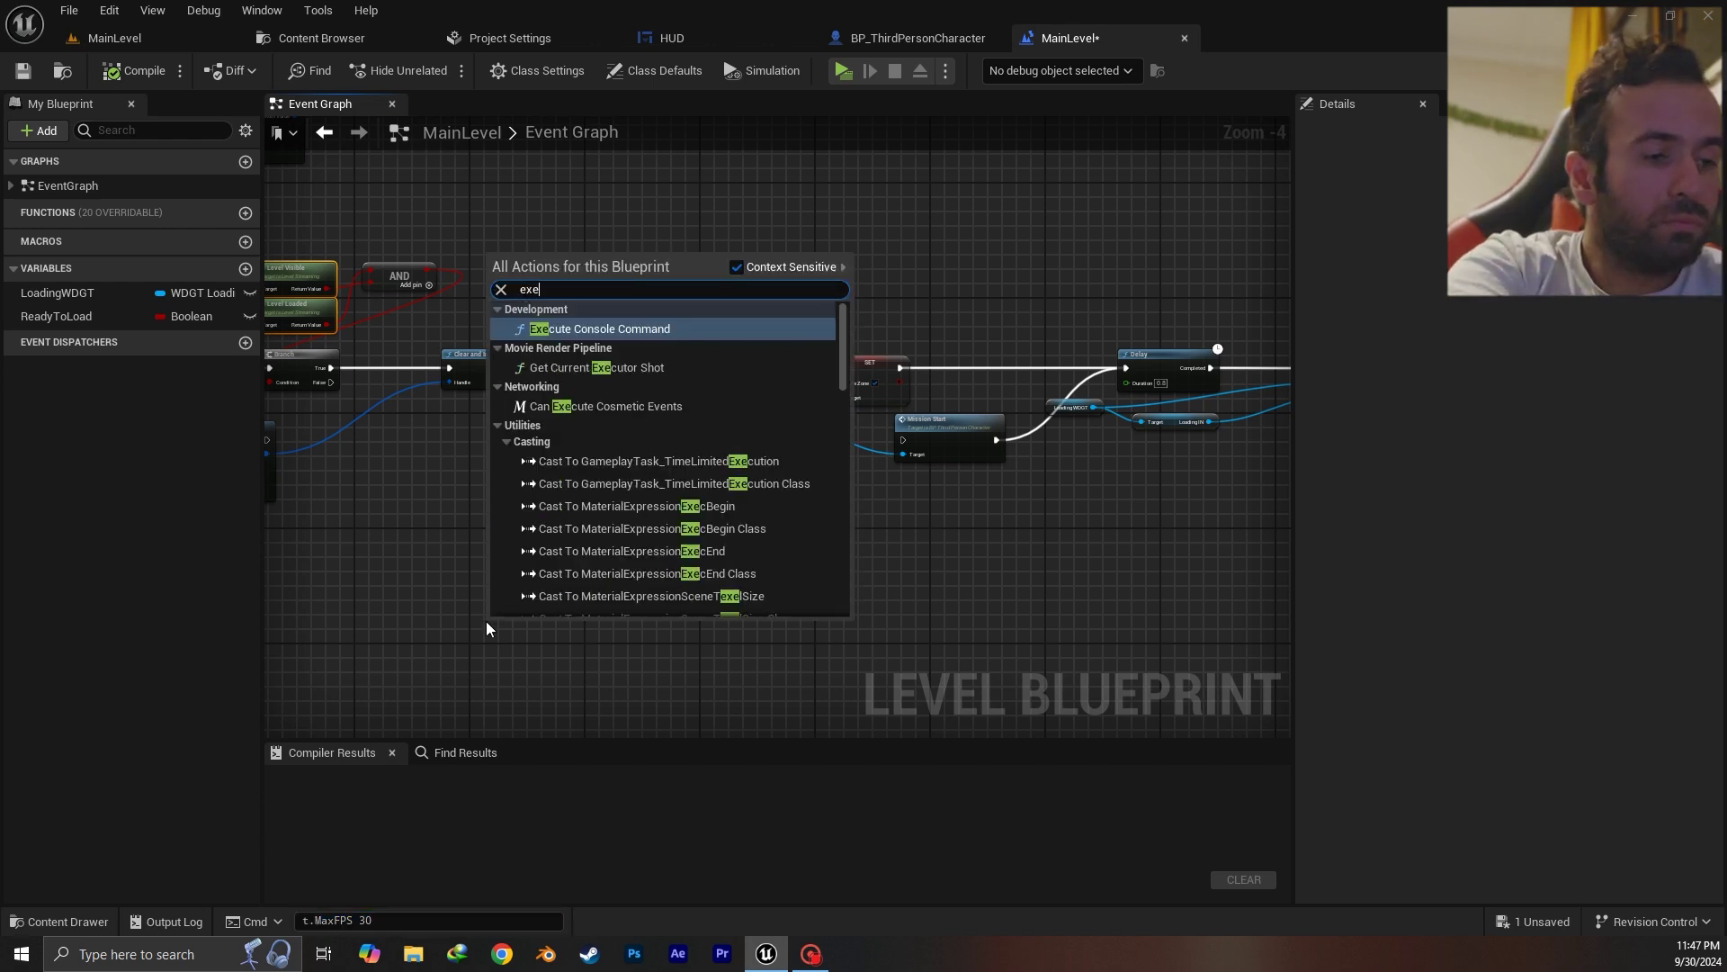
click(634, 326)
key(grave)
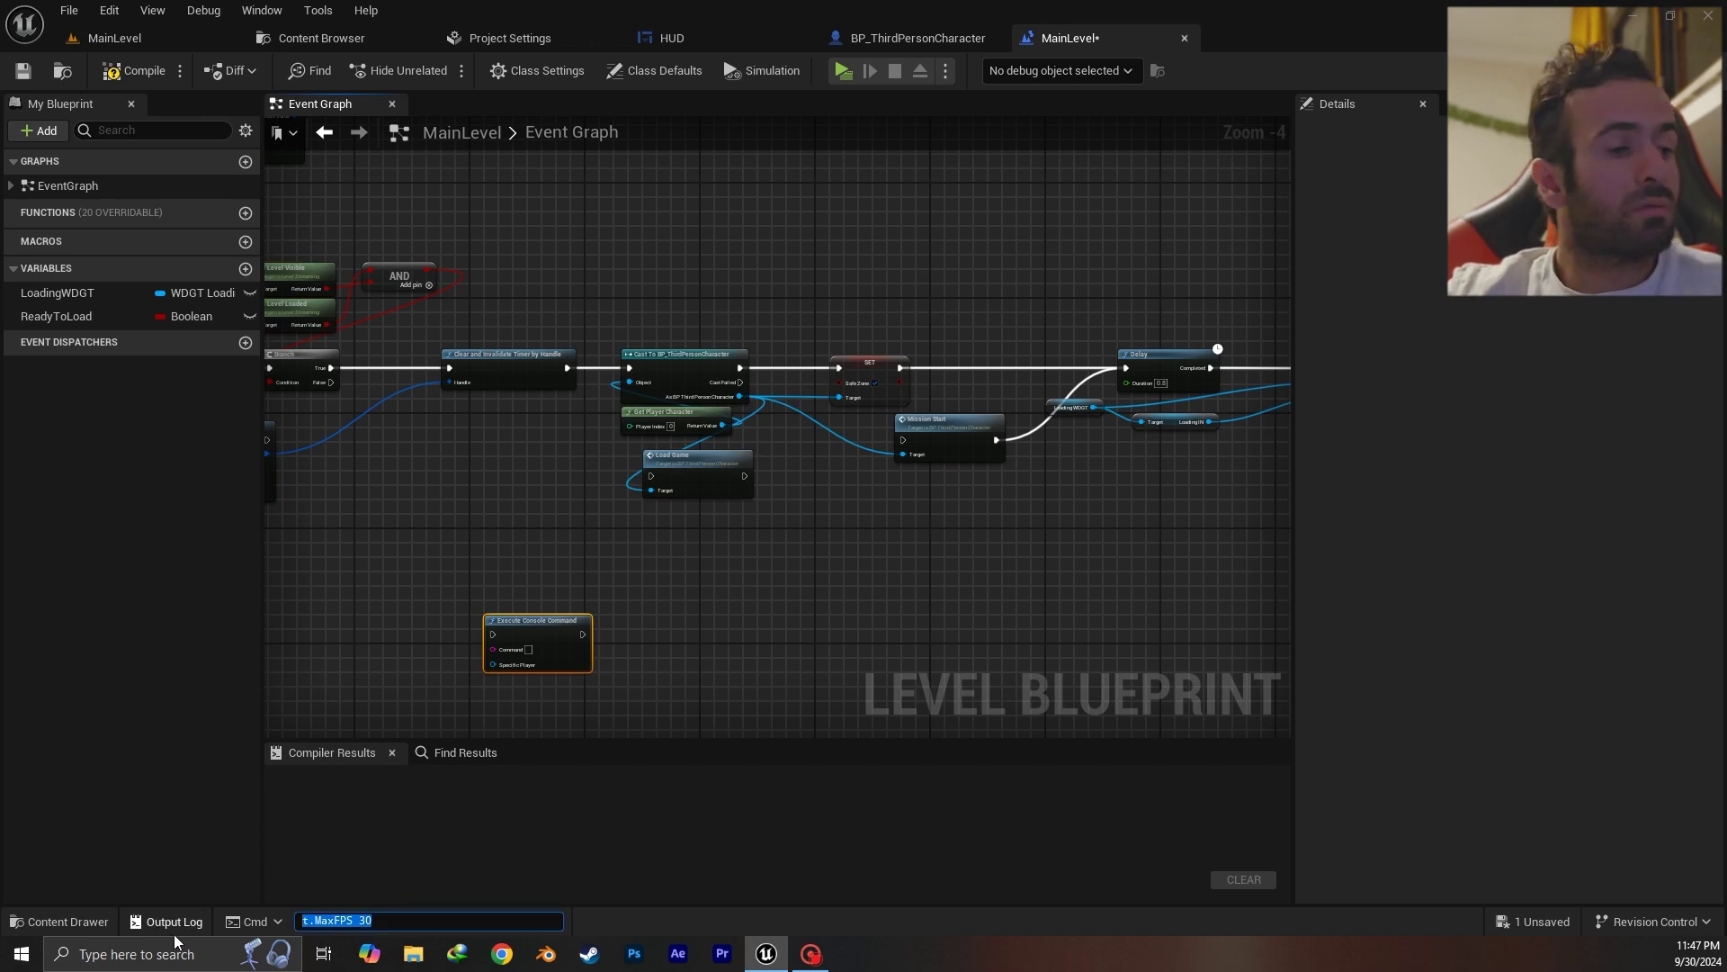
click(529, 656)
Shift Event BeginPlay left and place the Execute Console Command node beside it
scroll(529, 656, up, 2)
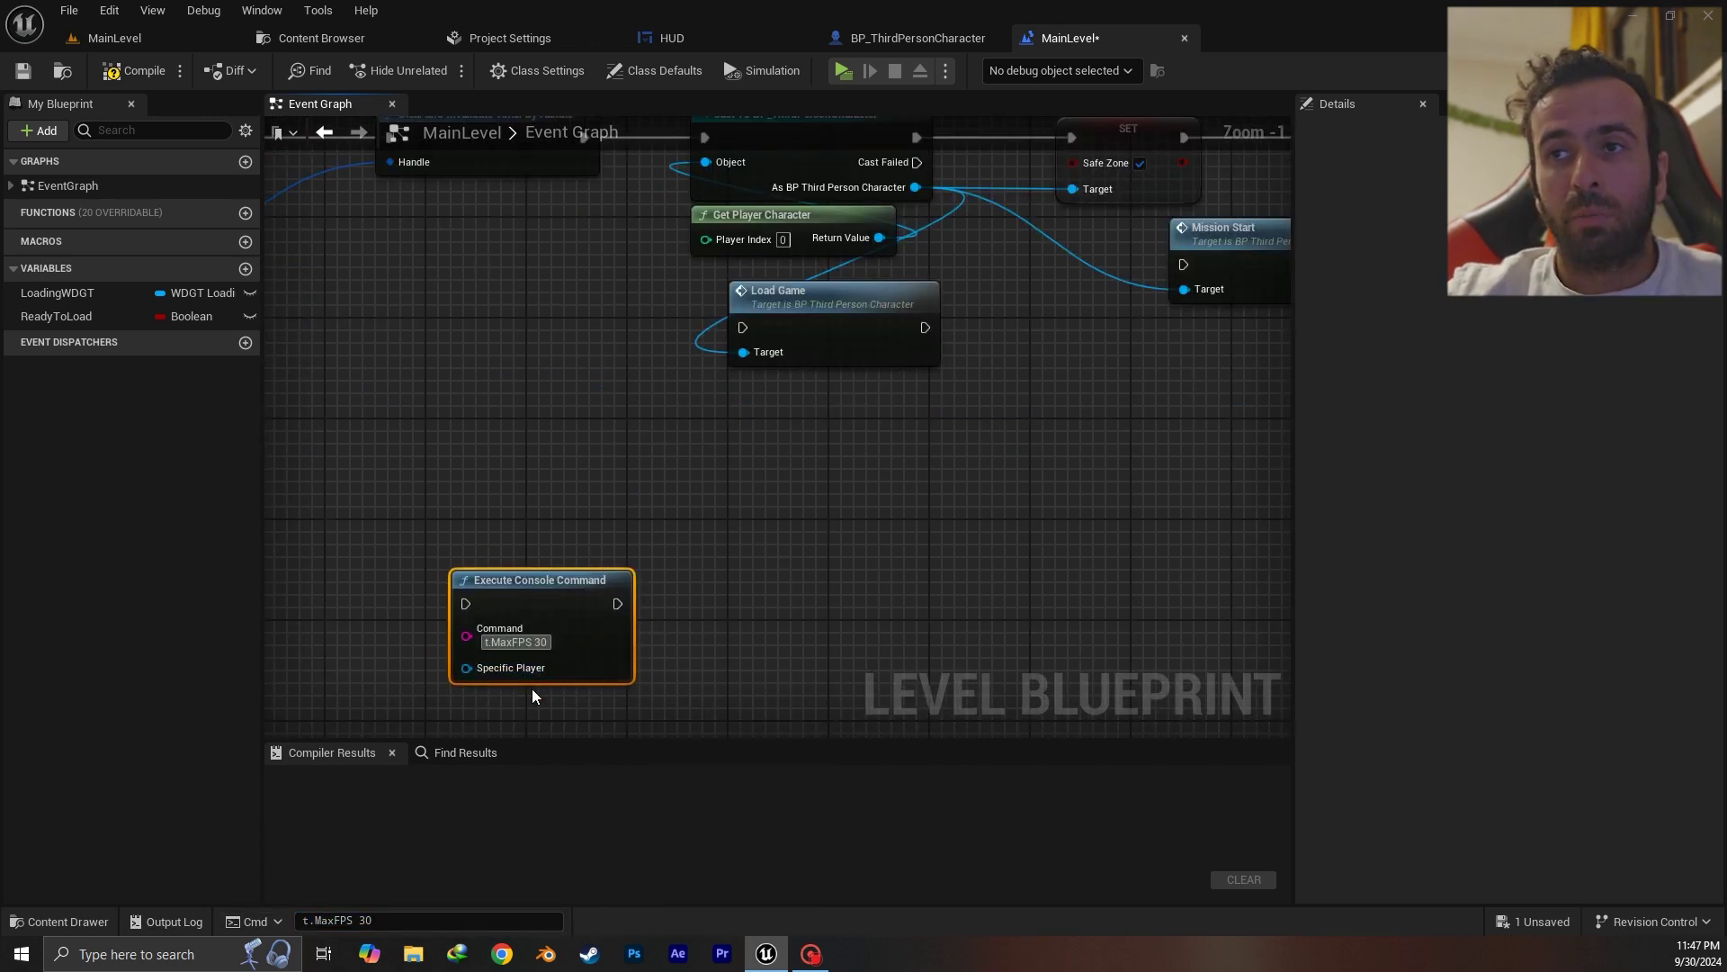
scroll(609, 528, up, 1)
scroll(717, 536, down, 6)
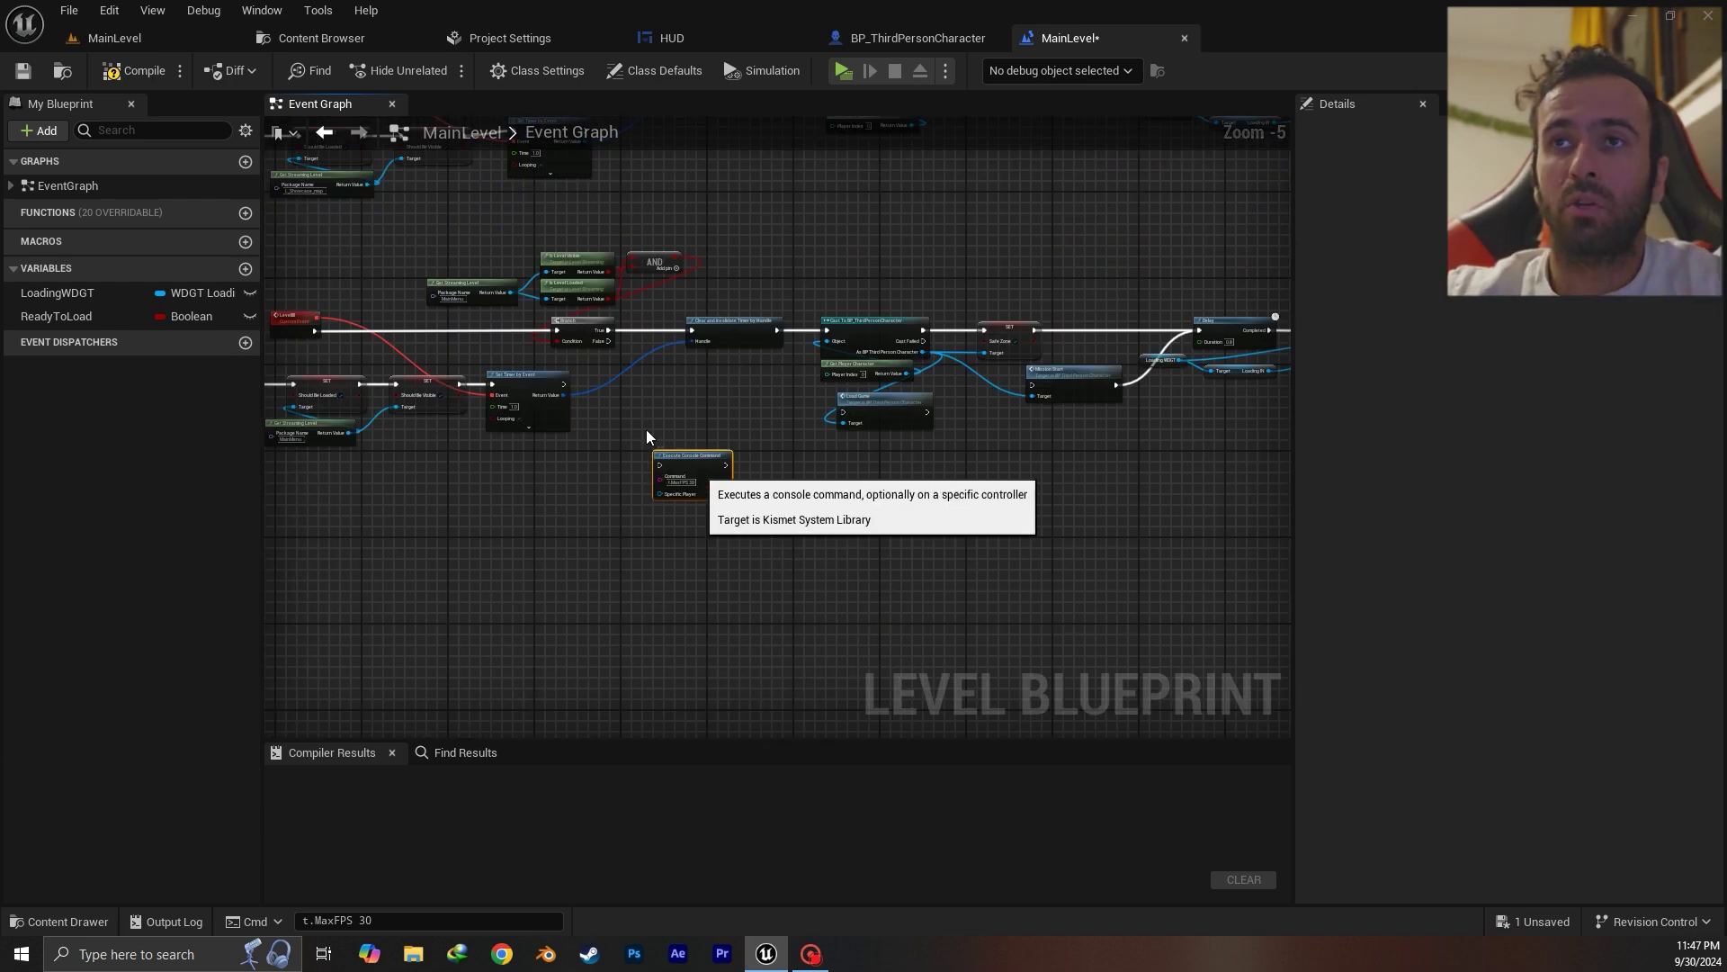
scroll(464, 201, up, 2)
scroll(603, 270, up, 3)
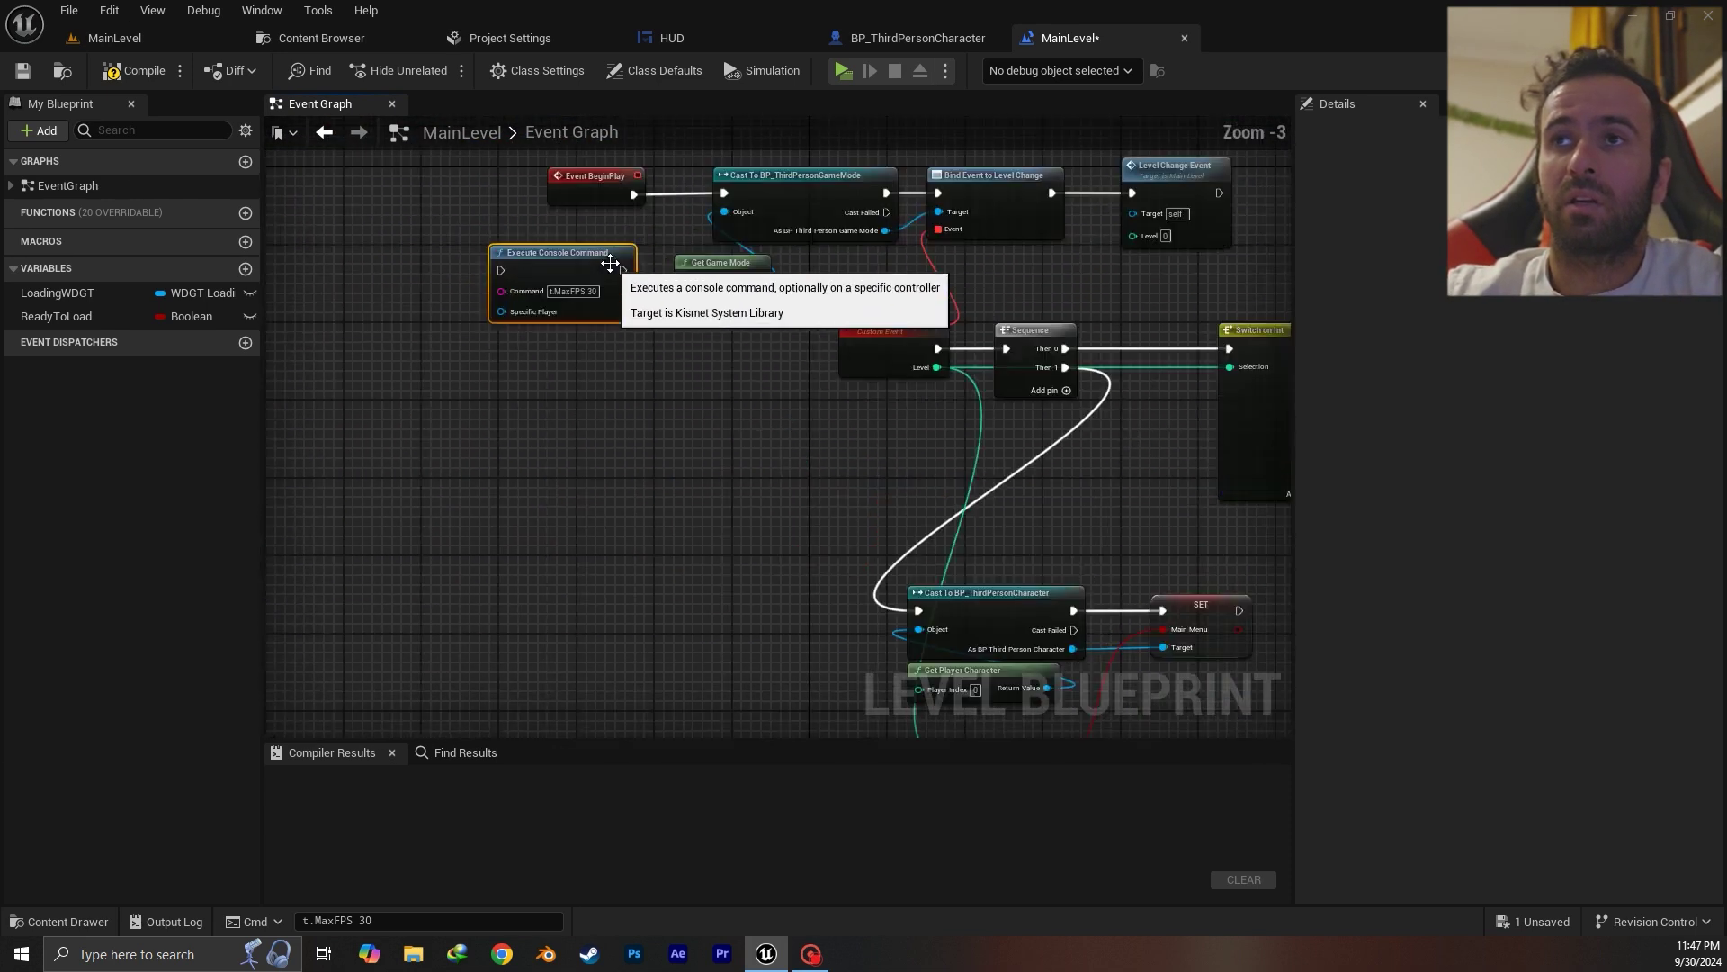
drag(727, 393, 467, 393)
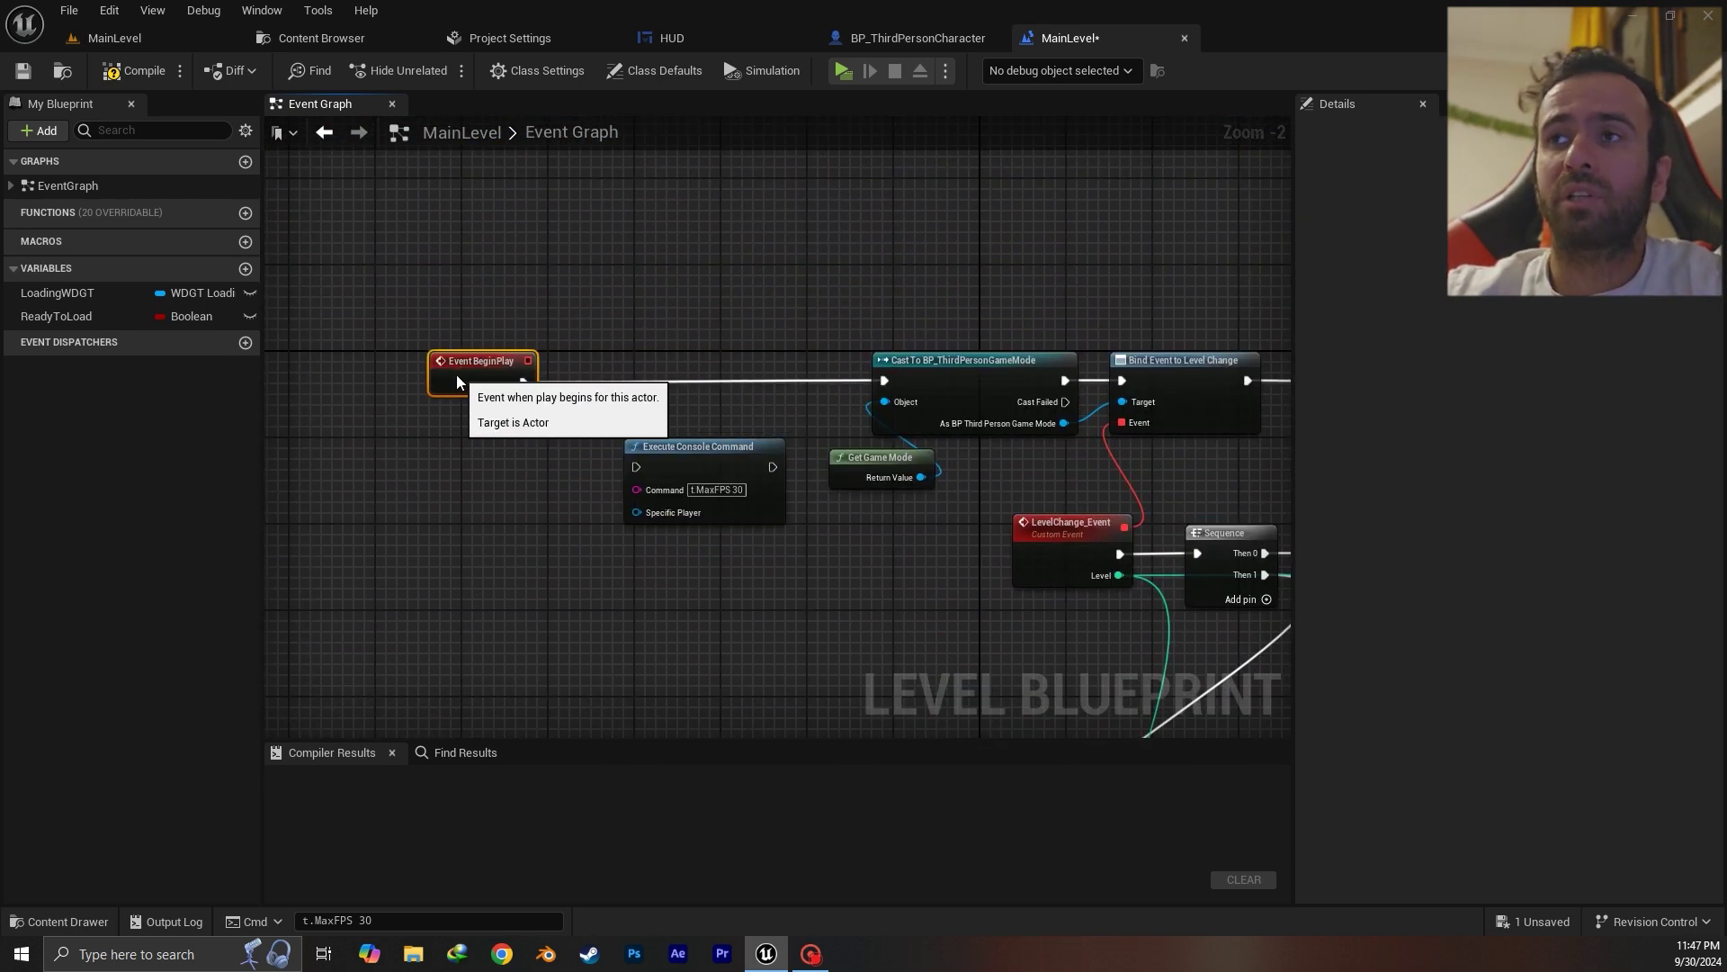
drag(721, 482, 601, 558)
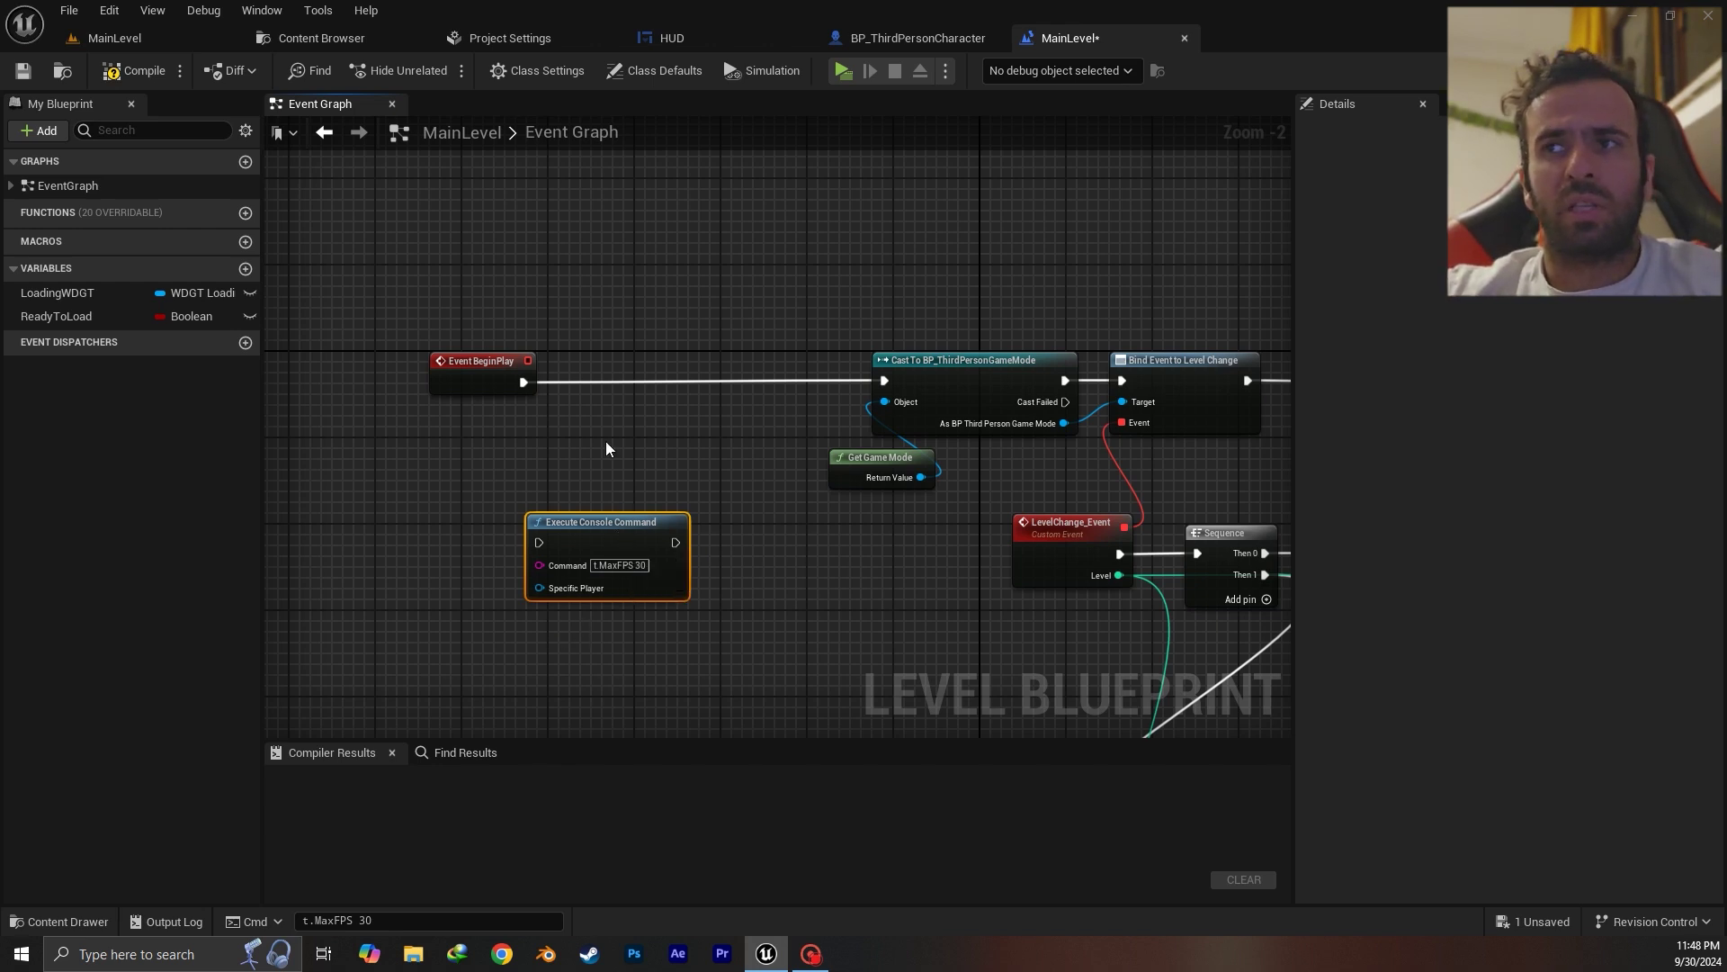
Delete the demo node, move Event BeginPlay back, and clear the pending console command
key(Delete)
drag(488, 362, 572, 362)
drag(378, 921, 258, 923)
key(ctrl+x)
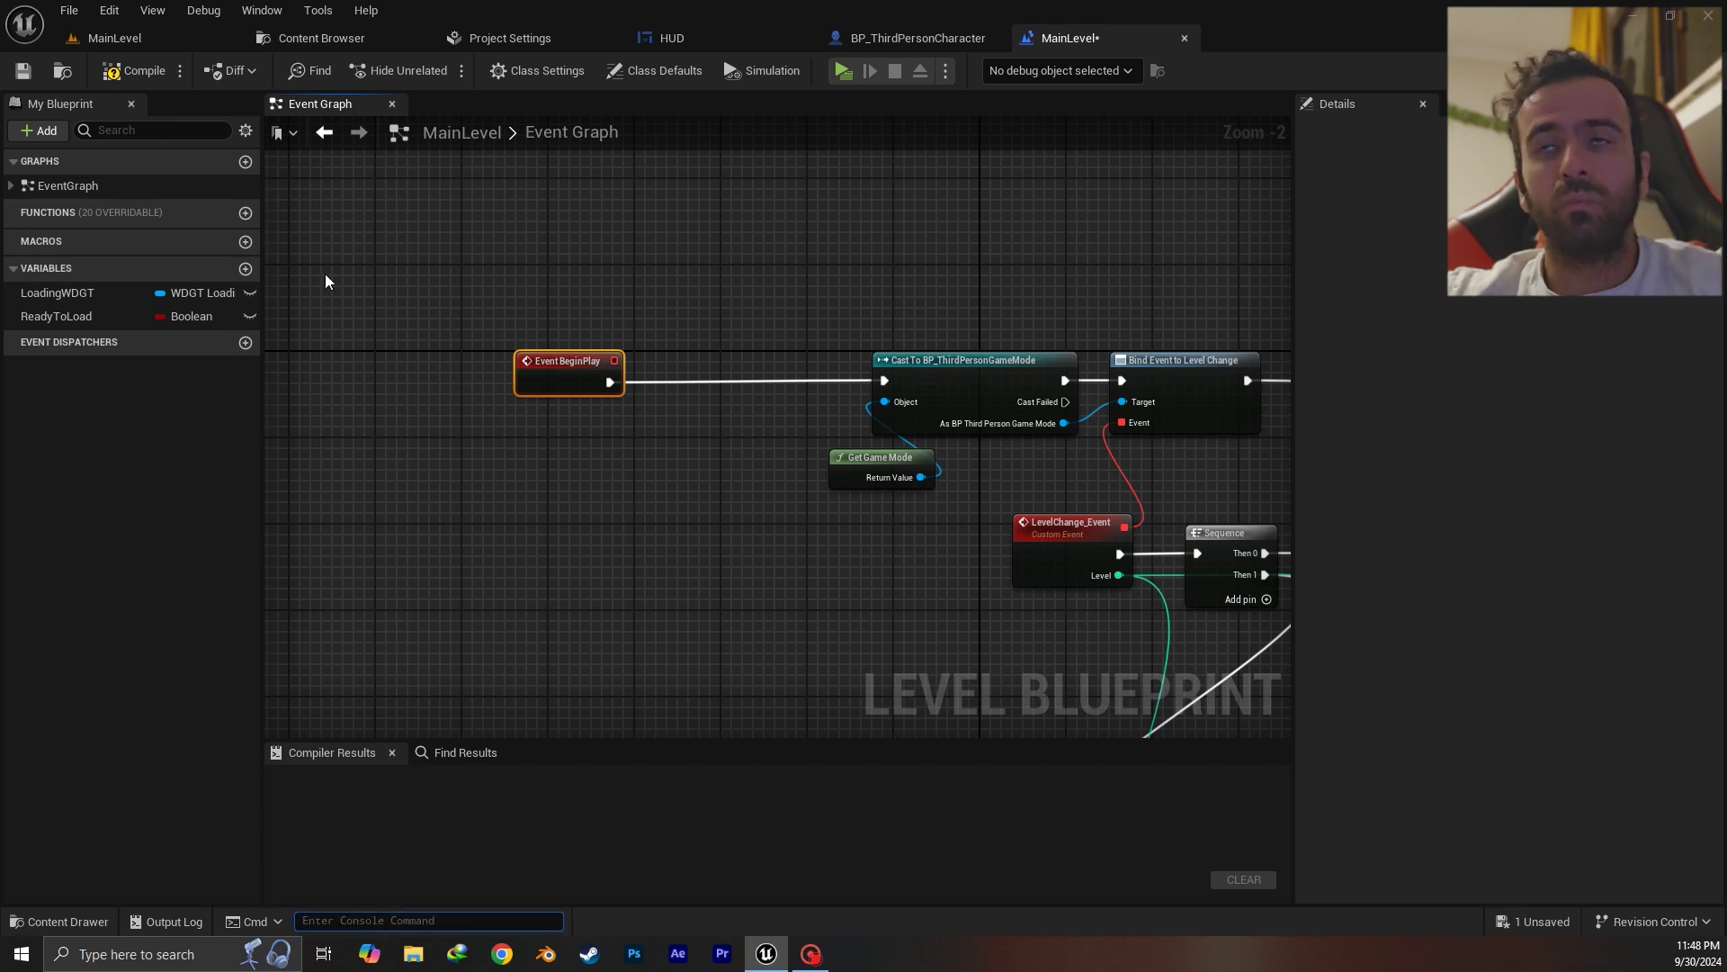
Compile the MainLevel Level Blueprint and confirm success in Compiler Results
click(132, 73)
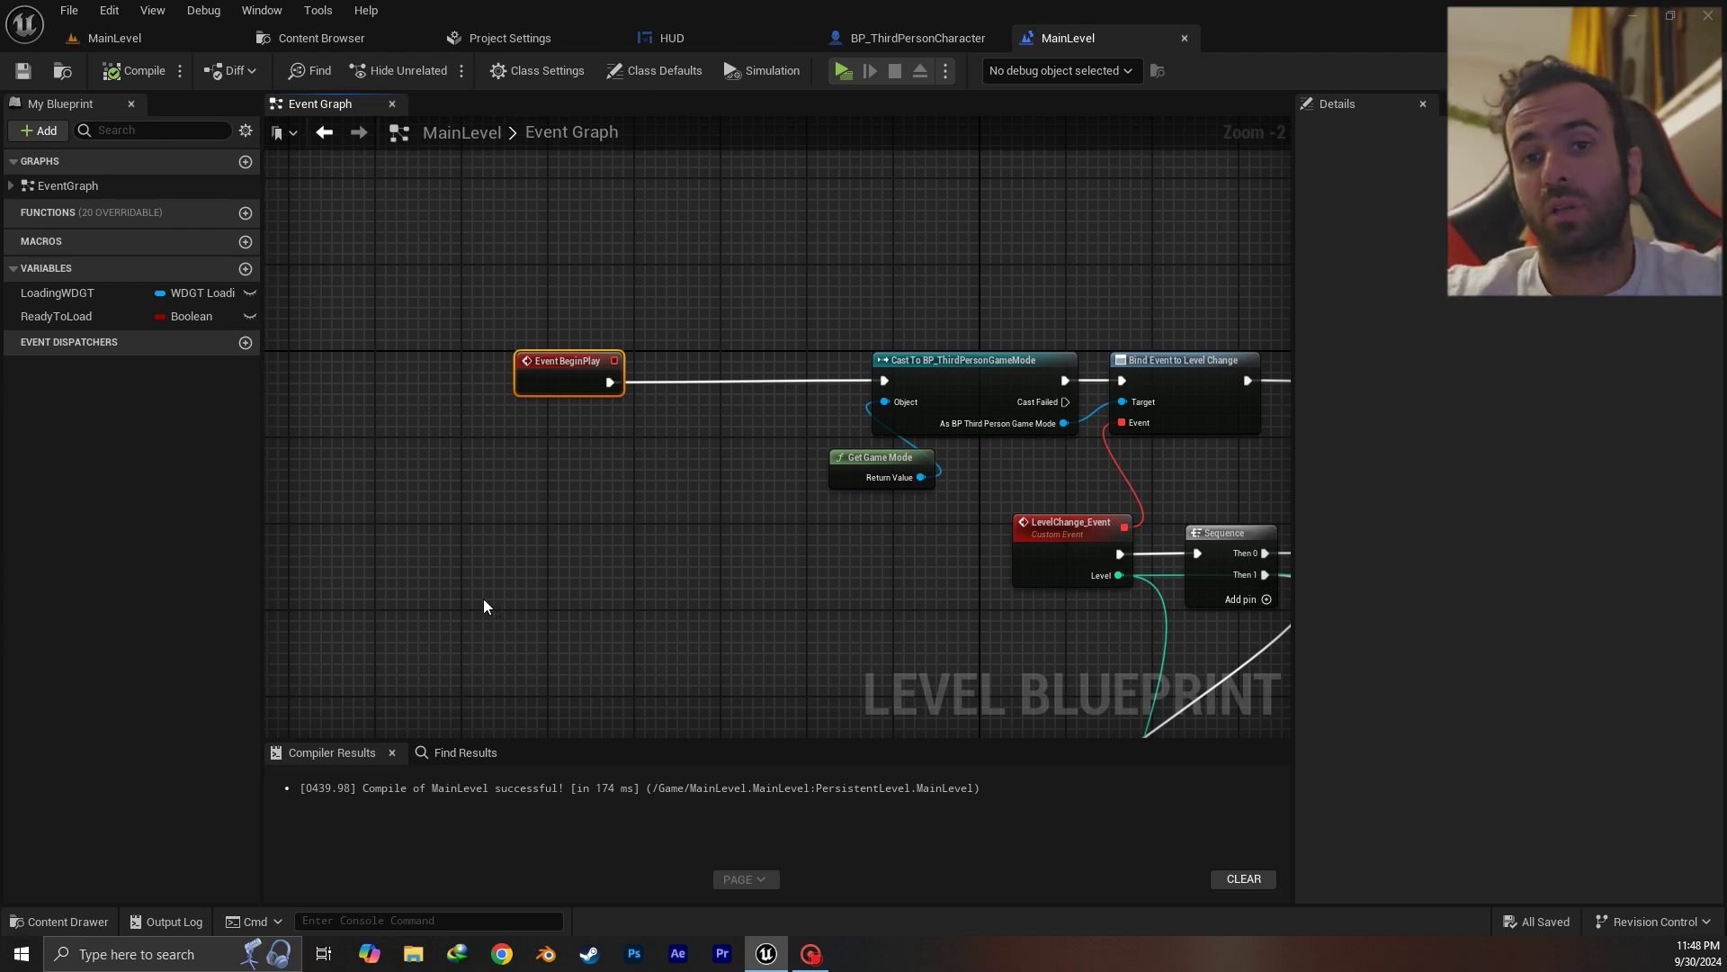
scroll(752, 481, down, 1)
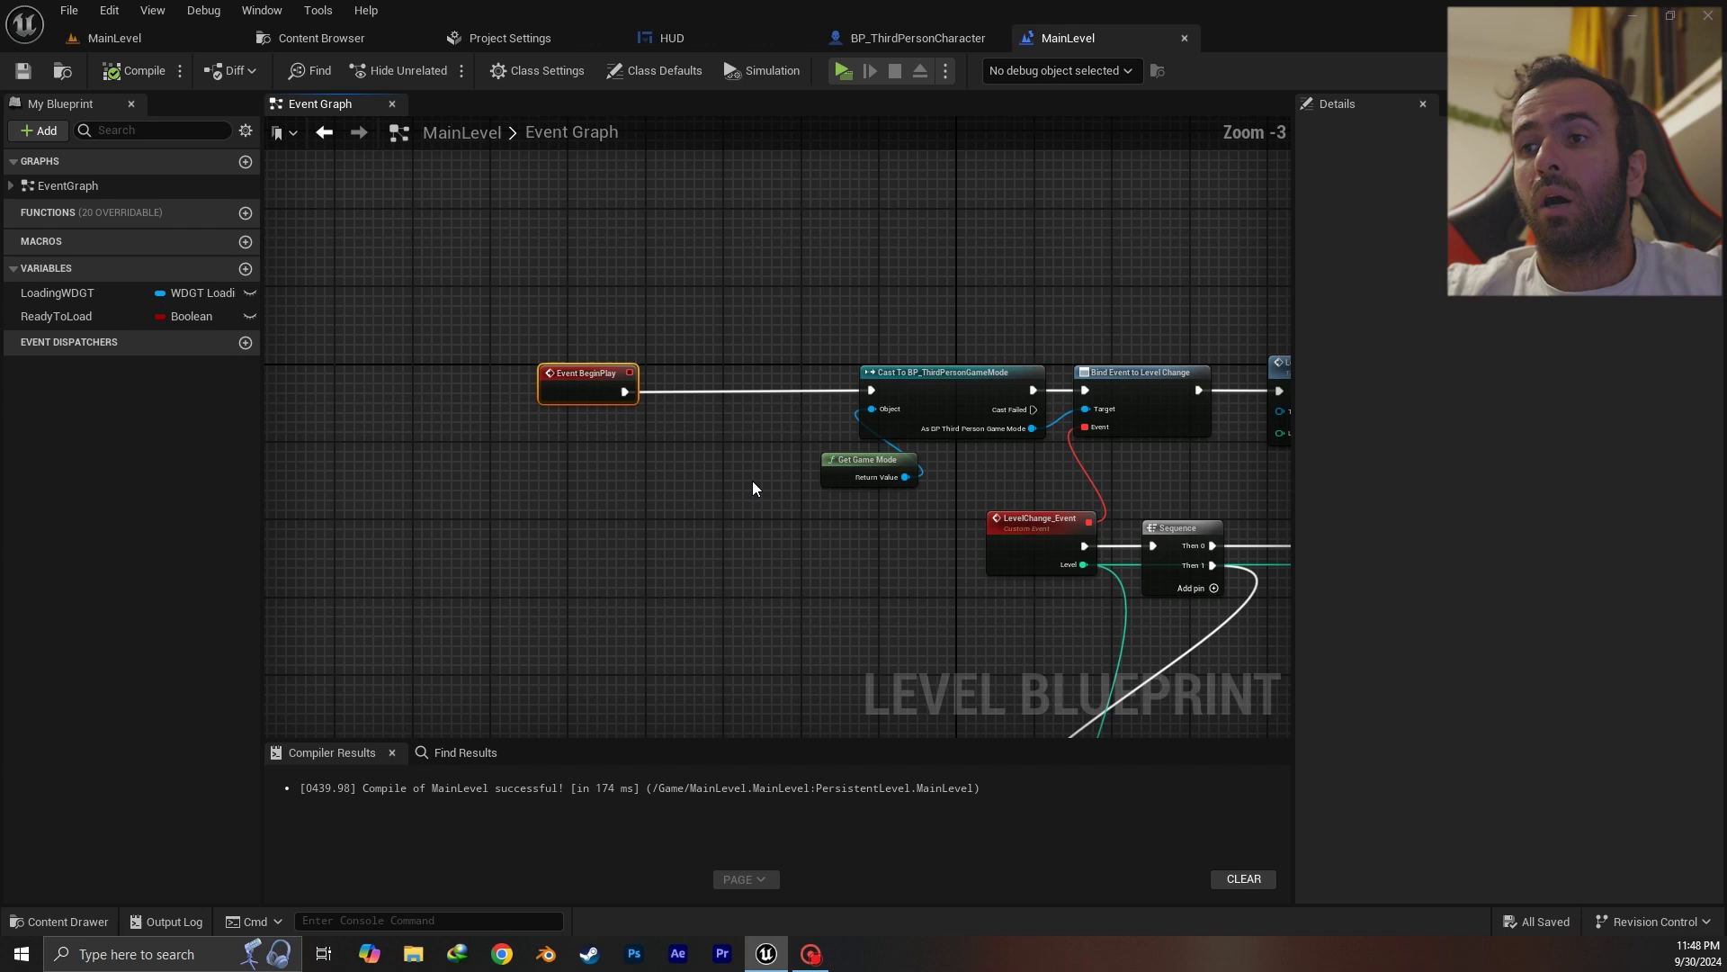